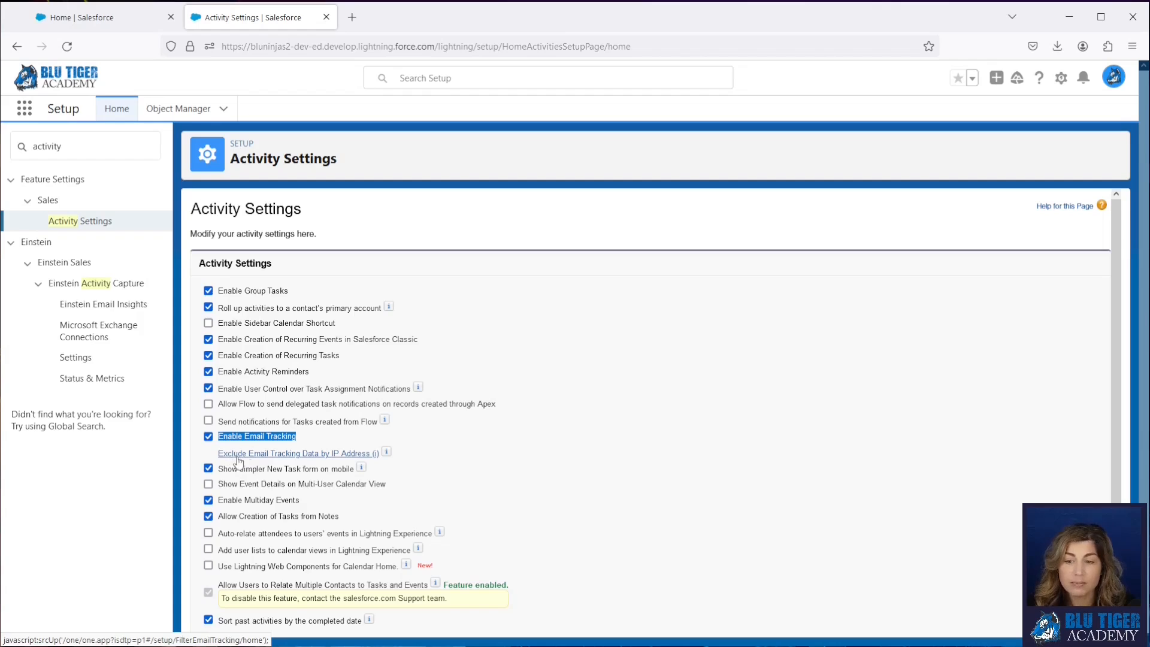
# - View the settings for excluding email tracking data by IP address, and open the Enhanced Email setup page
pyautogui.click(290, 455)
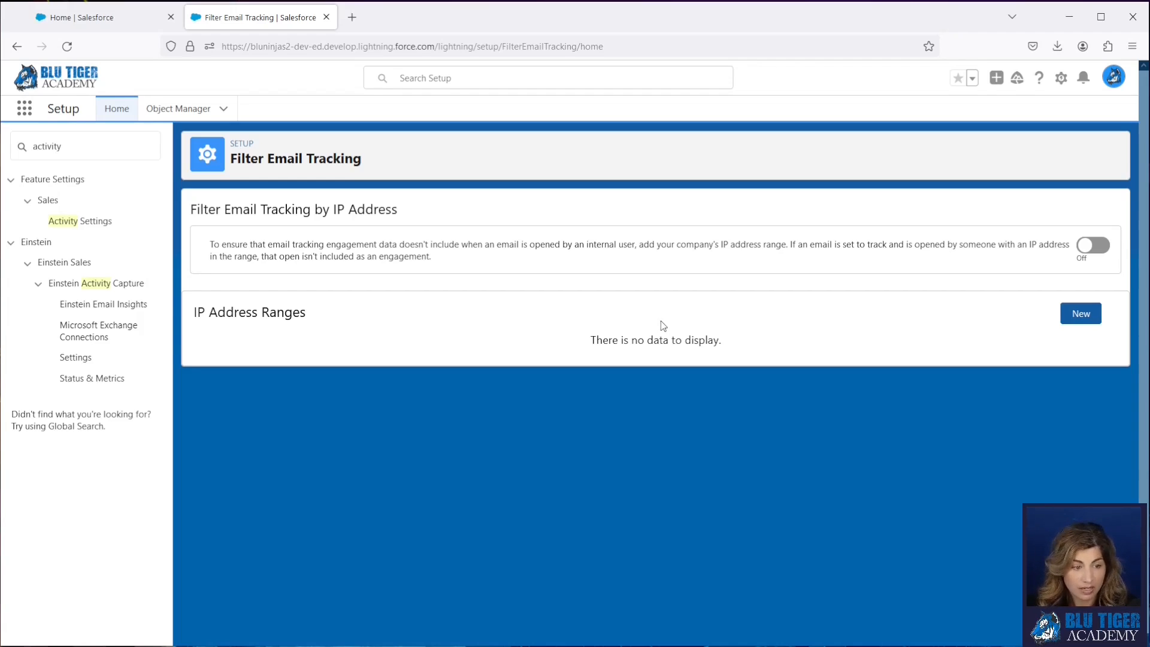
pyautogui.click(103, 148)
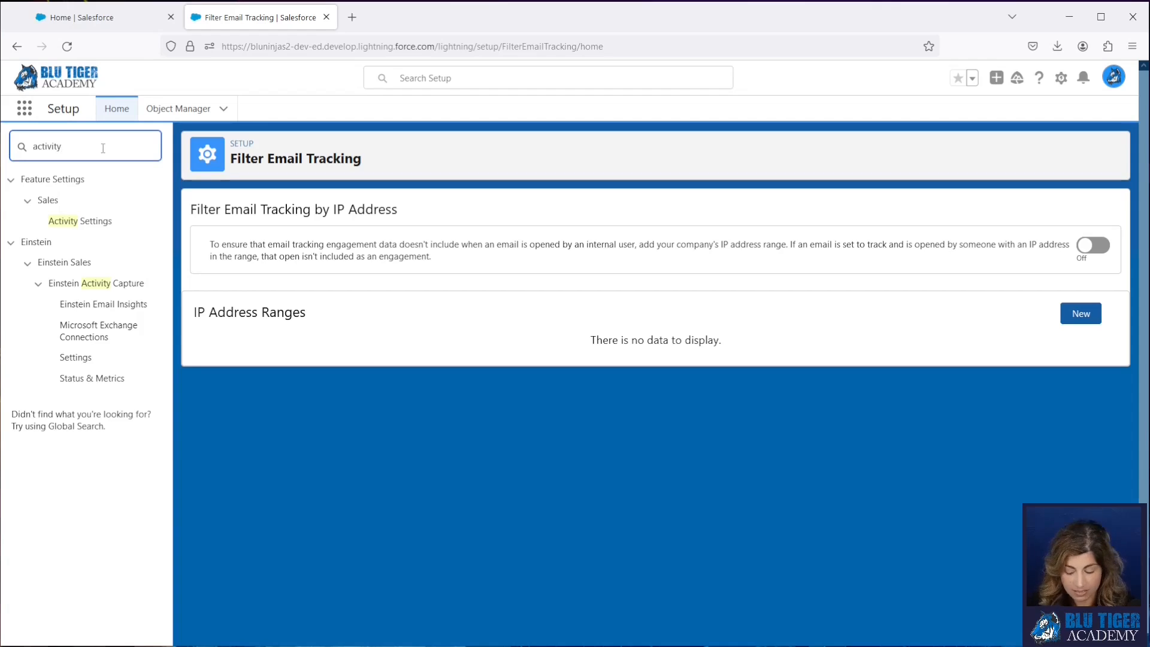
pyautogui.press('BackSpace')
pyautogui.press('BackSpace')
pyautogui.press('BackSpace')
pyautogui.press('BackSpace')
pyautogui.press('BackSpace')
pyautogui.press('BackSpace')
pyautogui.press('BackSpace')
pyautogui.press('BackSpace')
pyautogui.write('enhanc')
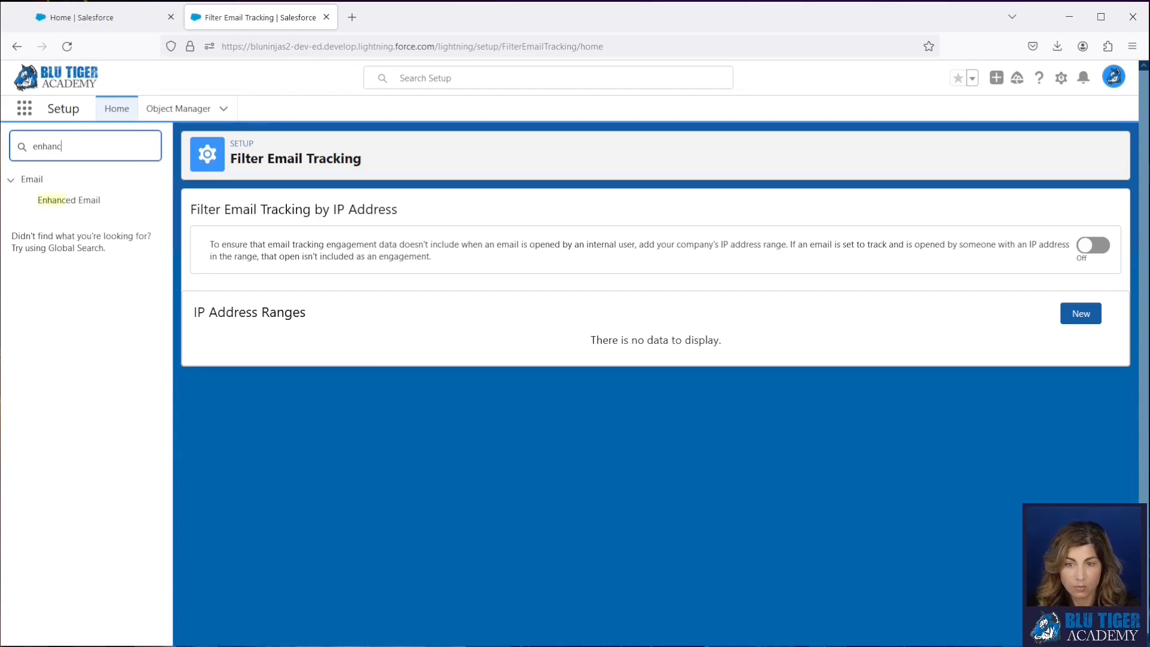
pyautogui.click(82, 201)
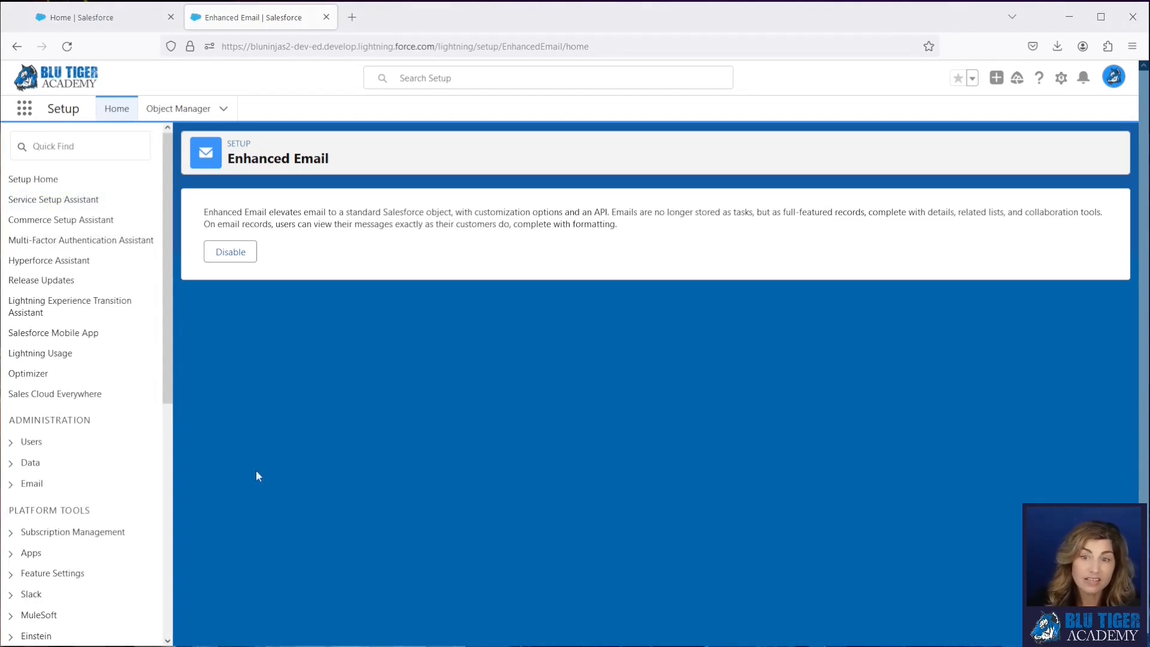
# - In the Email Attachments setup, save the default behavior as "Include as attachment up to Salesforce email size limit or as links if more"
pyautogui.click(92, 146)
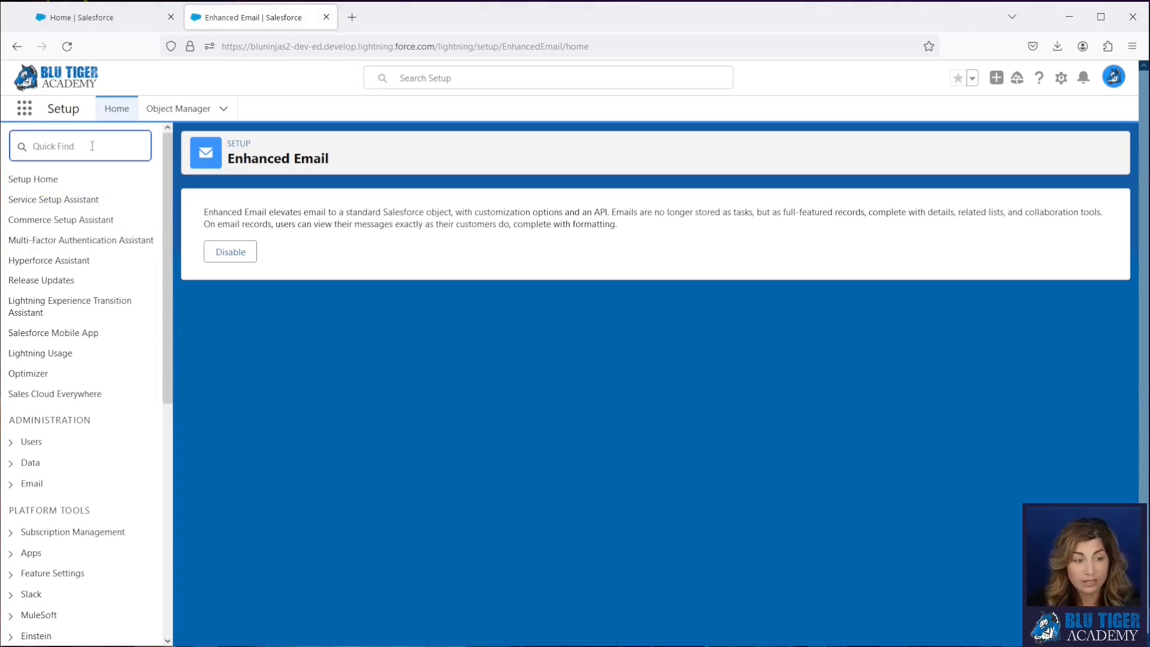
pyautogui.write('emai')
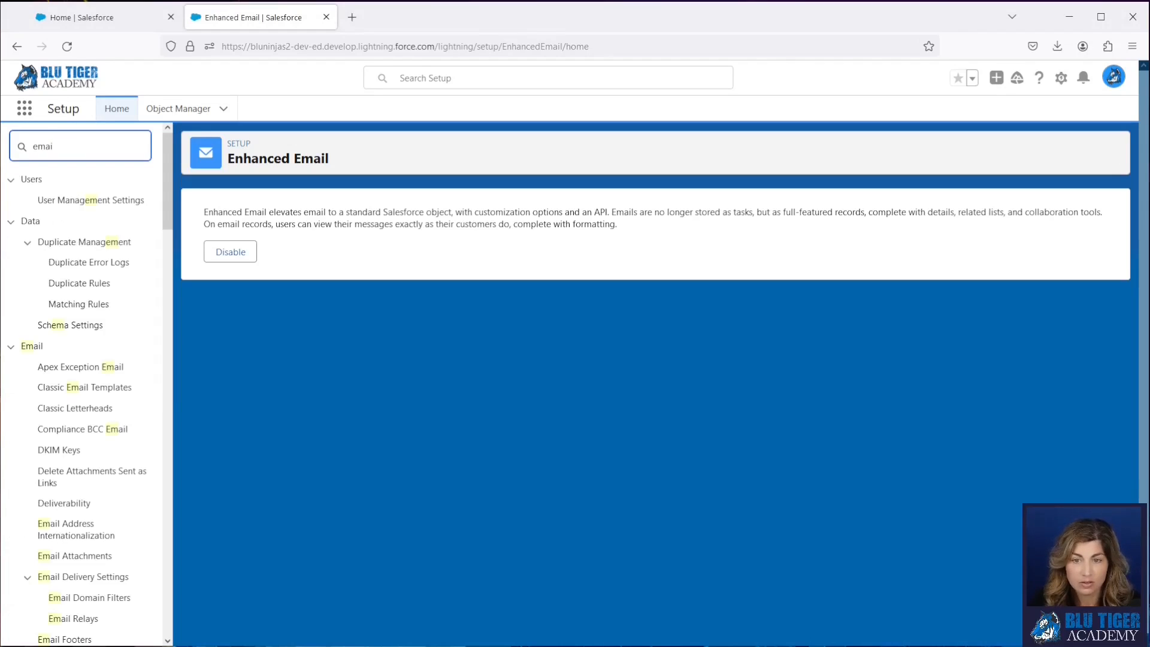
pyautogui.write('l att')
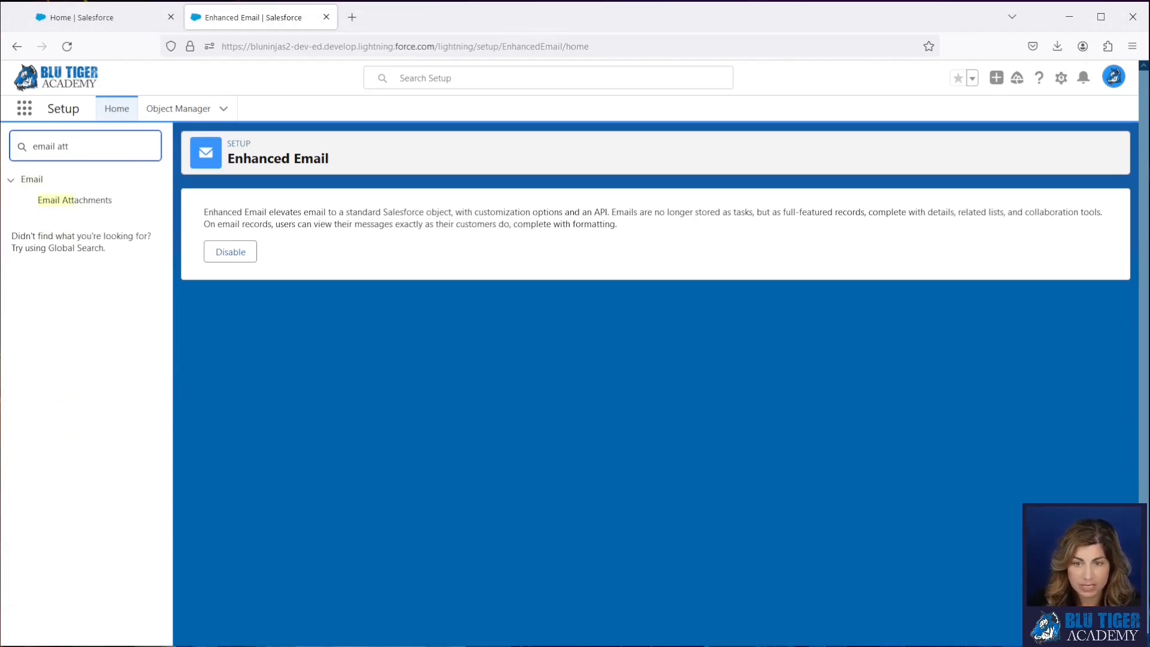
pyautogui.click(90, 206)
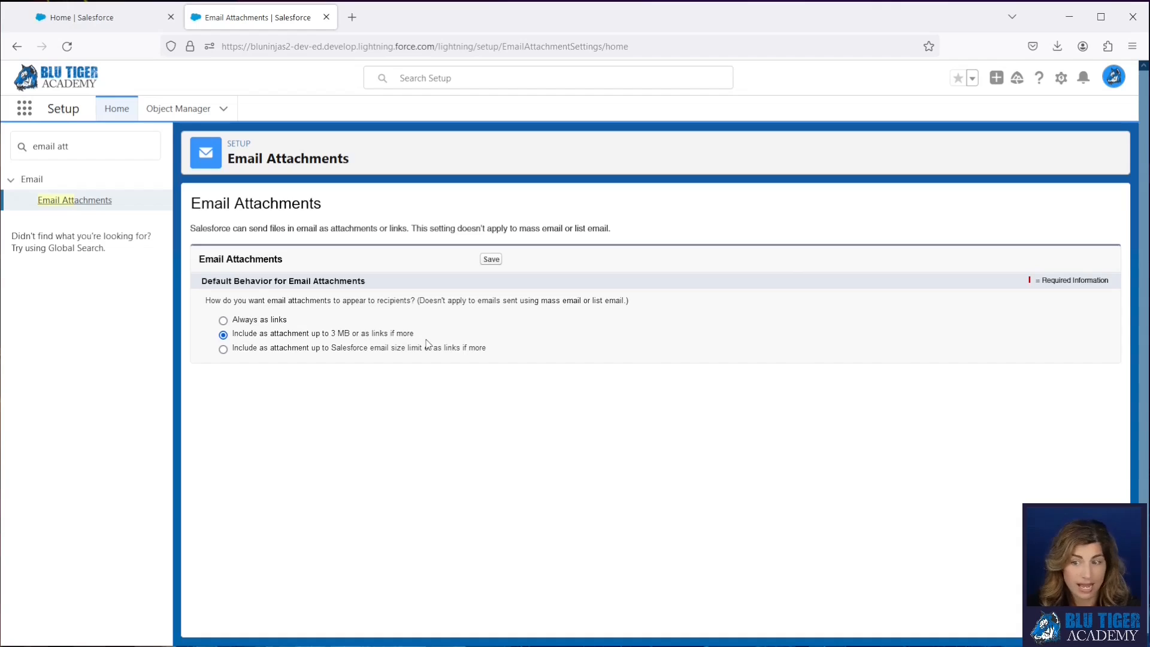
pyautogui.click(223, 350)
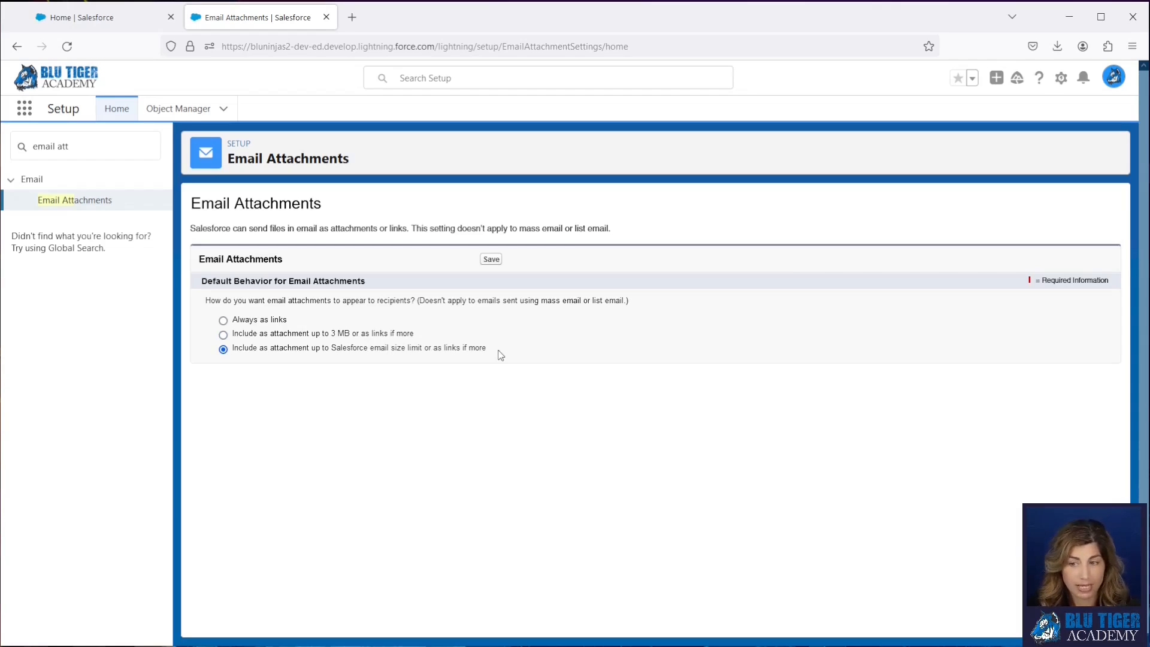
pyautogui.click(491, 259)
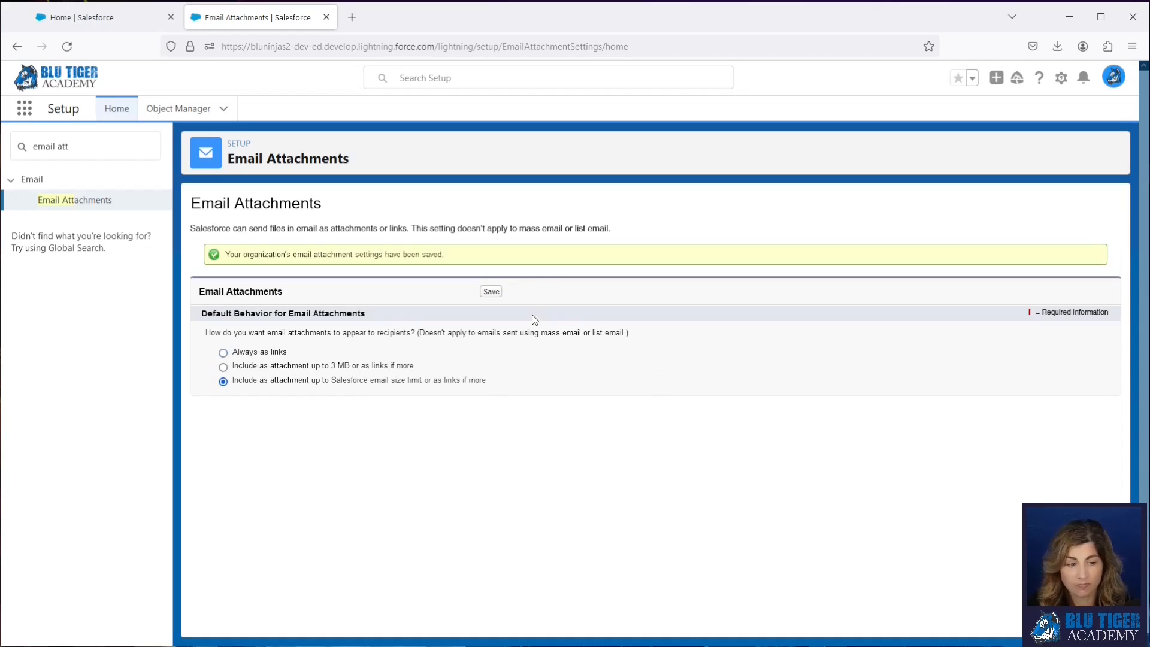
# - Find and open the Email Footers setup page
pyautogui.click(77, 146)
pyautogui.press('BackSpace')
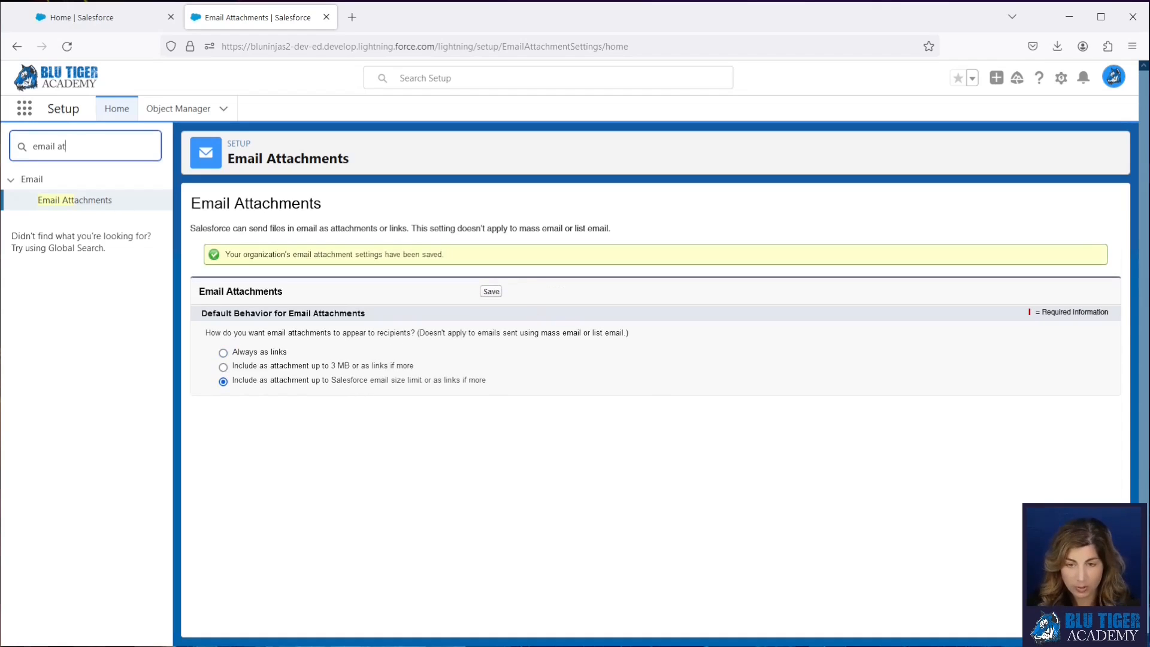
pyautogui.press('BackSpace')
pyautogui.press('BackSpace')
pyautogui.press('BackSpace')
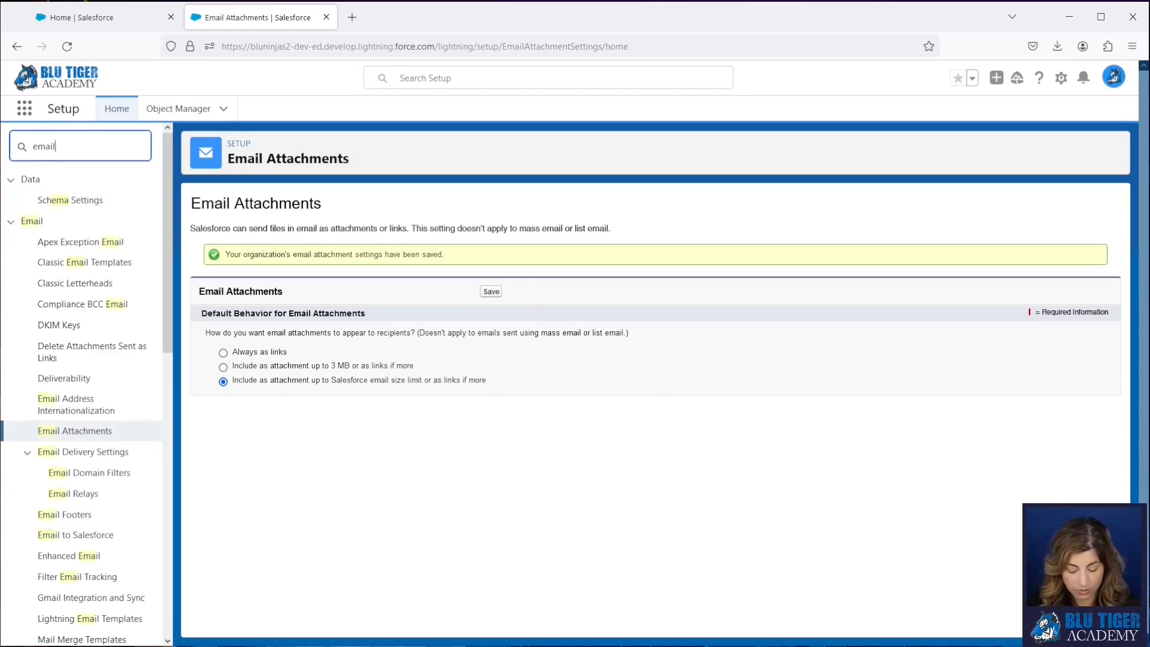
pyautogui.write('foot')
pyautogui.click(70, 200)
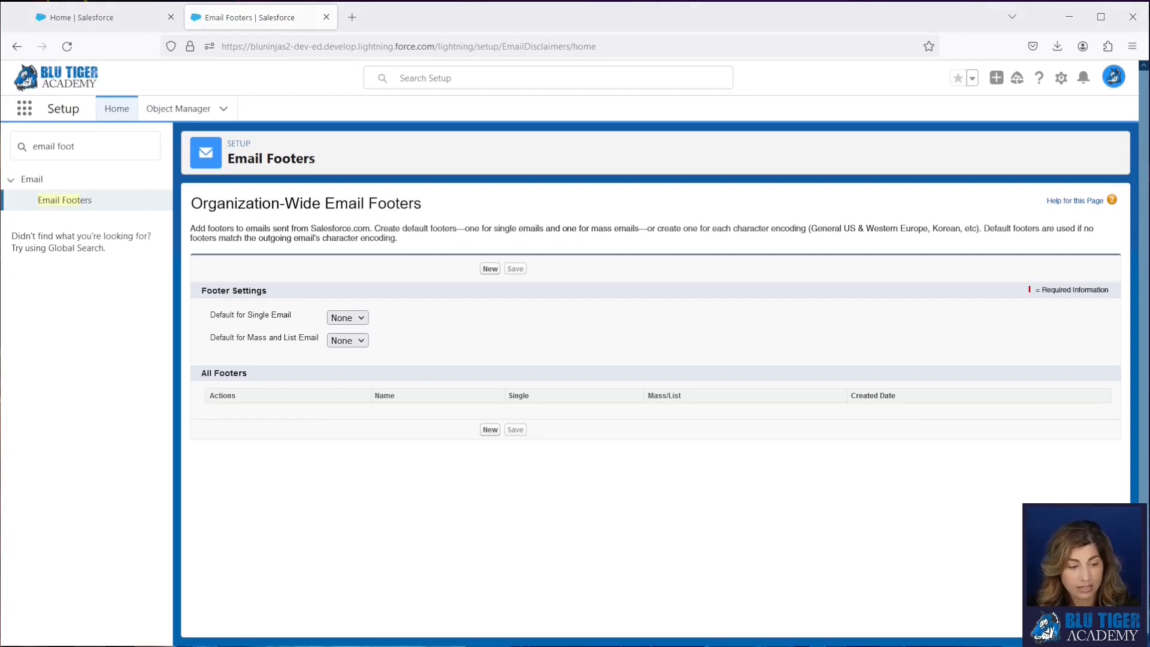
# - Start a new organization-wide email footer and paste the confidentiality notice as its text, without the leading bullet and spaces
pyautogui.click(490, 269)
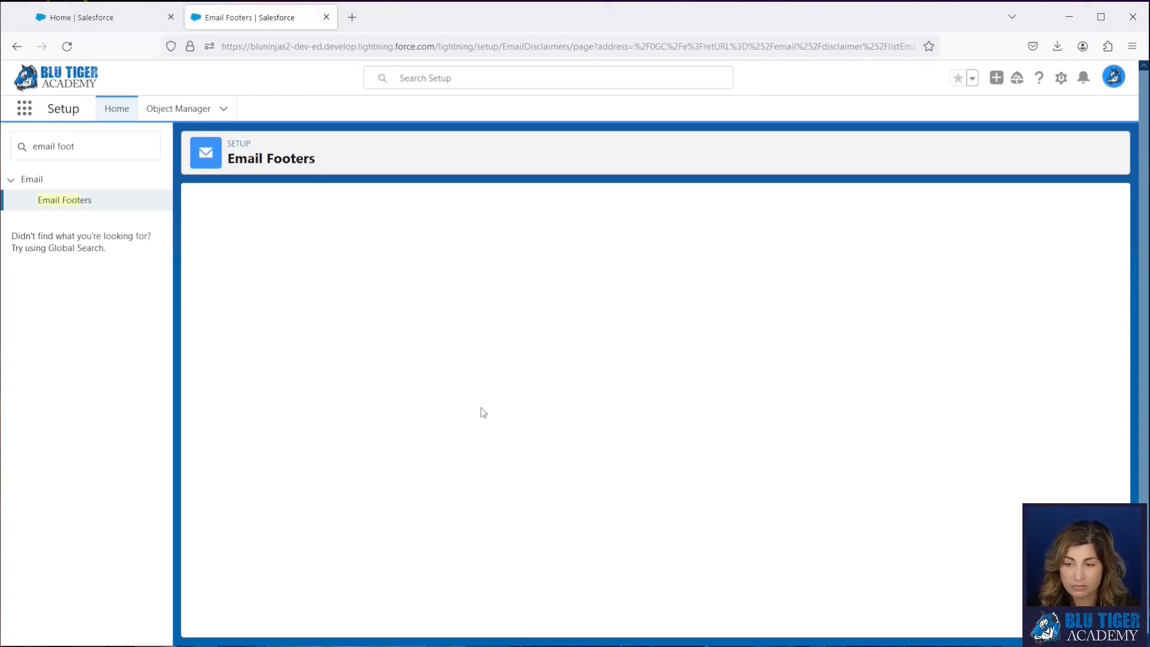
pyautogui.click(451, 411)
pyautogui.write('○ Confidentiality Notice: This email and any files transmitted with it are confidential and intended solely for the use of the individual or entity to whom they are addressed. If you have received this email in error, please notify the sender immediately and delete this email from your system. Thank you.')
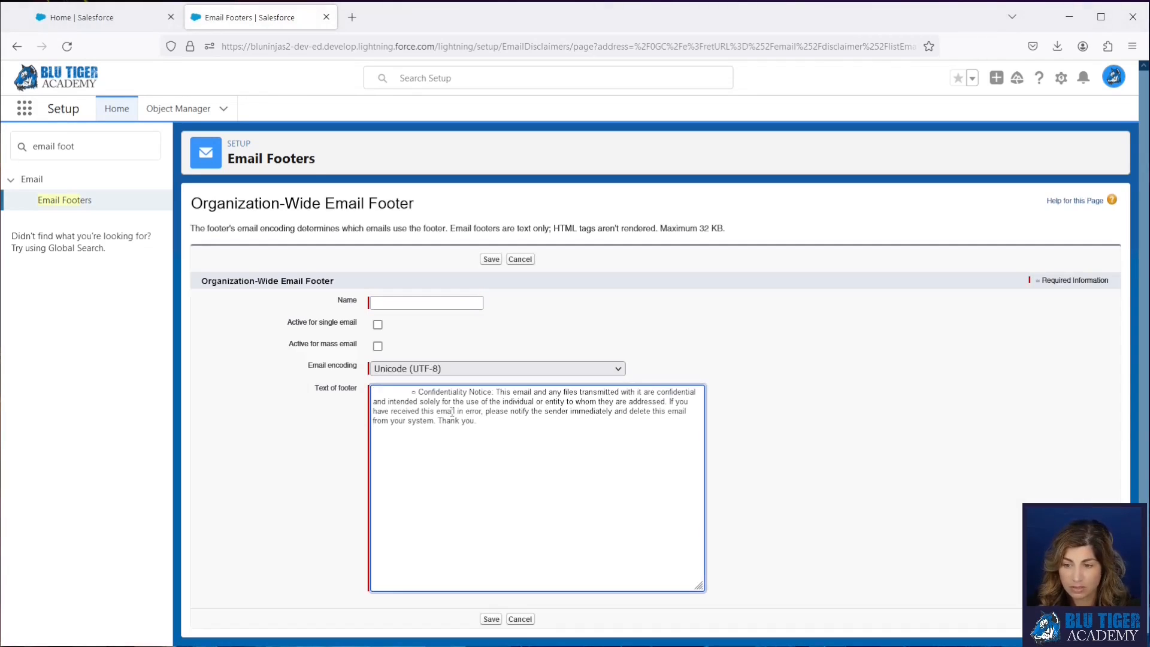
pyautogui.click(419, 392)
pyautogui.press('BackSpace')
pyautogui.press('BackSpace')
pyautogui.press('BackSpace')
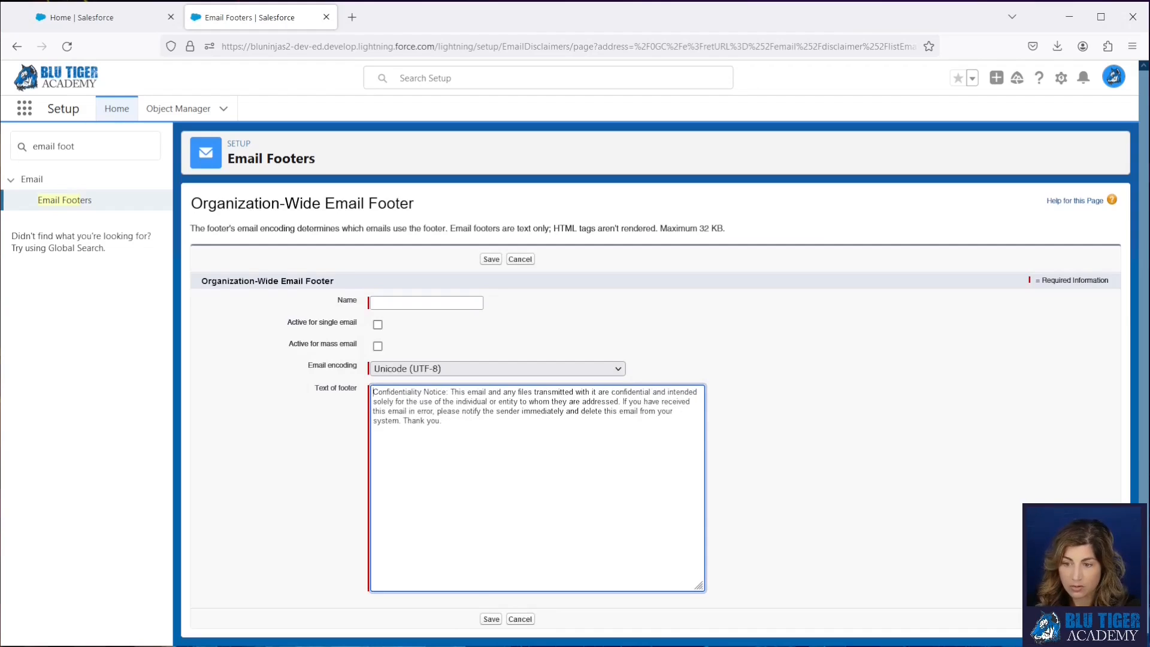
# - Name the footer "Confidentiality Notice", activate it for single and mass email, and save it
pyautogui.click(397, 304)
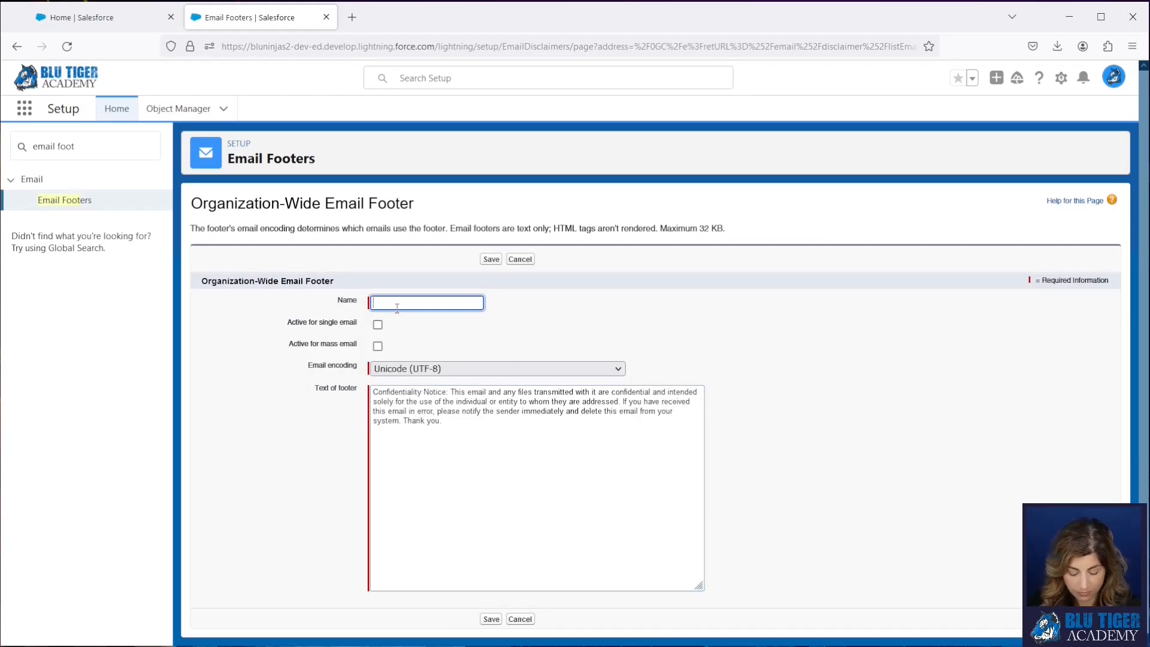
pyautogui.write('Confidenti')
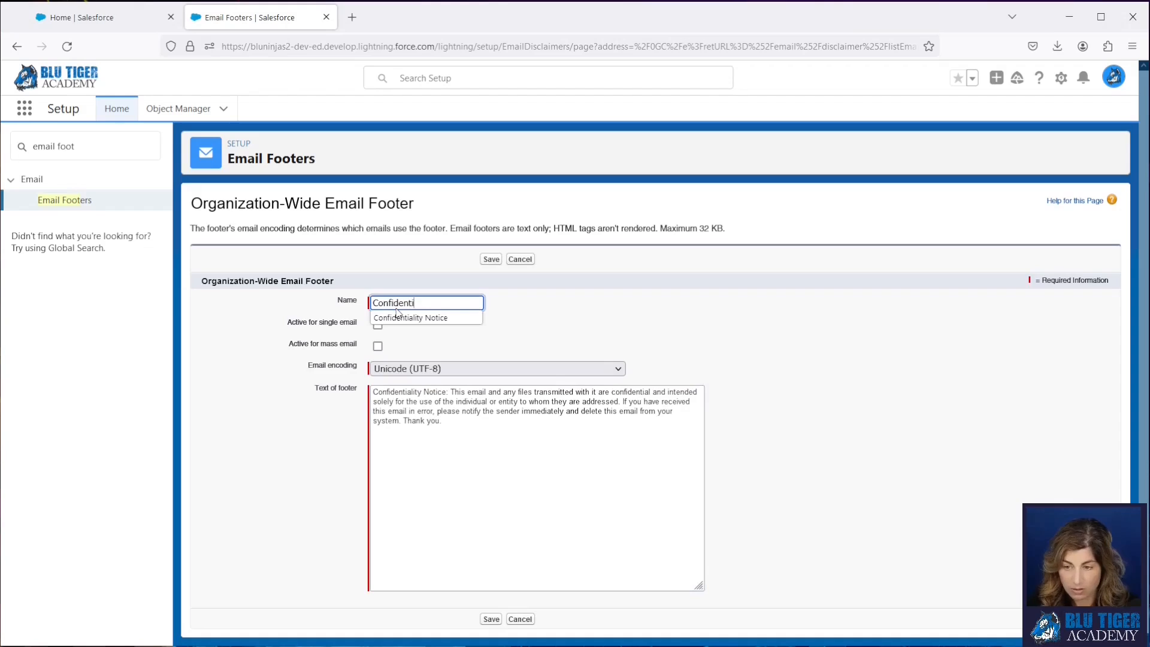
pyautogui.write('al')
pyautogui.click(399, 317)
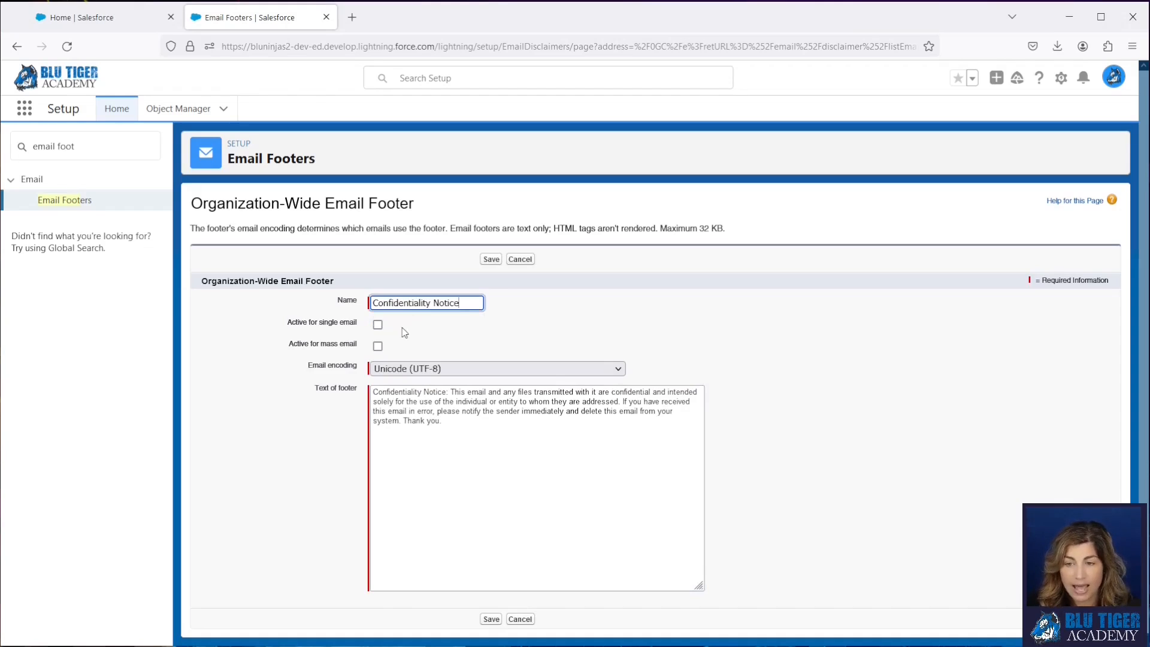
pyautogui.click(378, 324)
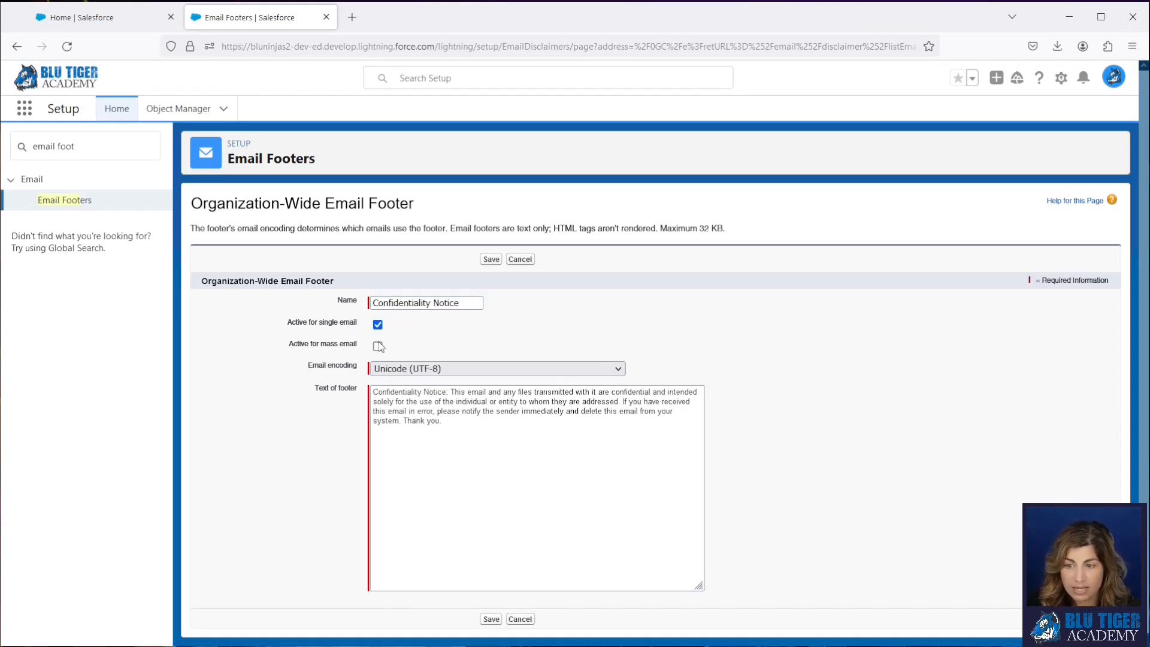
pyautogui.click(378, 346)
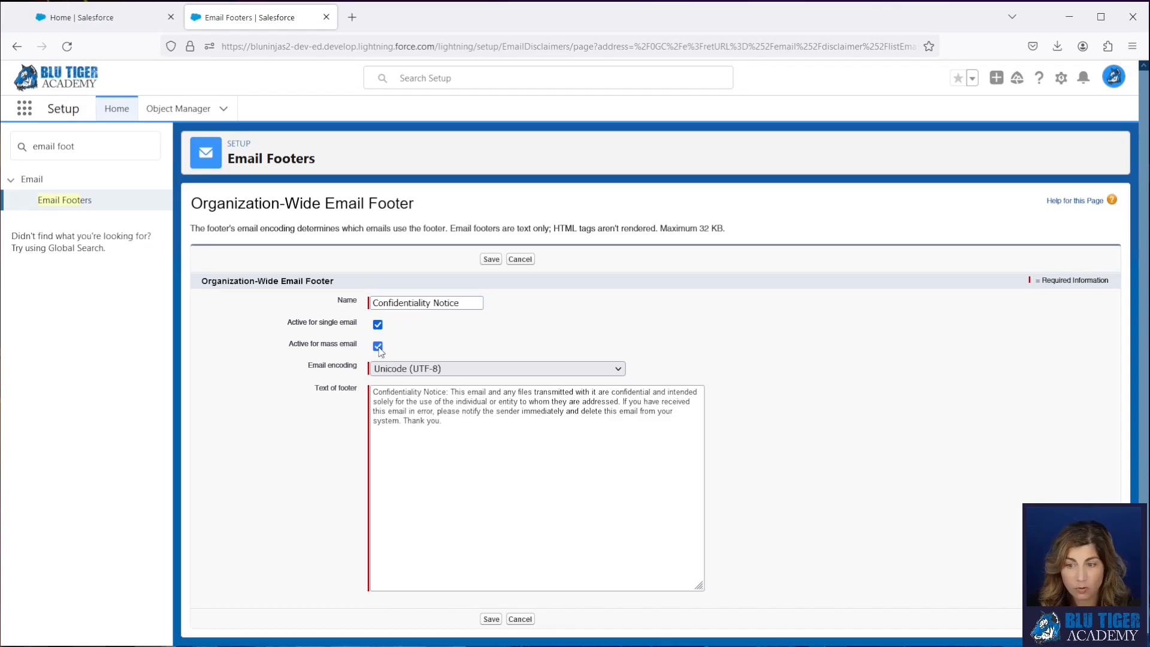
pyautogui.click(490, 259)
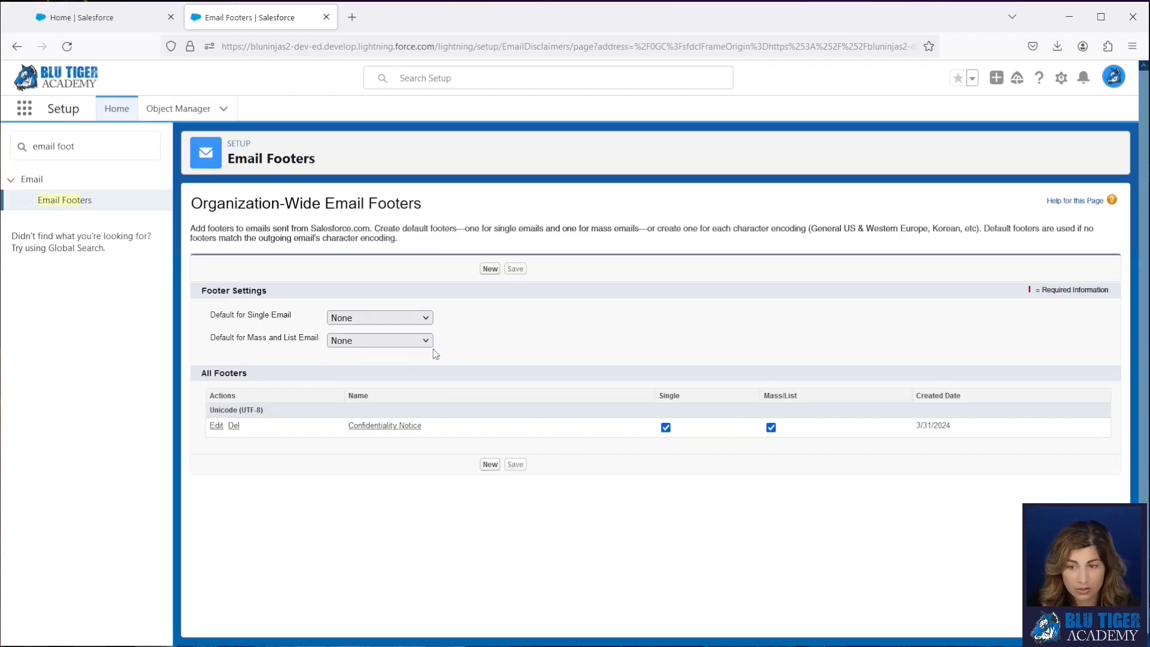
# - Set Confidentiality Notice as the default footer for single email and for mass and list email, and save
pyautogui.click(354, 317)
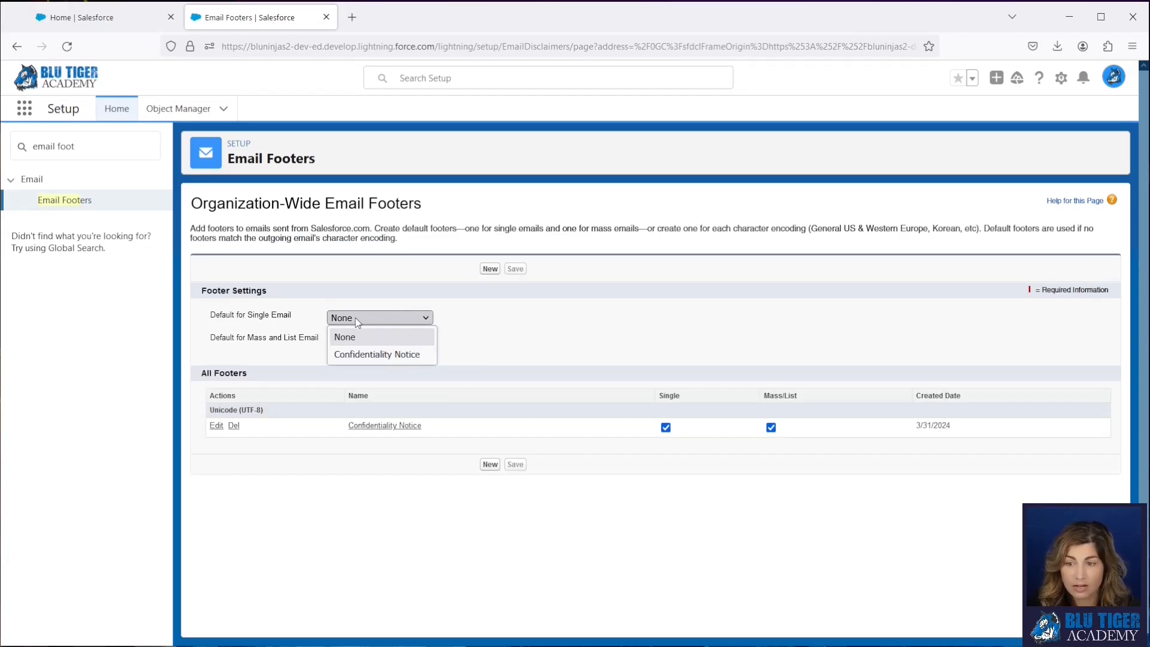
pyautogui.click(357, 355)
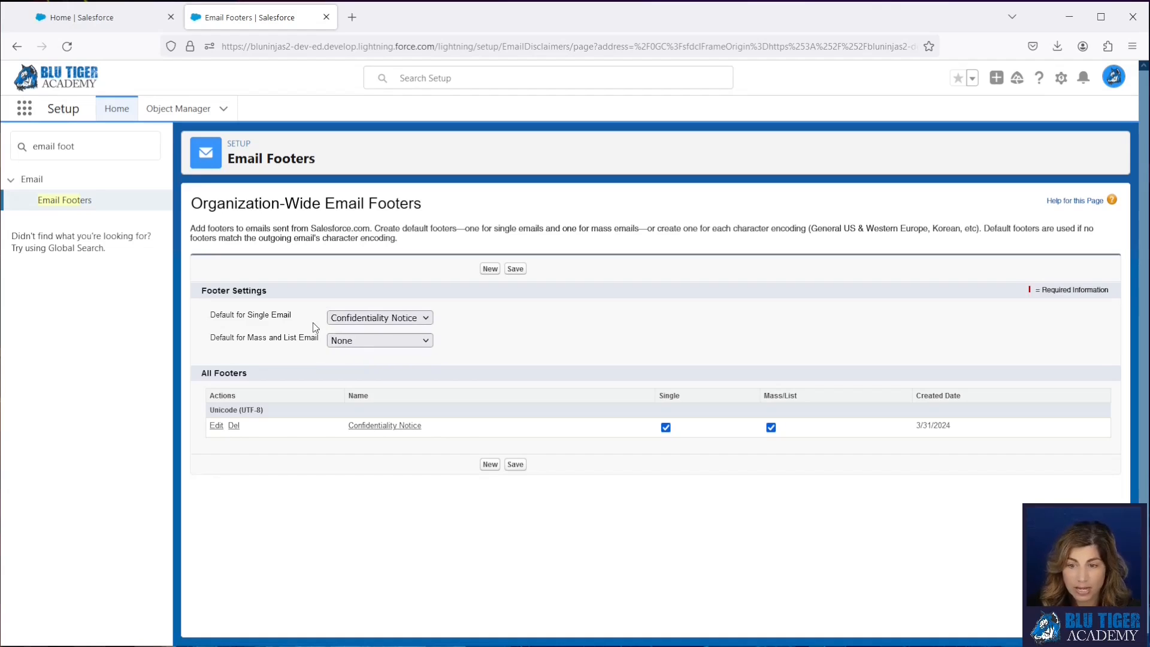
pyautogui.click(362, 341)
pyautogui.click(367, 378)
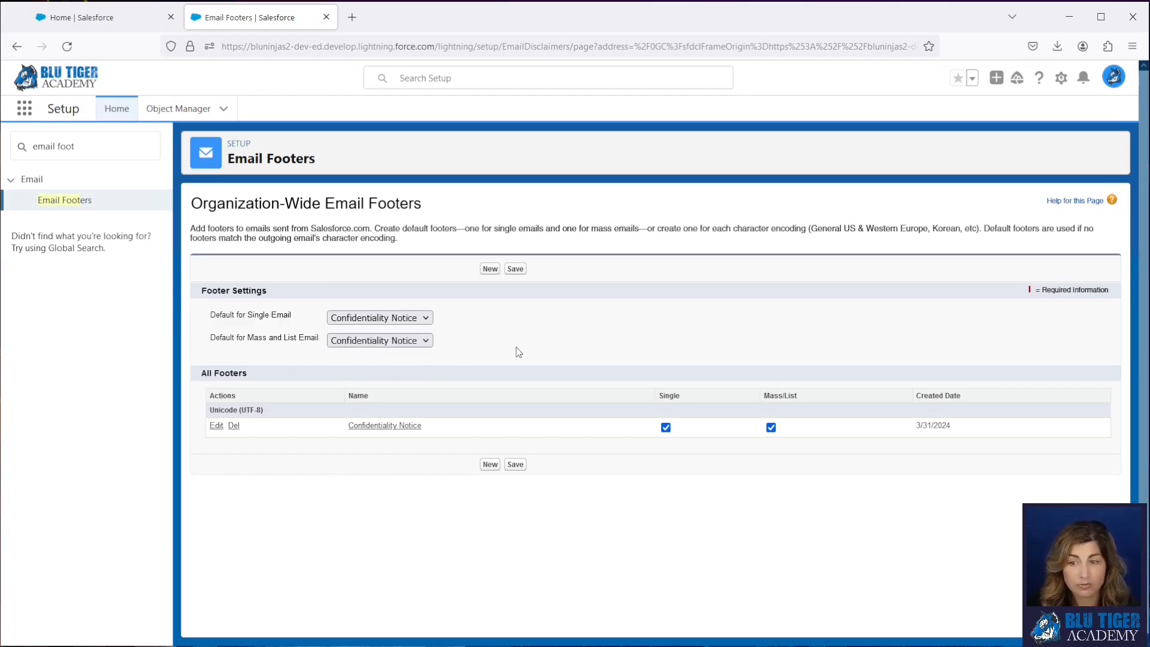
pyautogui.click(515, 269)
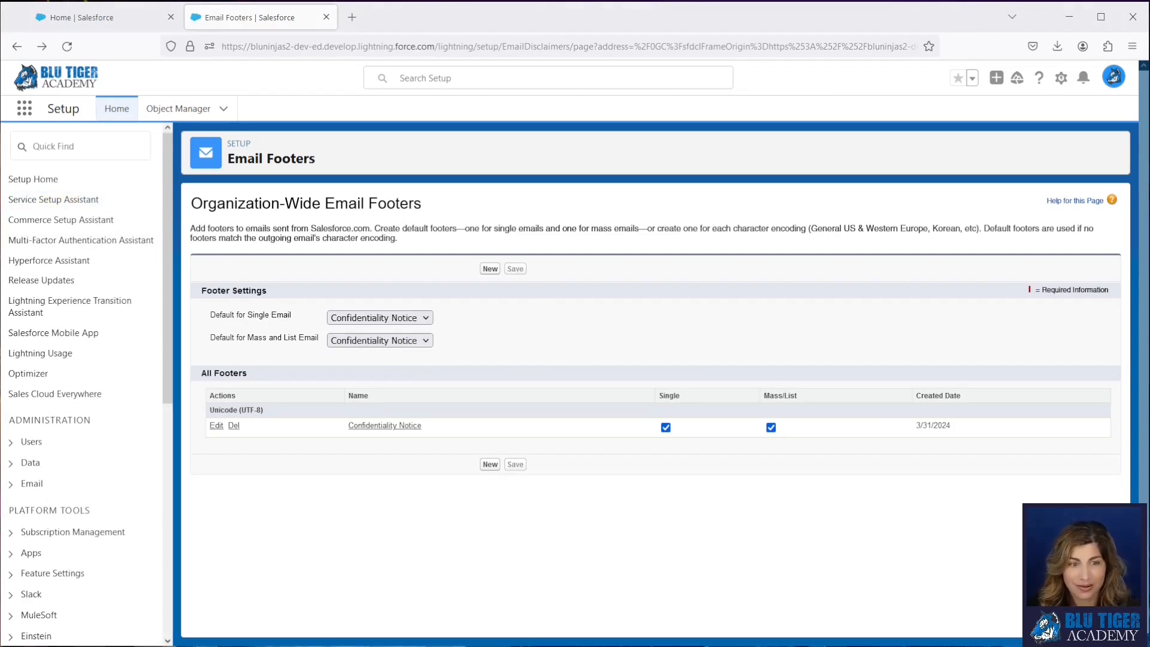
# - Find and open the Classic Email Templates setup page
pyautogui.click(106, 144)
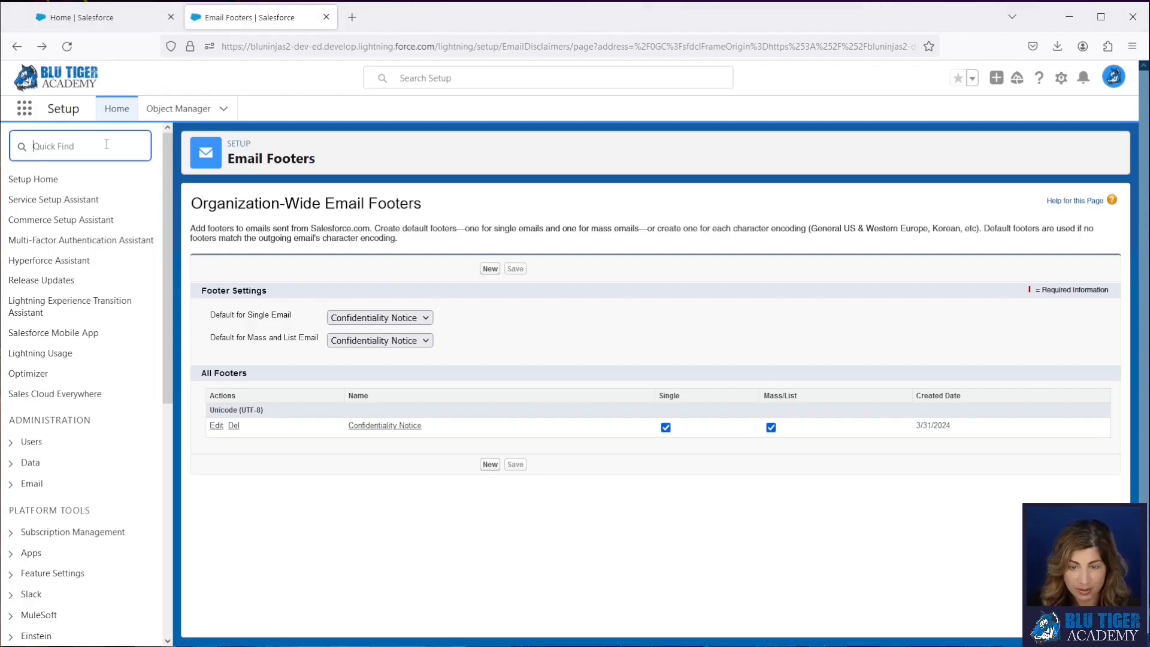
pyautogui.write('classic')
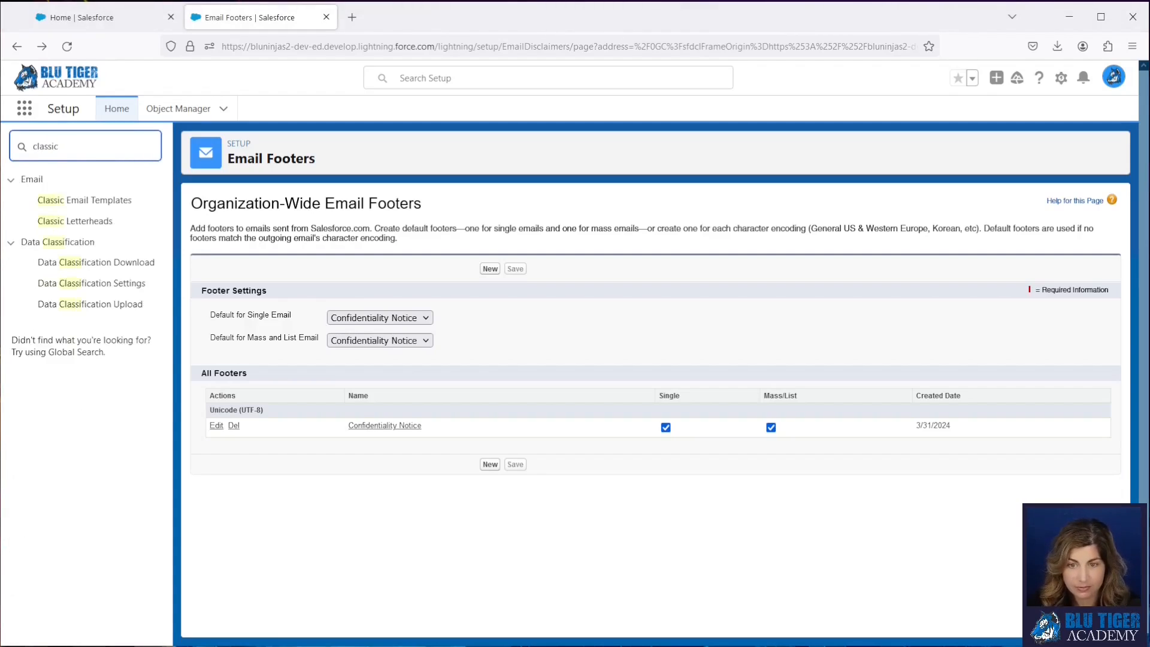
pyautogui.click(80, 202)
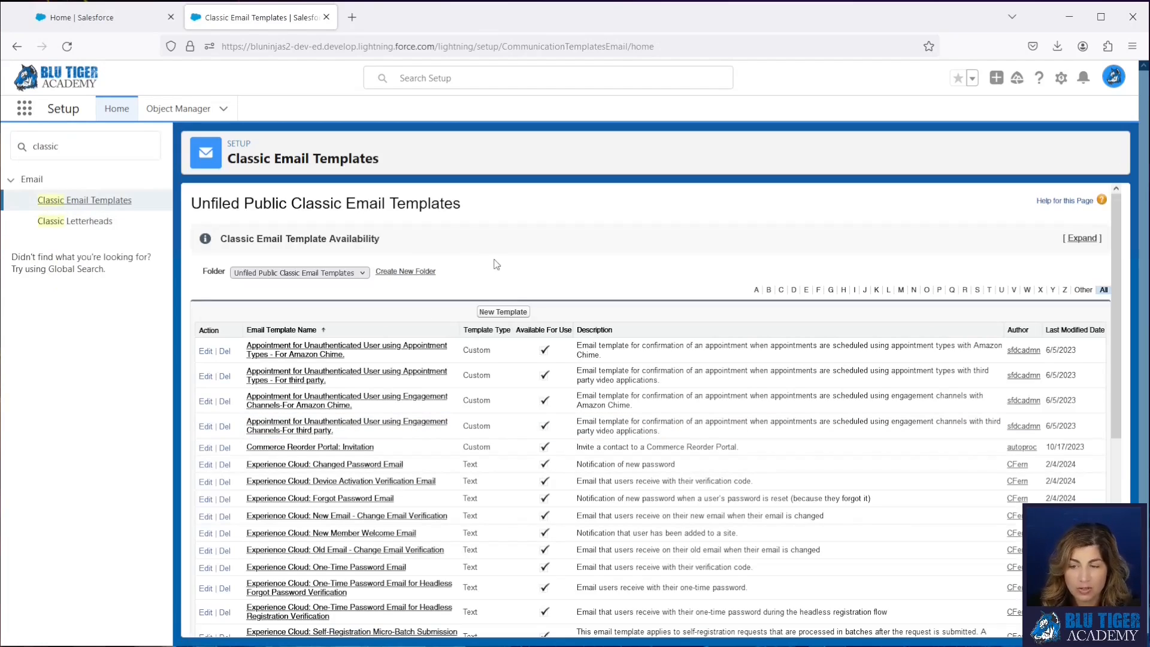
# - Start a new email template folder labelled "Sales Emails" with the unique name Sales_Emails
pyautogui.click(395, 272)
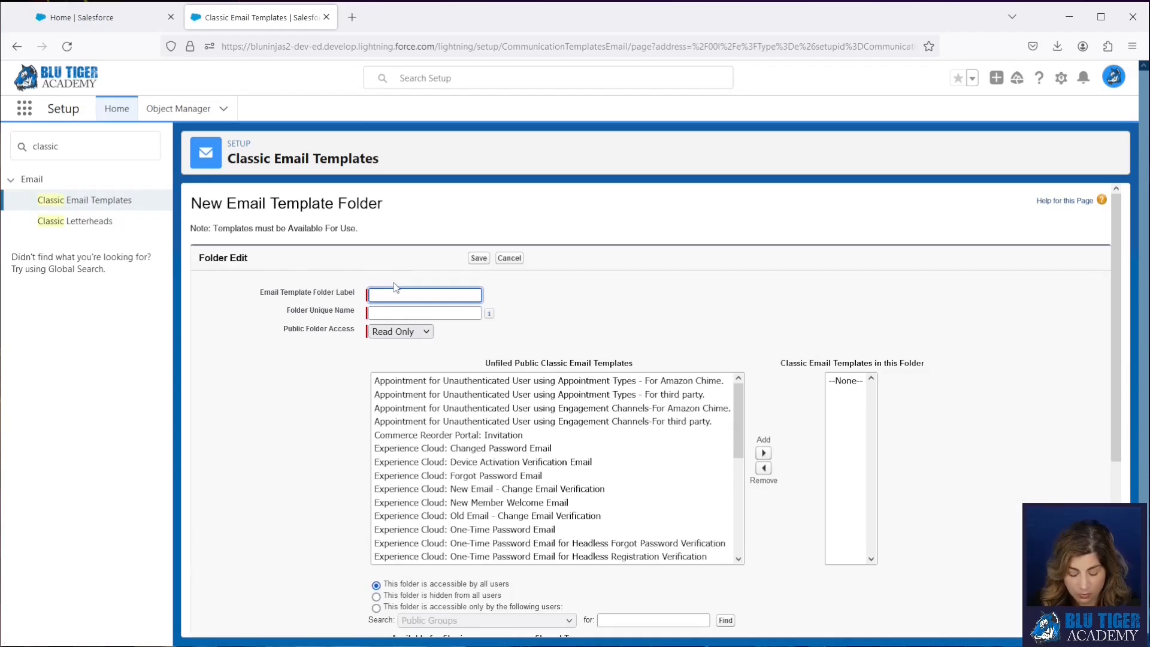
pyautogui.write('Sales E')
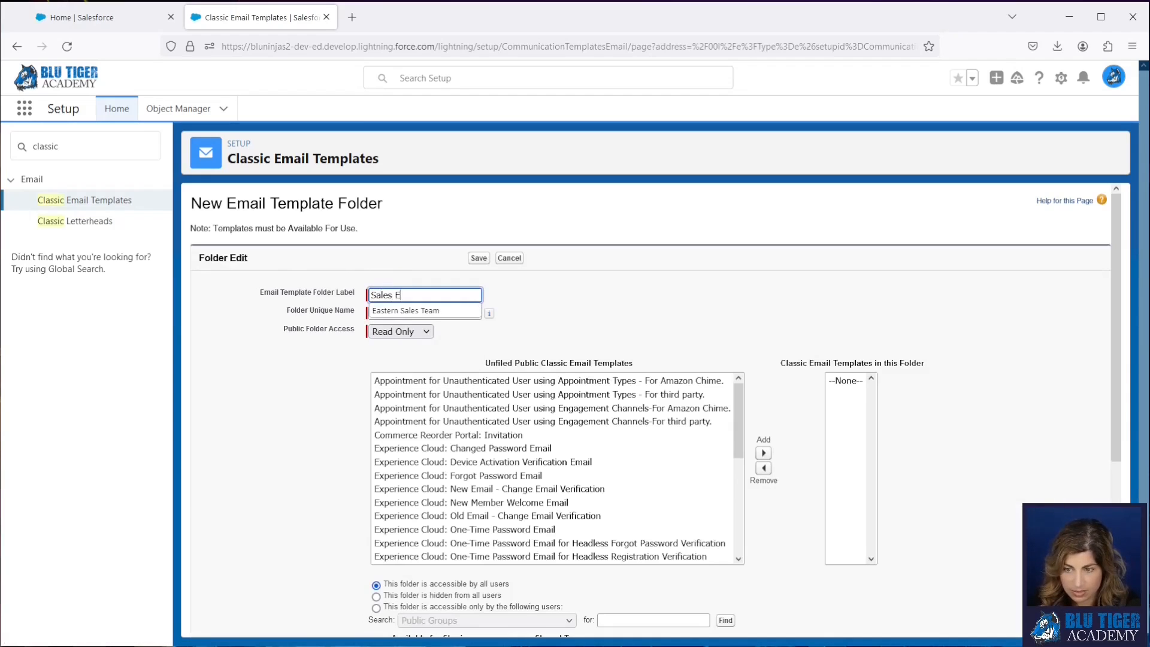
pyautogui.write('mails')
pyautogui.press('Tab')
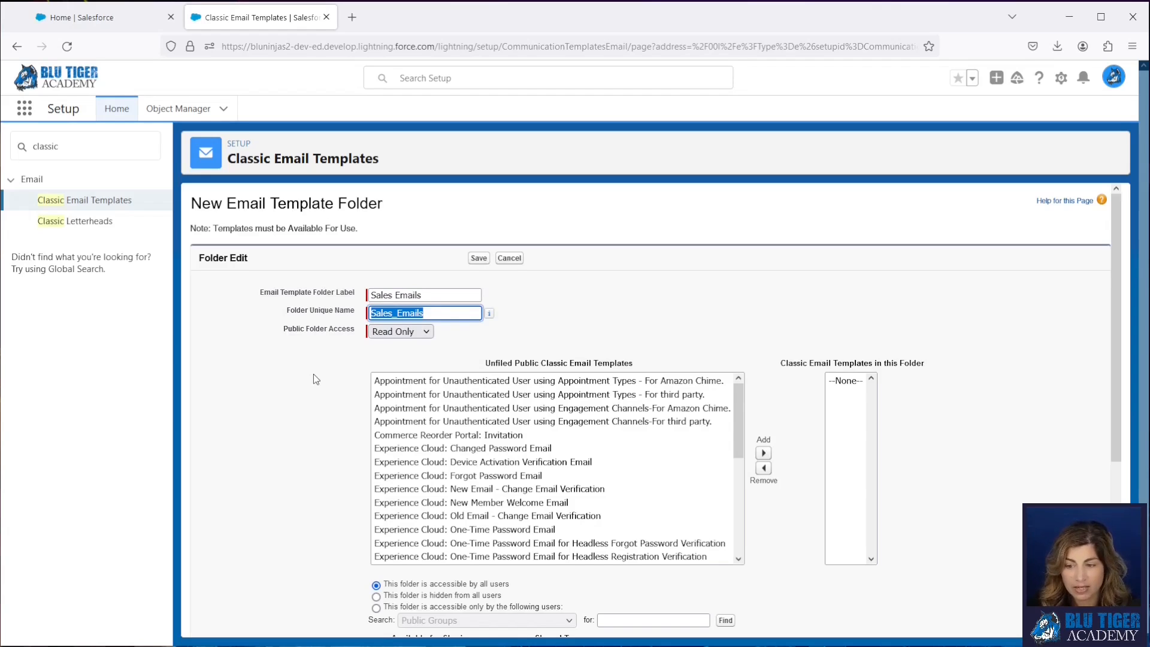
# - Try limiting the folder to specific users, view the sharing categories, and return its access to all users
pyautogui.scroll(-2, 314, 374)
pyautogui.click(308, 255)
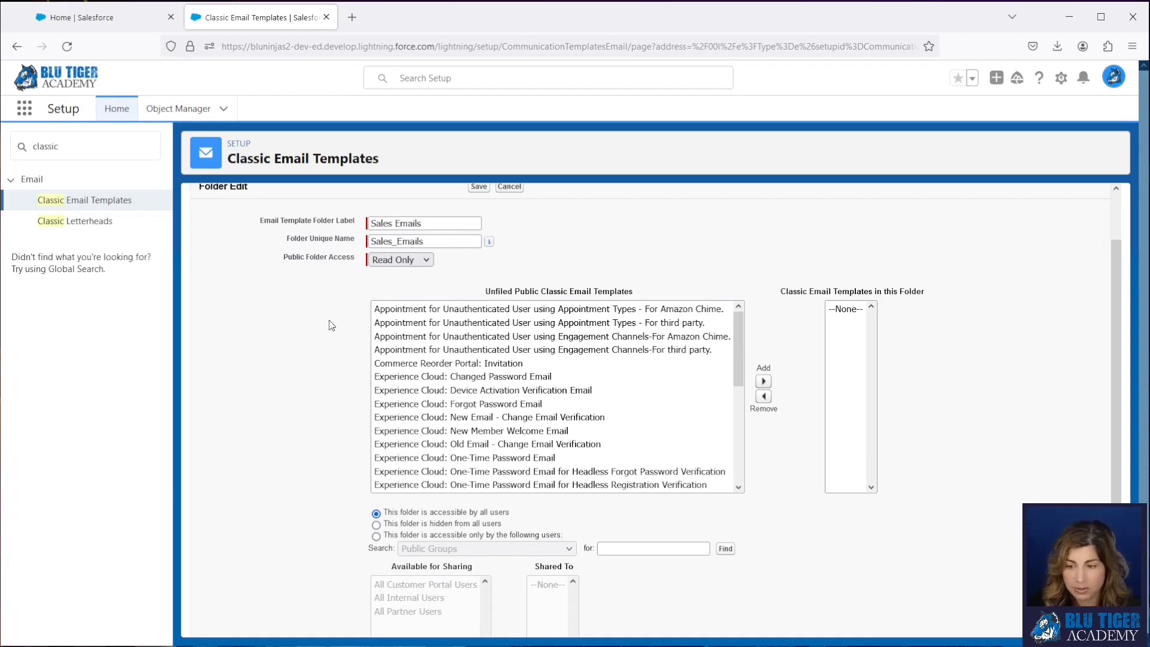
pyautogui.click(376, 537)
pyautogui.scroll(-1, 282, 536)
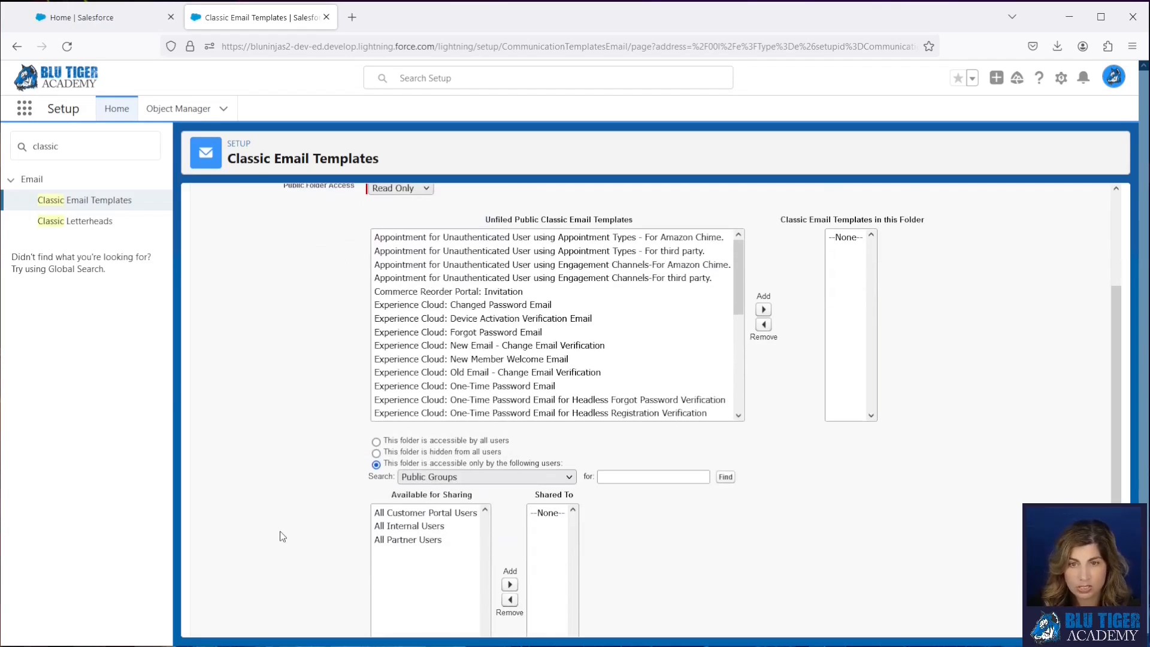
pyautogui.click(432, 478)
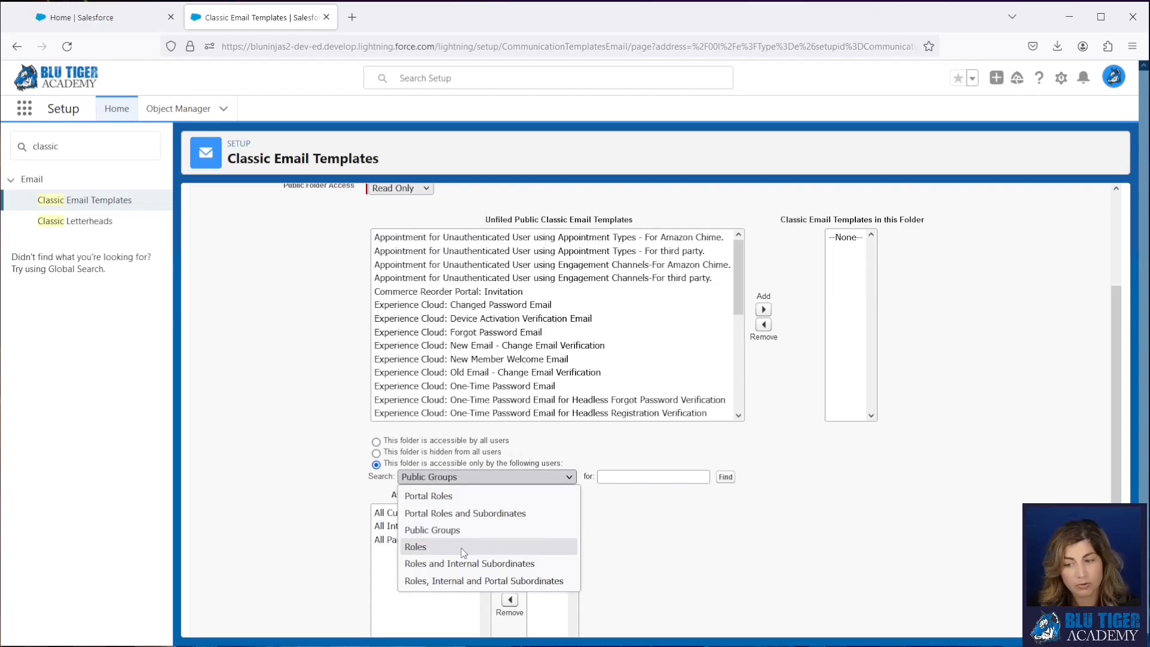
pyautogui.click(376, 442)
pyautogui.scroll(3, 302, 453)
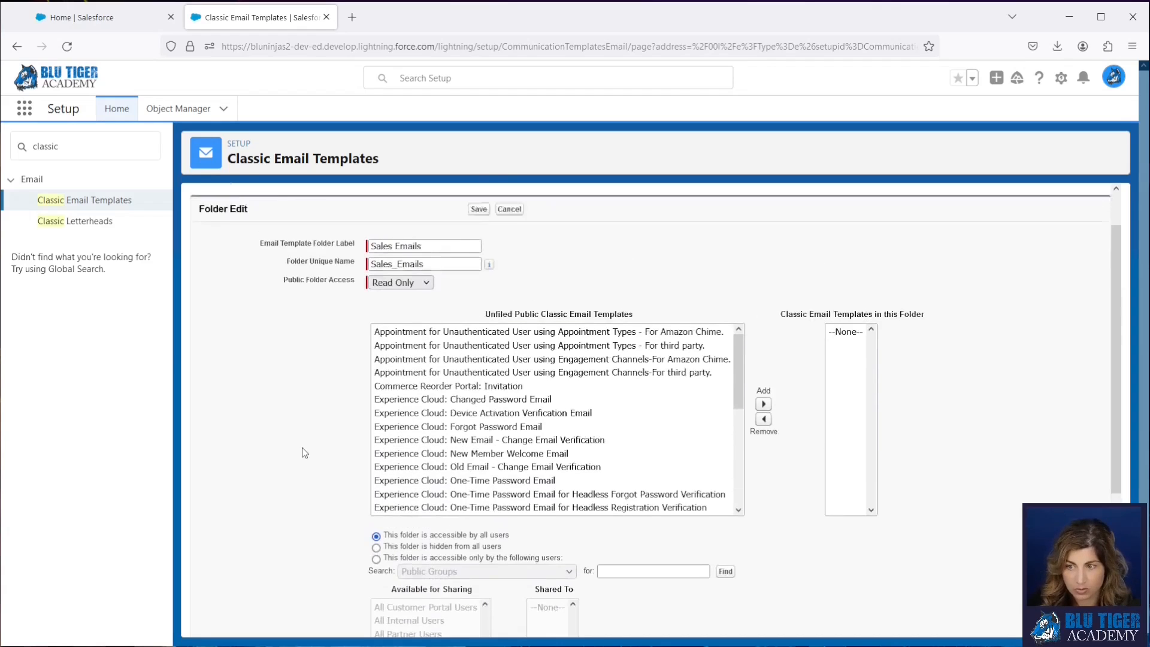
# - Save the Sales Emails folder with Read Only public access and accessibility for all users
pyautogui.moveTo(519, 383); pyautogui.dragTo(524, 464)
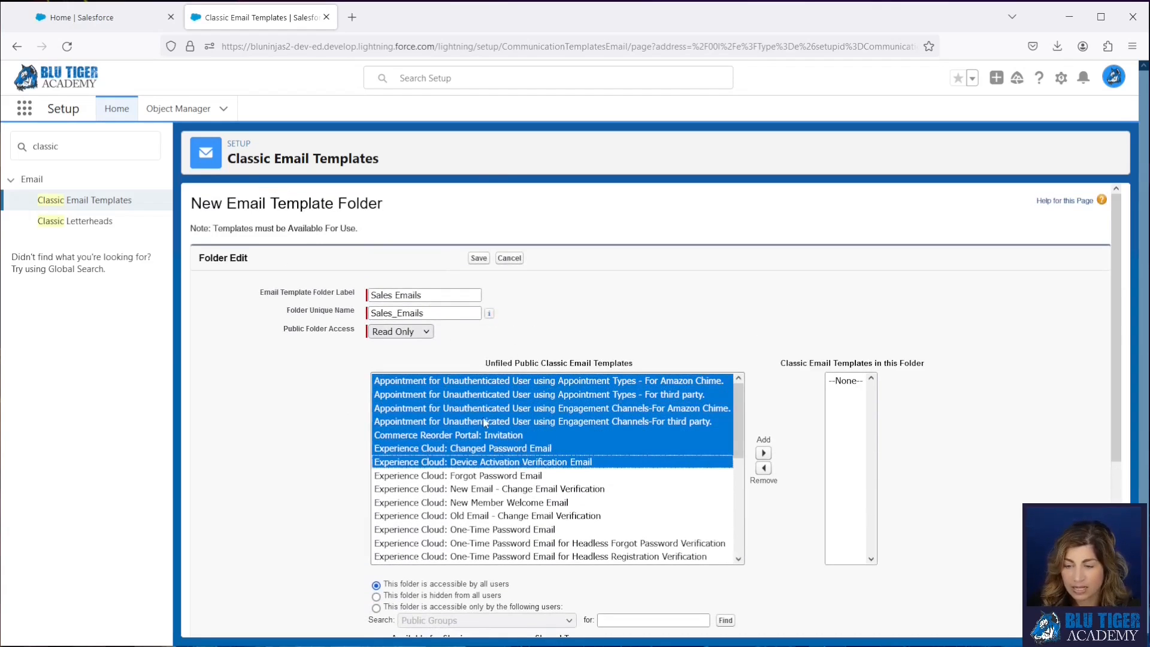
pyautogui.click(527, 328)
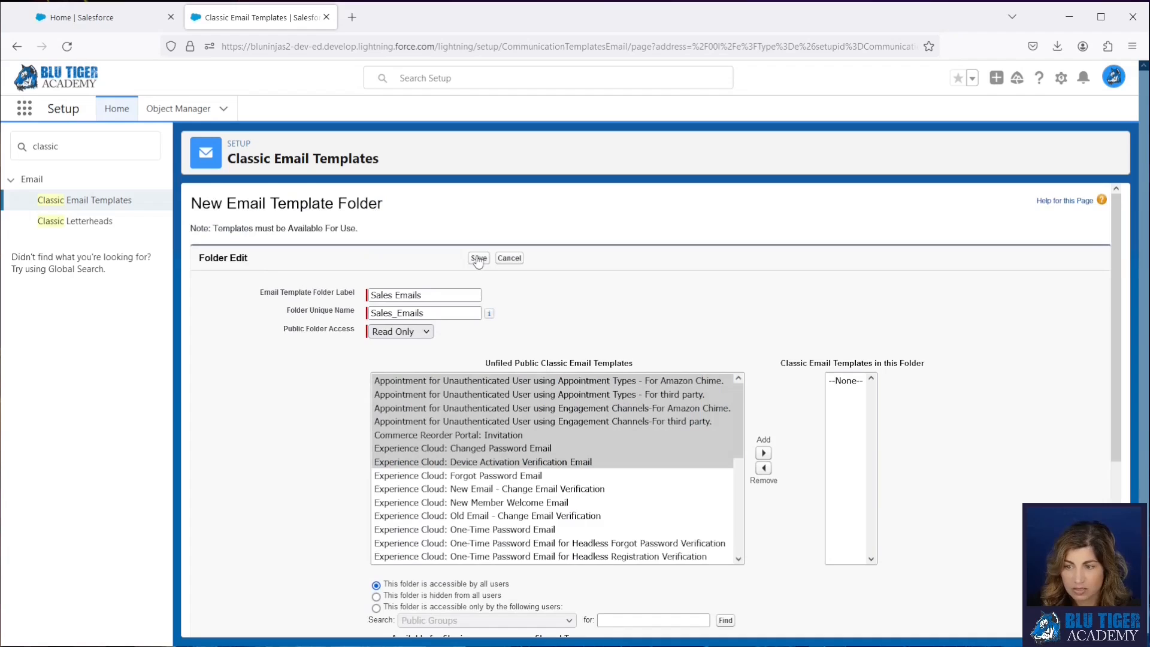
pyautogui.click(602, 461)
pyautogui.click(478, 258)
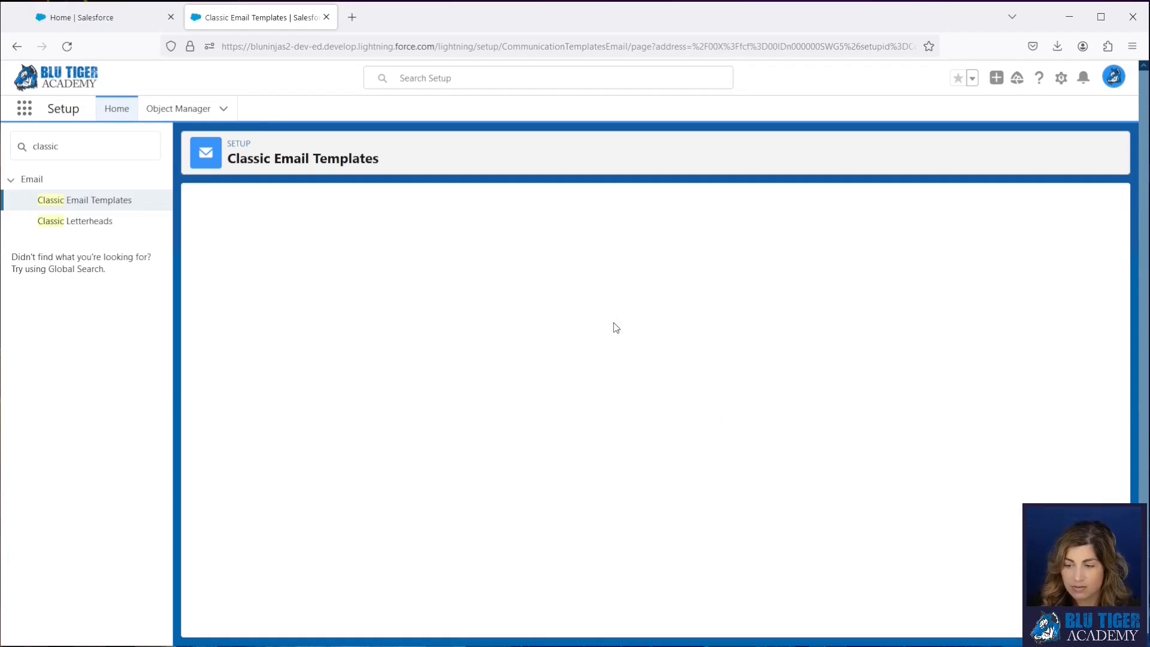
# - Start a new template of type HTML (using Classic Letterhead) in the Sales Emails folder and go to the letterhead setup
pyautogui.click(506, 312)
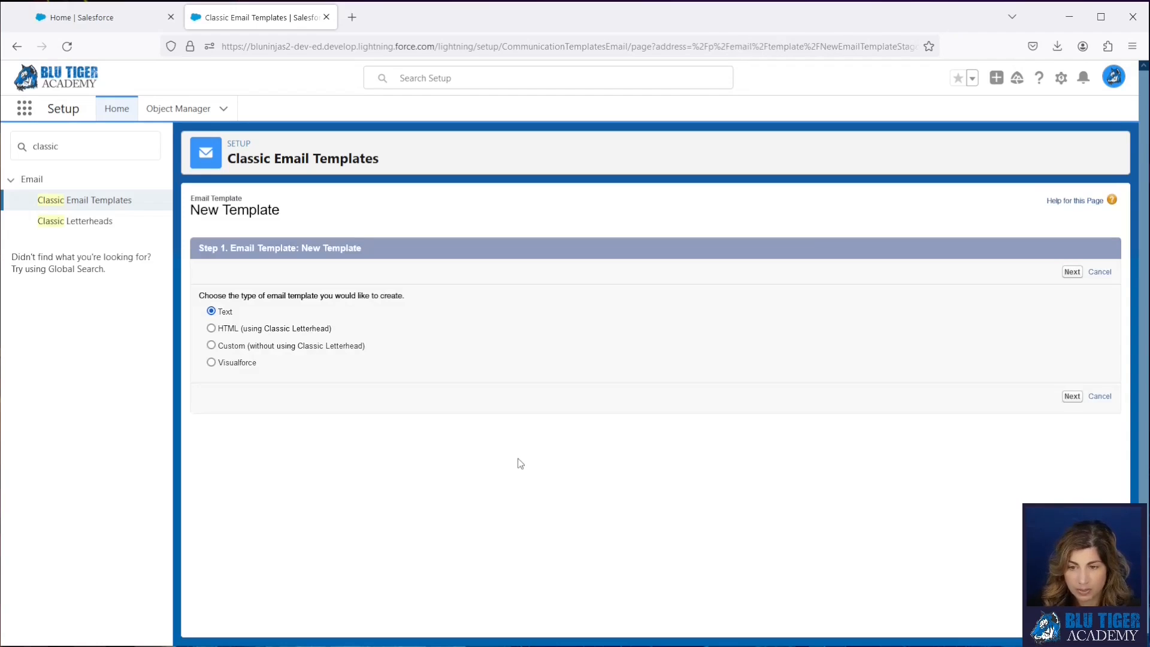
pyautogui.click(211, 328)
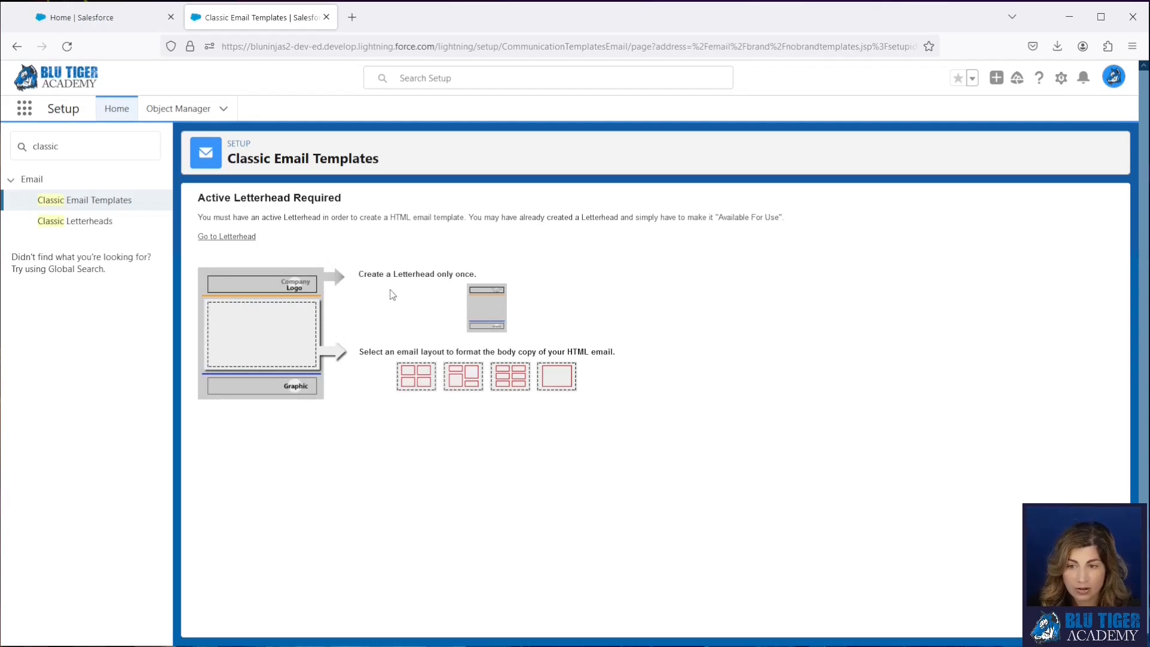
pyautogui.click(231, 238)
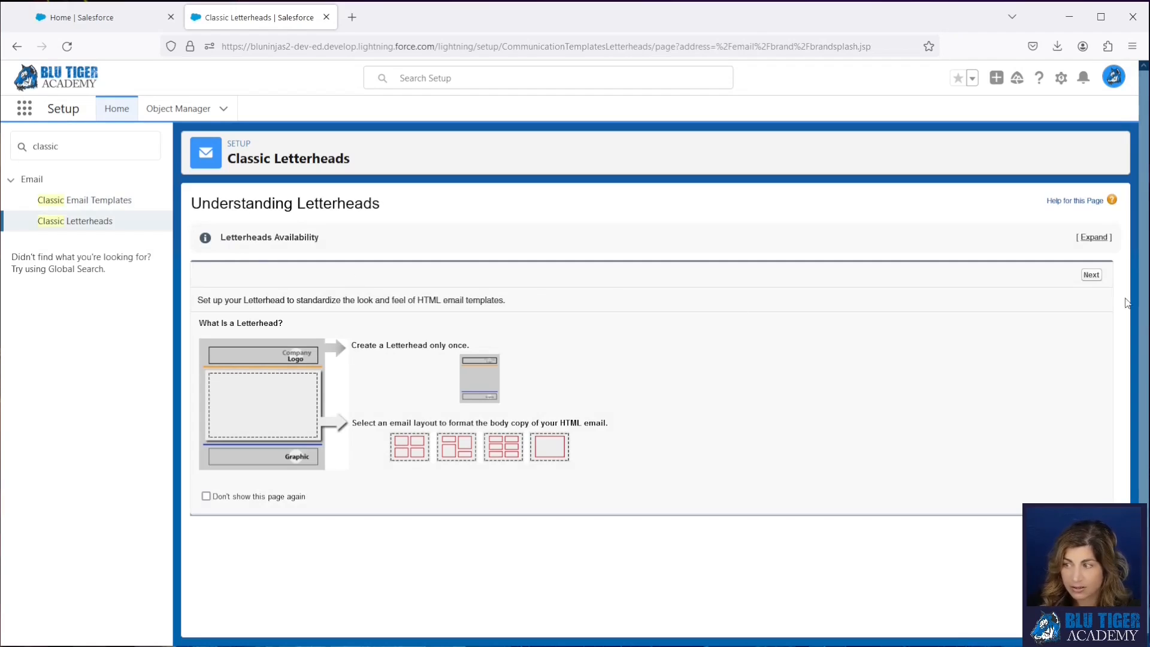
# - Create a letterhead labelled "Blank Letterhead" with the unique name Blank_Letterhead, make it available for use, and save it
pyautogui.click(1091, 275)
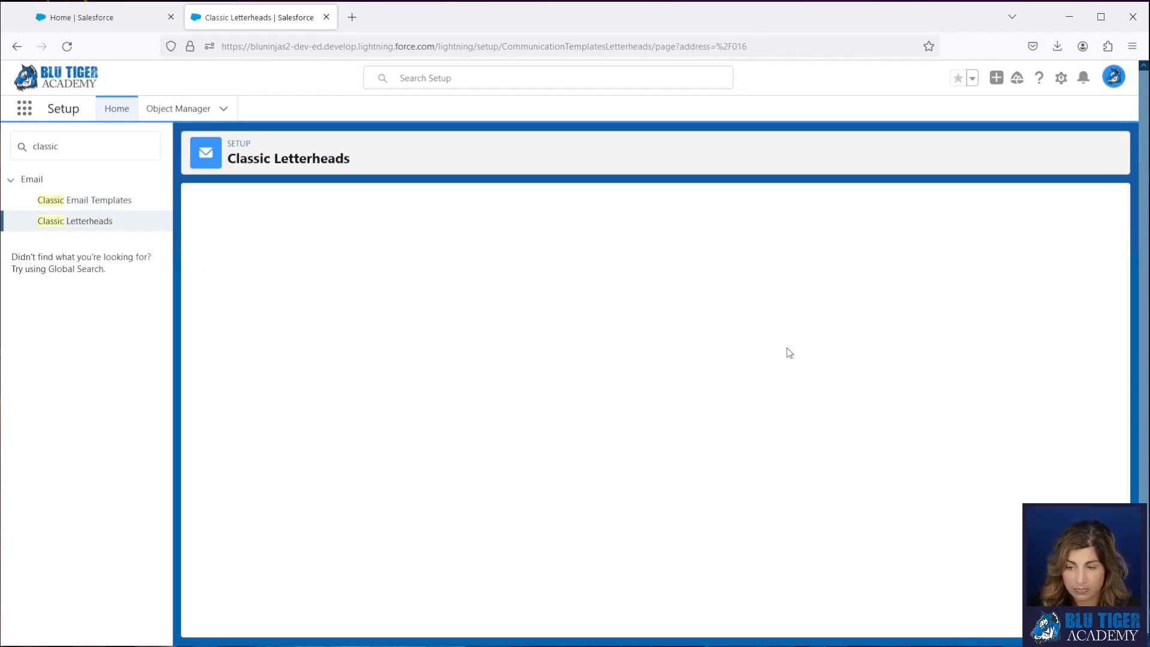
pyautogui.click(592, 309)
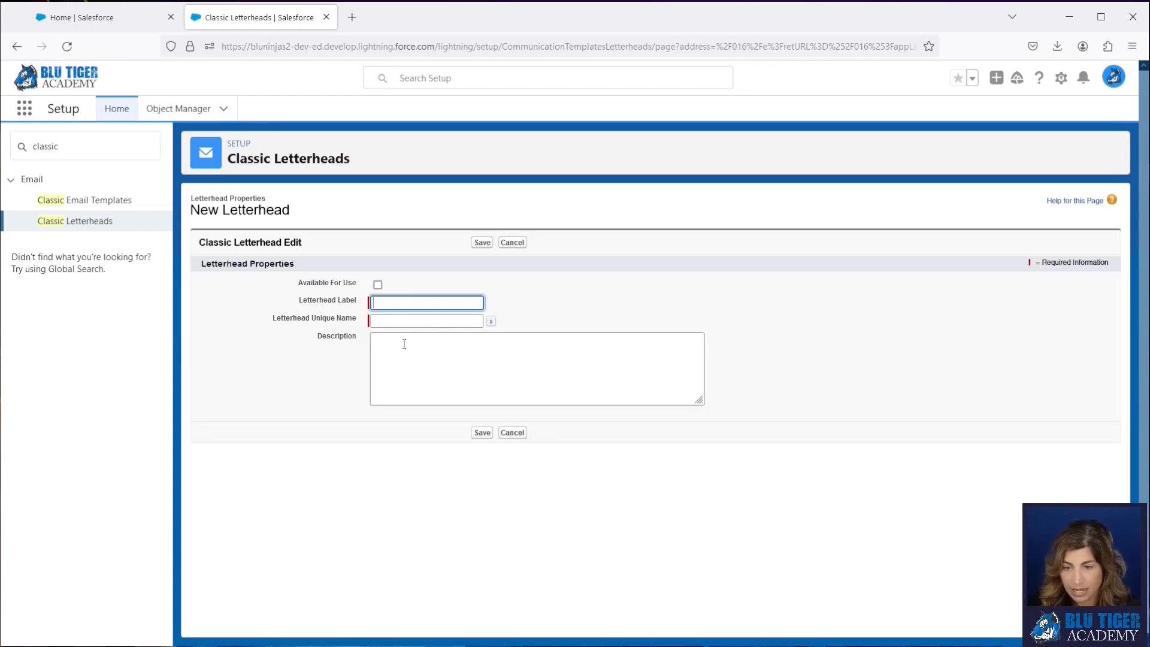
pyautogui.write('Blank ')
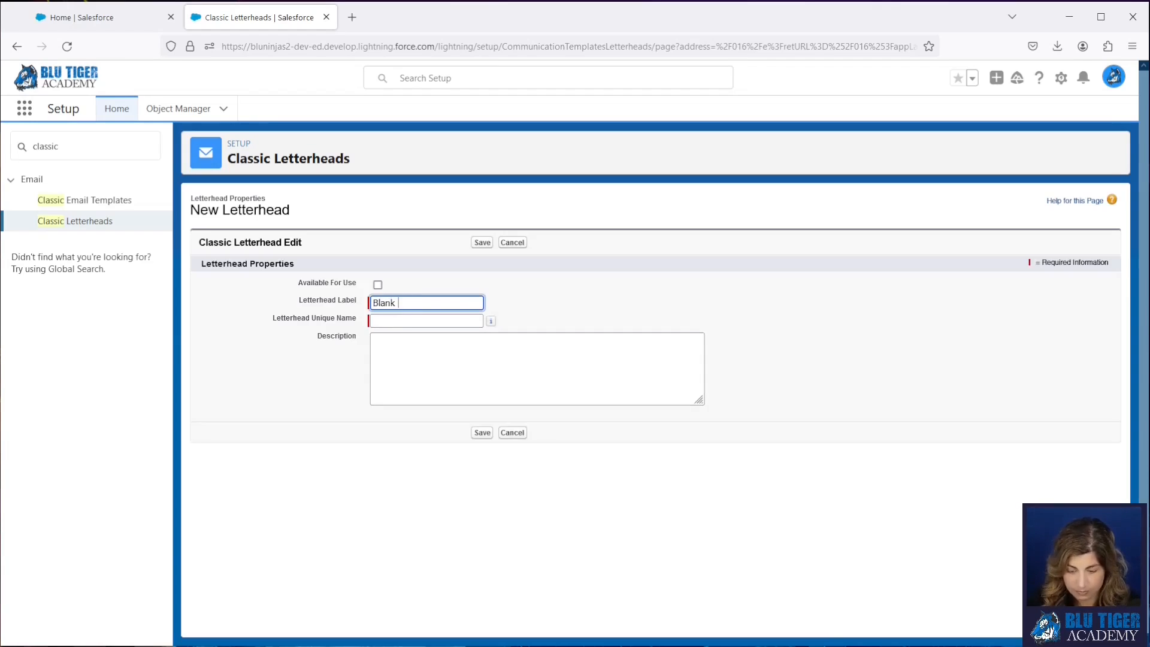
pyautogui.write('Letterhea')
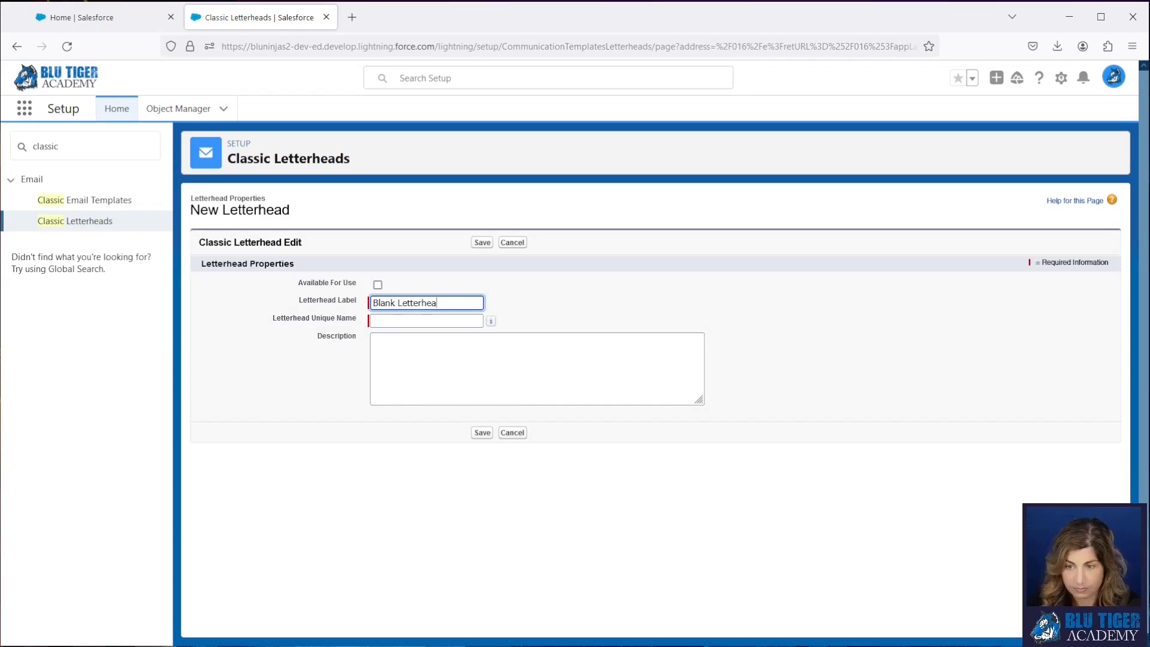
pyautogui.write('d')
pyautogui.press('Tab')
pyautogui.click(378, 285)
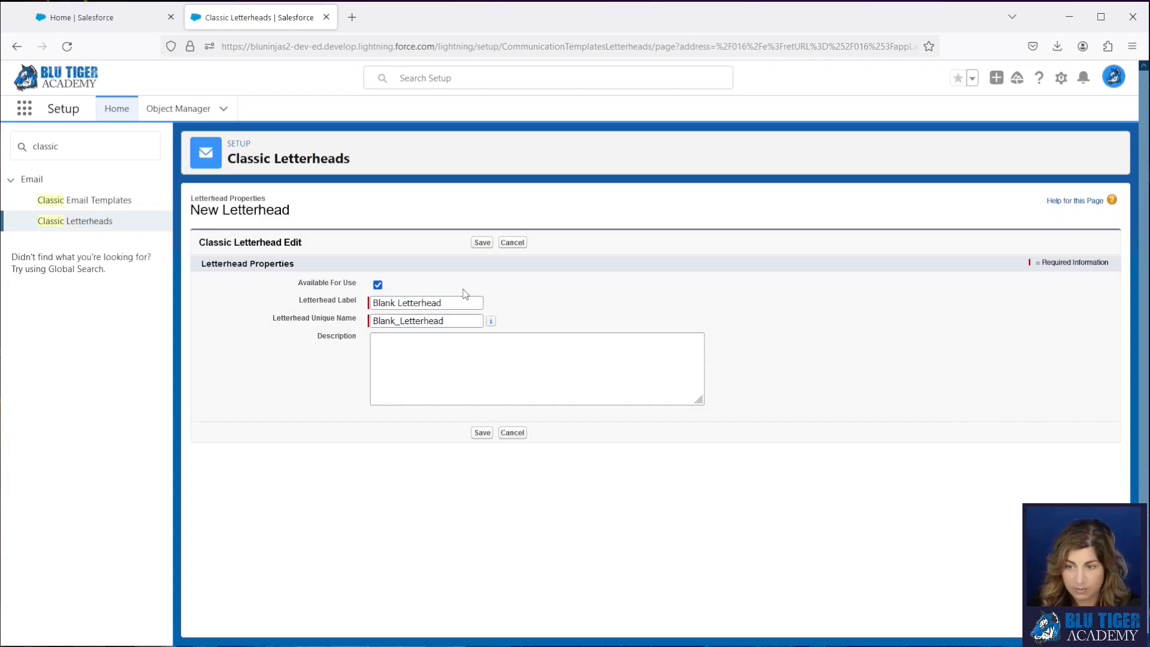
pyautogui.click(481, 242)
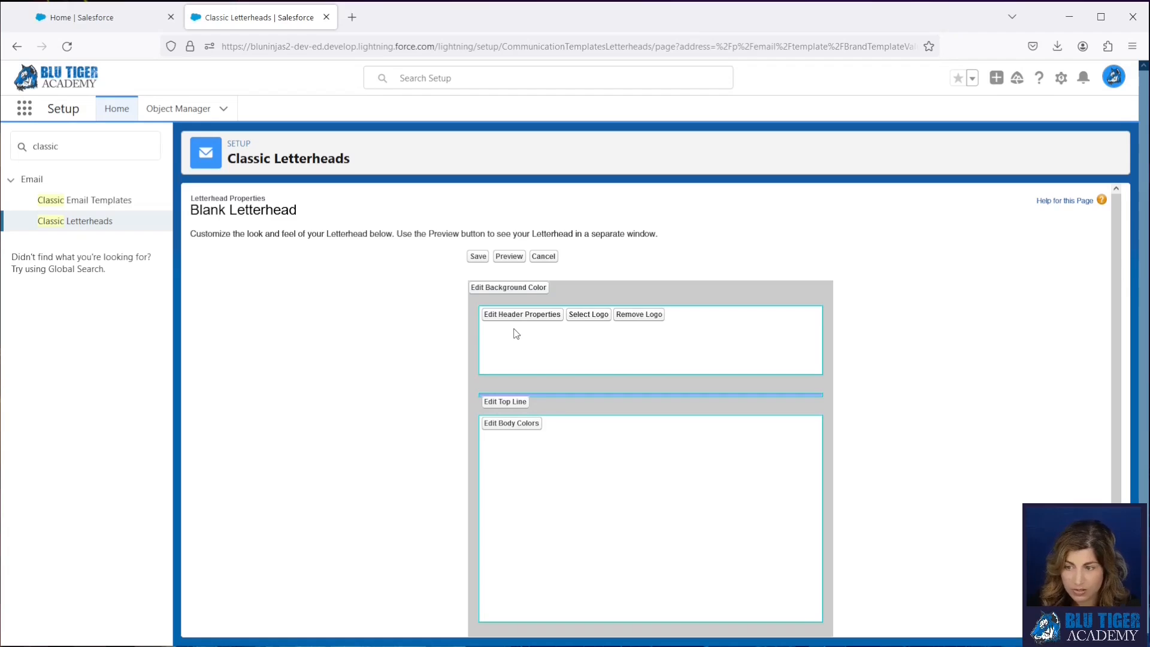
# - Set the letterhead's background color to white (#FFFFFF)
pyautogui.click(504, 290)
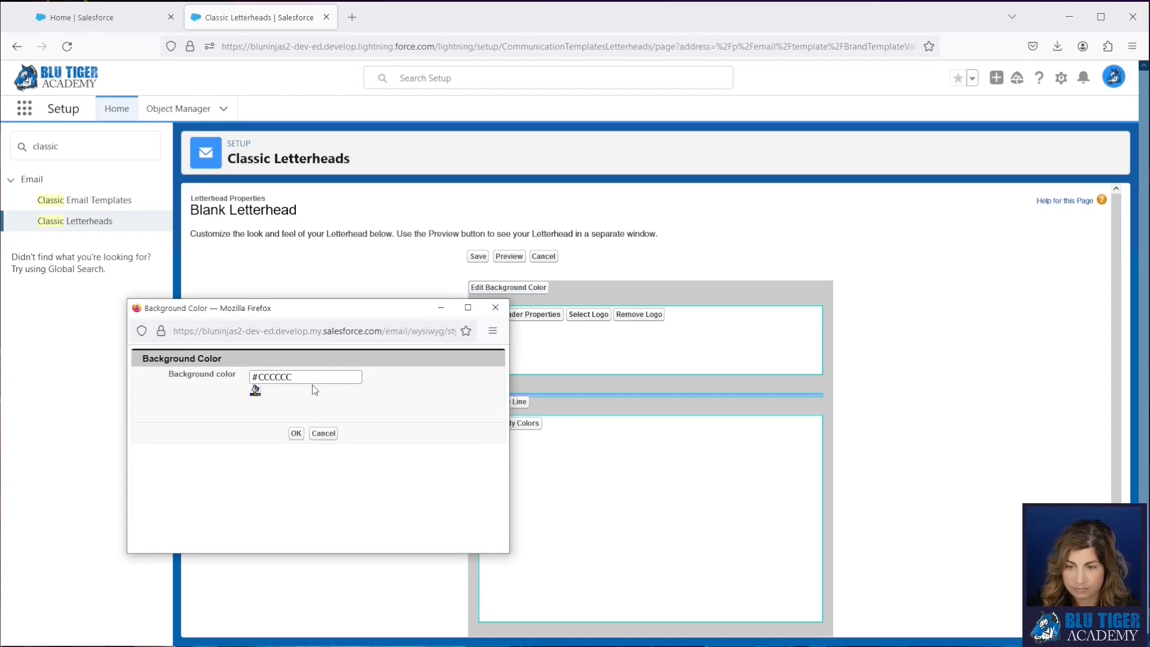
pyautogui.click(255, 390)
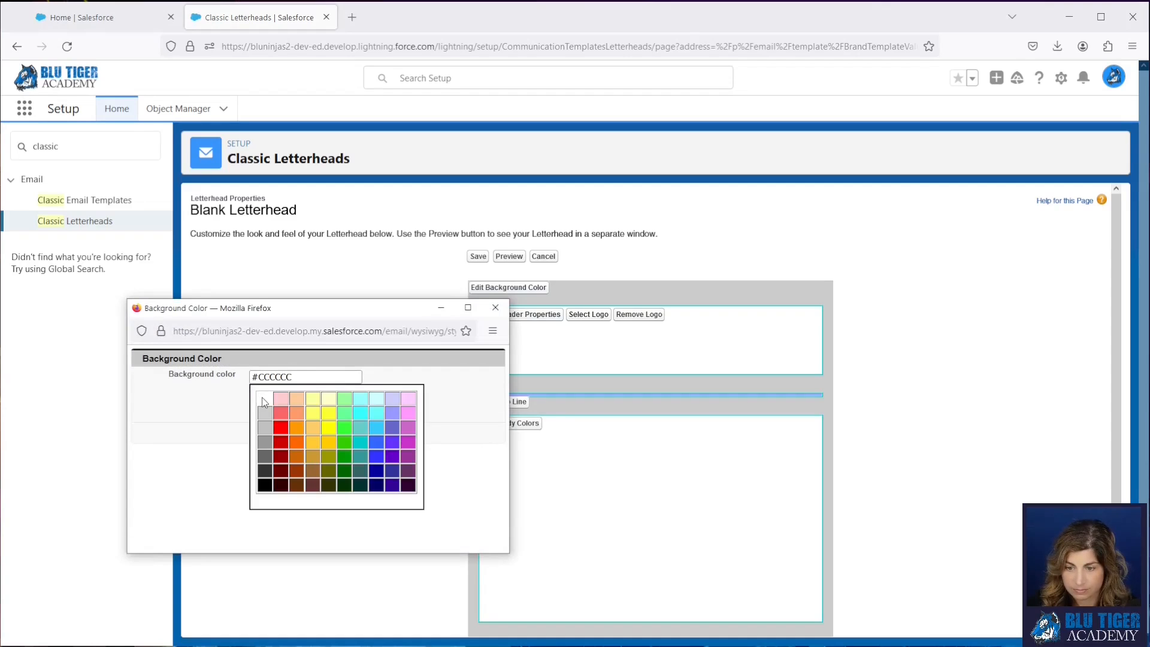
pyautogui.click(294, 435)
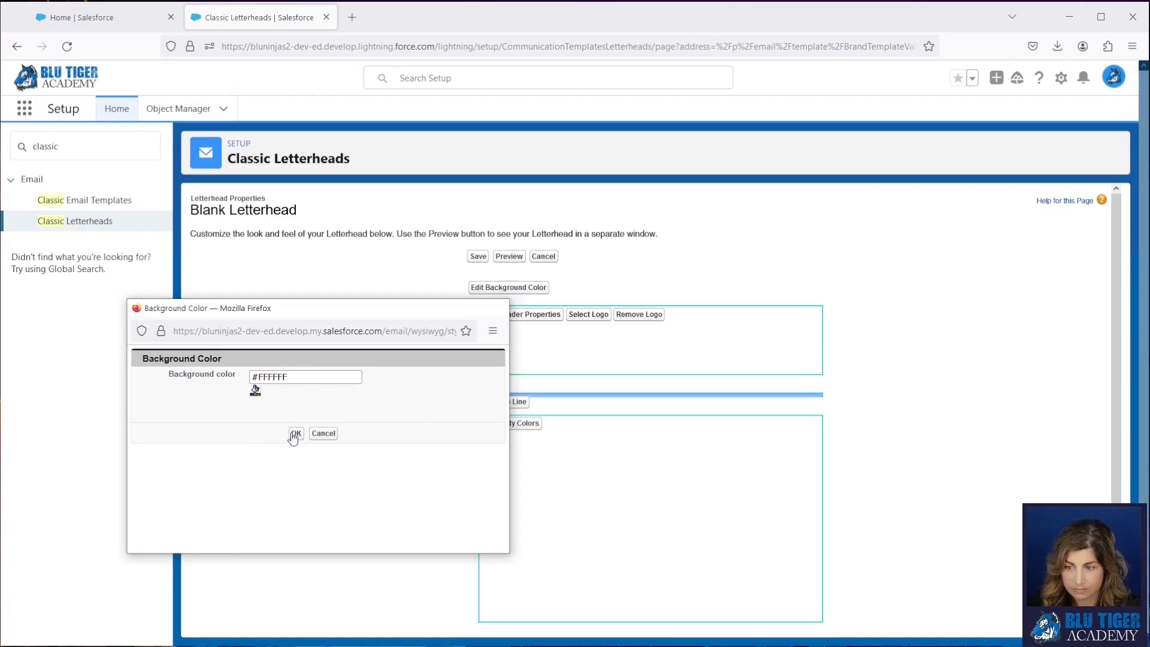
# - Set the letterhead's top line color to white (#FFFFFF) and reduce the line's pixel height
pyautogui.click(511, 401)
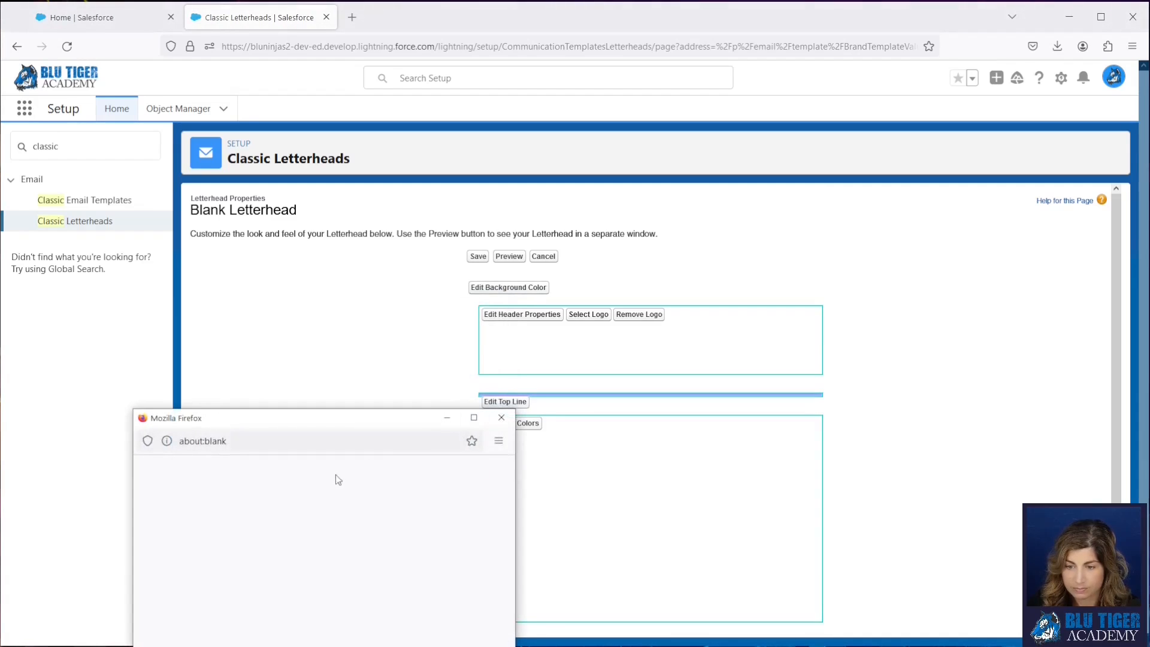
pyautogui.moveTo(280, 422); pyautogui.dragTo(305, 169)
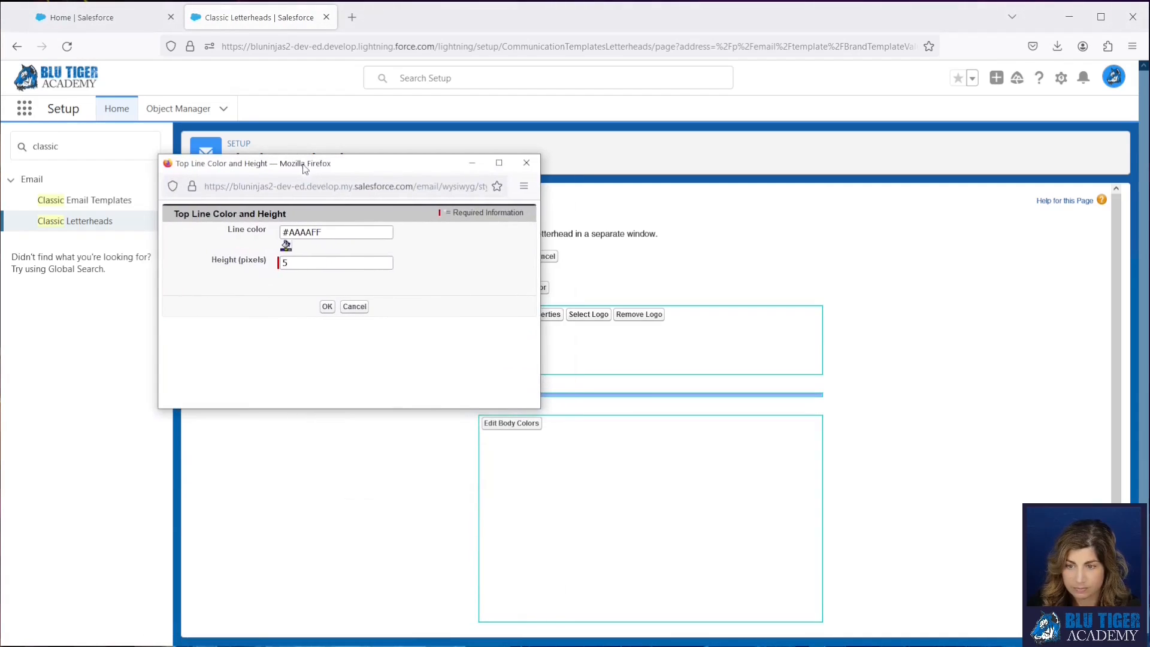
pyautogui.click(286, 246)
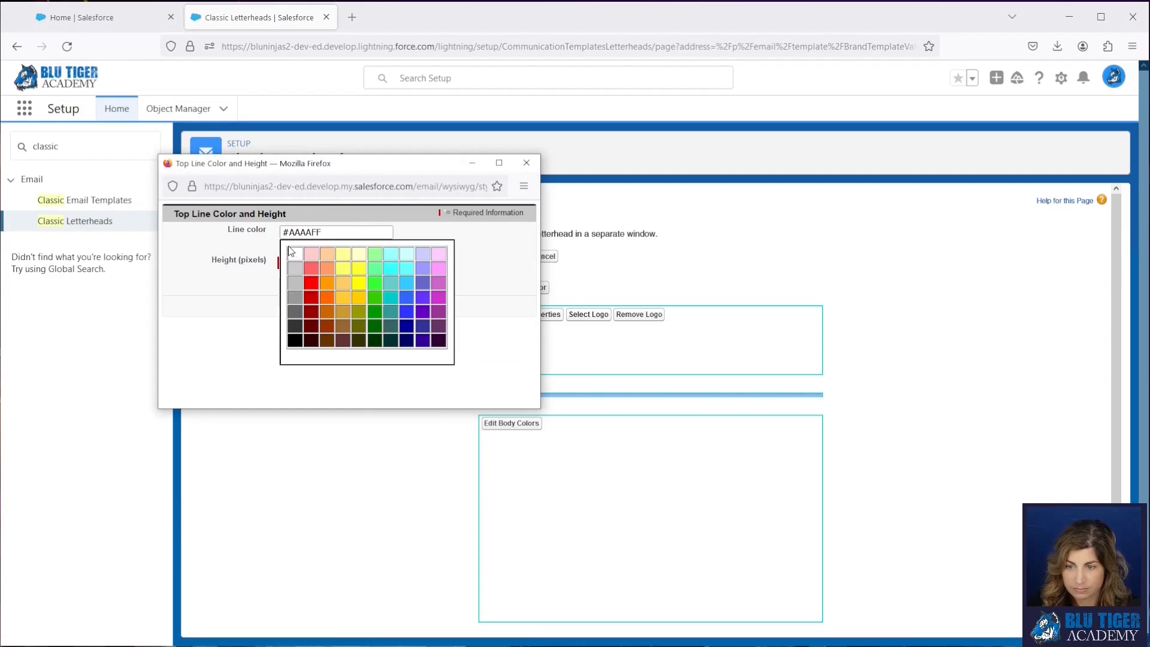
pyautogui.click(295, 254)
pyautogui.doubleClick(283, 262)
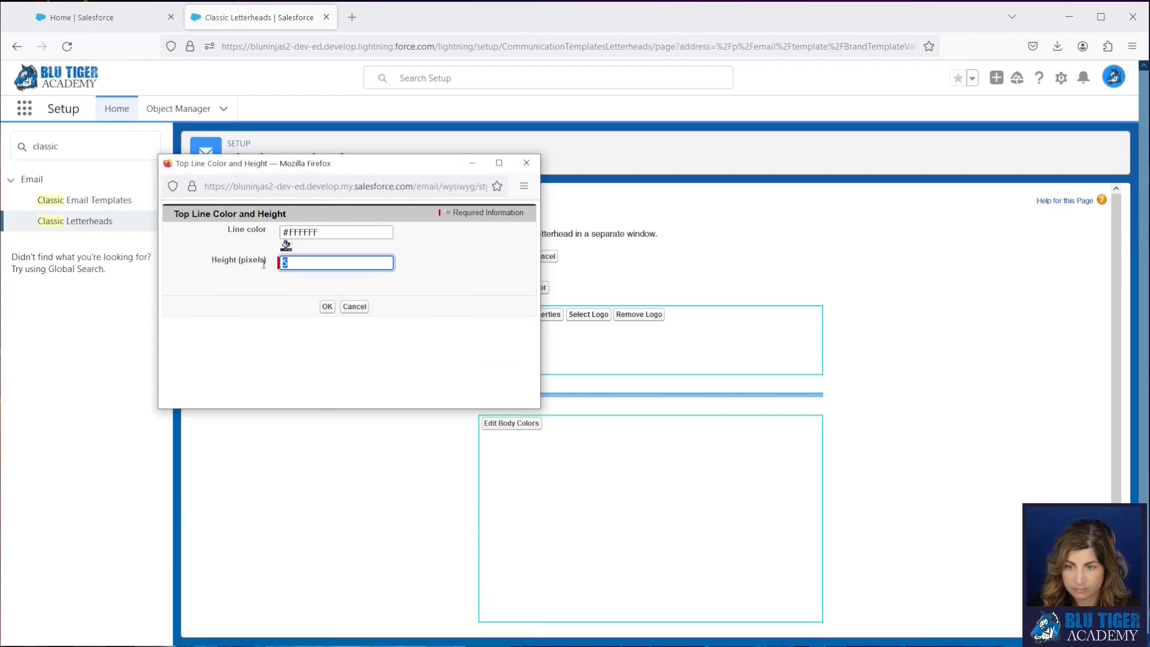
pyautogui.click(327, 306)
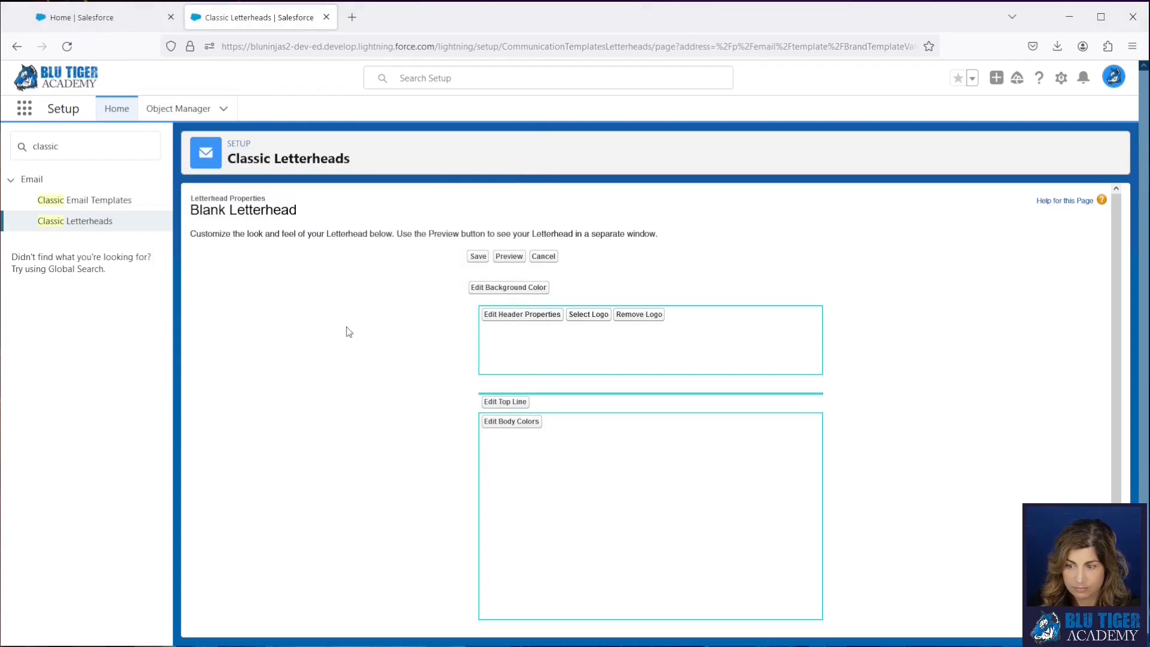
# - Set the letterhead's middle line to a height of 0 pixels and a white color
pyautogui.scroll(-3, 509, 449)
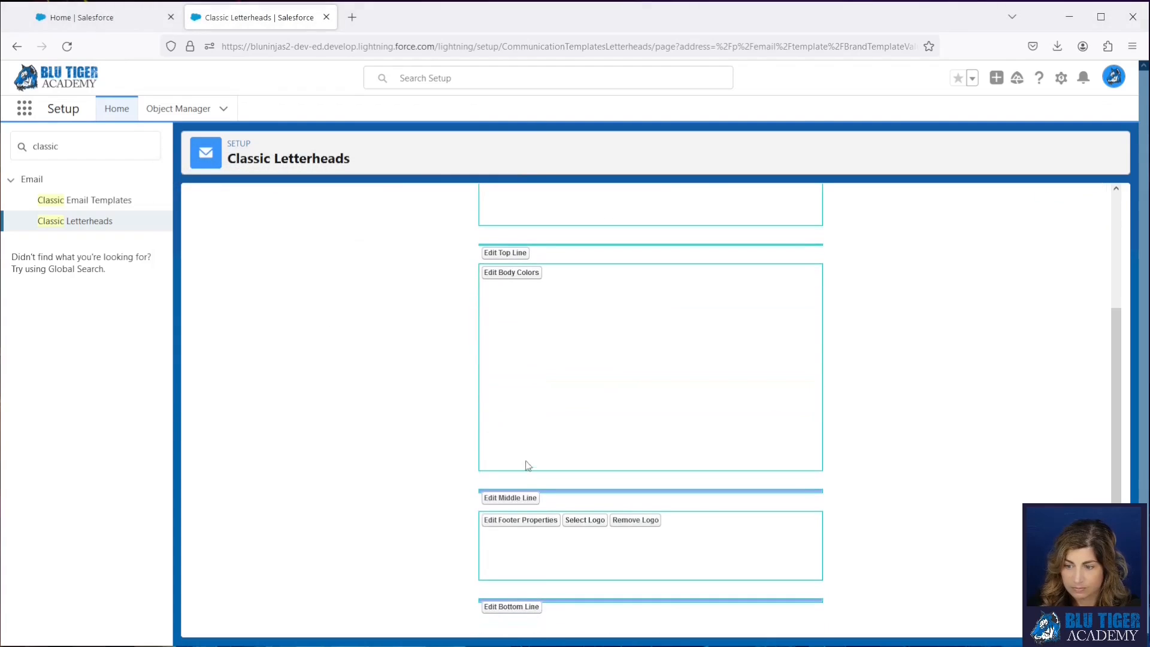
pyautogui.click(510, 498)
pyautogui.moveTo(421, 521); pyautogui.dragTo(386, 171)
pyautogui.doubleClick(261, 269)
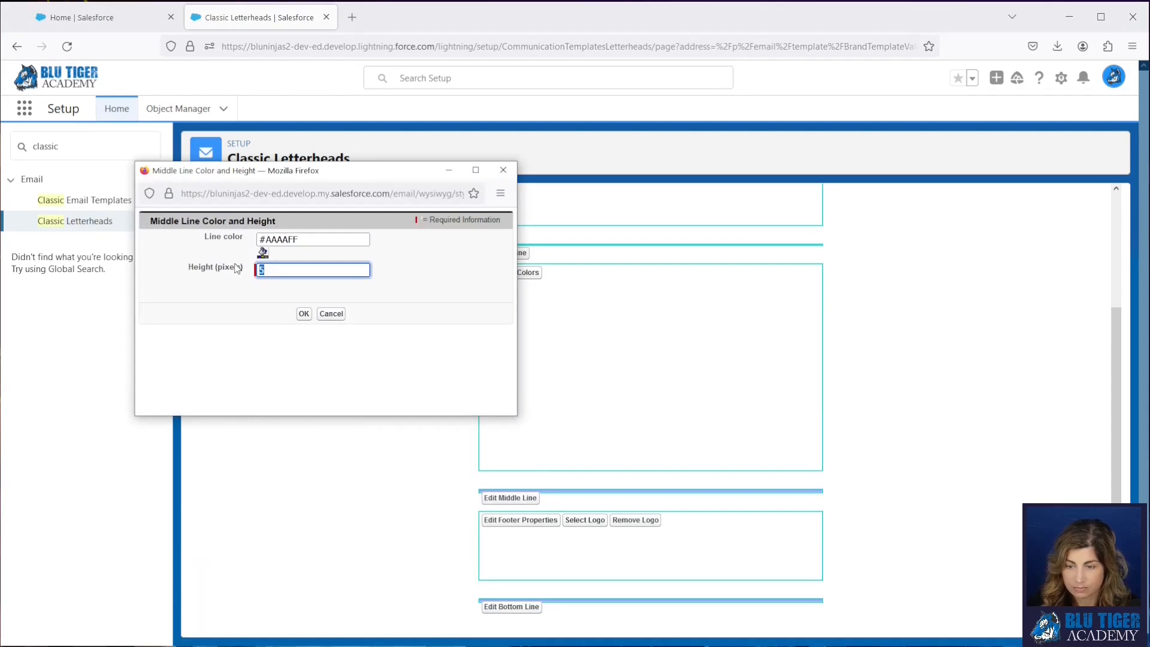
pyautogui.write('0')
pyautogui.click(262, 253)
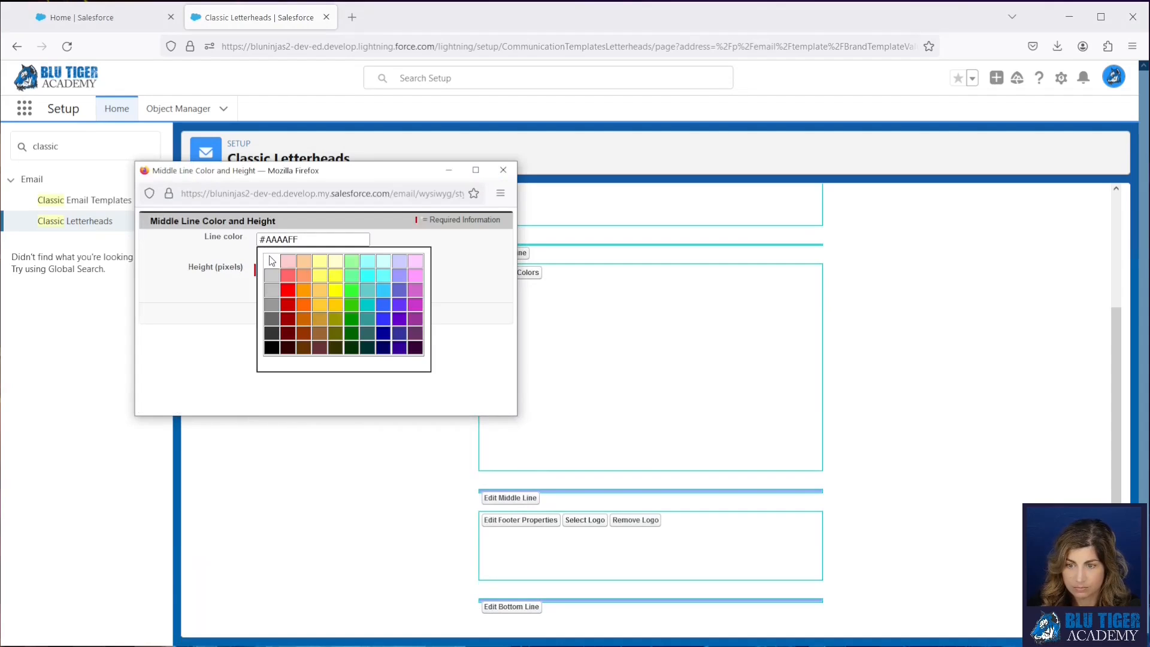
pyautogui.click(270, 259)
pyautogui.click(303, 314)
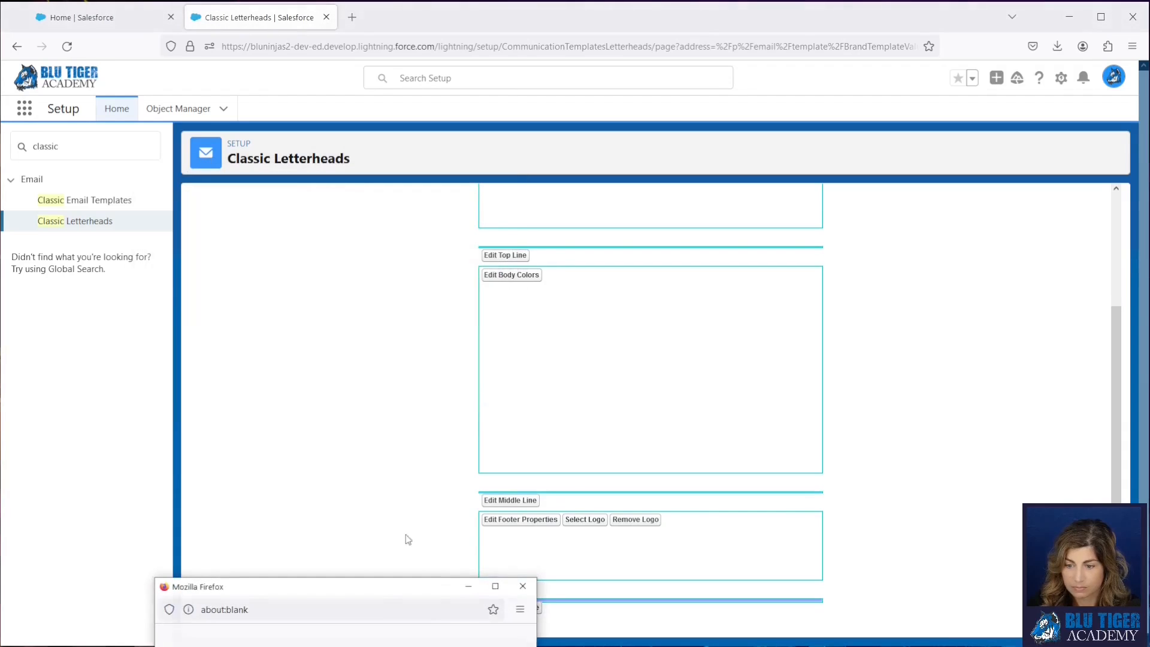
# - Set the letterhead's bottom line color to white (#FFFFFF) and its height to 0 pixels
pyautogui.click(532, 608)
pyautogui.moveTo(383, 588); pyautogui.dragTo(364, 163)
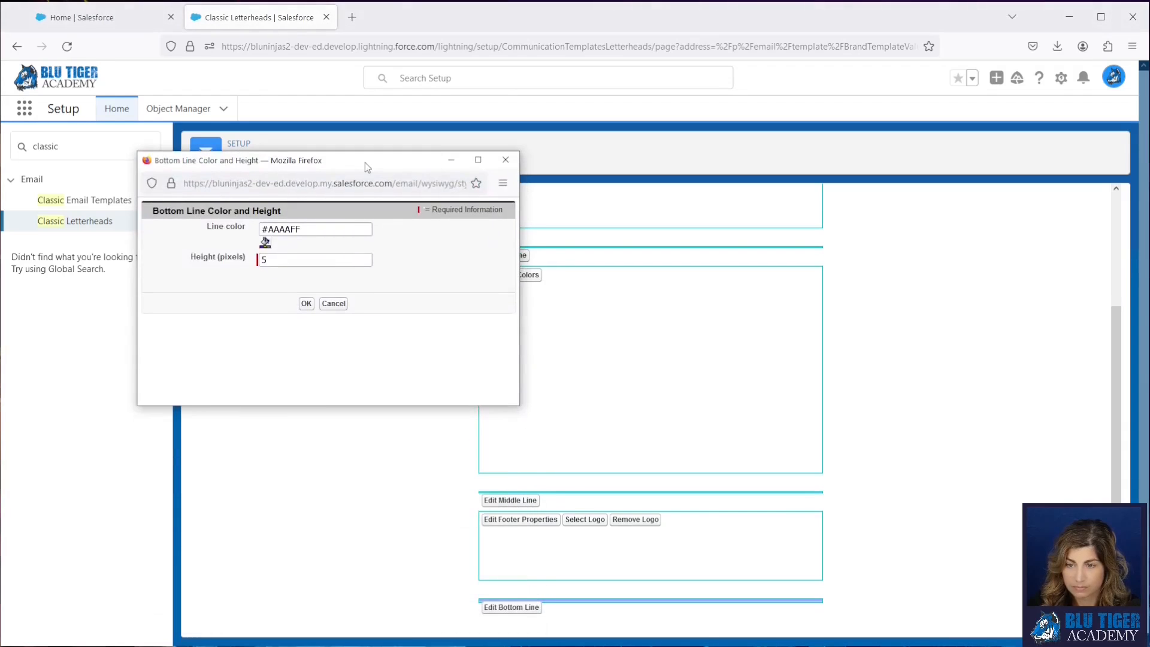
pyautogui.click(264, 242)
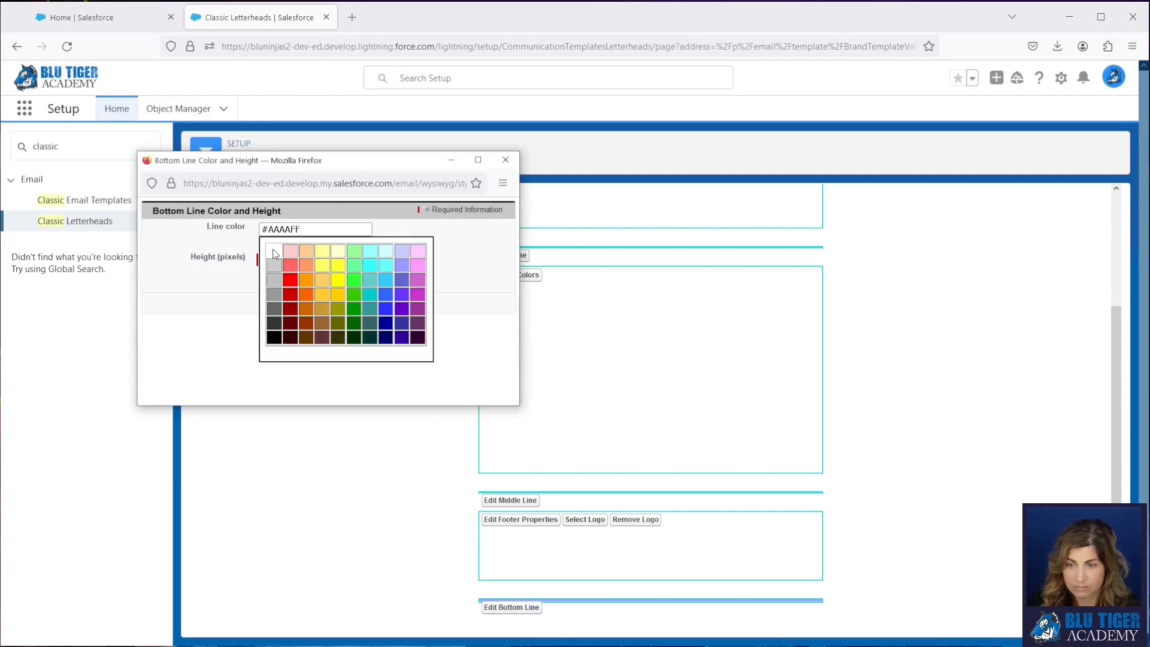
pyautogui.moveTo(271, 260); pyautogui.dragTo(233, 260)
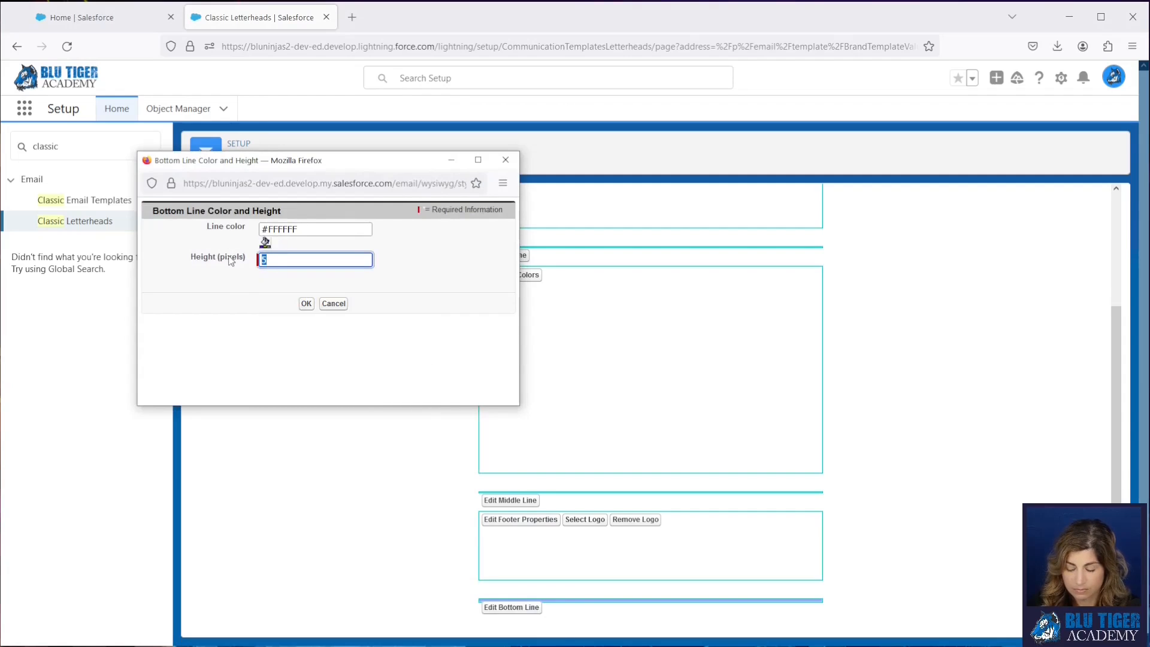
pyautogui.write('0')
pyautogui.click(307, 303)
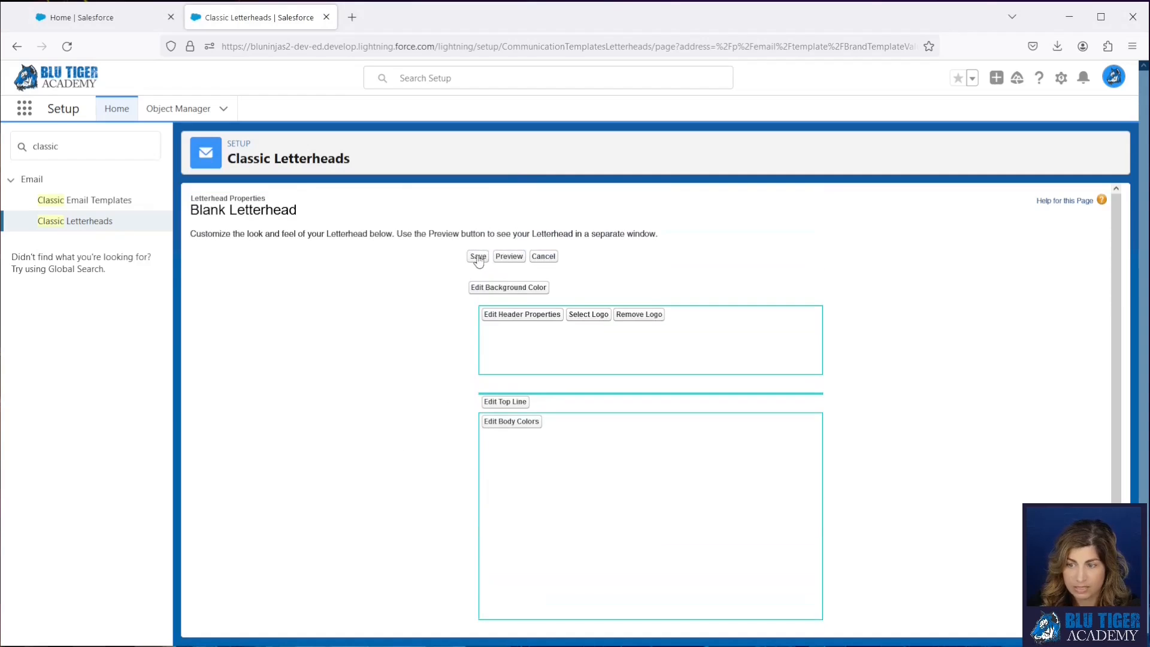
# - Save the Blank Letterhead design, review its details, and return to the Classic Email Templates page
pyautogui.click(478, 256)
pyautogui.scroll(-2, 554, 478)
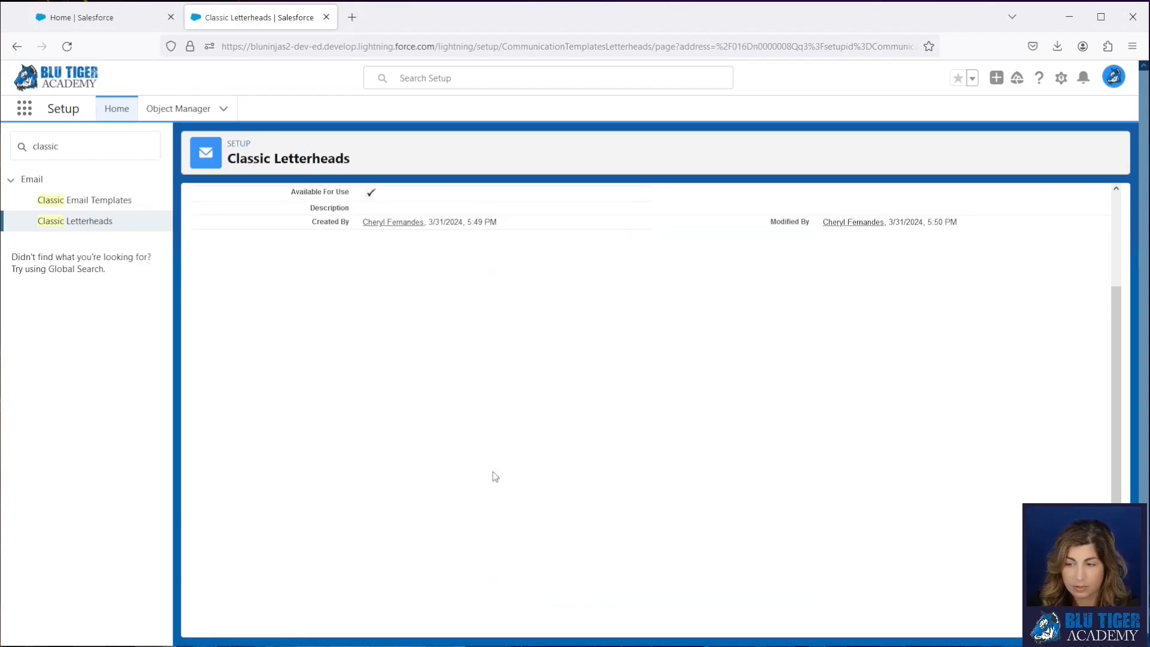
pyautogui.scroll(2, 534, 500)
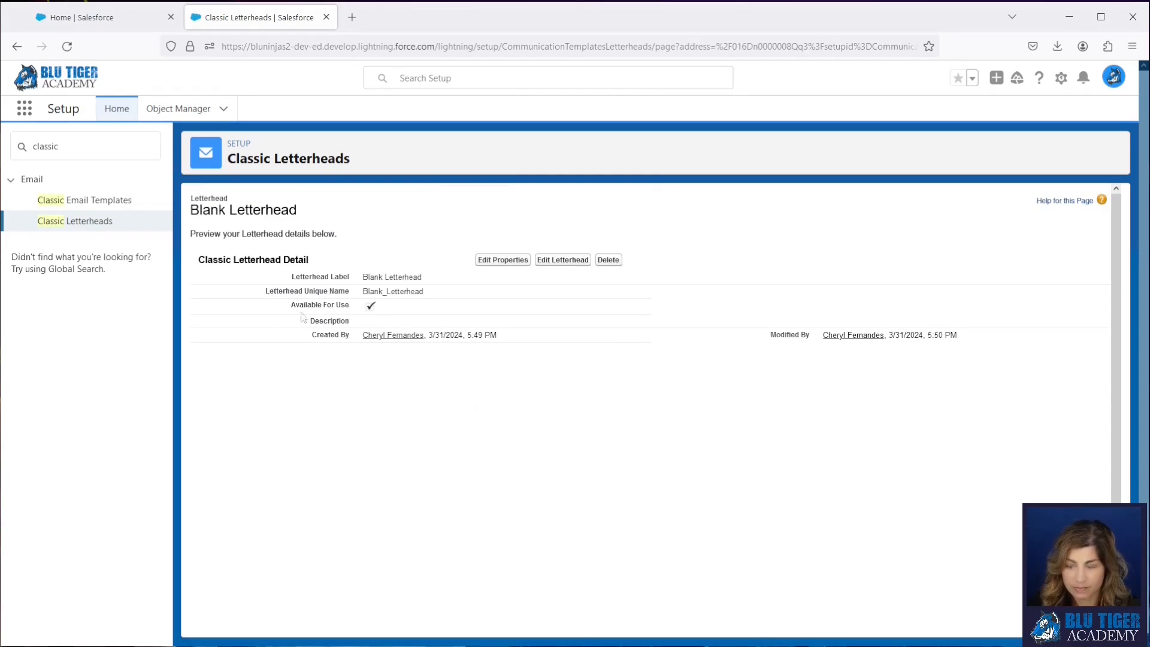
pyautogui.click(92, 201)
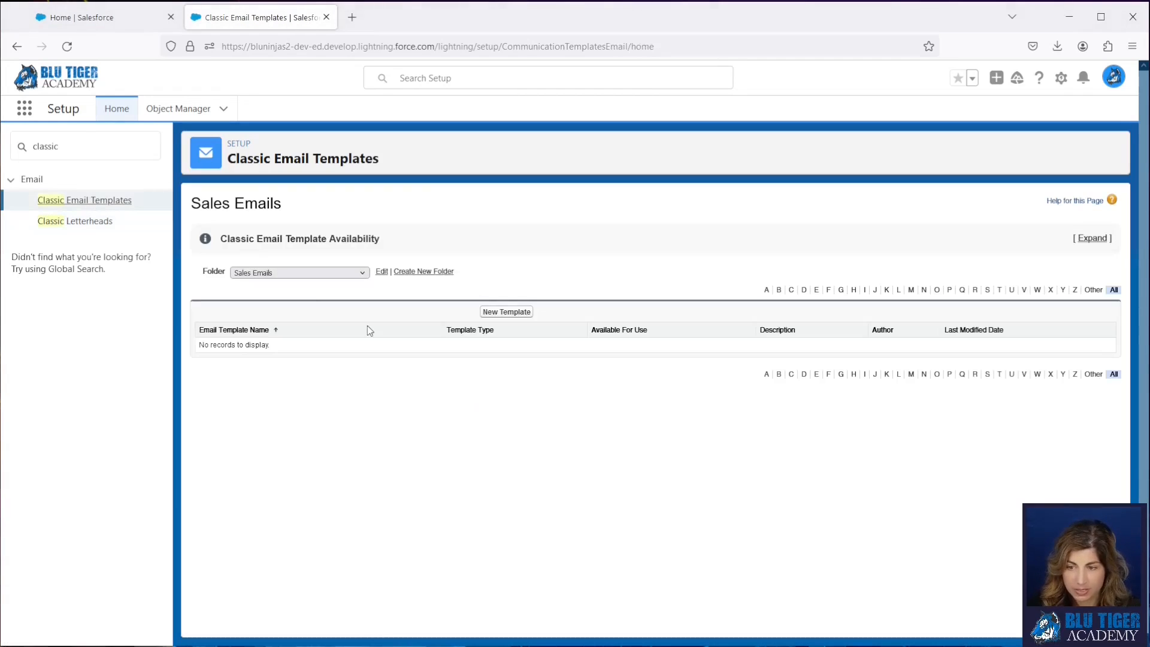
# - Start an HTML email template using Classic Letterhead, mark it available for use, and name it TMPAA Mid-Year Meeting Invite
pyautogui.click(500, 311)
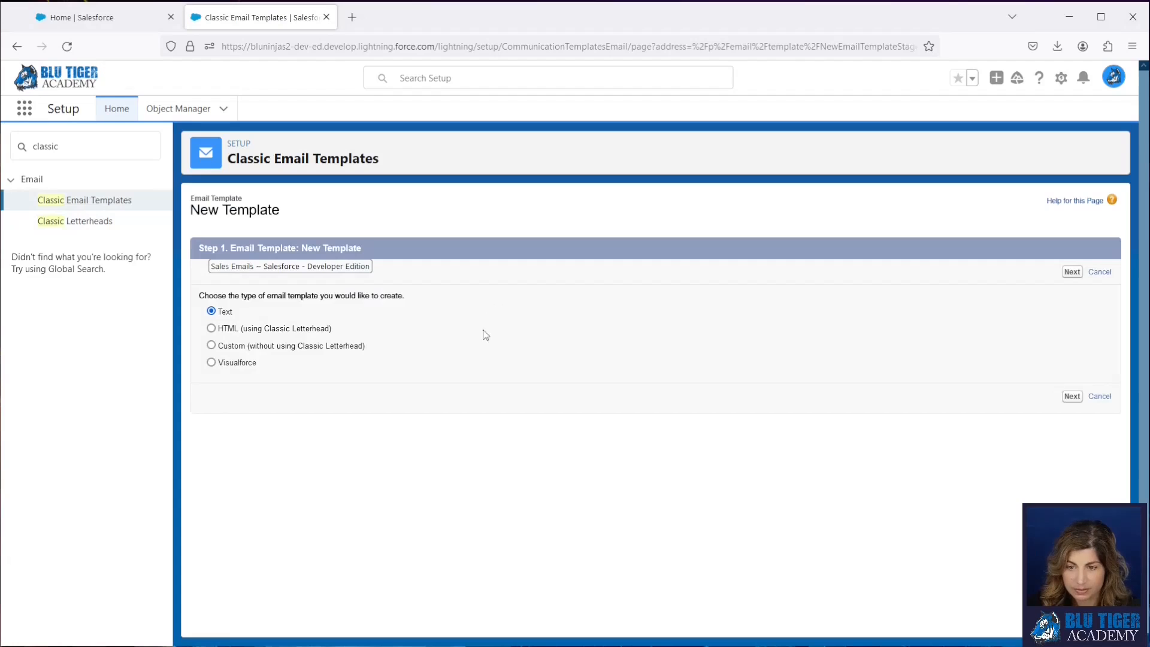
pyautogui.click(211, 328)
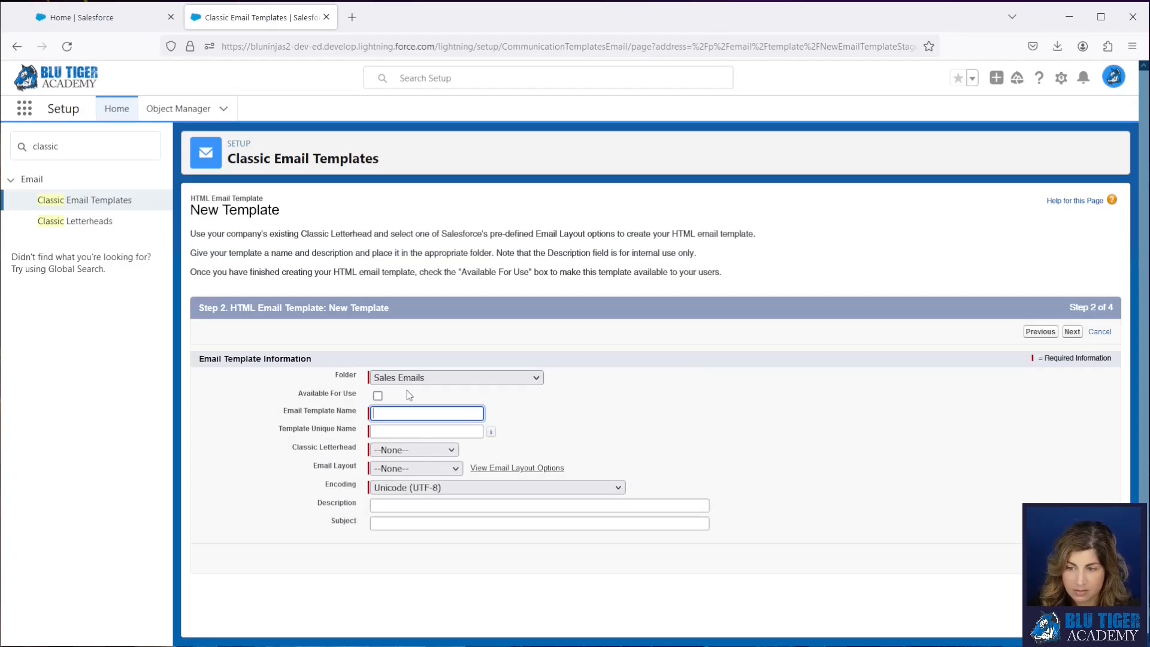
pyautogui.click(377, 395)
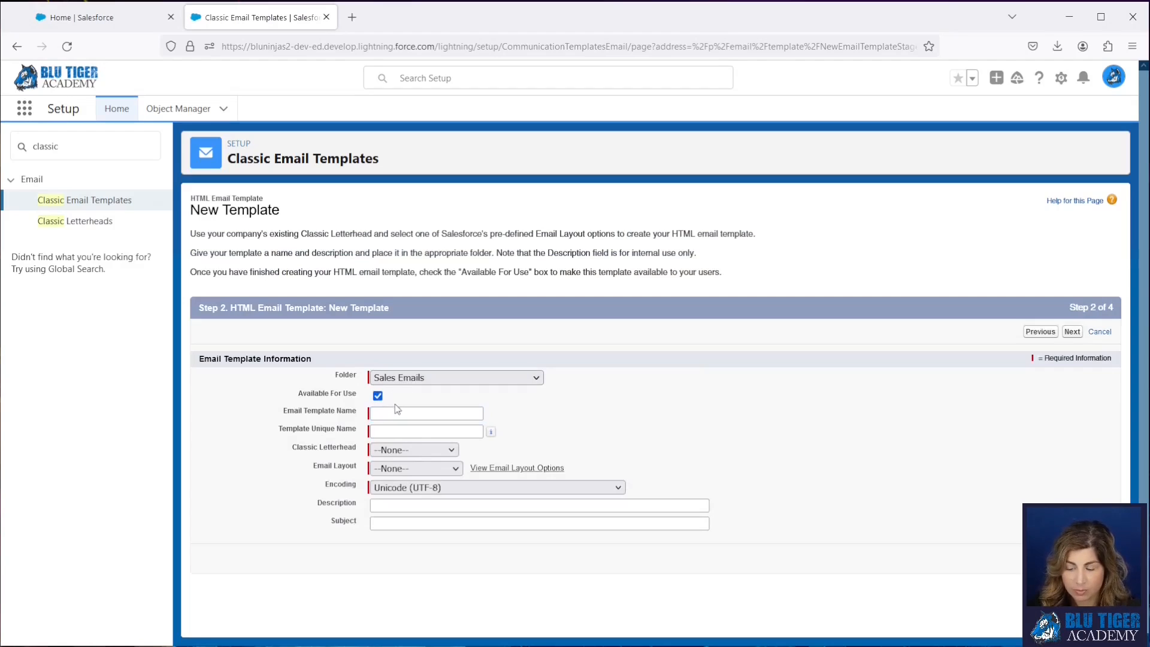
pyautogui.click(394, 413)
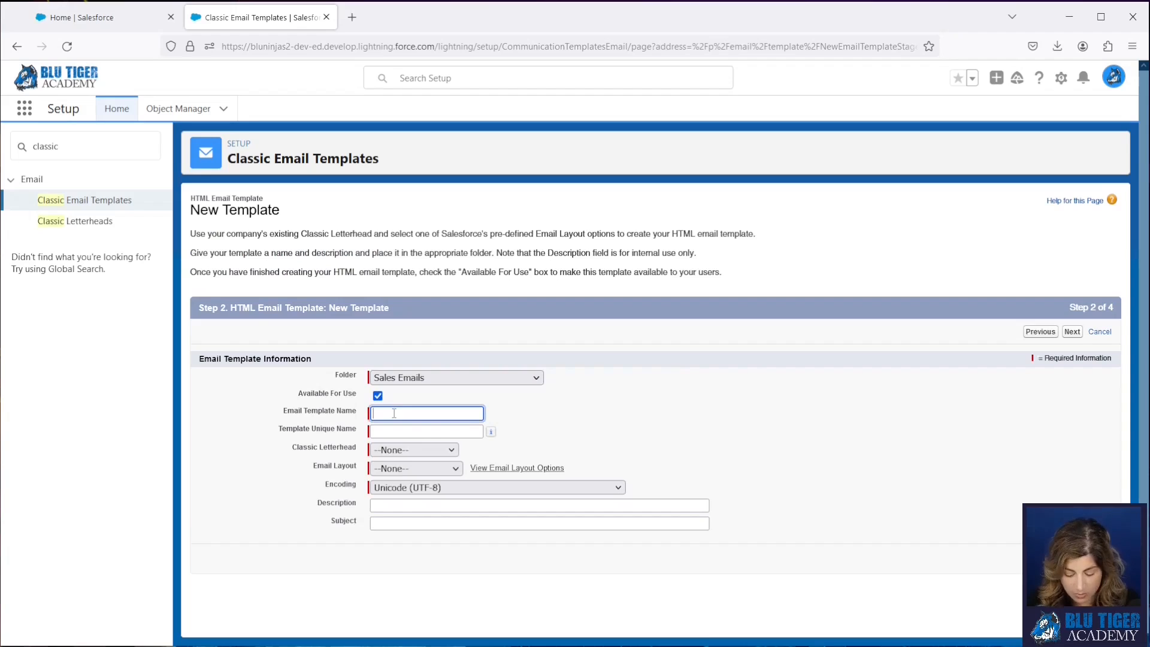
pyautogui.write('TMP')
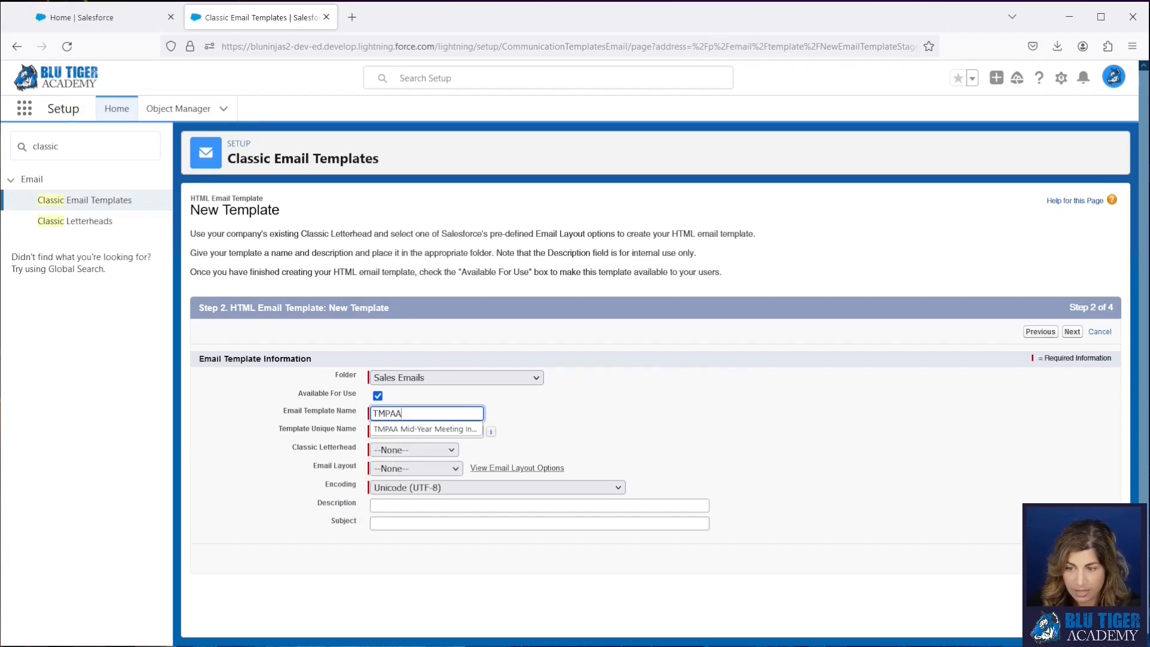
pyautogui.write('AA')
pyautogui.click(417, 430)
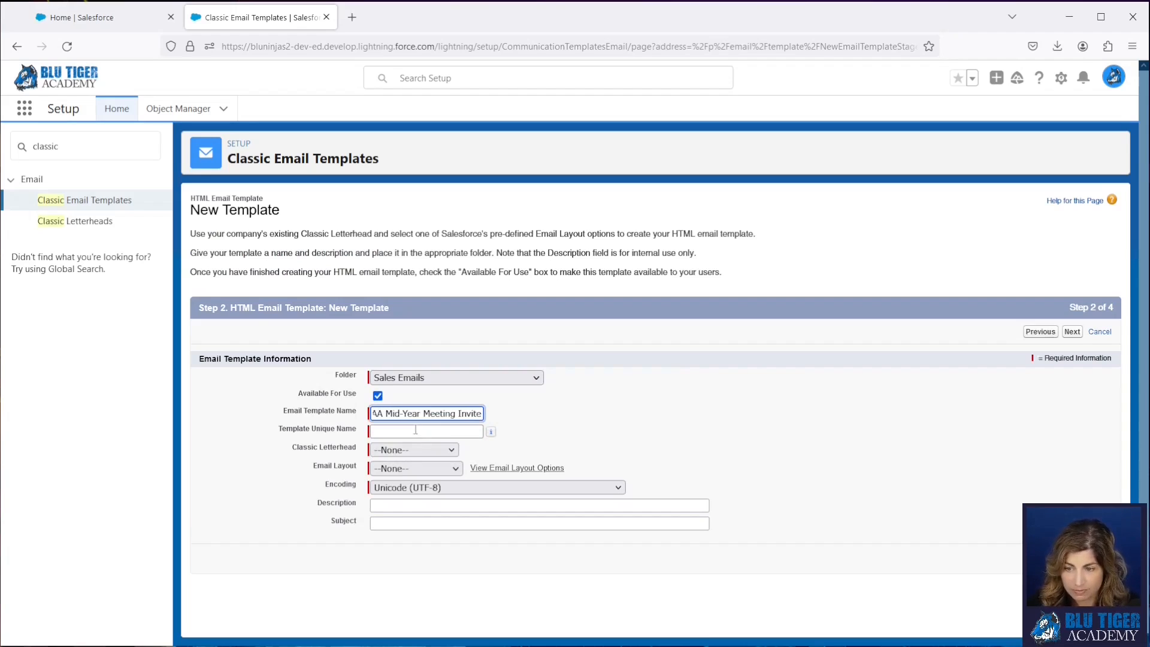
pyautogui.click(416, 430)
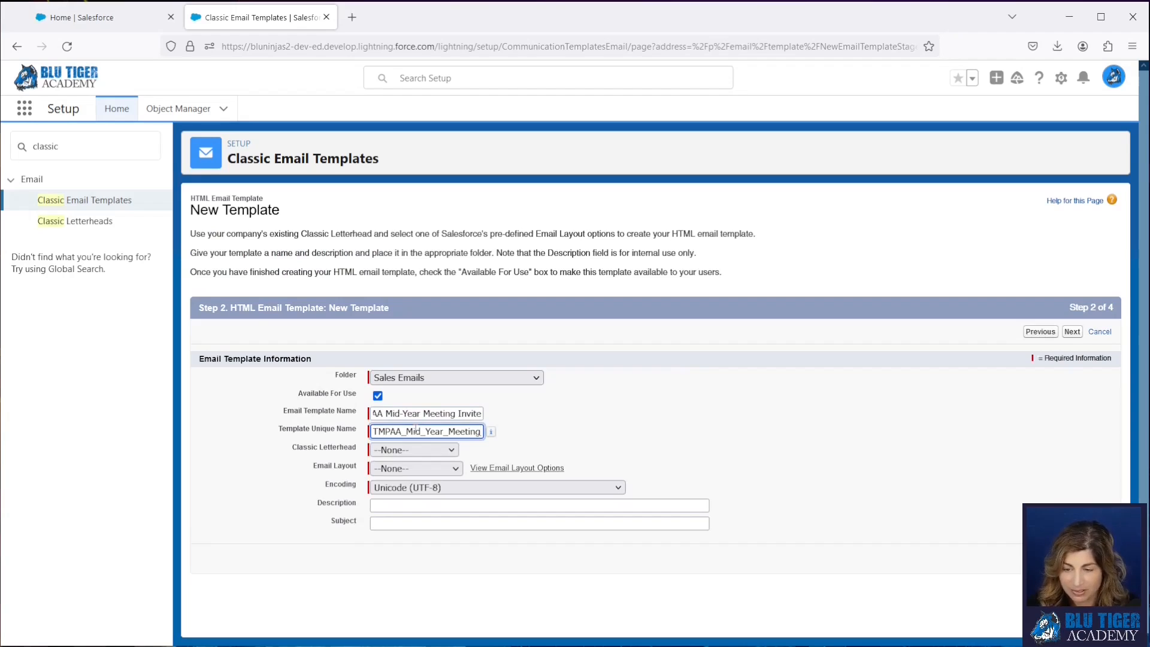
# - Assign the Blank Letterhead and the Free Form Letter email layout to the template
pyautogui.click(411, 455)
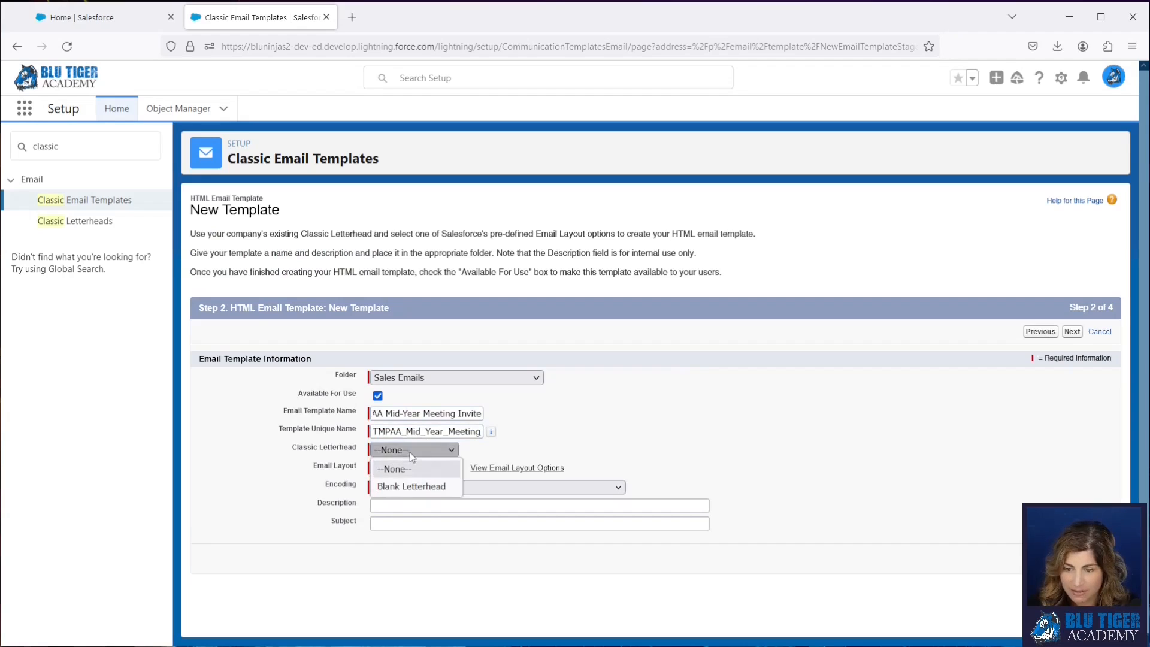
pyautogui.click(413, 487)
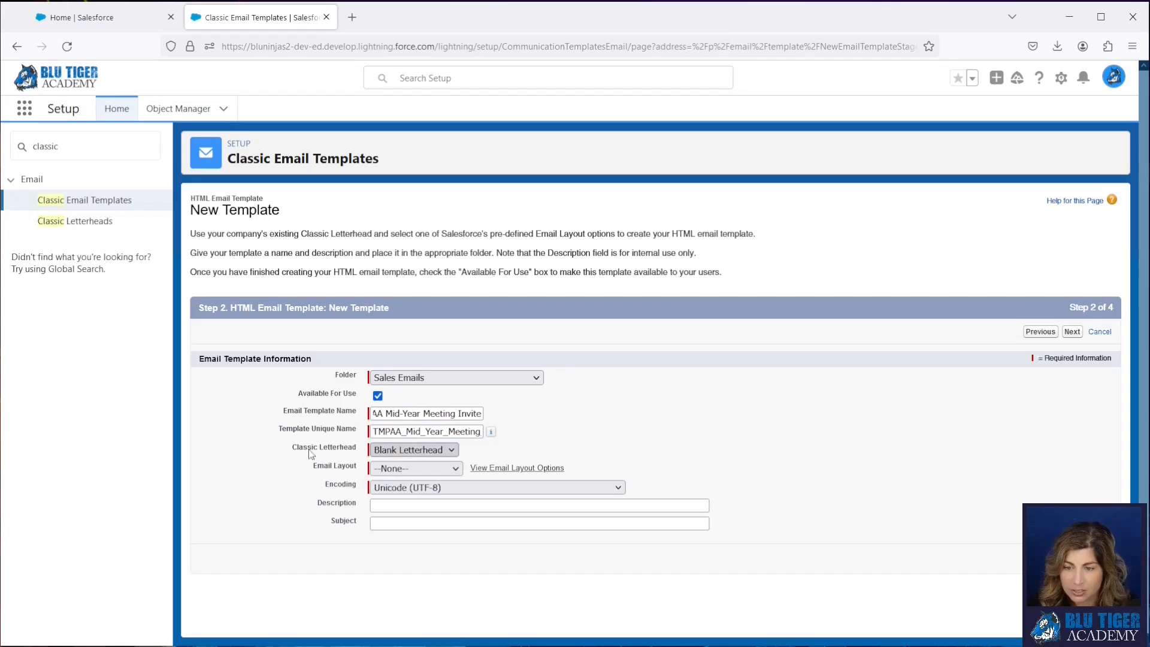
pyautogui.click(408, 470)
pyautogui.click(411, 505)
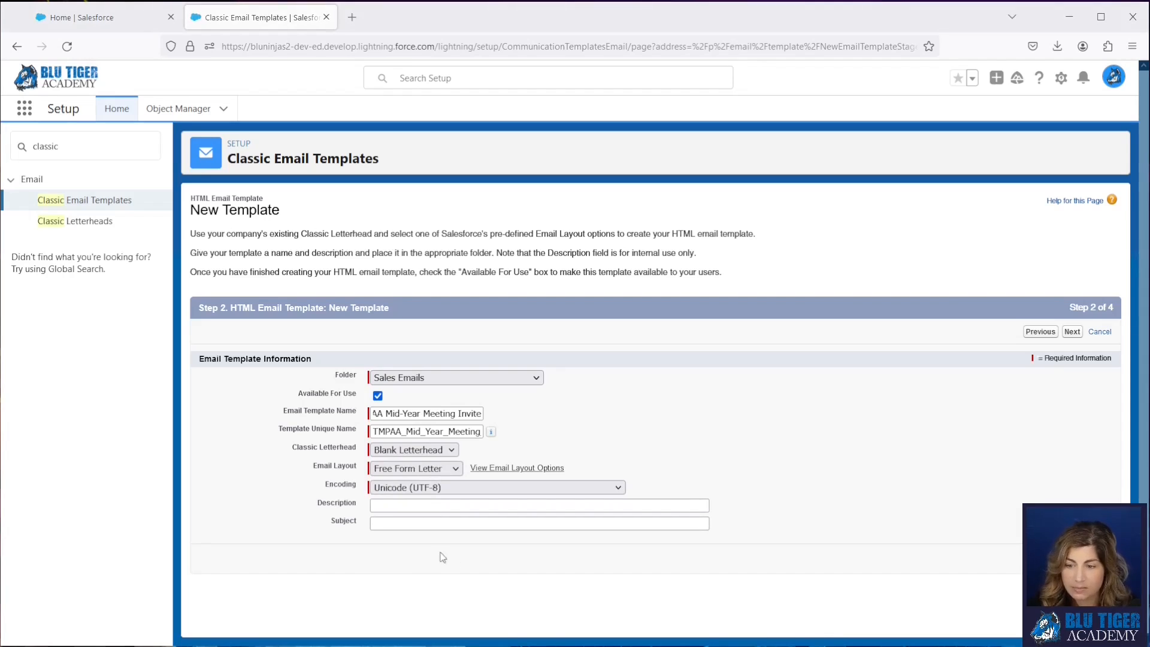
# - Set the subject to "Let's Meet Up at TMPAA Mid-Year Meeting in Tampa" and proceed to the HTML version
pyautogui.click(426, 525)
pyautogui.write("Let's Meet Up at TMPAA Mid-Year Meeting in Tampa")
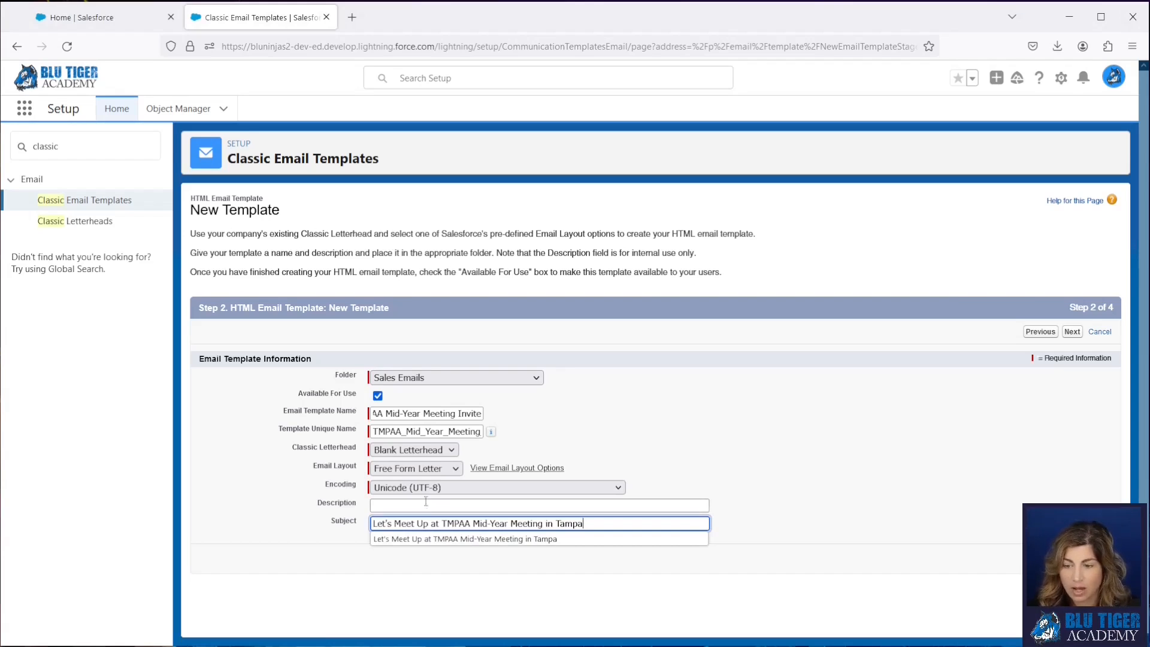
pyautogui.click(306, 523)
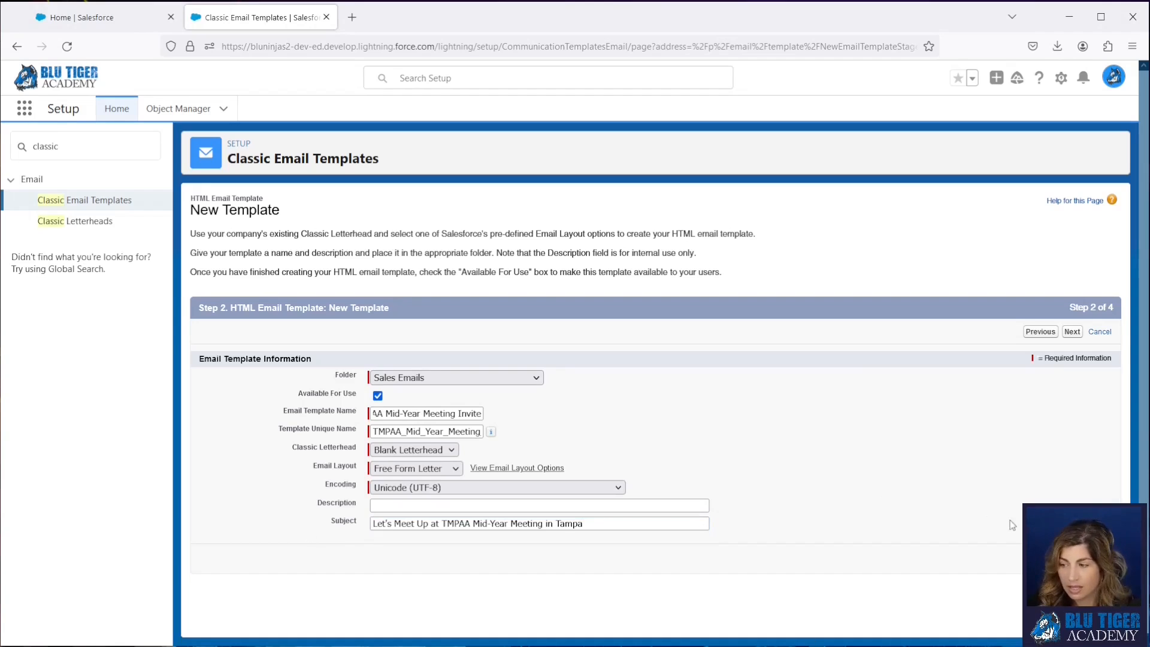
pyautogui.click(1072, 557)
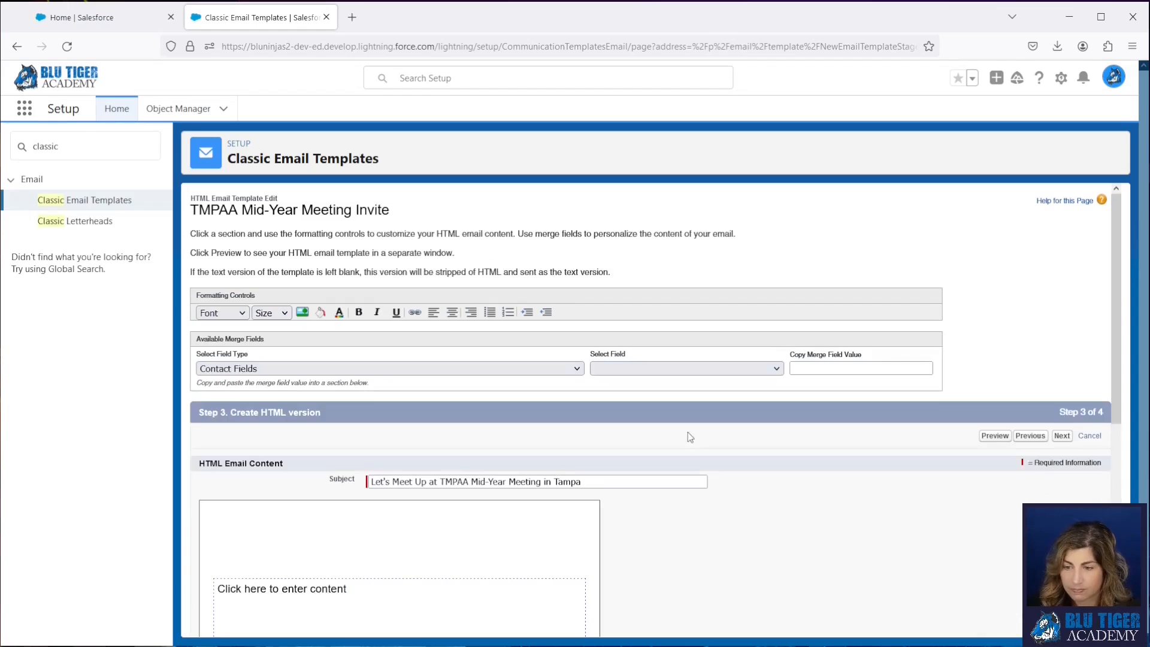
# - Replace the placeholder in the HTML email body with the greeting word "Hi"
pyautogui.scroll(-2, 687, 432)
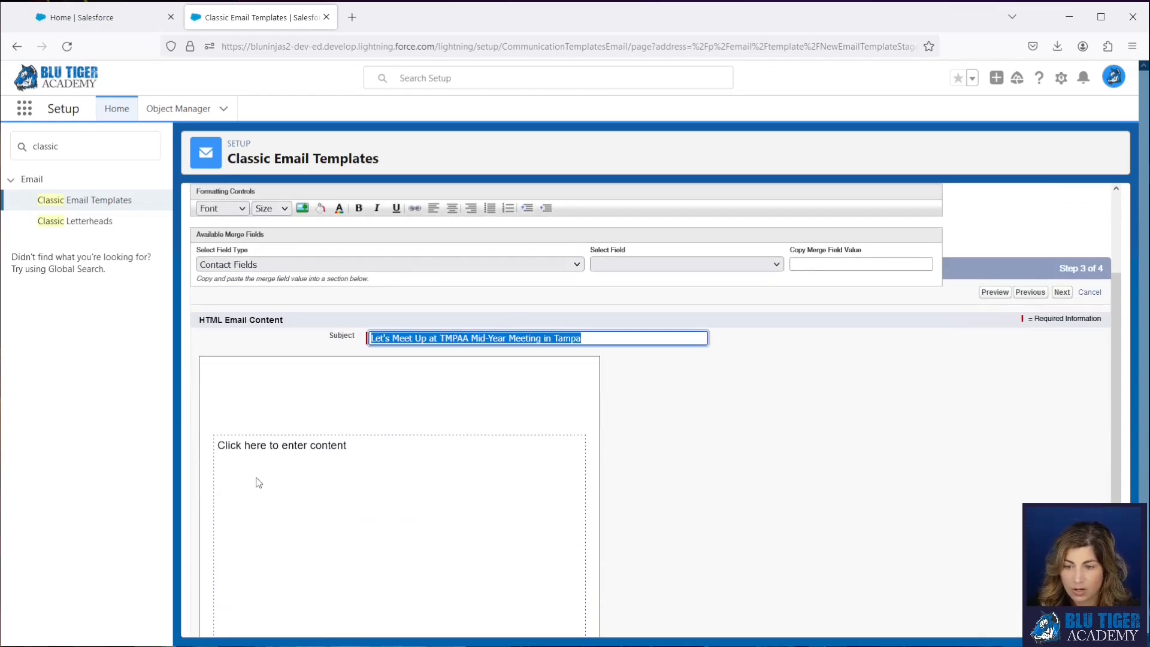
pyautogui.click(334, 466)
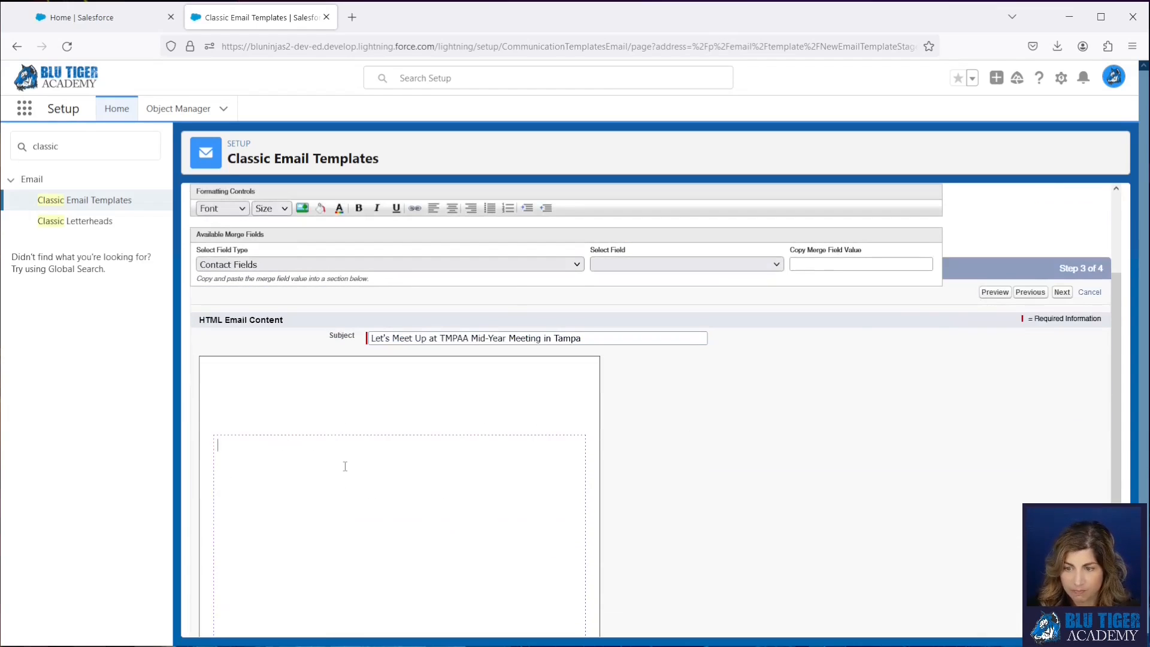
pyautogui.scroll(-1, 390, 390)
pyautogui.write('Hi')
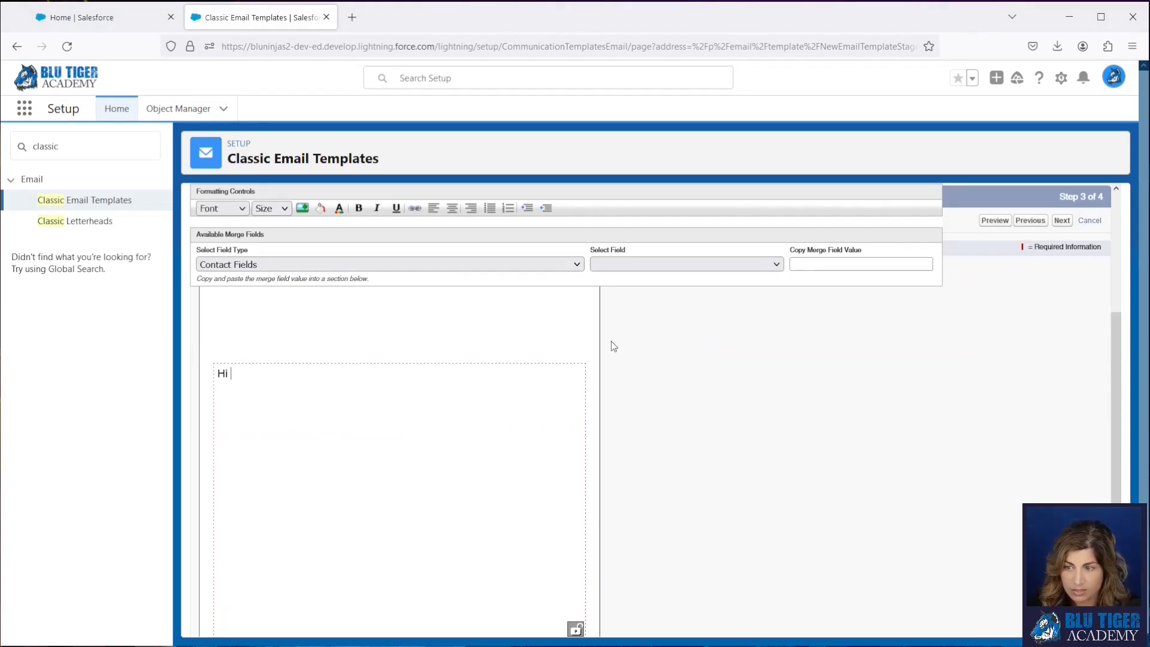
pyautogui.click(609, 267)
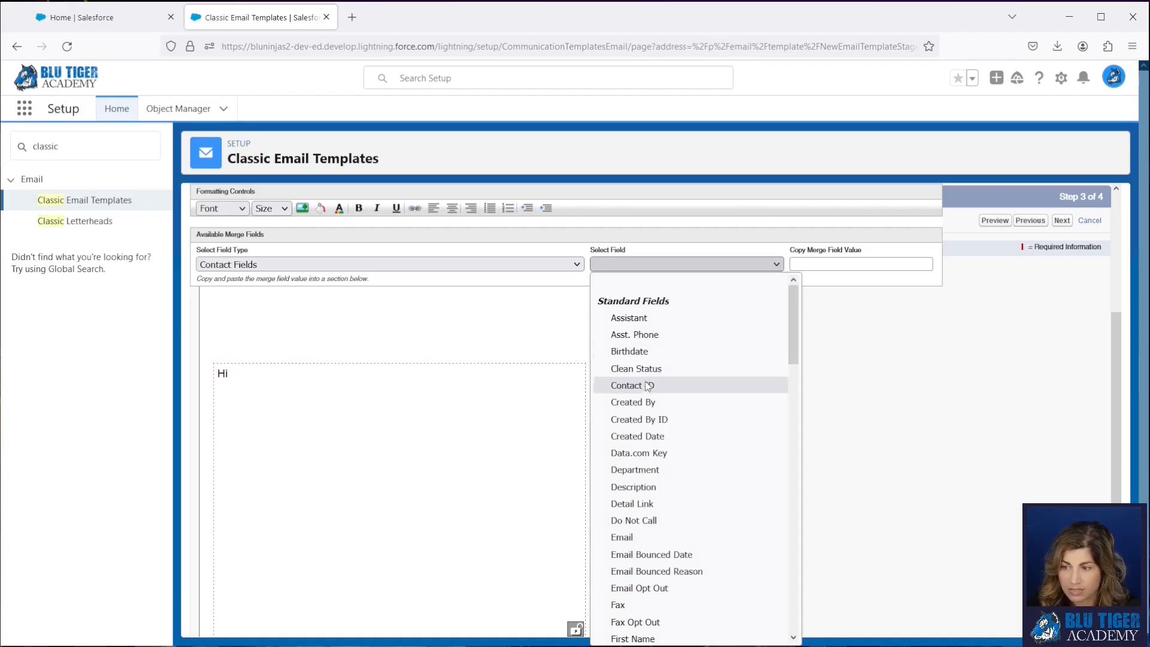
pyautogui.scroll(-4, 646, 386)
pyautogui.scroll(-5, 647, 386)
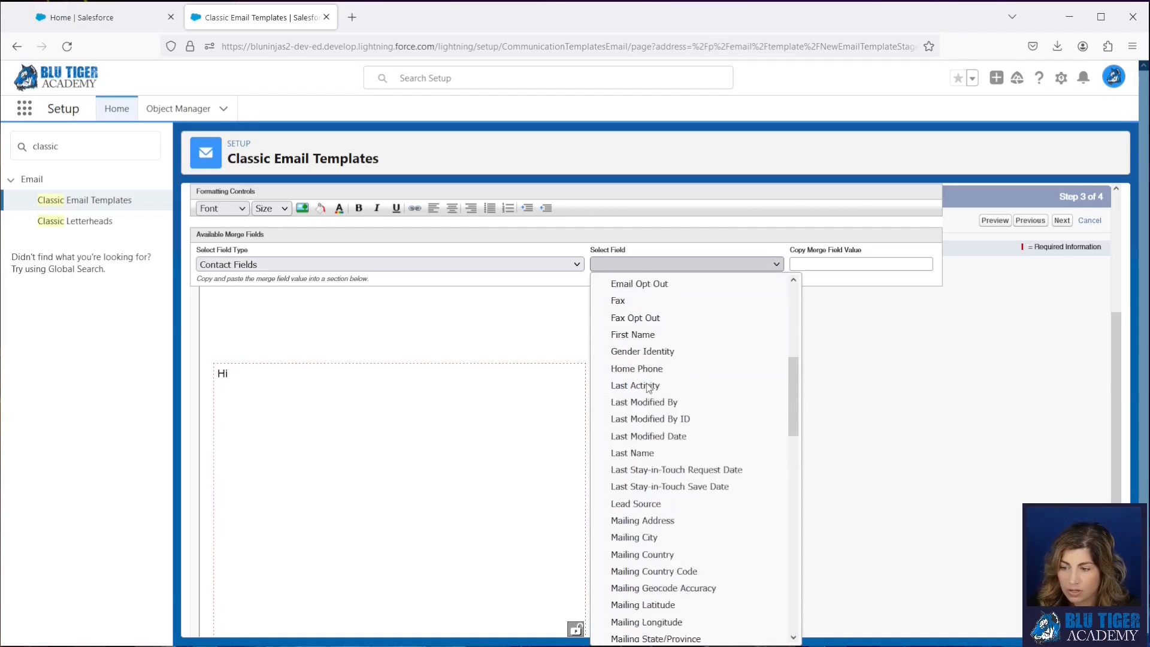
pyautogui.scroll(-2, 648, 388)
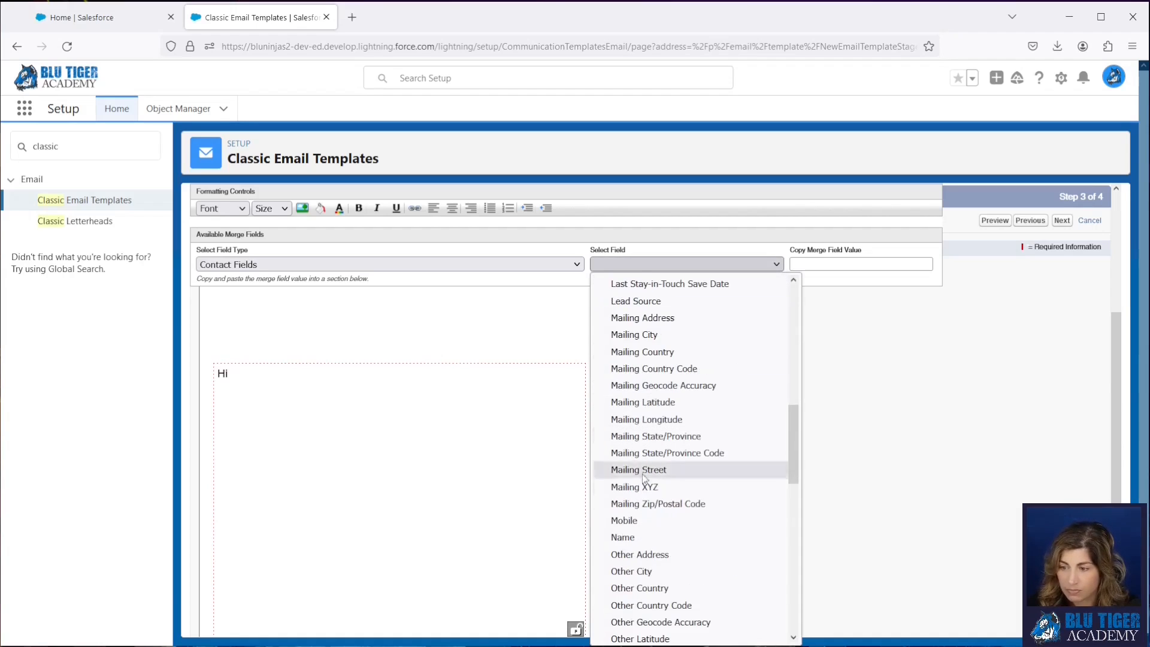
pyautogui.click(644, 537)
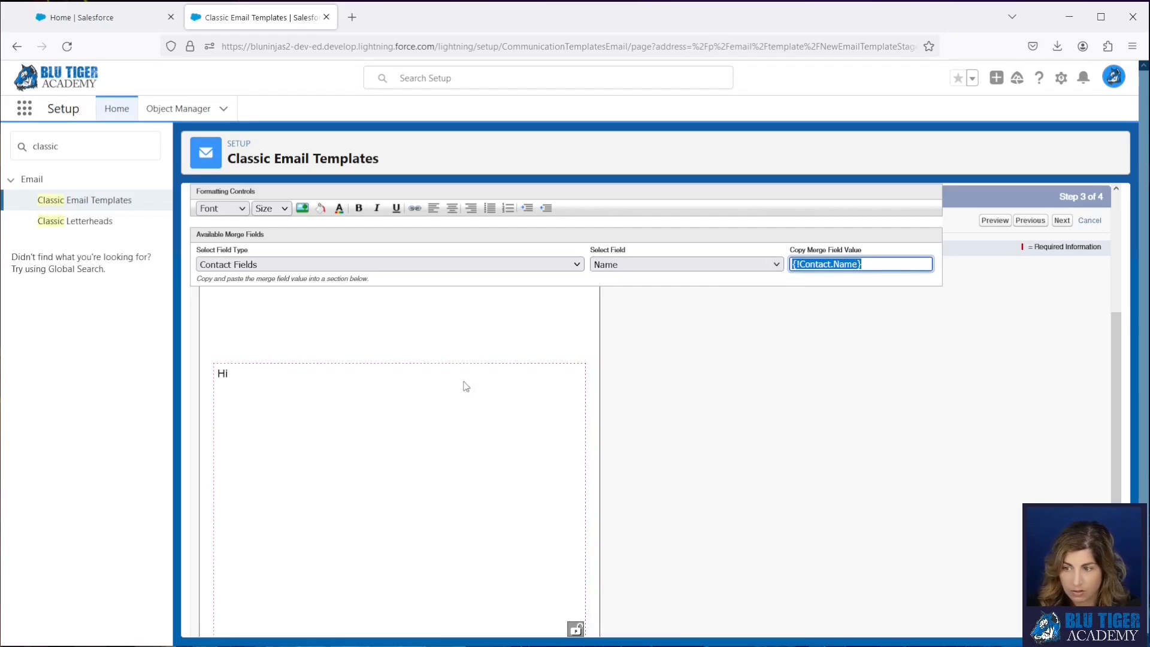
# - Complete the greeting with the contact's First Name merge field and a comma, and paste the Tampa meeting invitation paragraph below it without formatting
pyautogui.click(706, 258)
pyautogui.scroll(6, 683, 461)
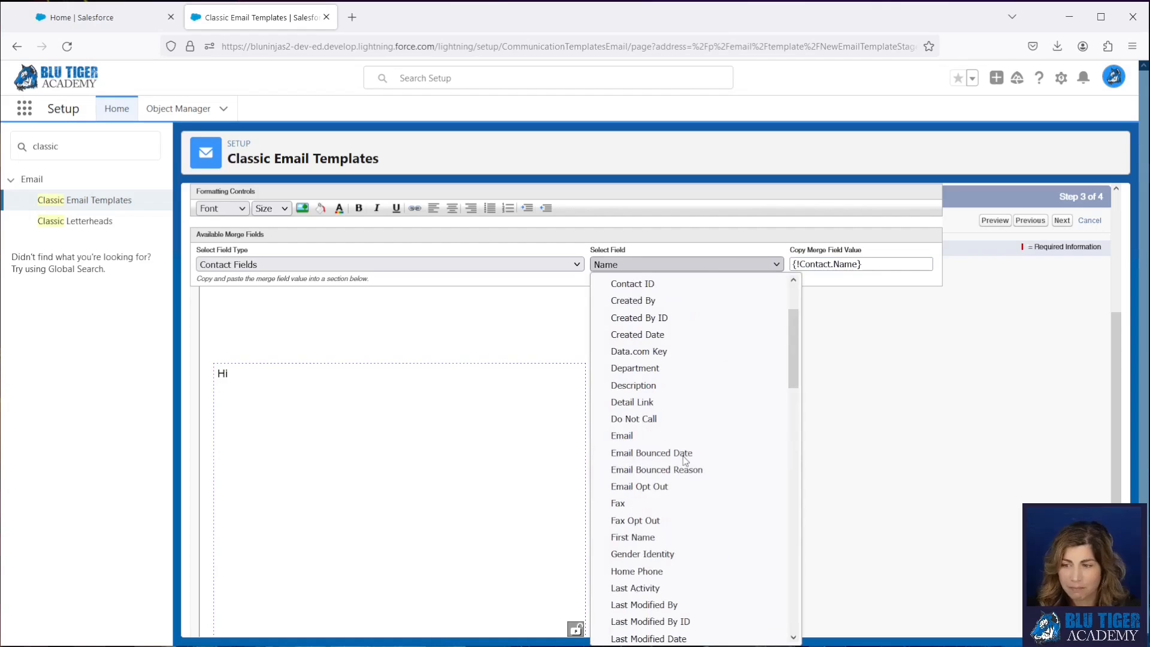
pyautogui.click(672, 538)
pyautogui.hotkey('ctrl', 'c')
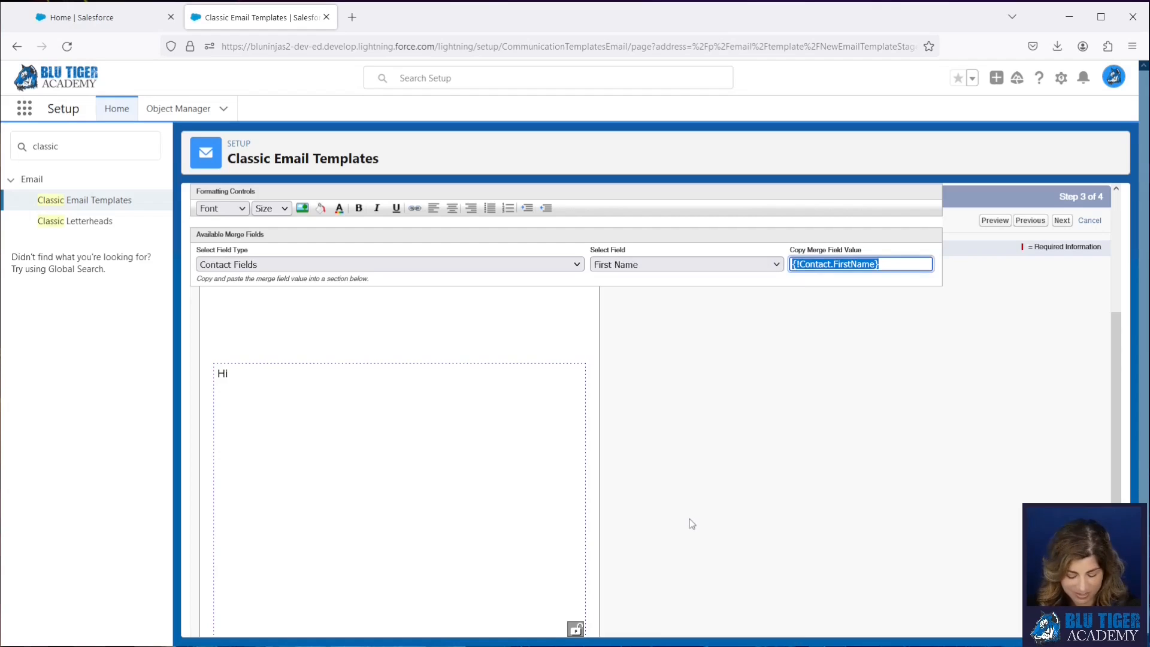
pyautogui.click(260, 371)
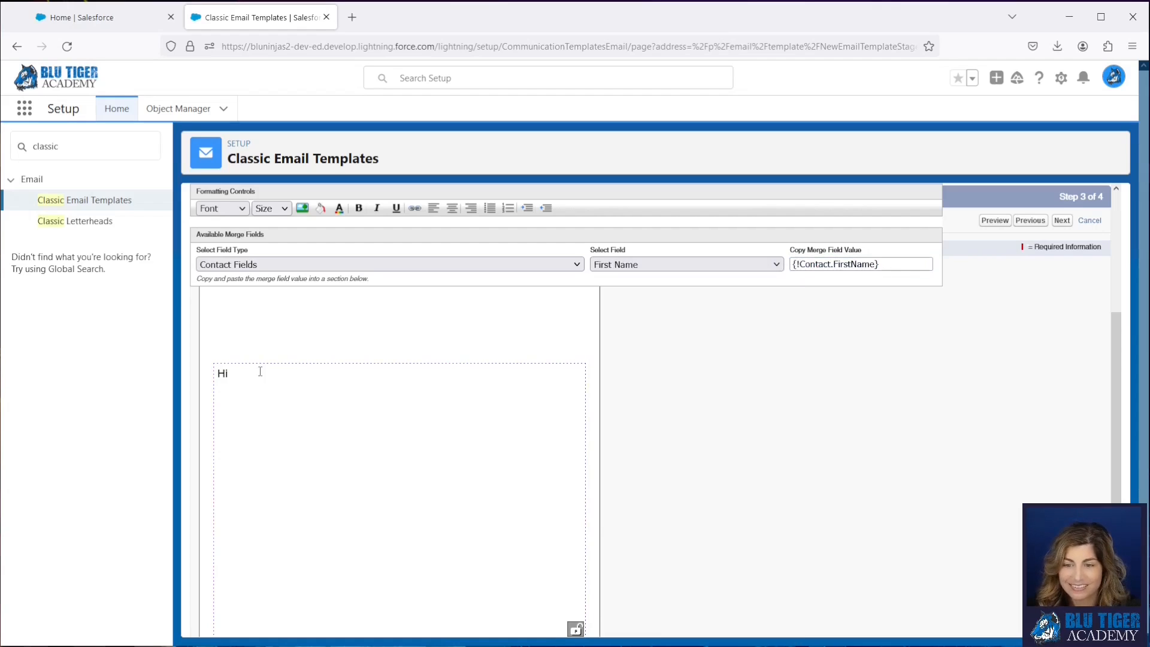
pyautogui.hotkey('ctrl', 'v')
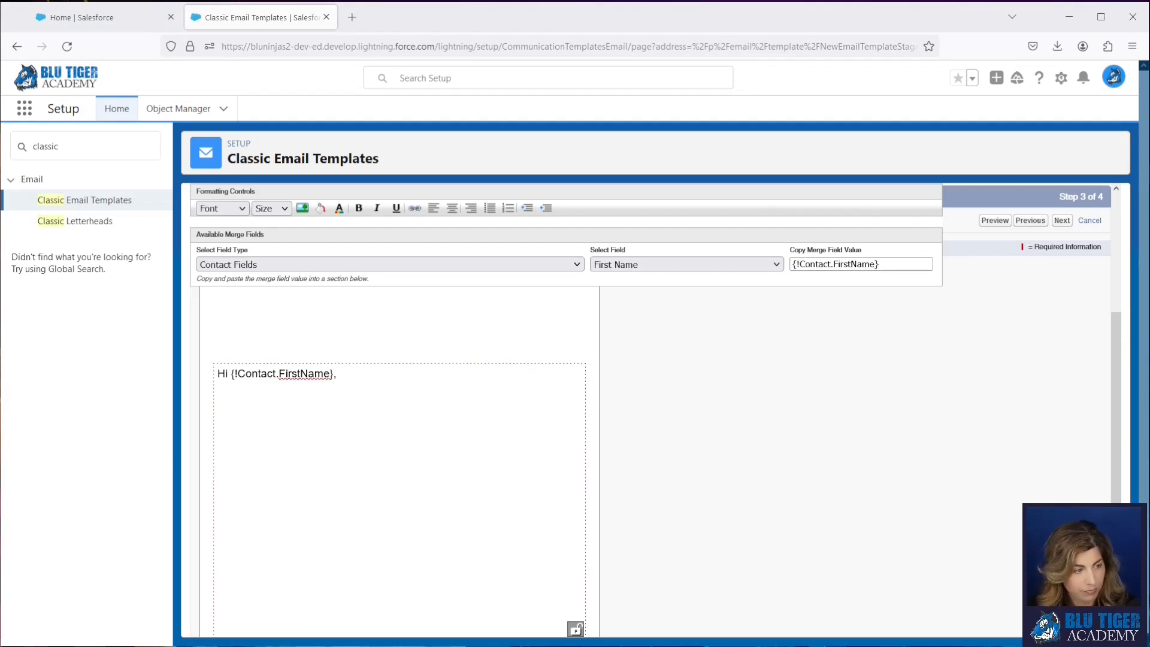
pyautogui.rightClick(243, 407)
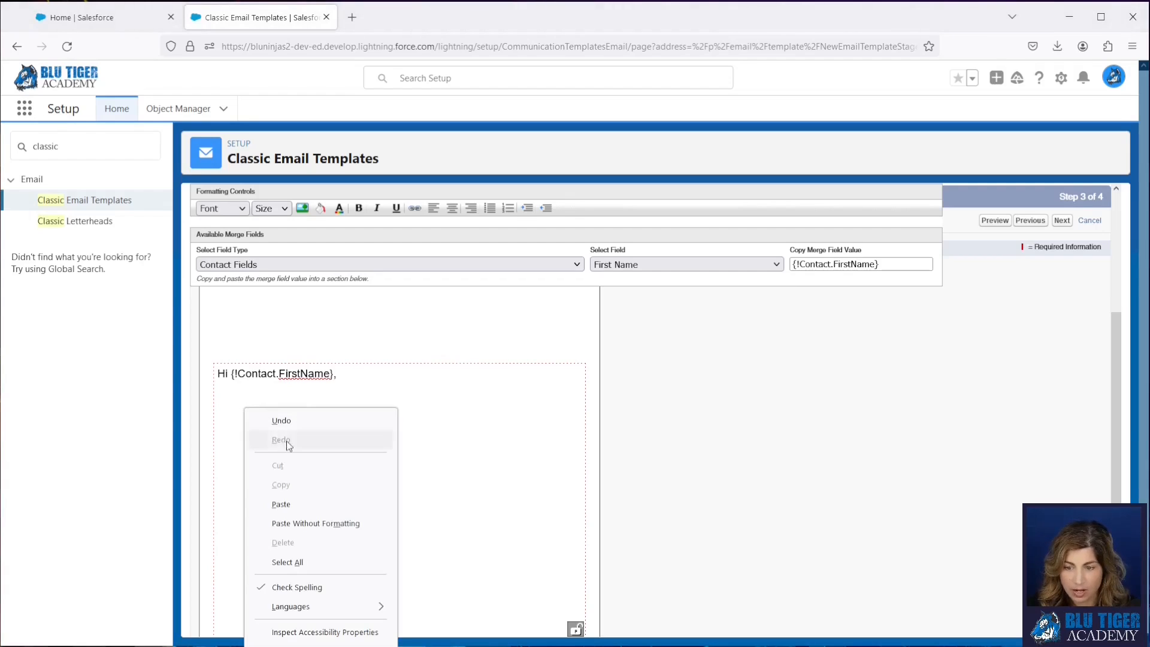
pyautogui.click(318, 523)
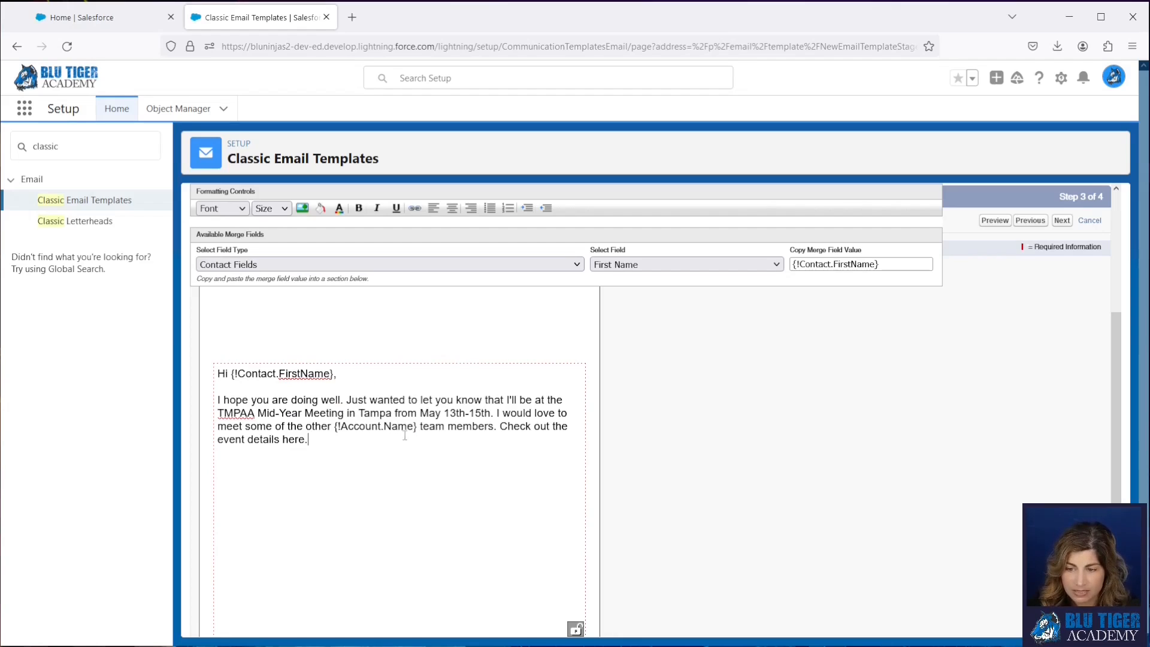
# - Look up the Account Name merge field value among the Account Fields for the account reference in the body paragraph
pyautogui.moveTo(420, 428); pyautogui.dragTo(334, 430)
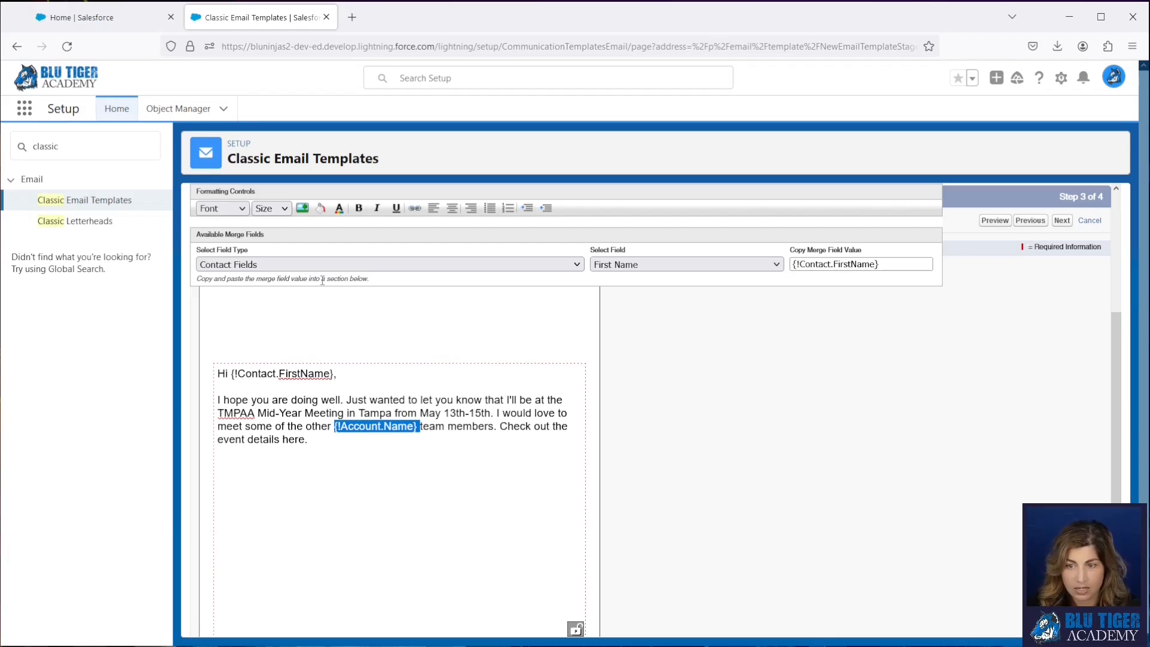
pyautogui.click(318, 262)
pyautogui.scroll(7, 328, 381)
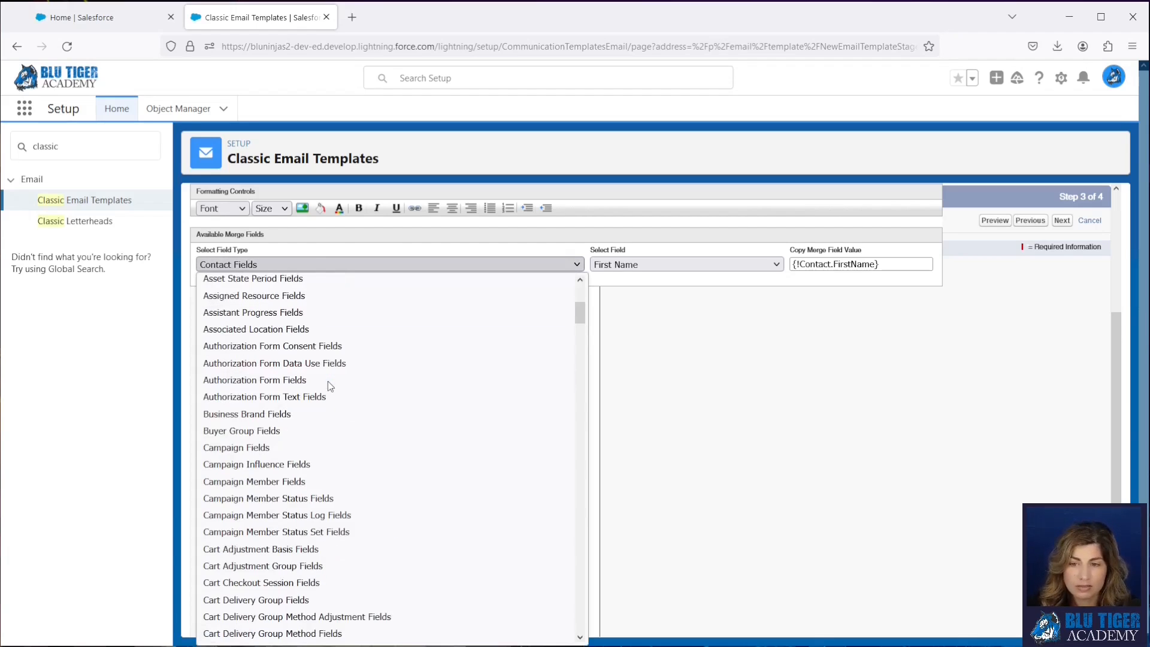
pyautogui.scroll(5, 328, 381)
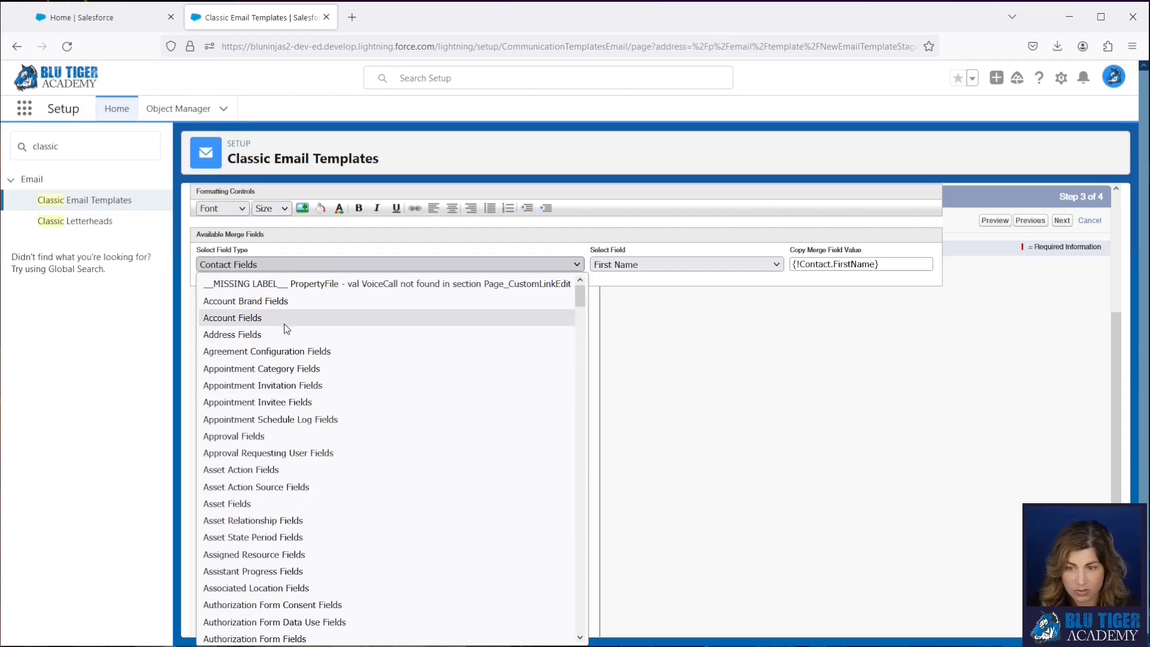
pyautogui.click(284, 318)
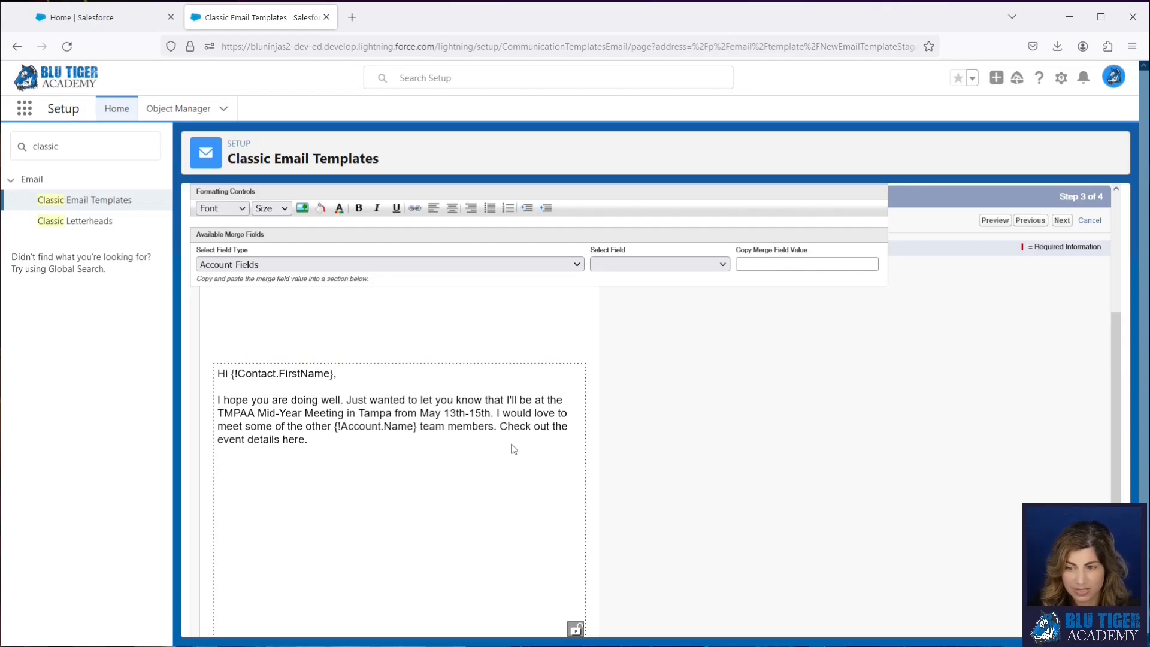
pyautogui.click(617, 263)
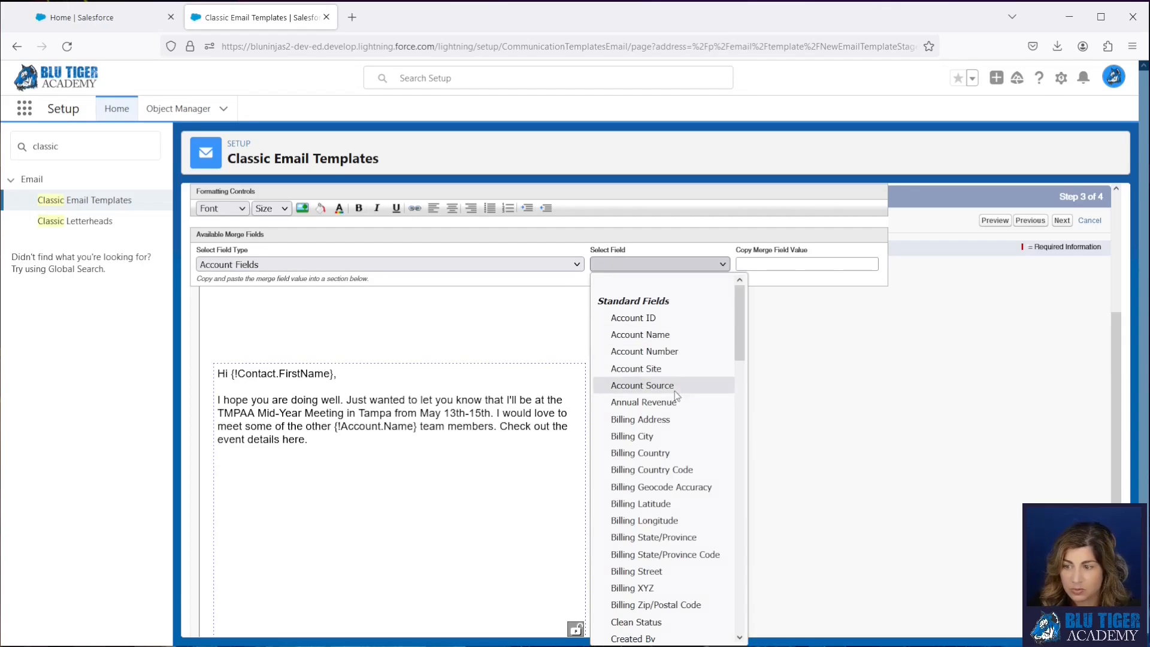
pyautogui.click(664, 336)
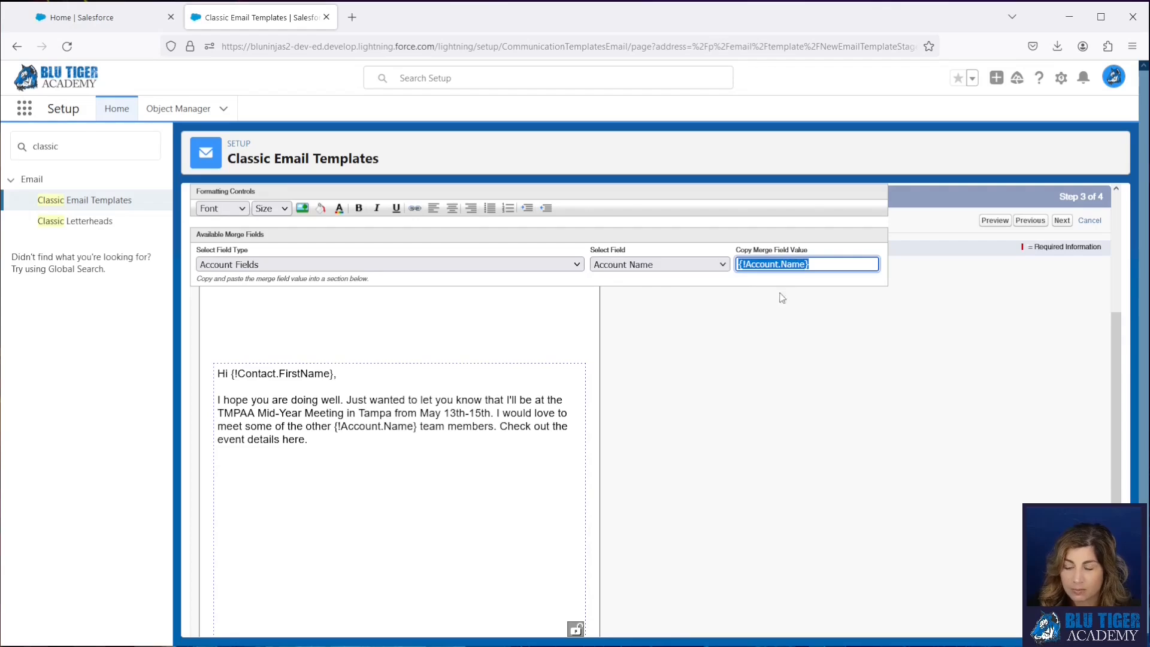
# - Paste the closing text from "Let me know if you are attending" through "All the Best," below the paragraph, followed by blank space
pyautogui.click(361, 450)
pyautogui.press('Return')
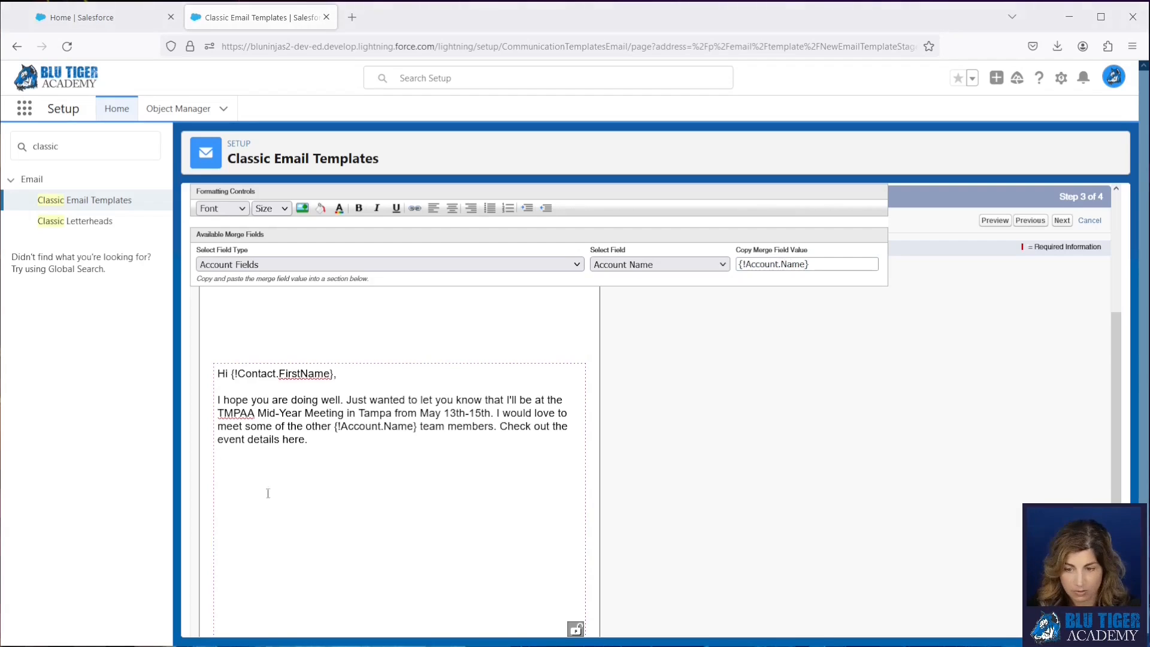
pyautogui.hotkey('ctrl', 'v')
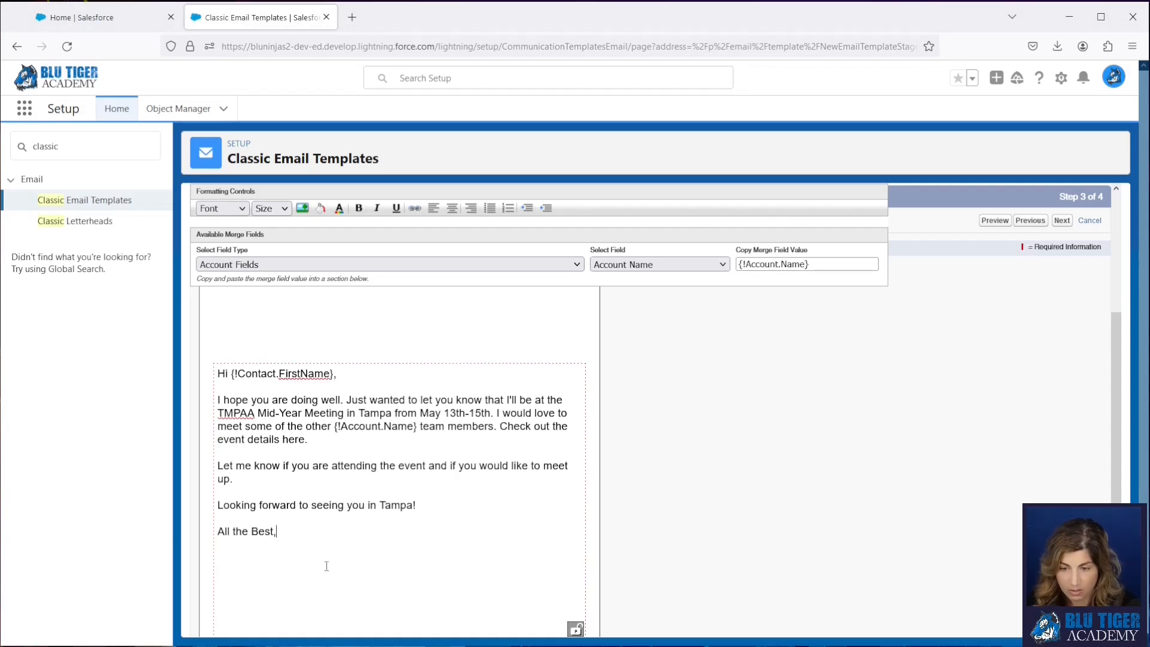
pyautogui.press('Return')
pyautogui.press('Return')
pyautogui.scroll(-2, 334, 566)
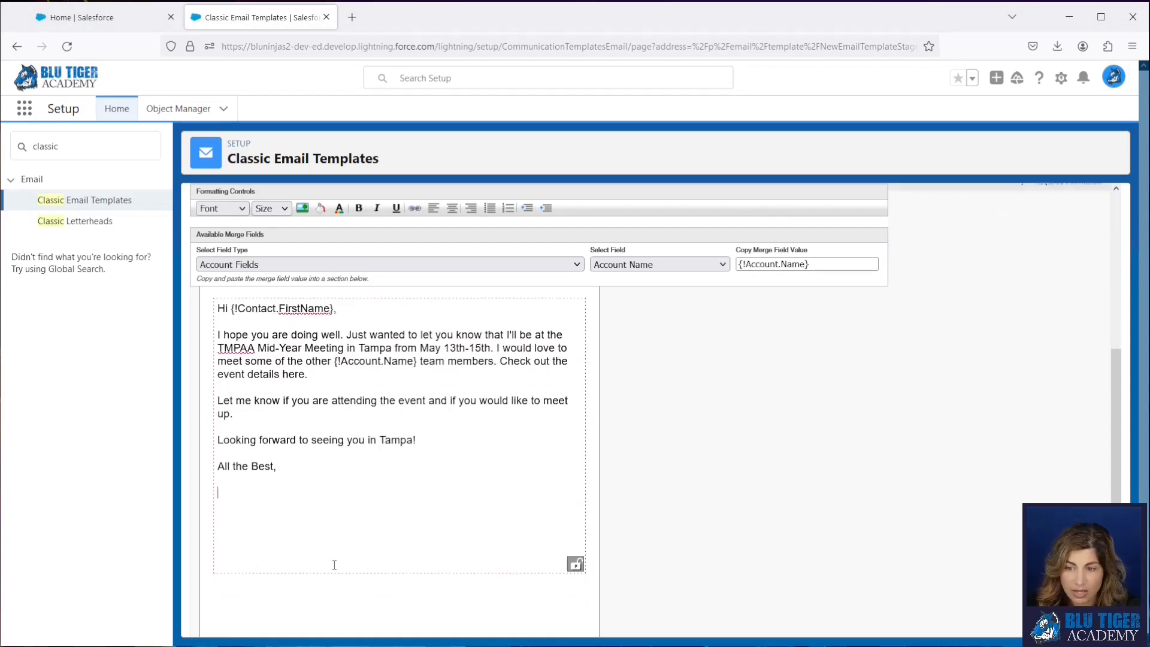
pyautogui.click(348, 265)
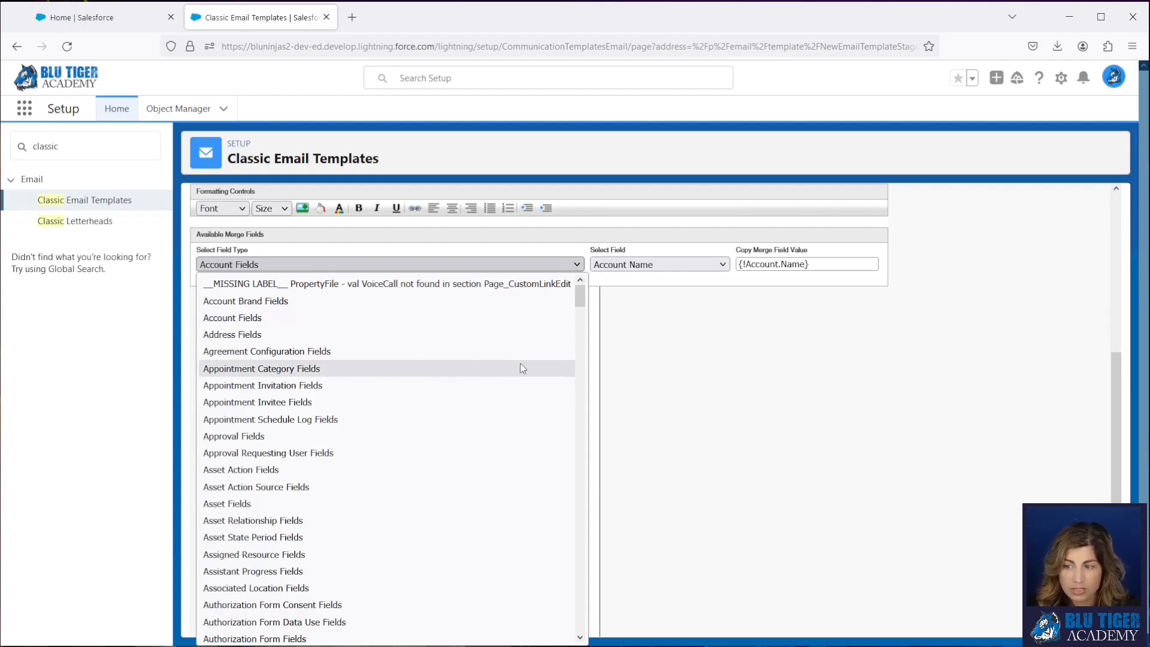
pyautogui.click(592, 371)
pyautogui.click(256, 489)
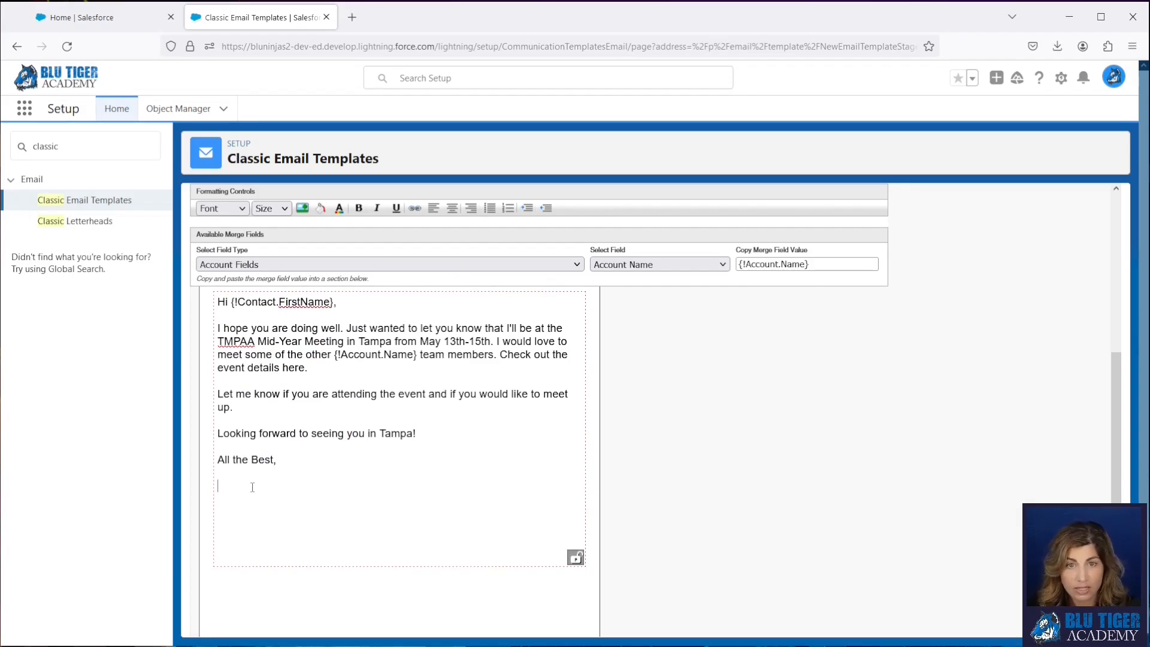
# - Insert the Owner Full Name merge field from the Contact Fields below "All the Best," in the email body
pyautogui.click(296, 266)
pyautogui.scroll(-15, 320, 459)
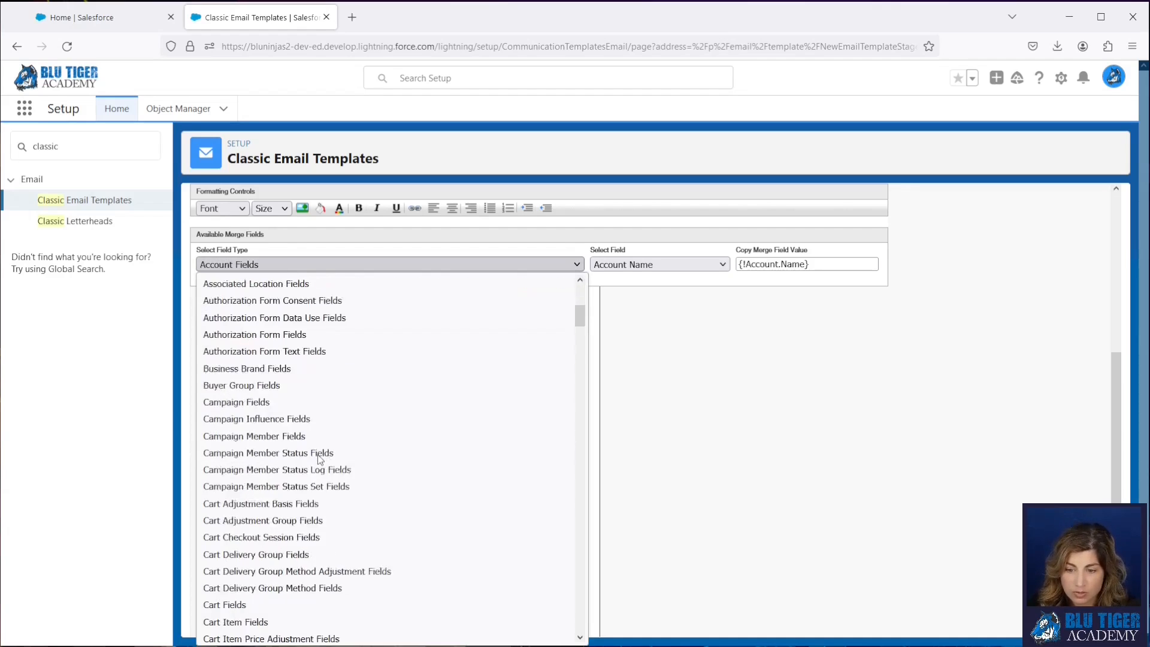
pyautogui.scroll(-3, 318, 457)
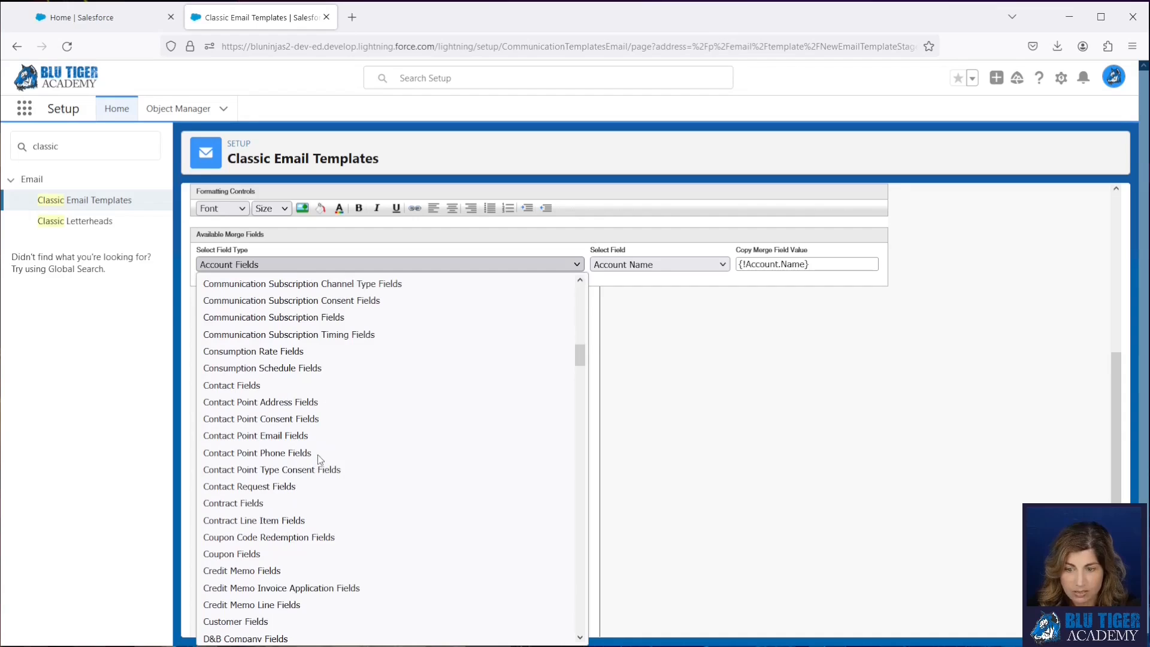
pyautogui.click(317, 385)
pyautogui.click(613, 265)
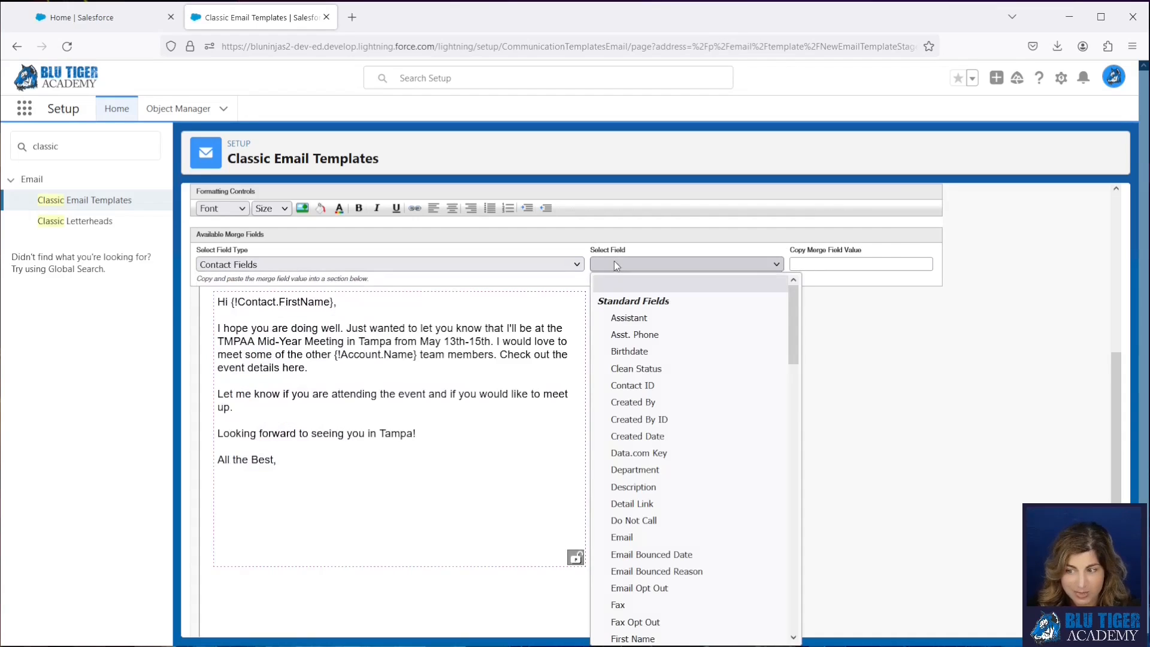
pyautogui.scroll(-3, 740, 479)
pyautogui.scroll(-10, 740, 479)
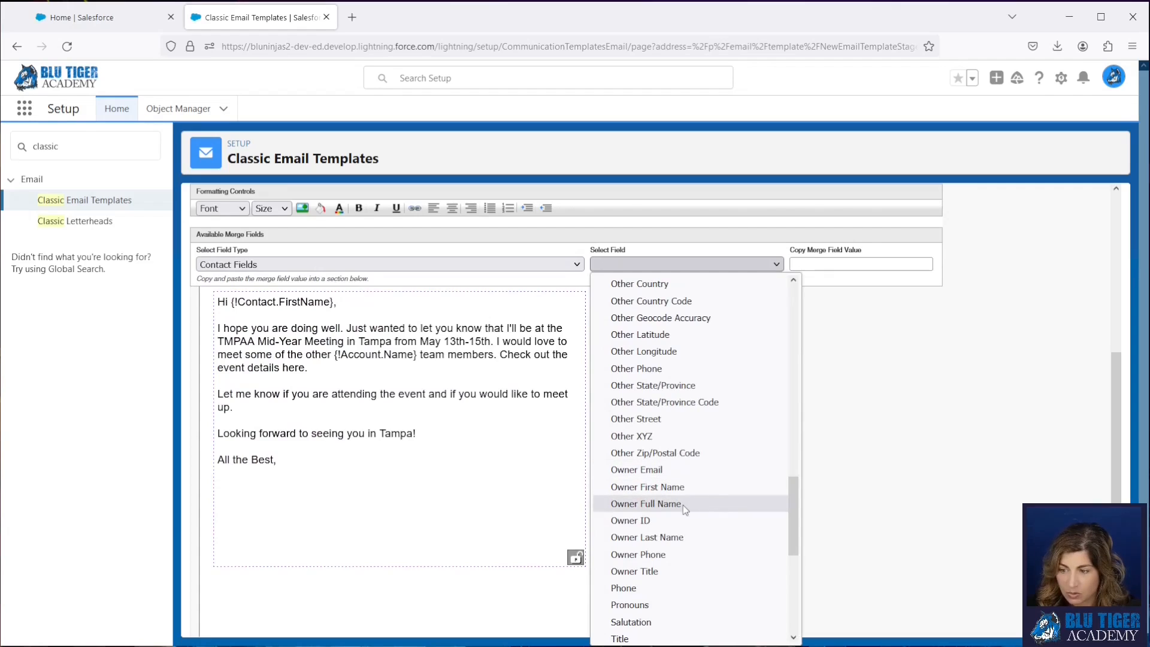
pyautogui.click(683, 505)
pyautogui.hotkey('ctrl', 'c')
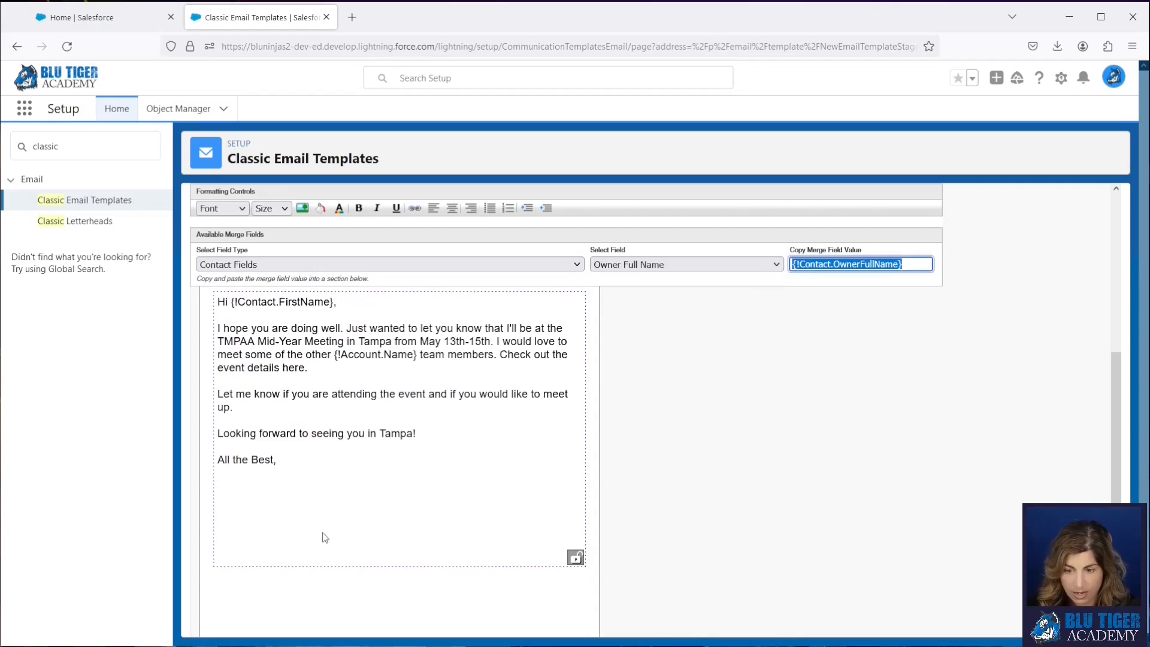
pyautogui.click(271, 491)
pyautogui.hotkey('ctrl', 'v')
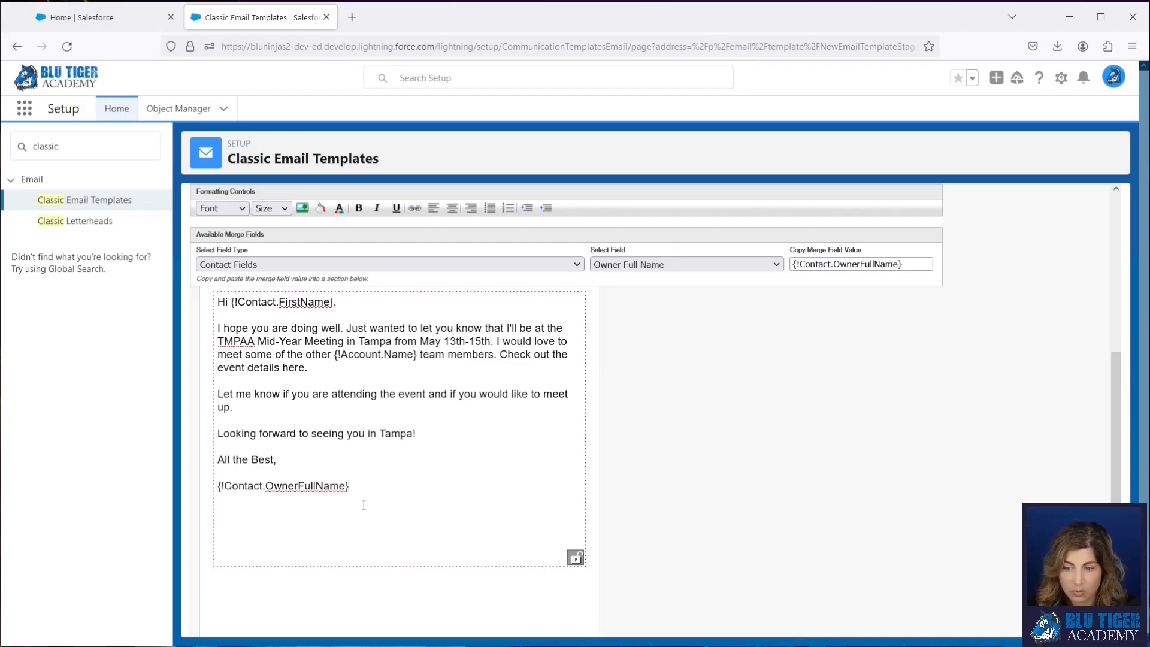
# - Add the contact's Owner Title merge field on a new line under the owner's full name field
pyautogui.click(687, 264)
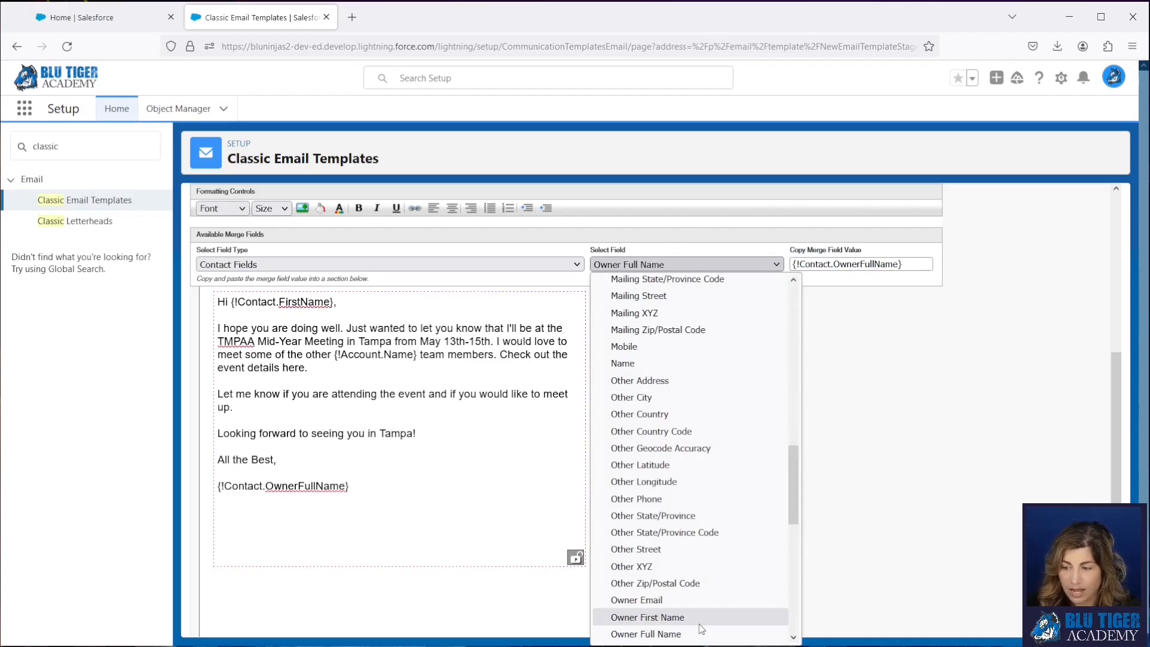
pyautogui.scroll(-3, 697, 623)
pyautogui.click(695, 608)
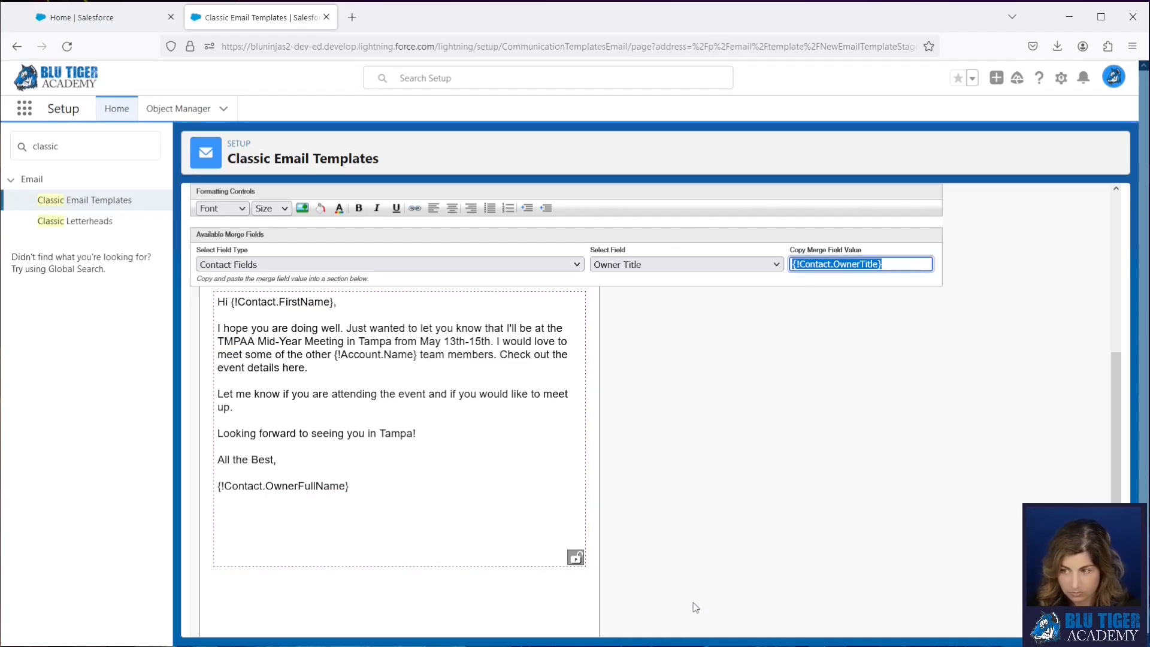
pyautogui.click(242, 497)
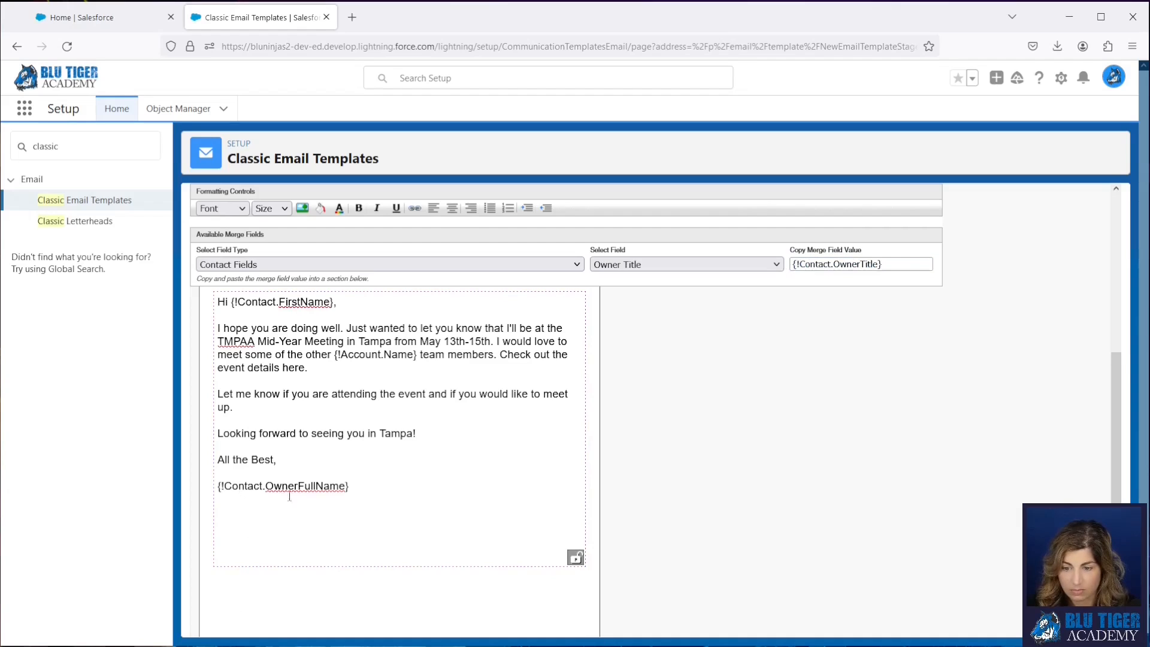
pyautogui.click(364, 486)
pyautogui.press('Return')
pyautogui.hotkey('ctrl', 'v')
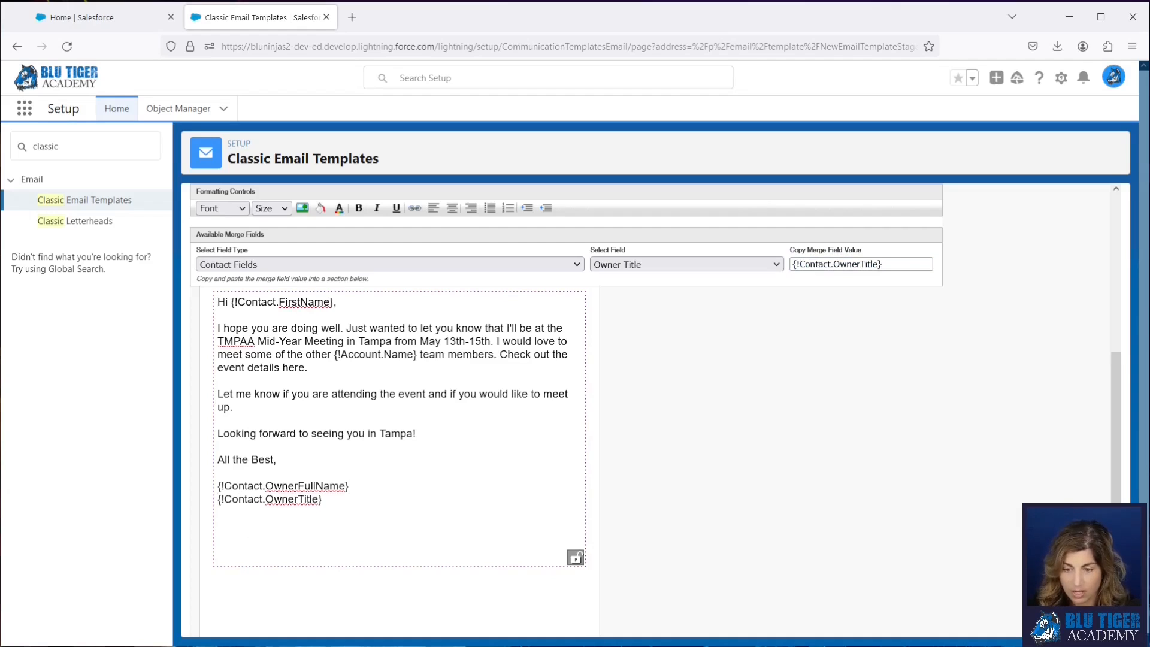
# - Add the contact's Owner Phone merge field on a new line under the owner title field
pyautogui.click(659, 264)
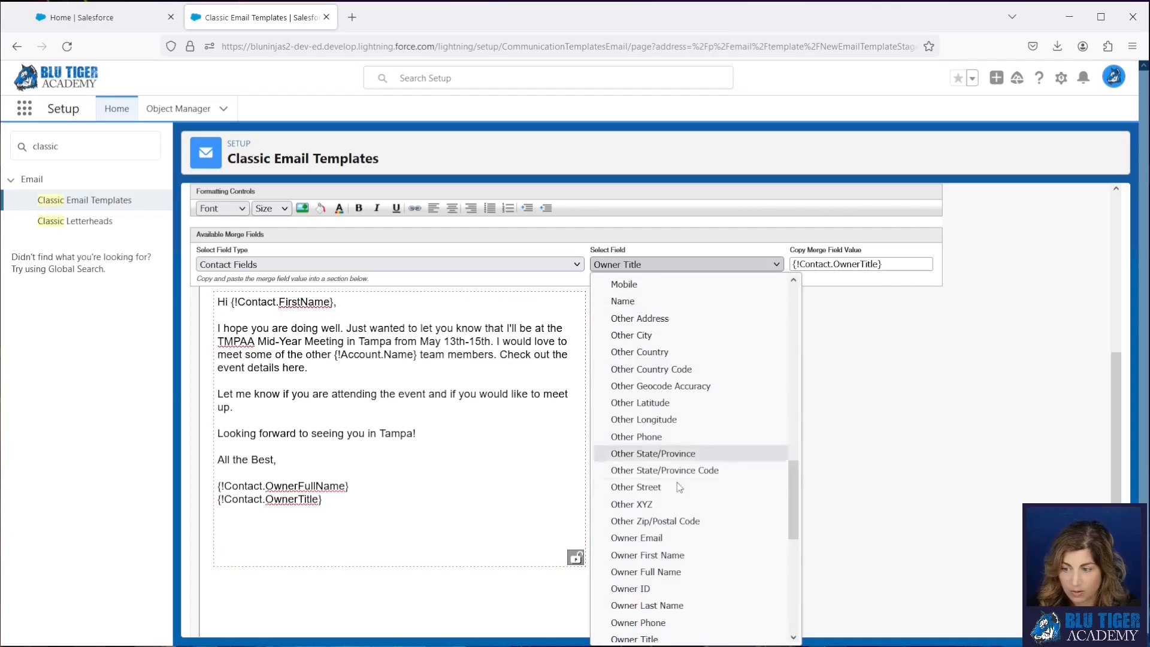
pyautogui.click(677, 522)
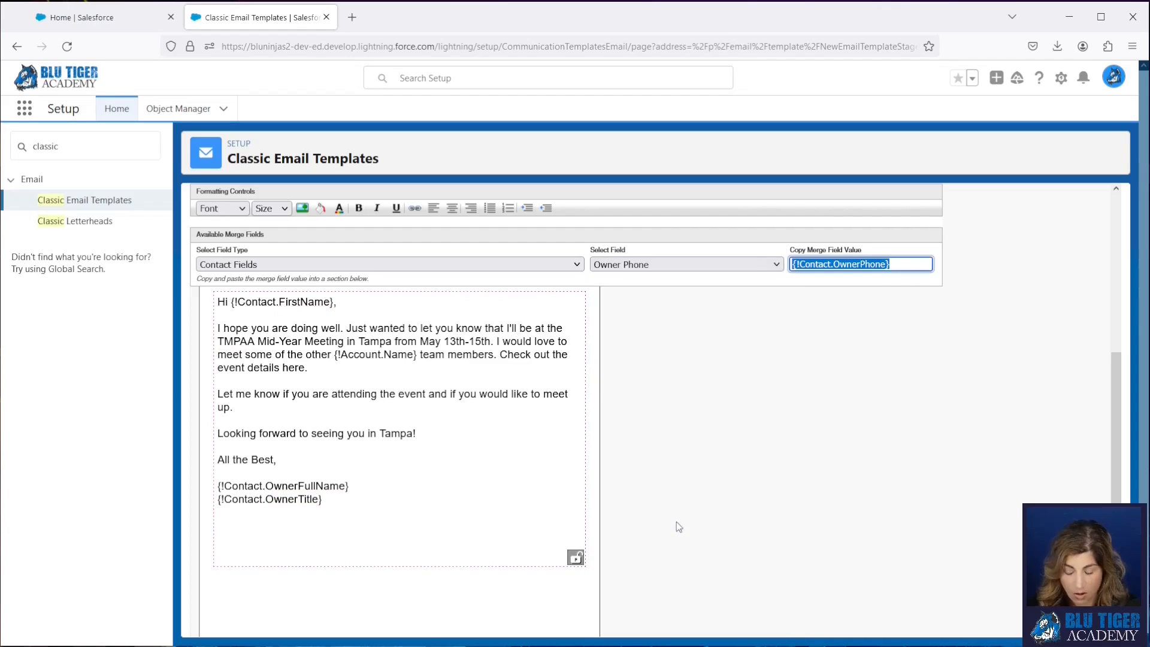
pyautogui.tripleClick(339, 504)
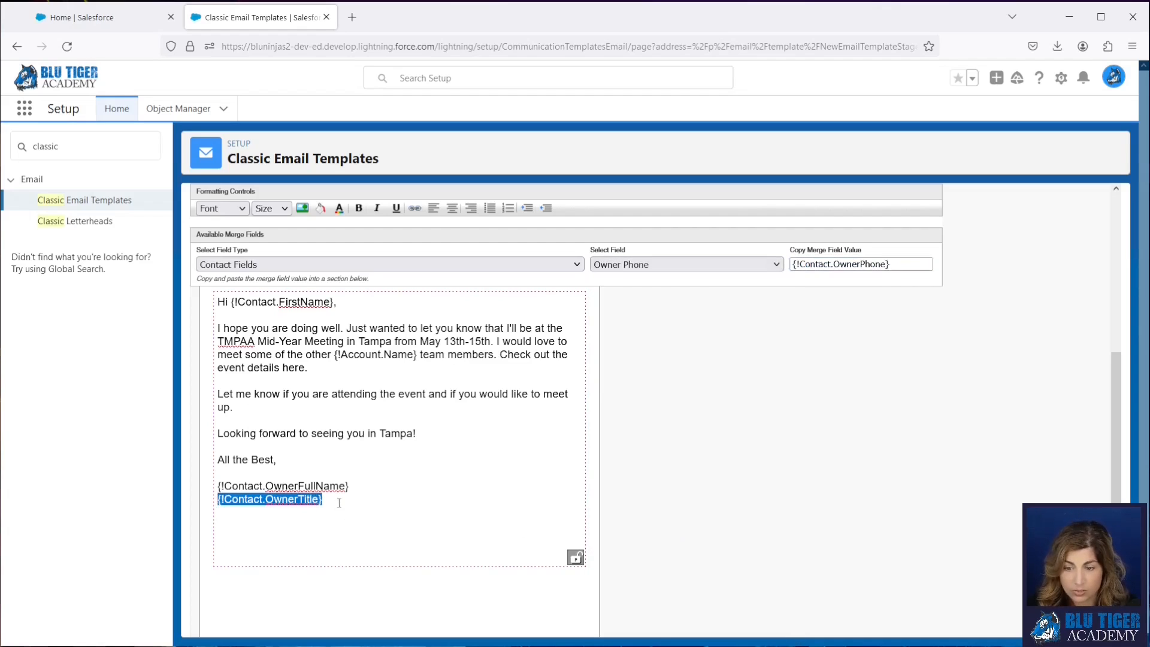
pyautogui.press('Right')
pyautogui.press('Return')
pyautogui.hotkey('ctrl', 'v')
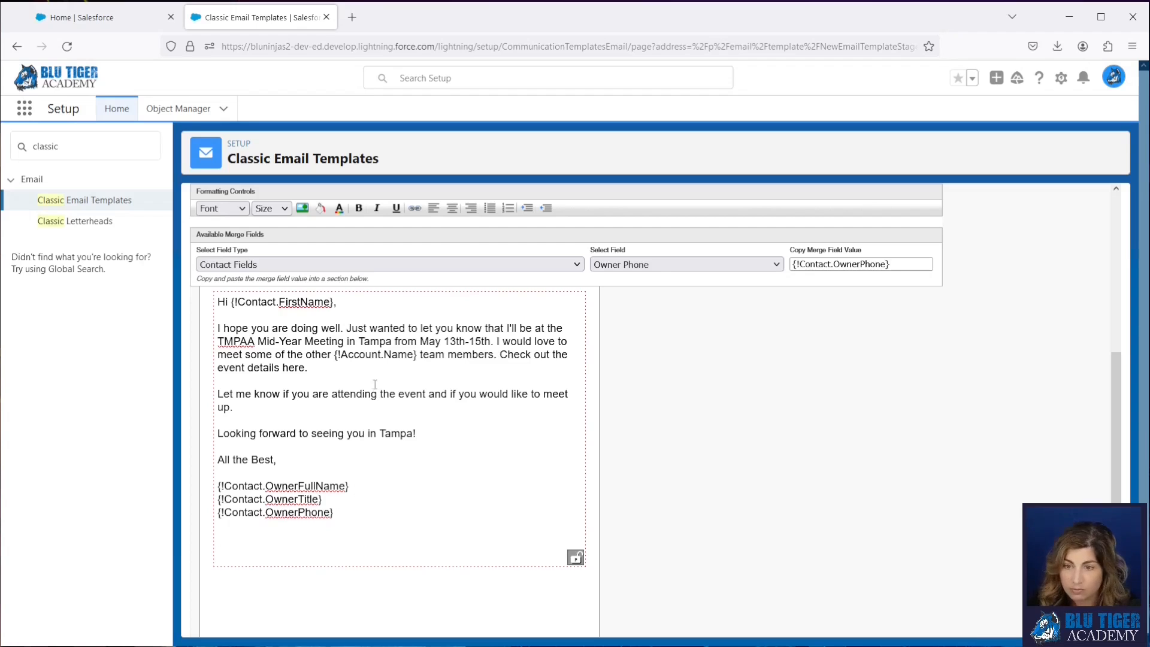
# - Insert the Name merge field from the User Fields below the contact owner lines, separated by a blank line
pyautogui.click(389, 262)
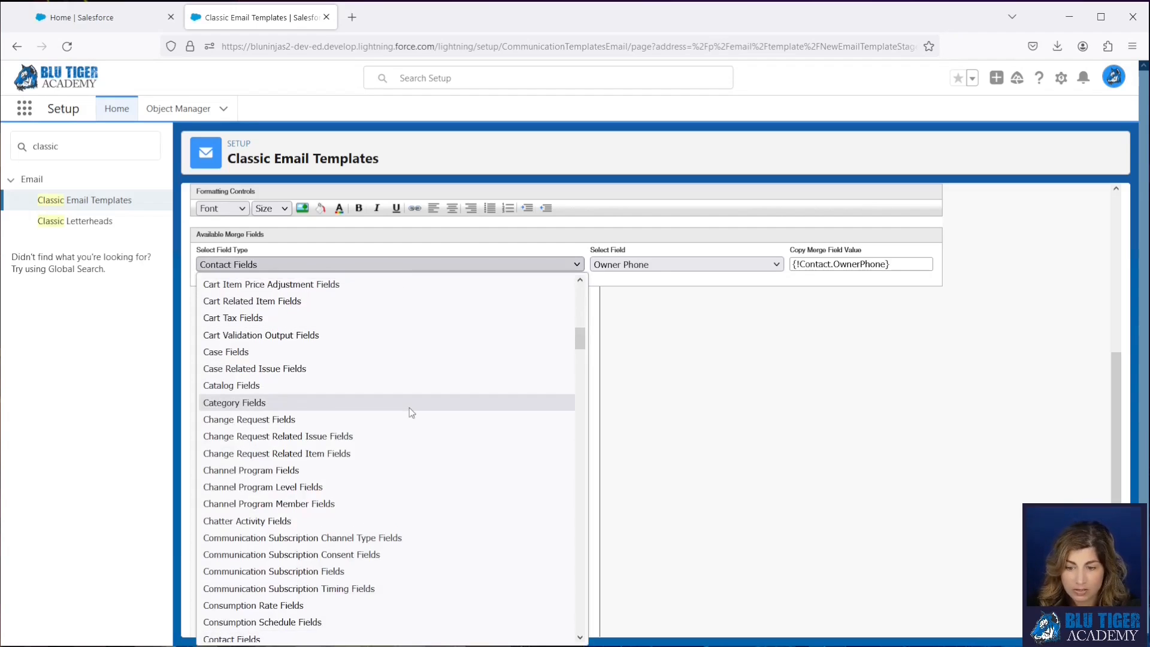
pyautogui.scroll(-20, 411, 412)
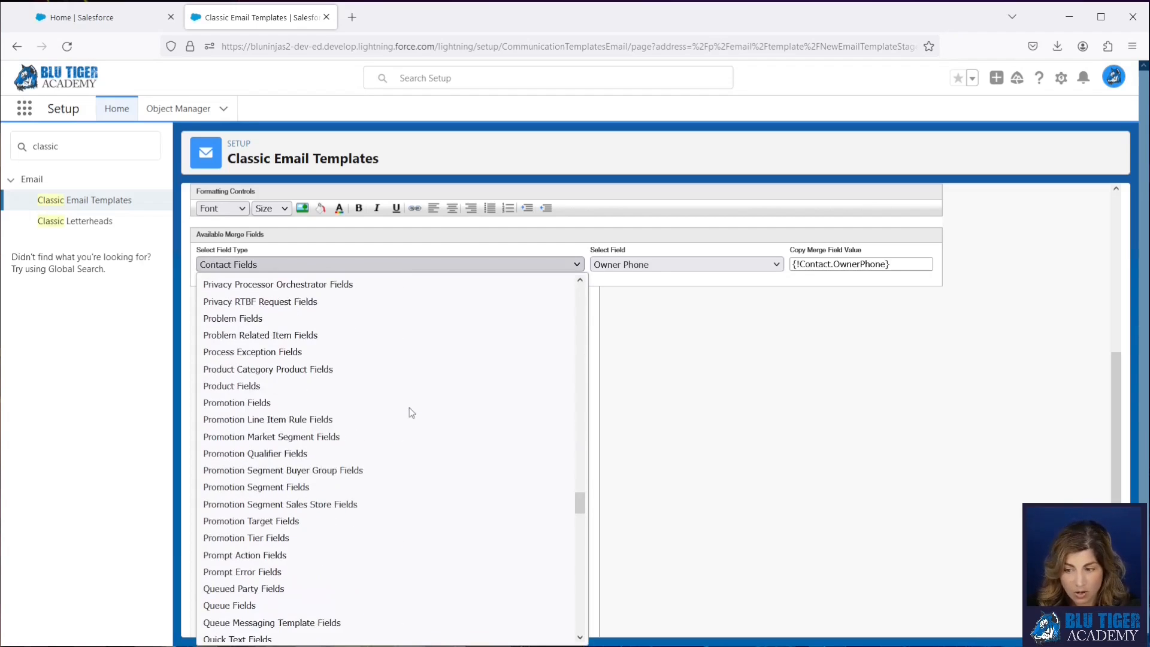
pyautogui.scroll(-20, 409, 409)
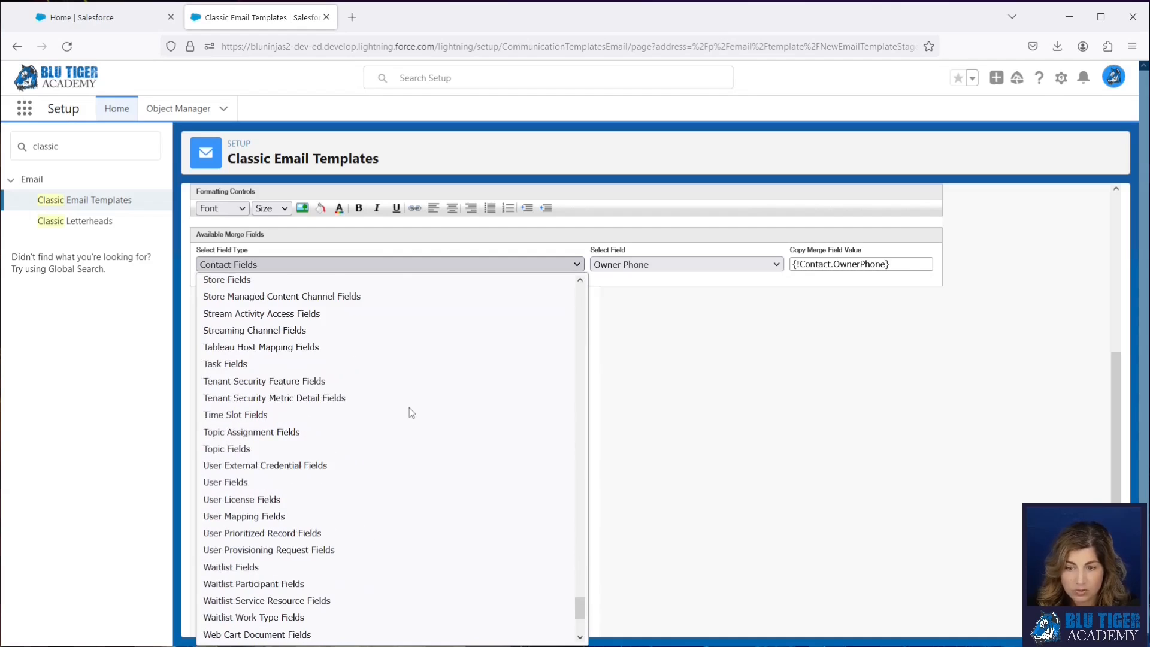
pyautogui.click(339, 482)
pyautogui.click(629, 264)
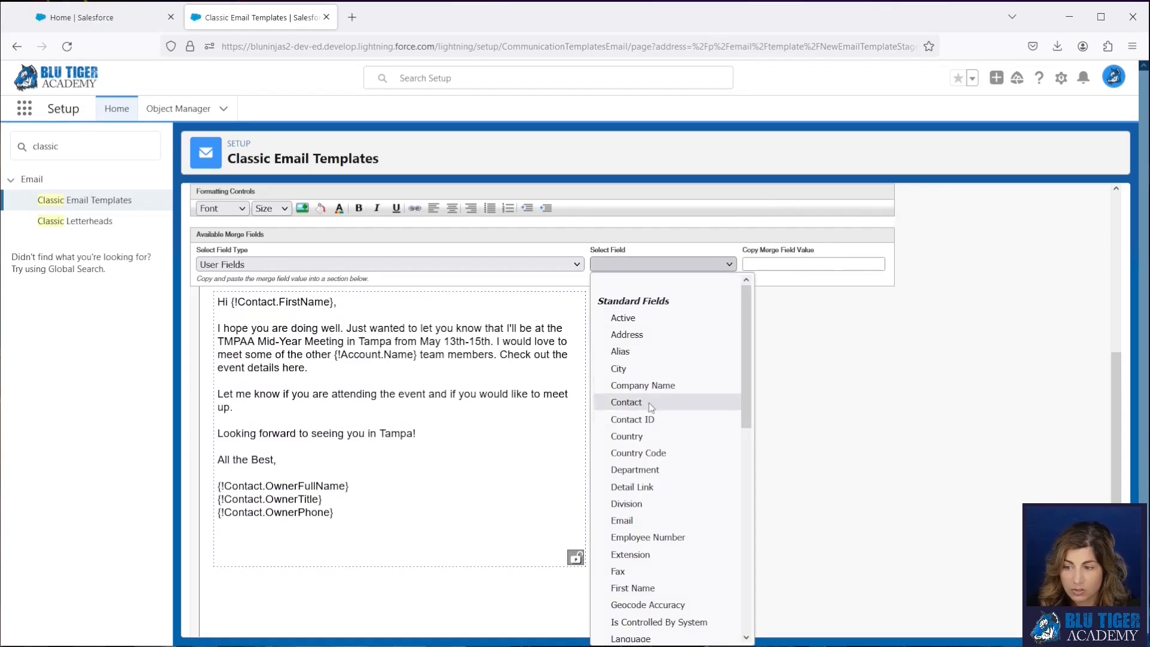
pyautogui.scroll(-5, 654, 421)
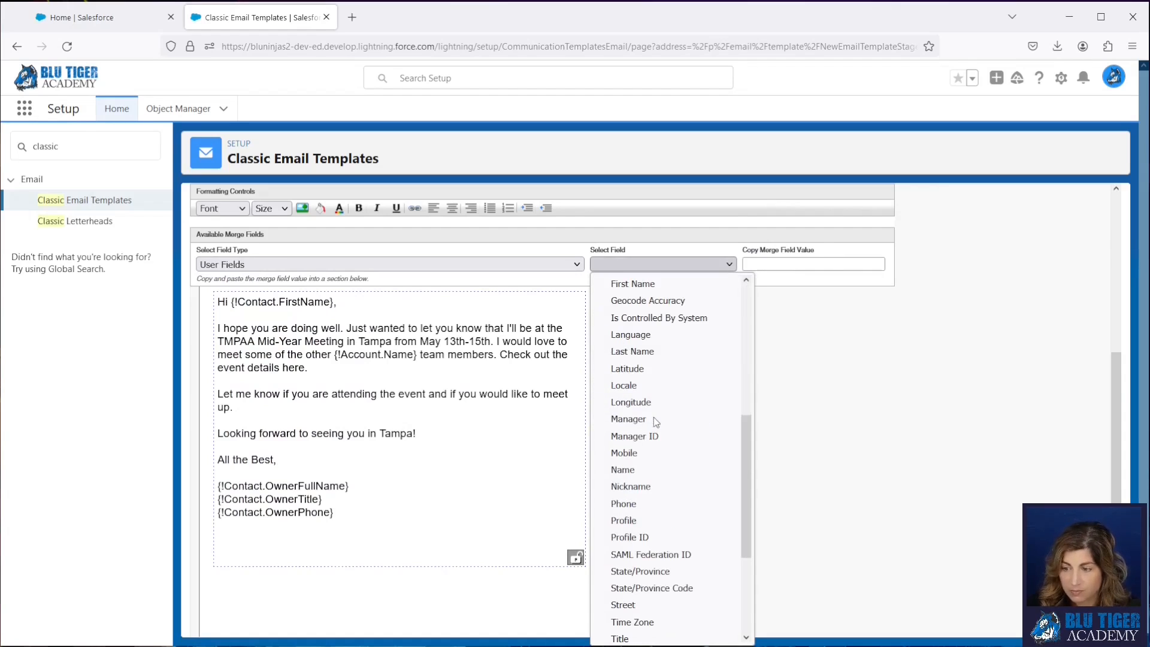
pyautogui.click(649, 468)
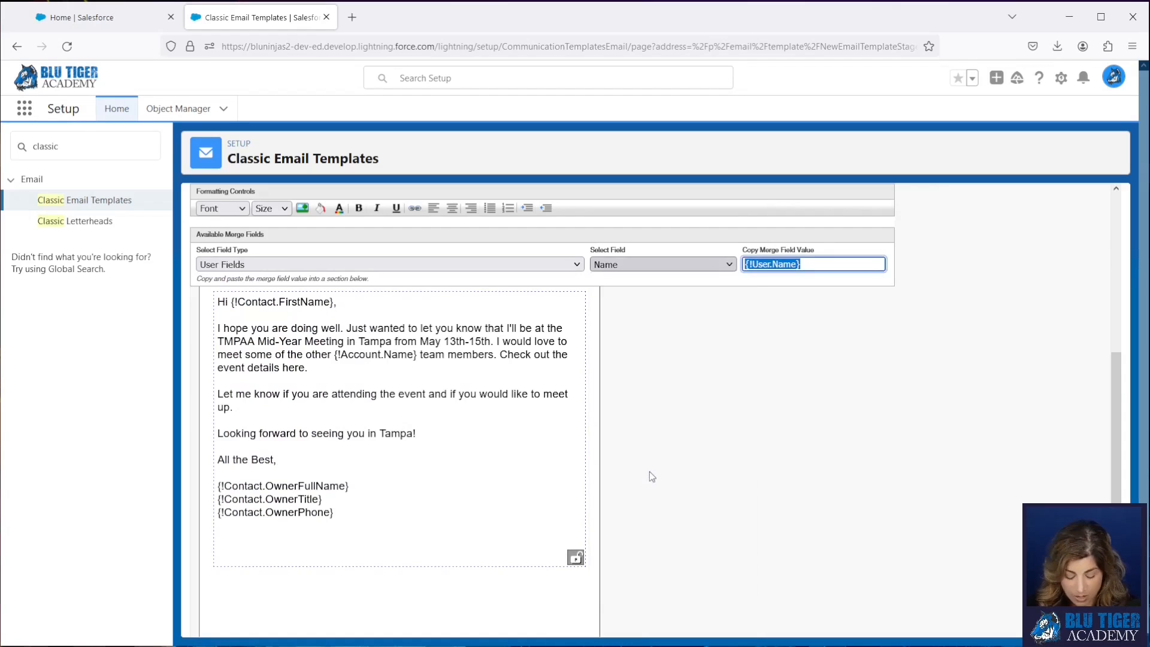
pyautogui.click(284, 537)
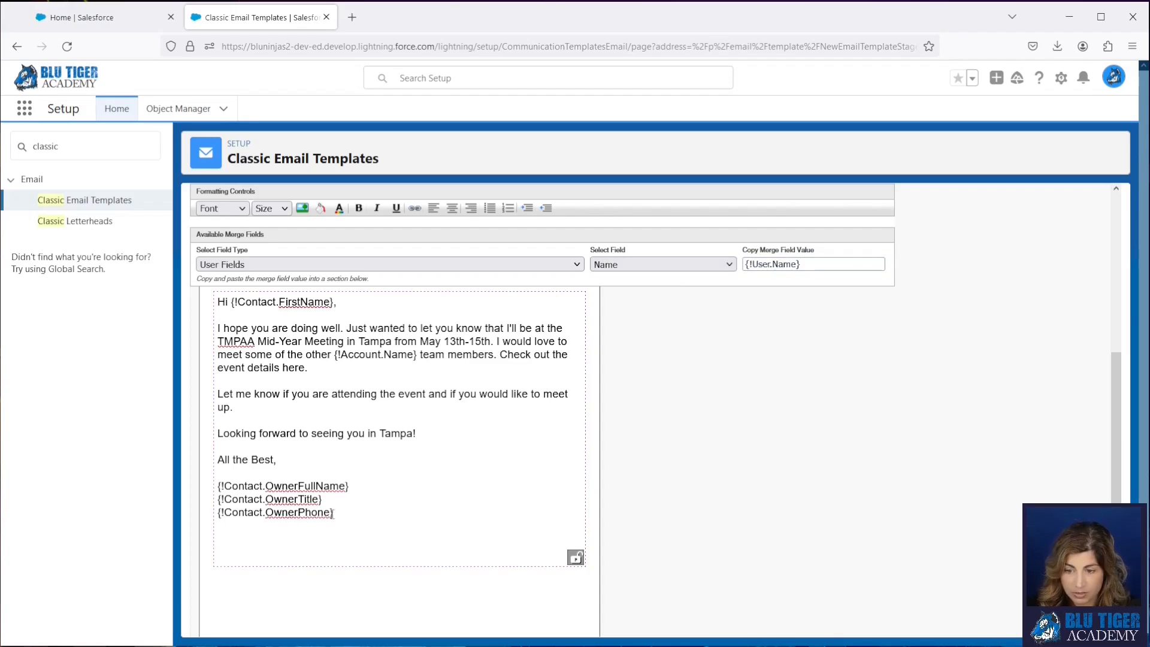
pyautogui.press('Return')
pyautogui.press('Return')
pyautogui.hotkey('ctrl', 'v')
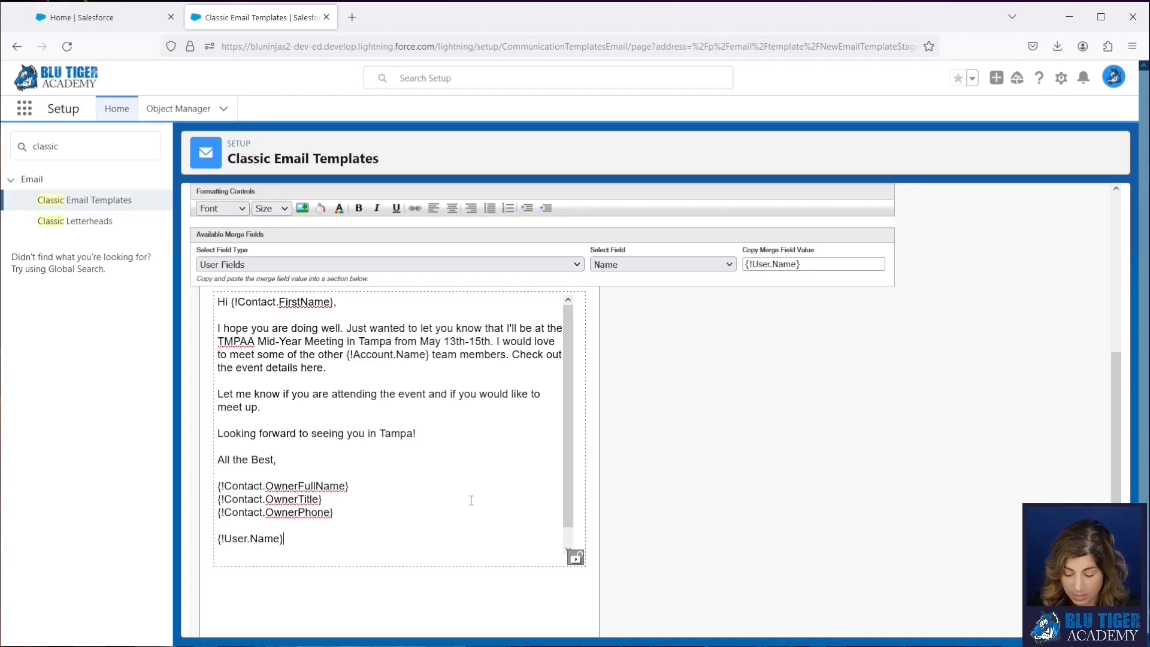
# - Add the user's Title merge field on a new line under {!User.Name}
pyautogui.click(693, 264)
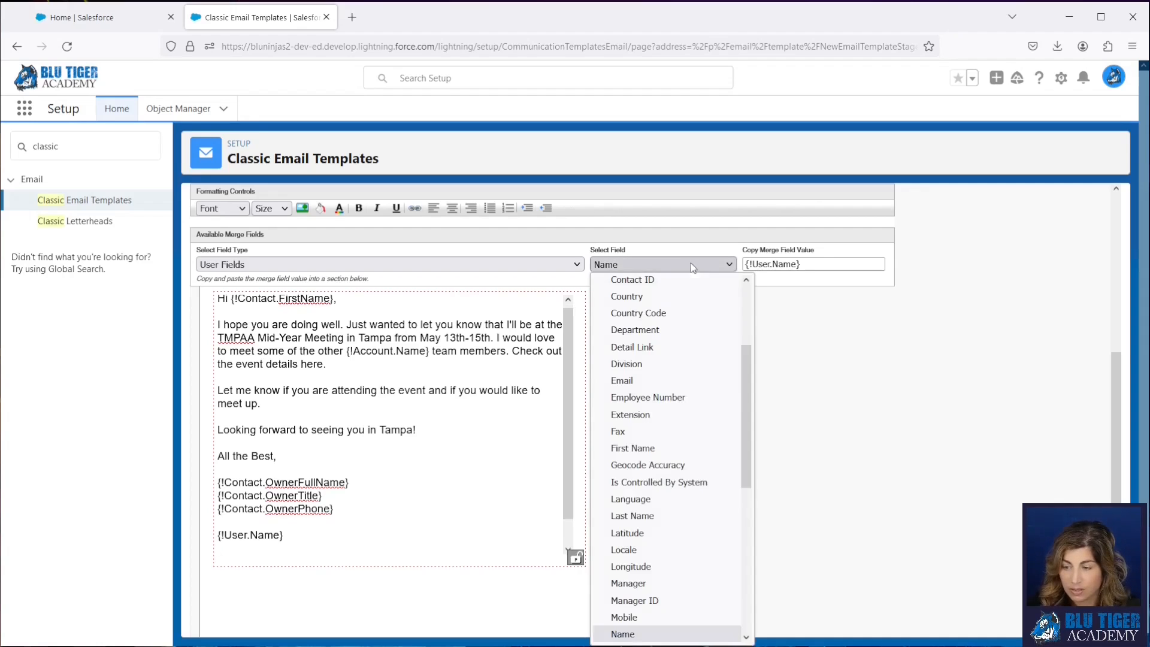
pyautogui.scroll(-5, 692, 445)
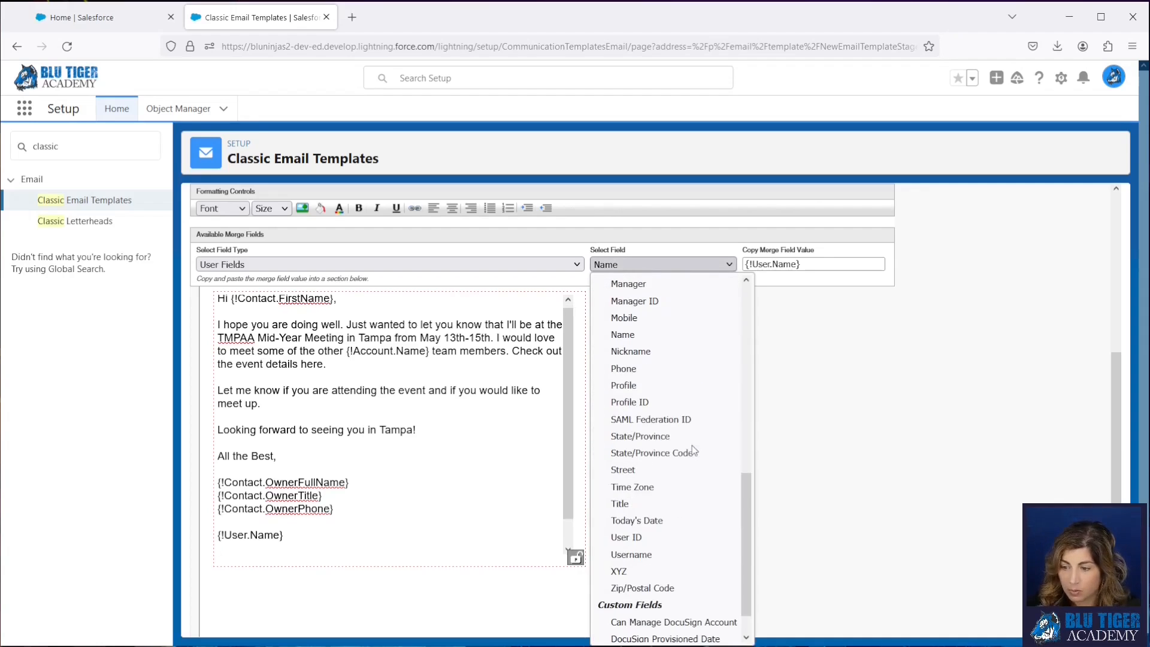
pyautogui.click(677, 503)
pyautogui.click(309, 539)
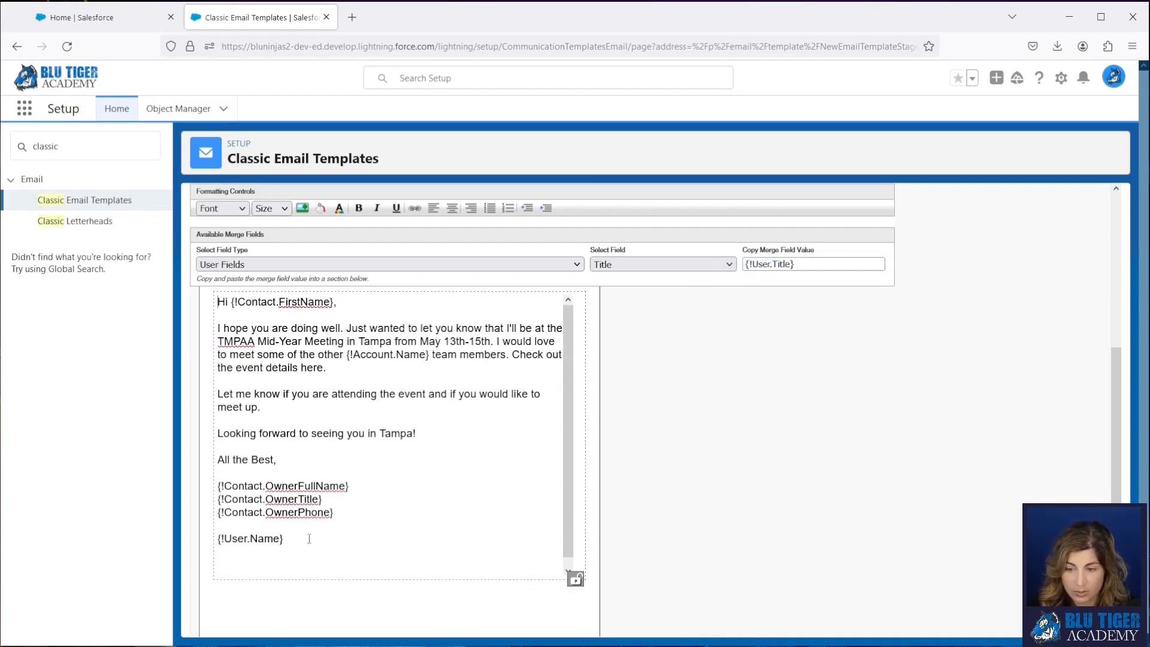
pyautogui.press('Return')
pyautogui.hotkey('ctrl', 'v')
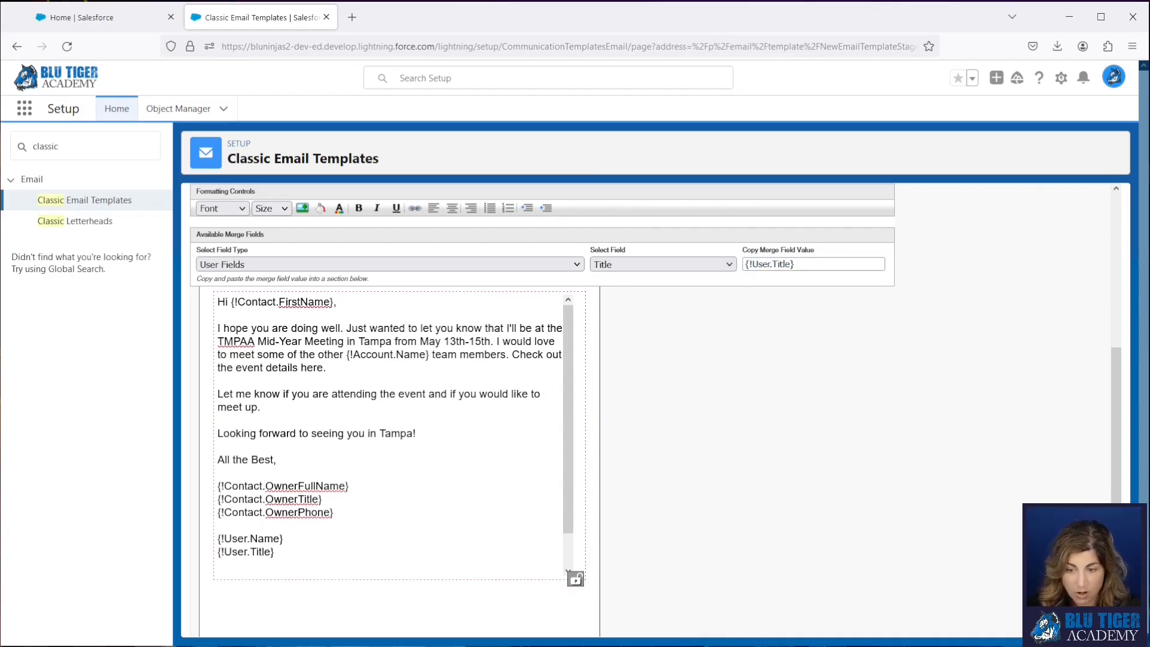
# - Paste the user title merge field again on the line below and change it to {!User.Phone}
pyautogui.hotkey('ctrl', 'v')
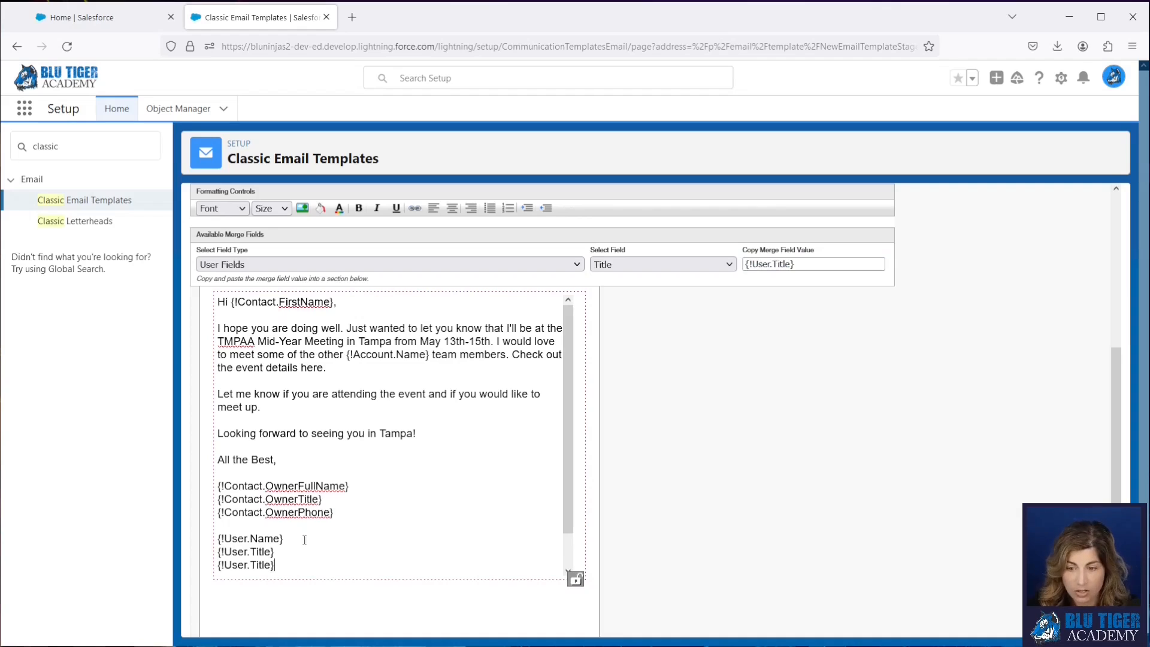
pyautogui.doubleClick(261, 564)
pyautogui.write('Phone')
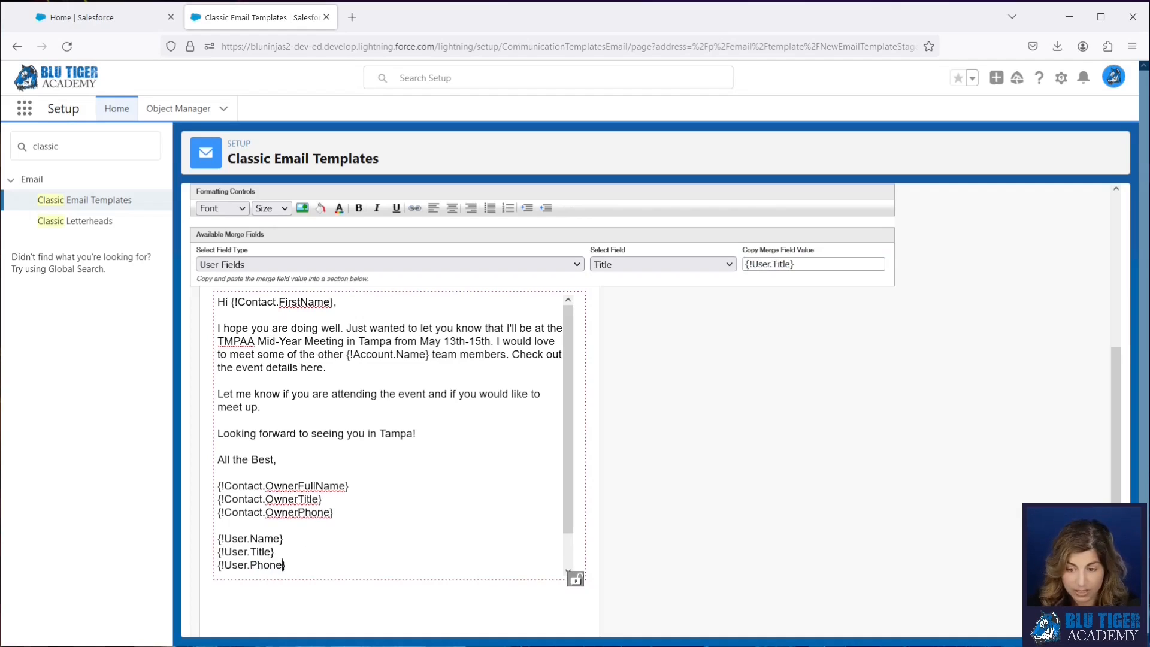
# - Continue to the text-only version, fill its body with the text from the HTML version, and save the template
pyautogui.scroll(2, 874, 352)
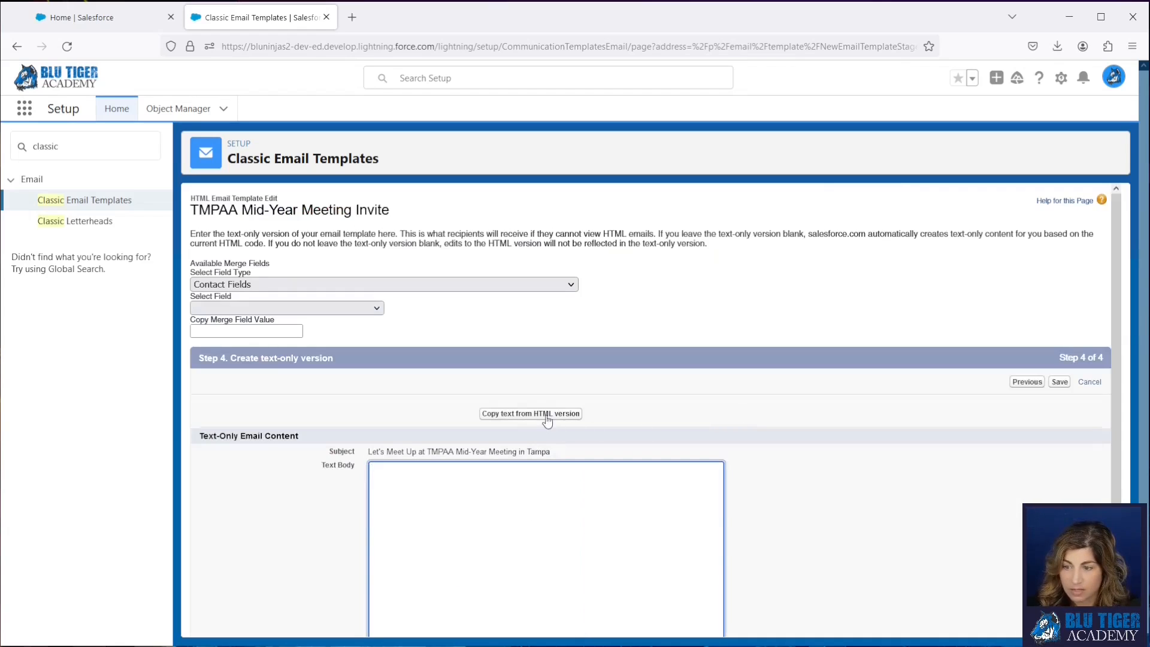
pyautogui.click(542, 414)
pyautogui.click(627, 334)
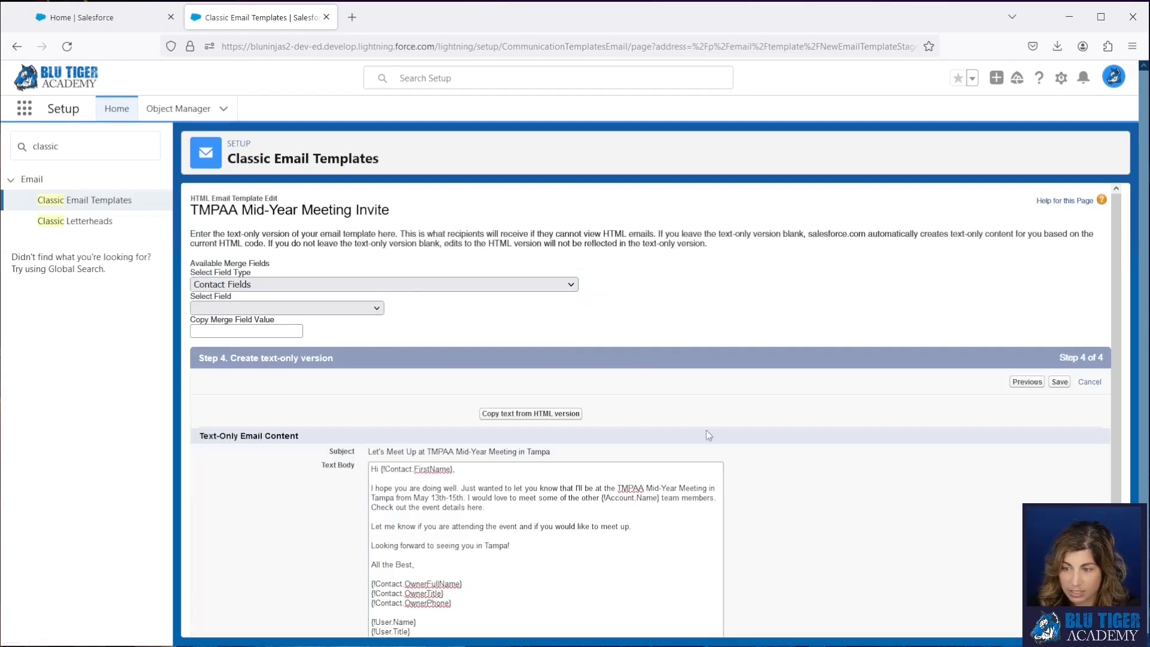
pyautogui.click(1060, 381)
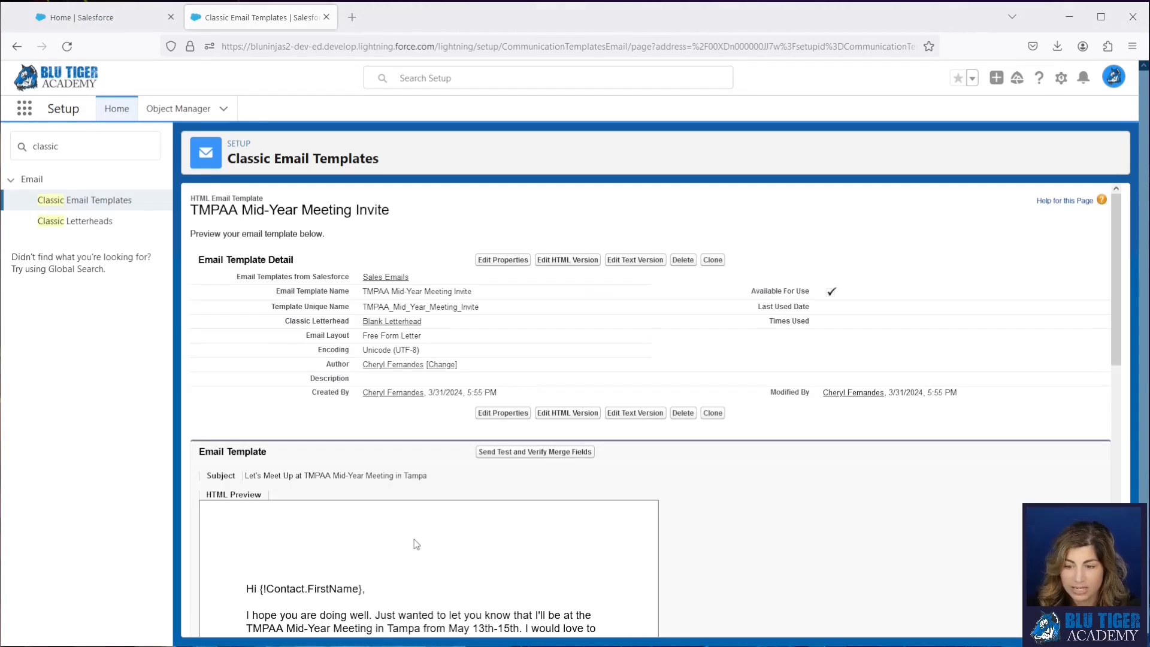
pyautogui.scroll(-2, 416, 543)
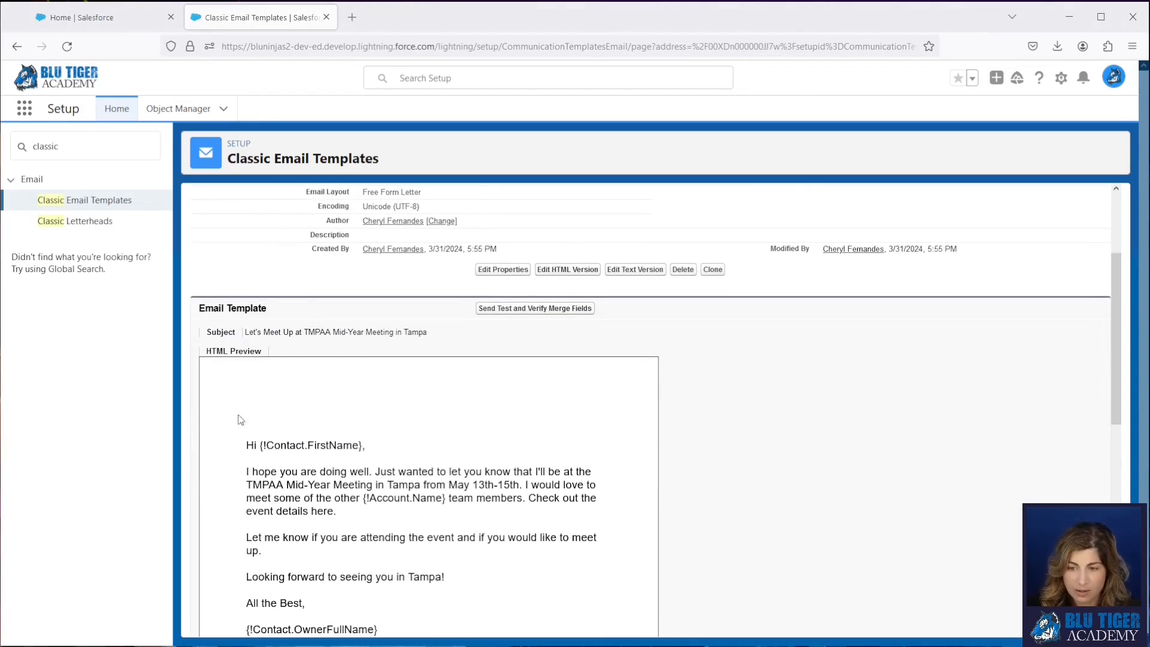
pyautogui.scroll(-1, 293, 318)
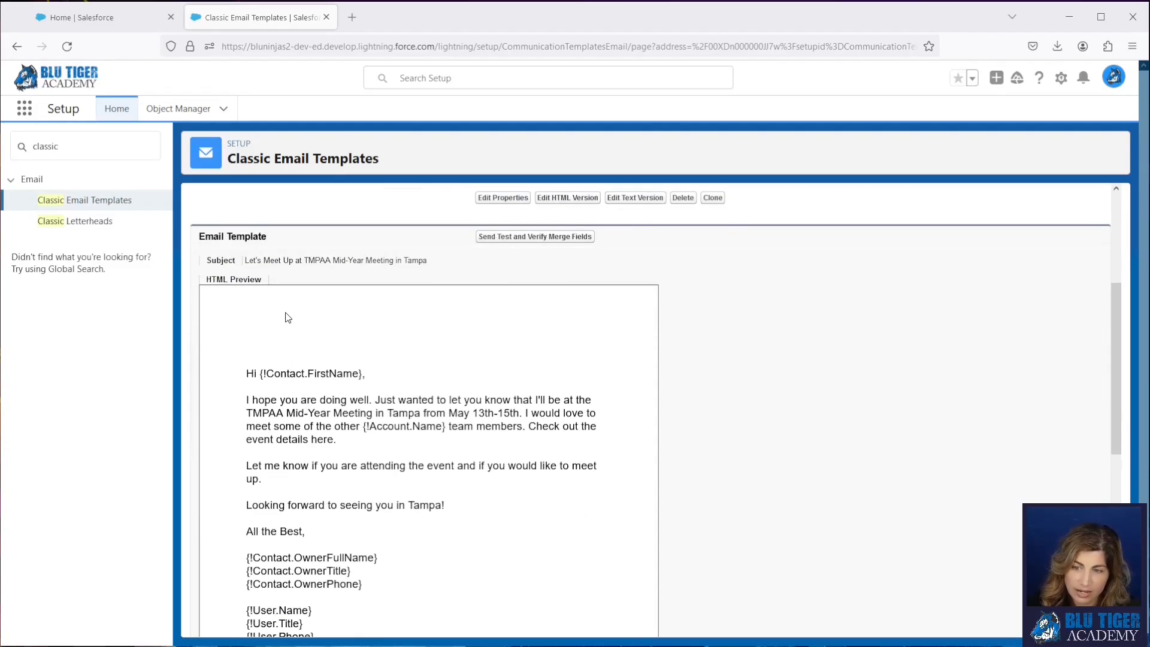
# - Open the Blank Letterhead's layout for editing, setting the Understanding Letterheads introduction page not to show again
pyautogui.scroll(-5, 286, 326)
pyautogui.scroll(3, 284, 394)
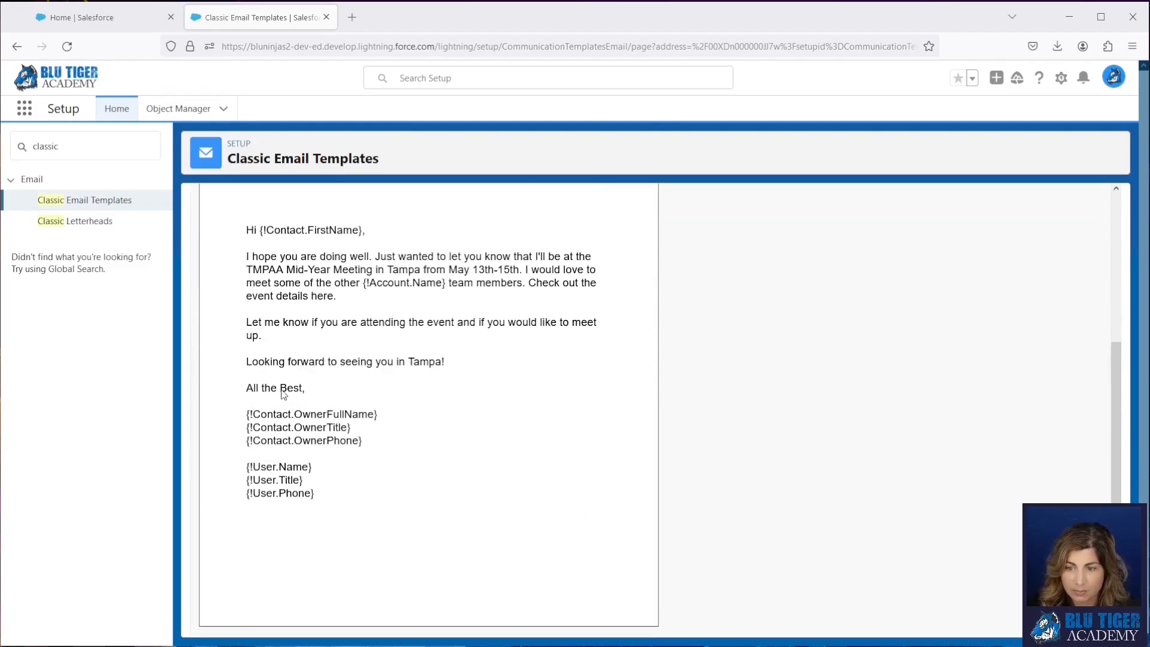
pyautogui.scroll(2, 283, 394)
pyautogui.click(78, 222)
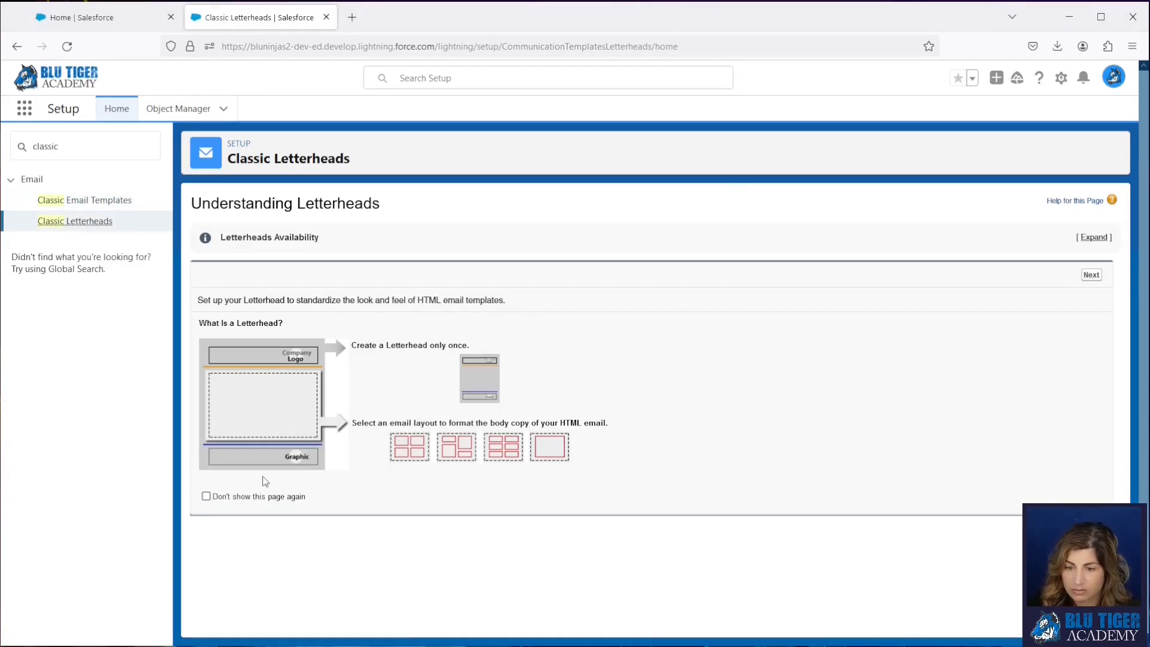
pyautogui.click(207, 496)
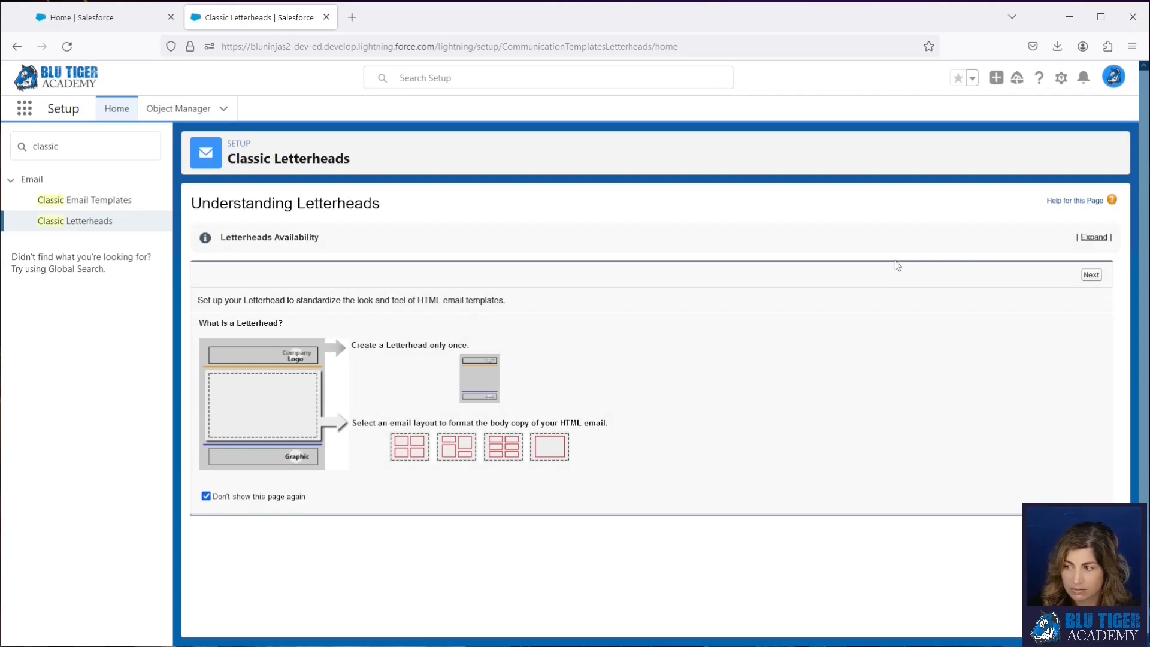
pyautogui.click(1091, 274)
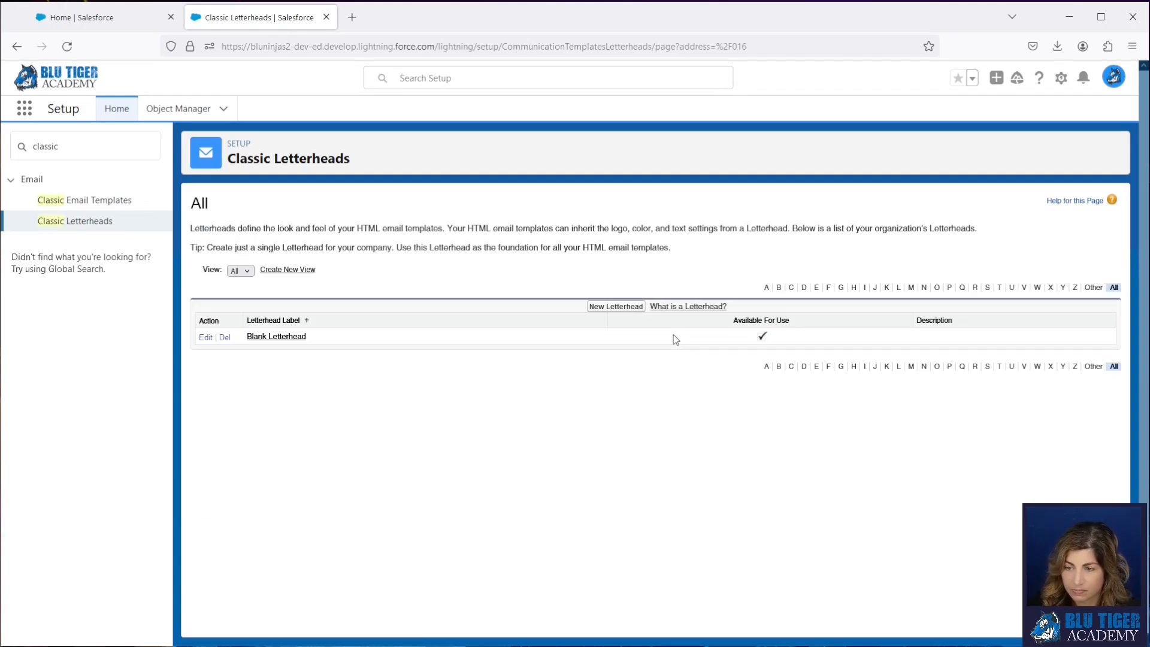
pyautogui.click(277, 337)
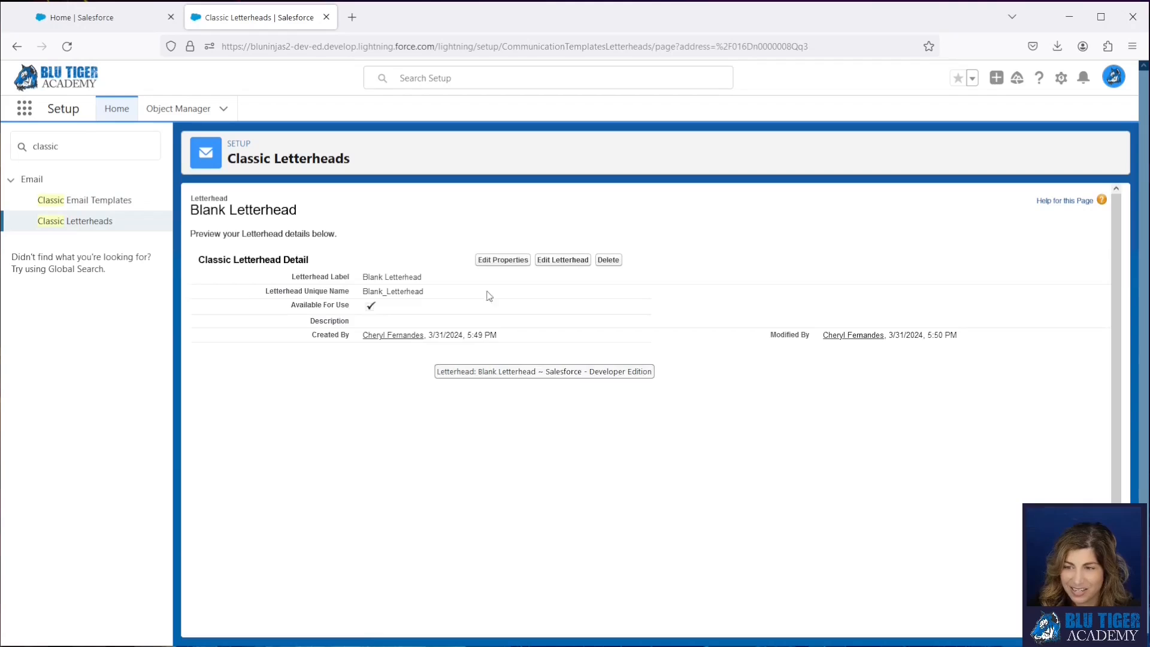
pyautogui.click(564, 261)
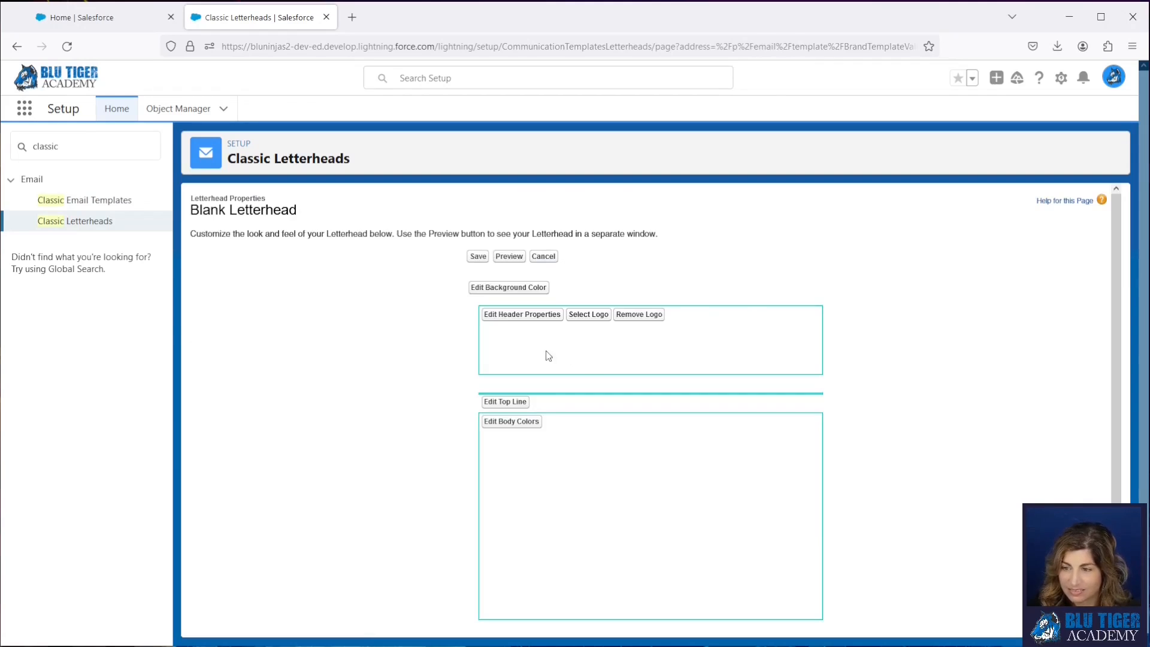
# - Set the letterhead's header height to 0 pixels
pyautogui.click(511, 320)
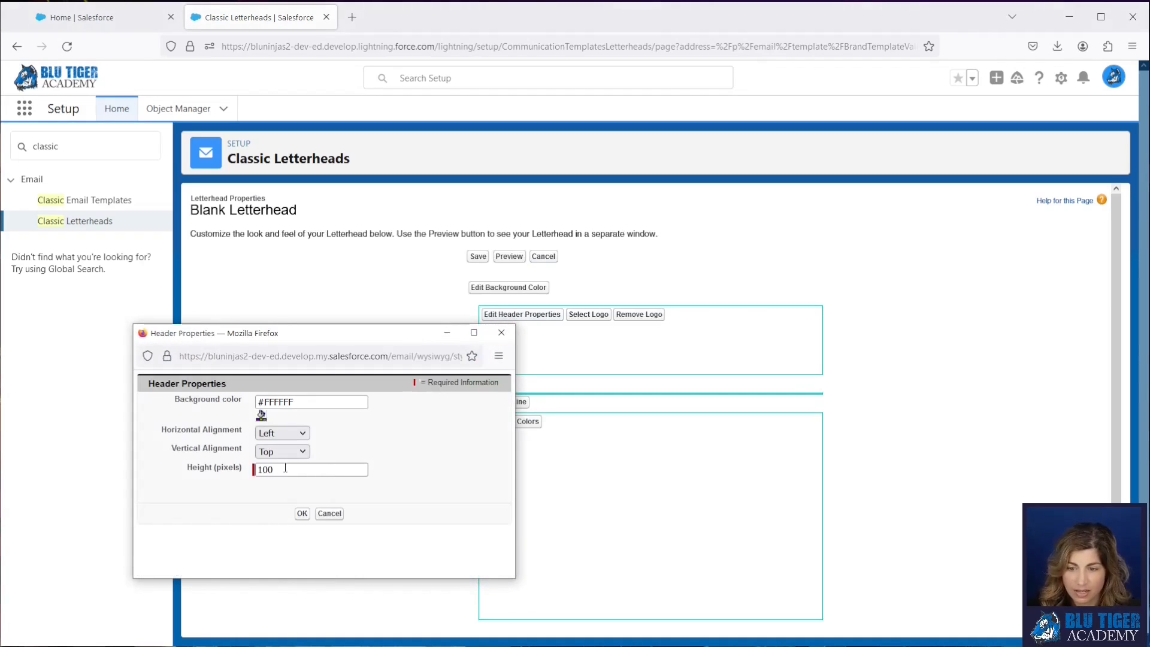
pyautogui.write('1')
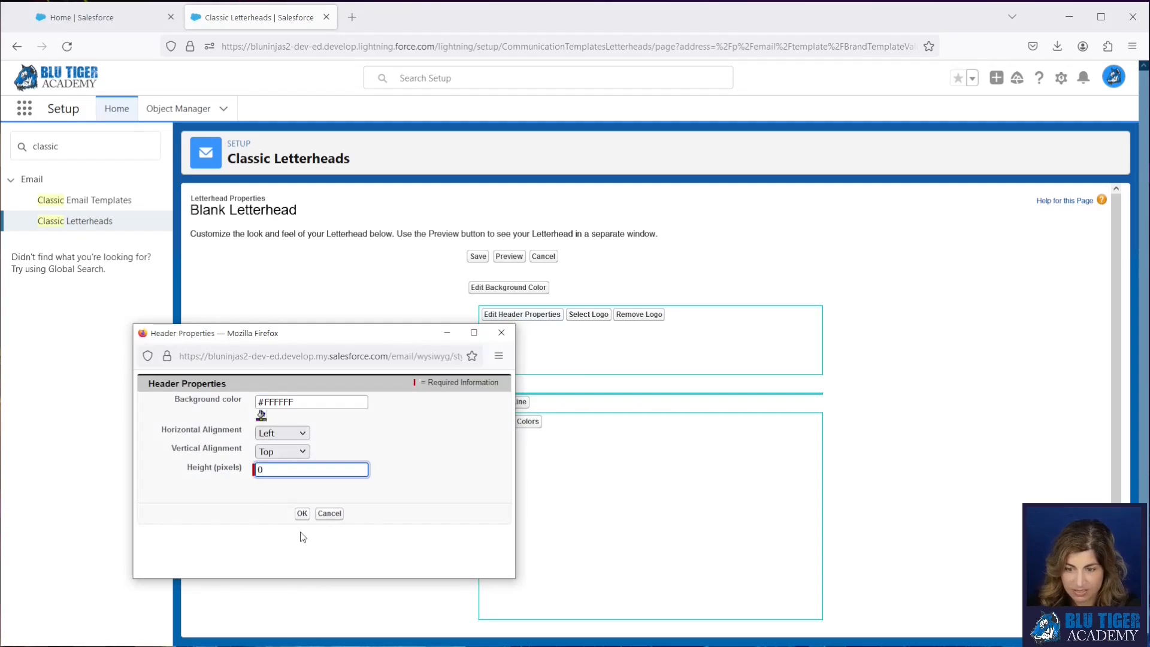
pyautogui.click(304, 514)
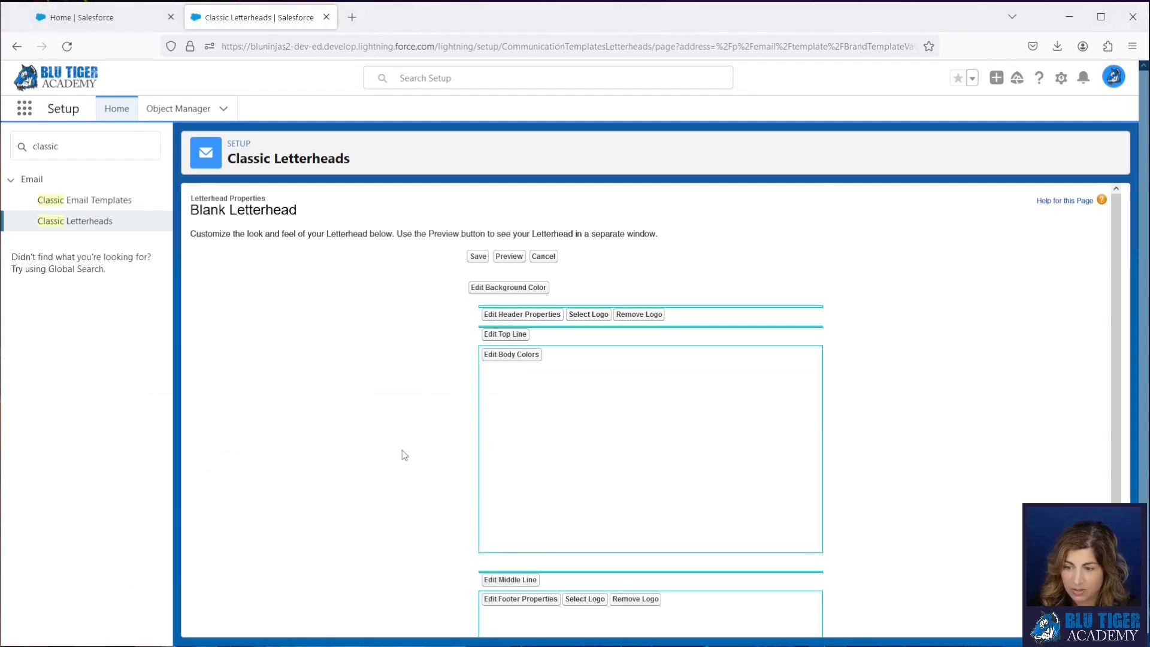
# - Set the letterhead's footer height to 0 pixels and save the letterhead
pyautogui.scroll(-2, 401, 451)
pyautogui.click(512, 522)
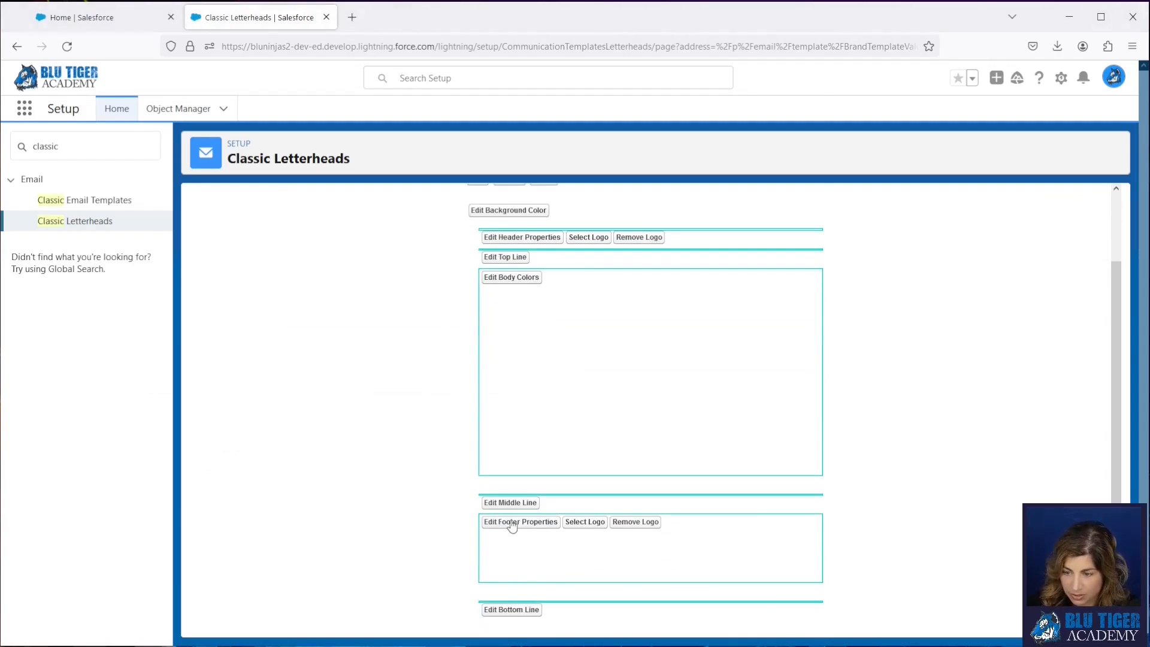
pyautogui.moveTo(354, 538); pyautogui.dragTo(346, 186)
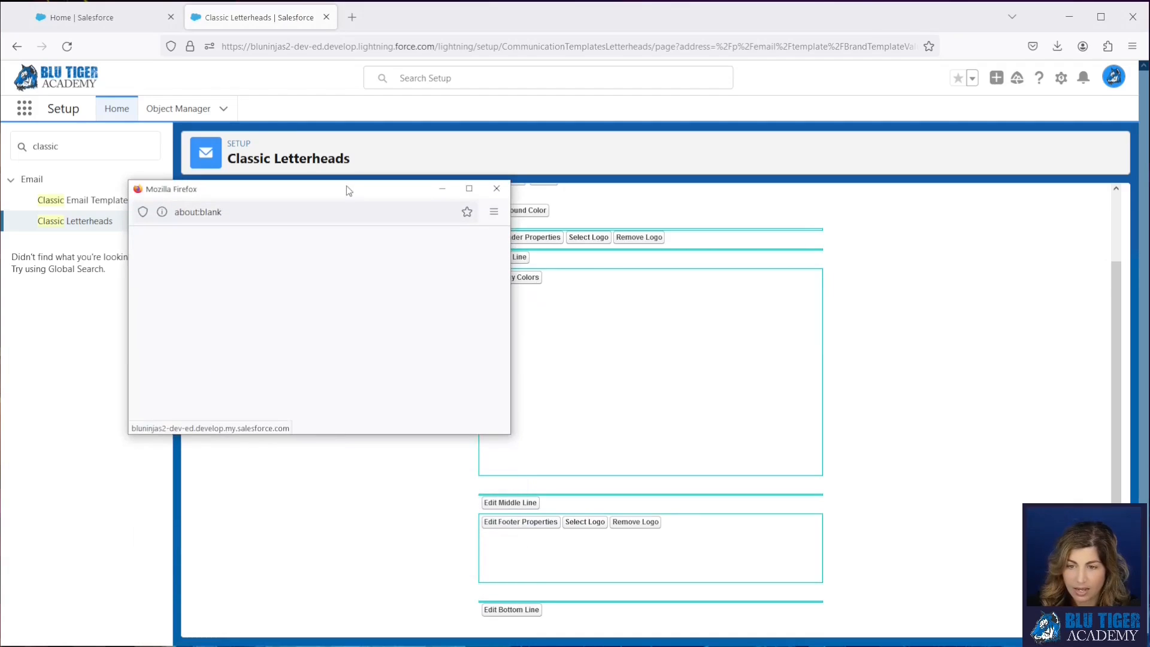
pyautogui.moveTo(272, 326); pyautogui.dragTo(201, 318)
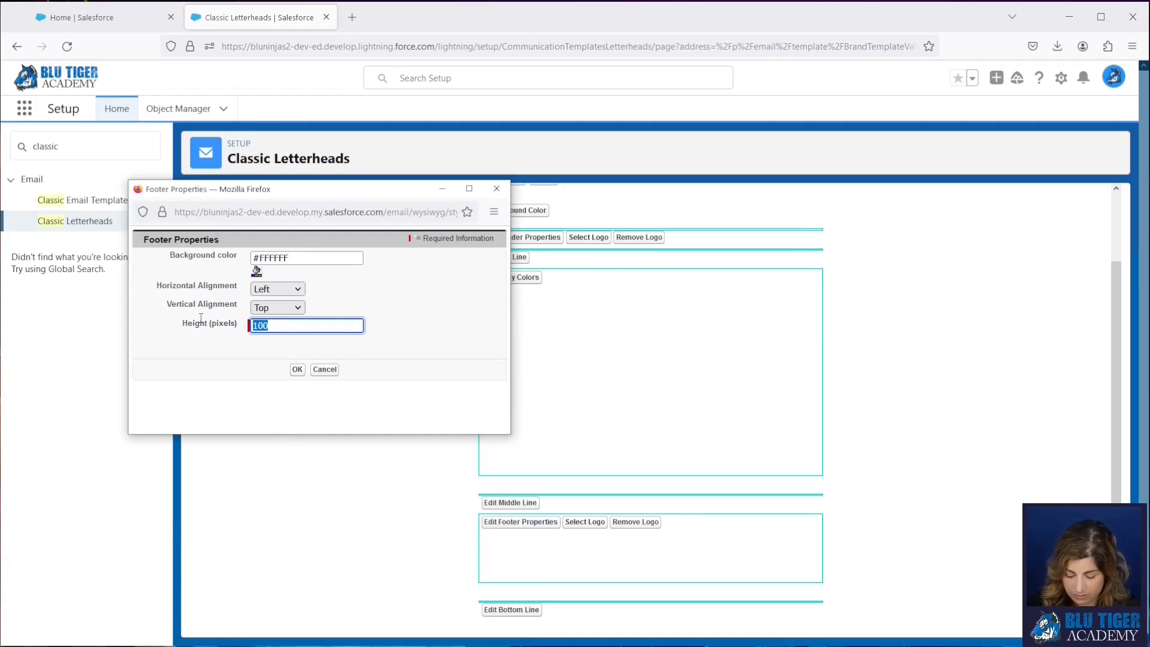
pyautogui.write('0')
pyautogui.click(298, 374)
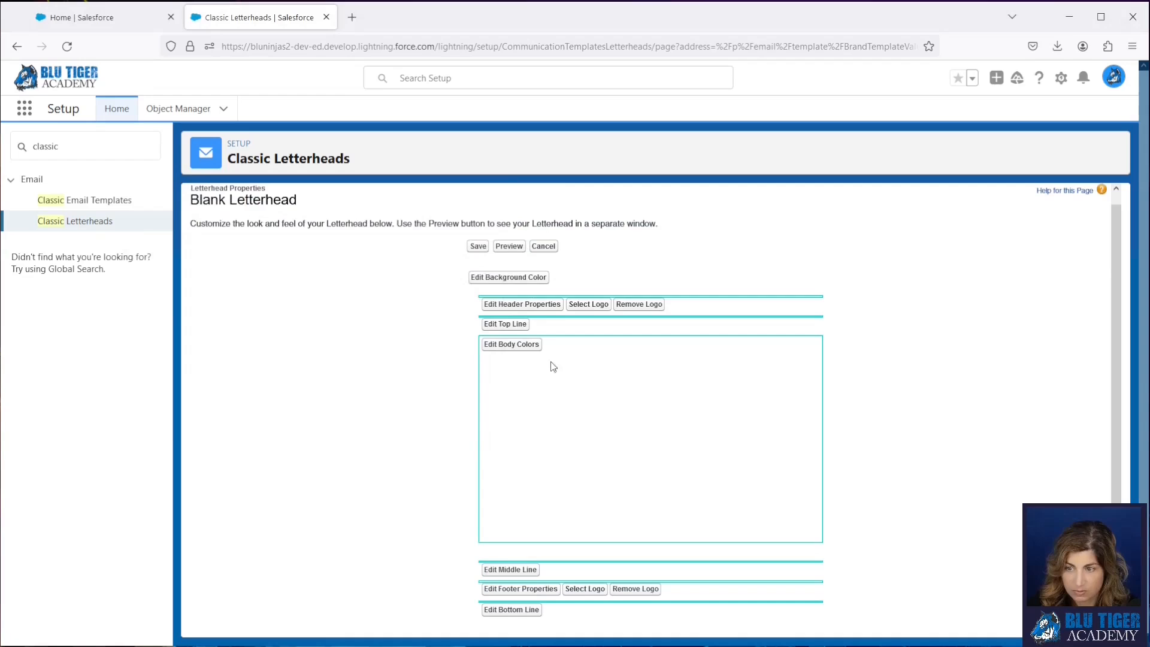
pyautogui.click(476, 248)
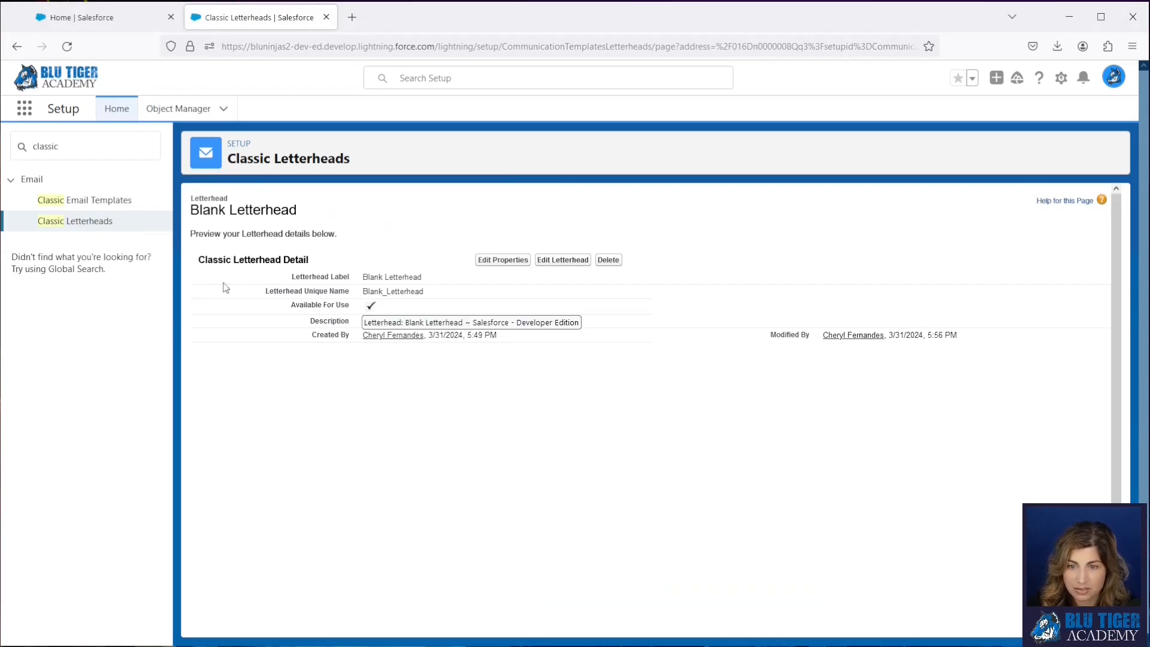
# - Open the TMPAA Mid-Year Meeting Invite template and examine the spacing in its HTML preview
pyautogui.click(97, 204)
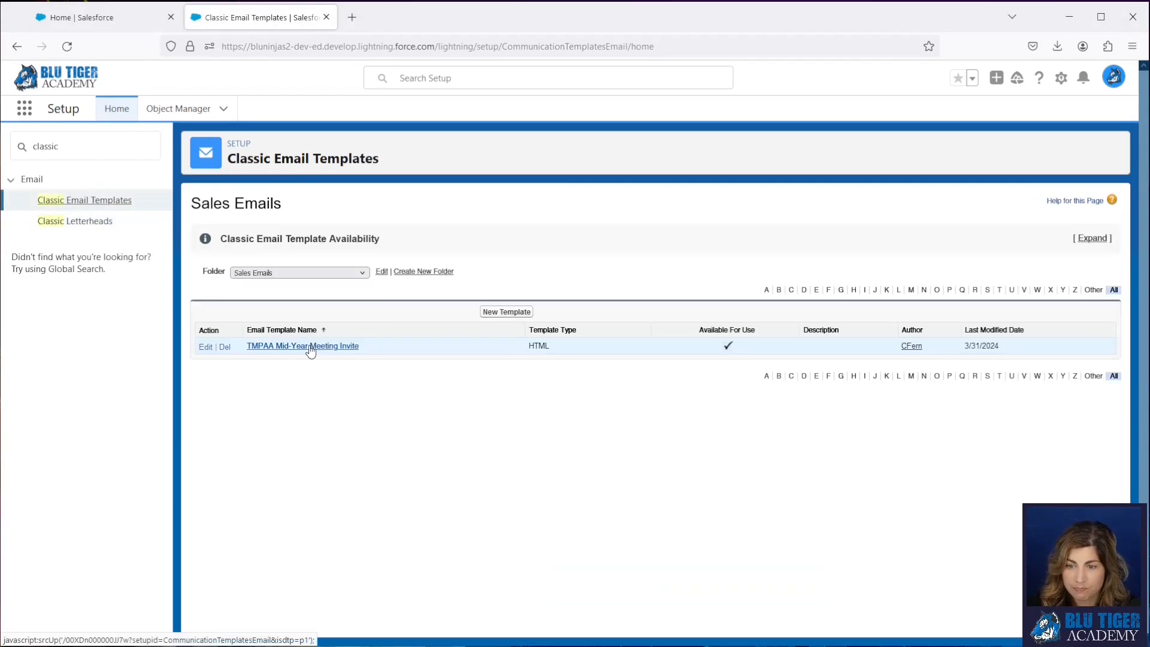
pyautogui.click(304, 350)
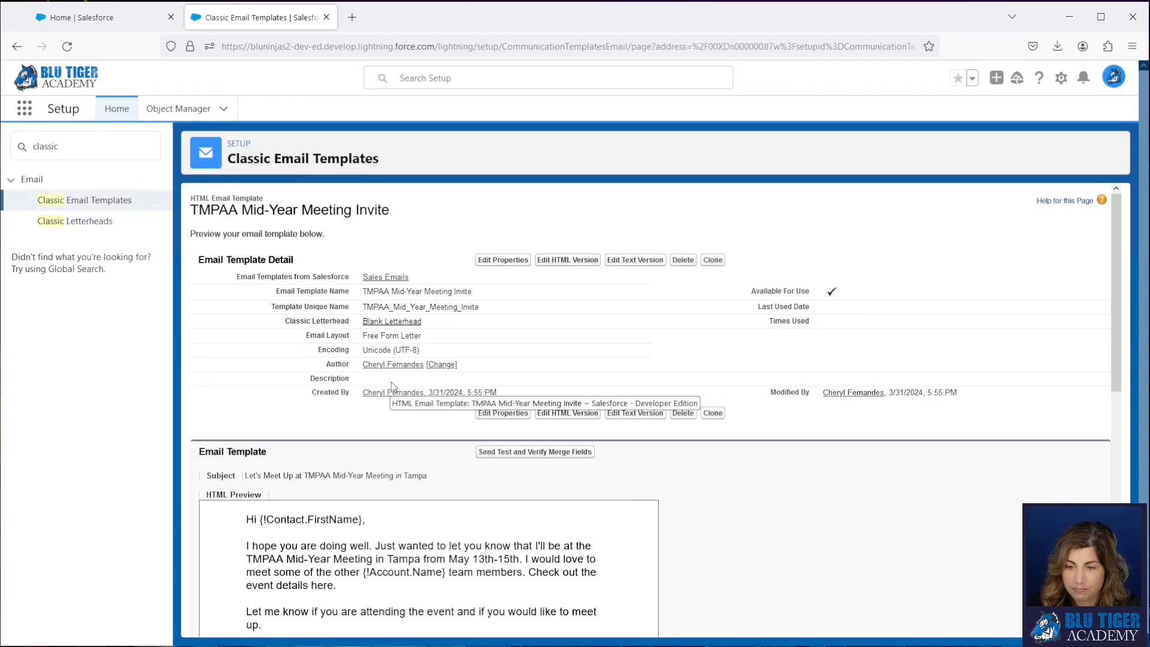
pyautogui.scroll(-4, 390, 382)
pyautogui.scroll(4, 390, 402)
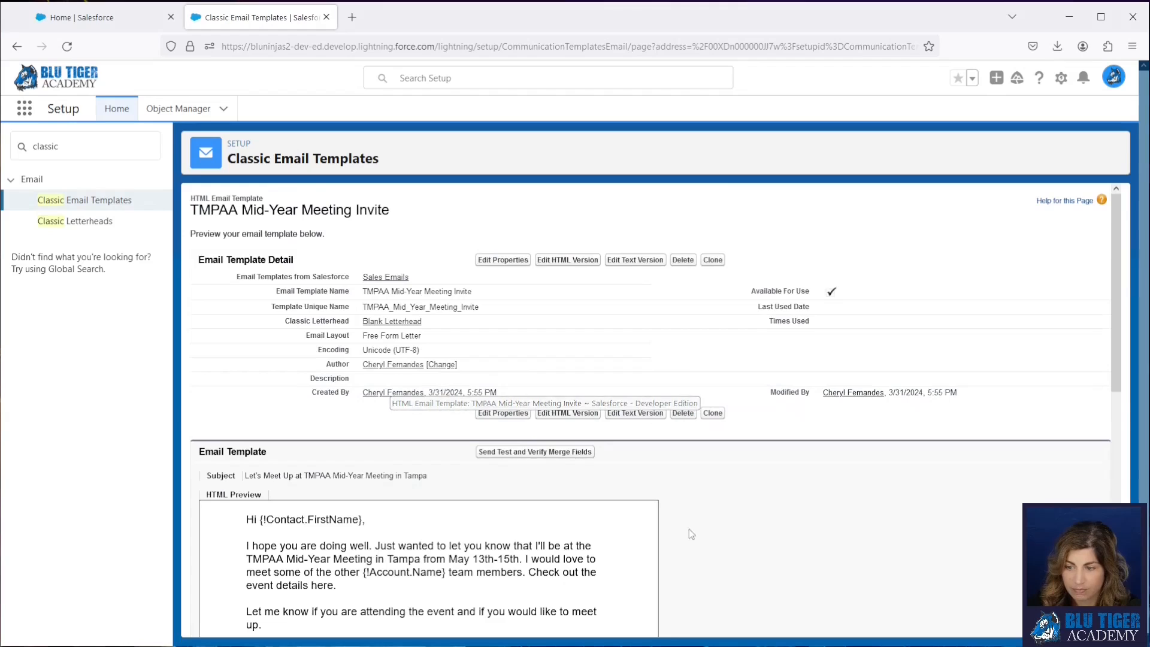
pyautogui.scroll(-1, 510, 415)
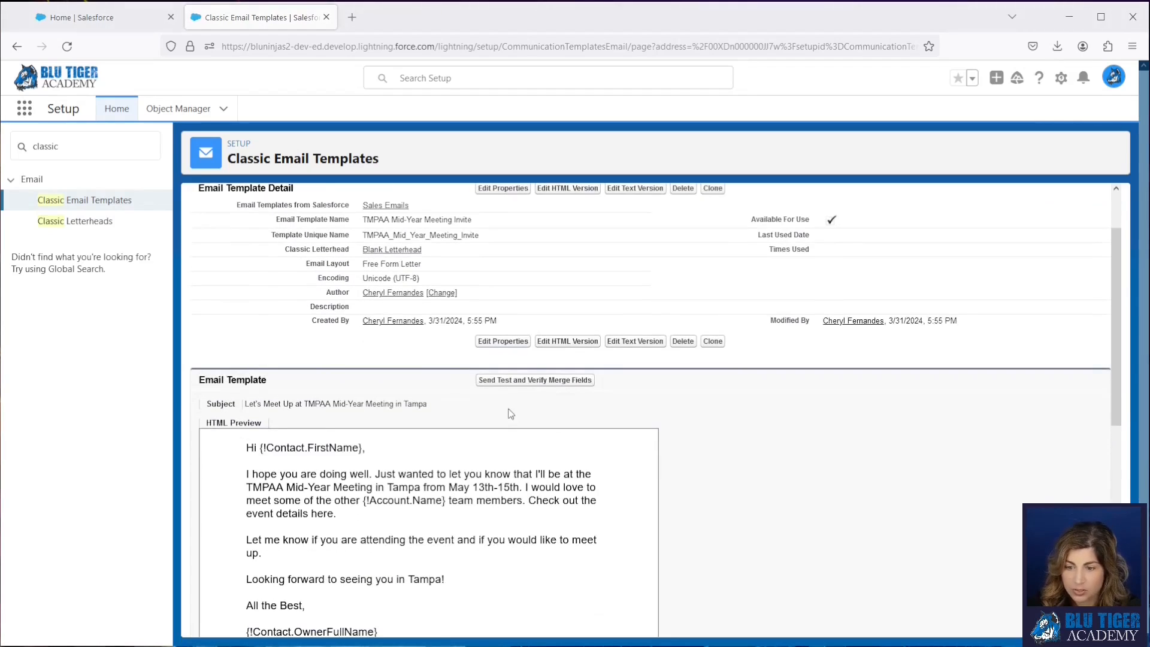
# - Edit the template's HTML version so the end of the first paragraph reads "Check out the event details here."
pyautogui.click(558, 343)
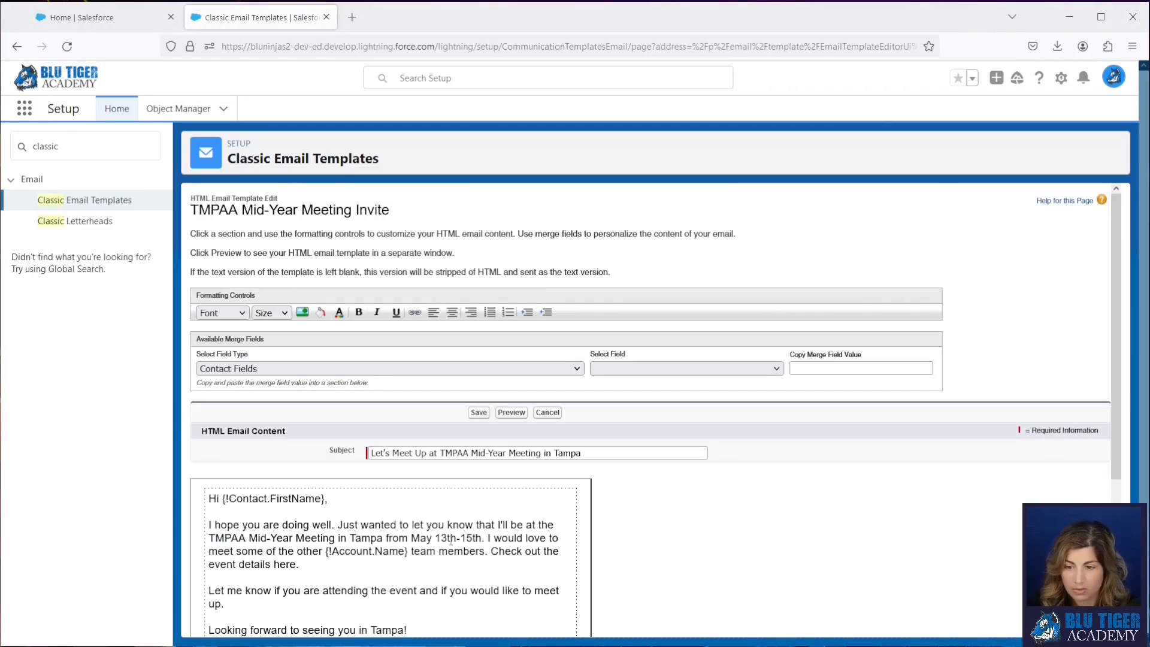
pyautogui.scroll(-2, 386, 515)
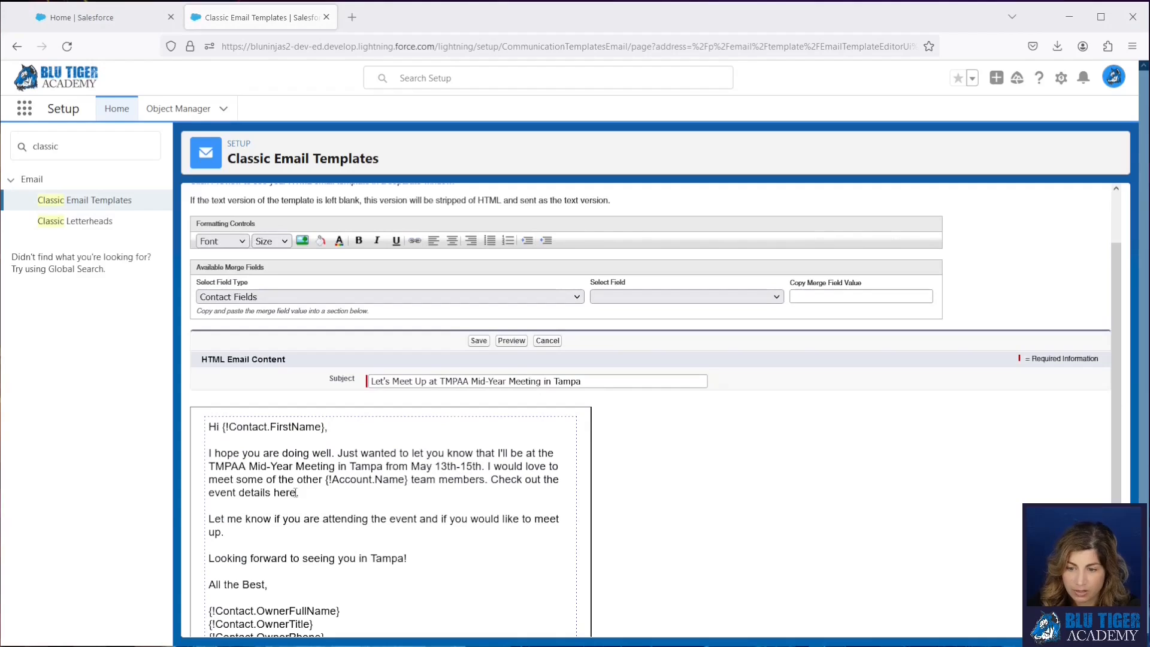
pyautogui.moveTo(296, 492); pyautogui.dragTo(221, 492)
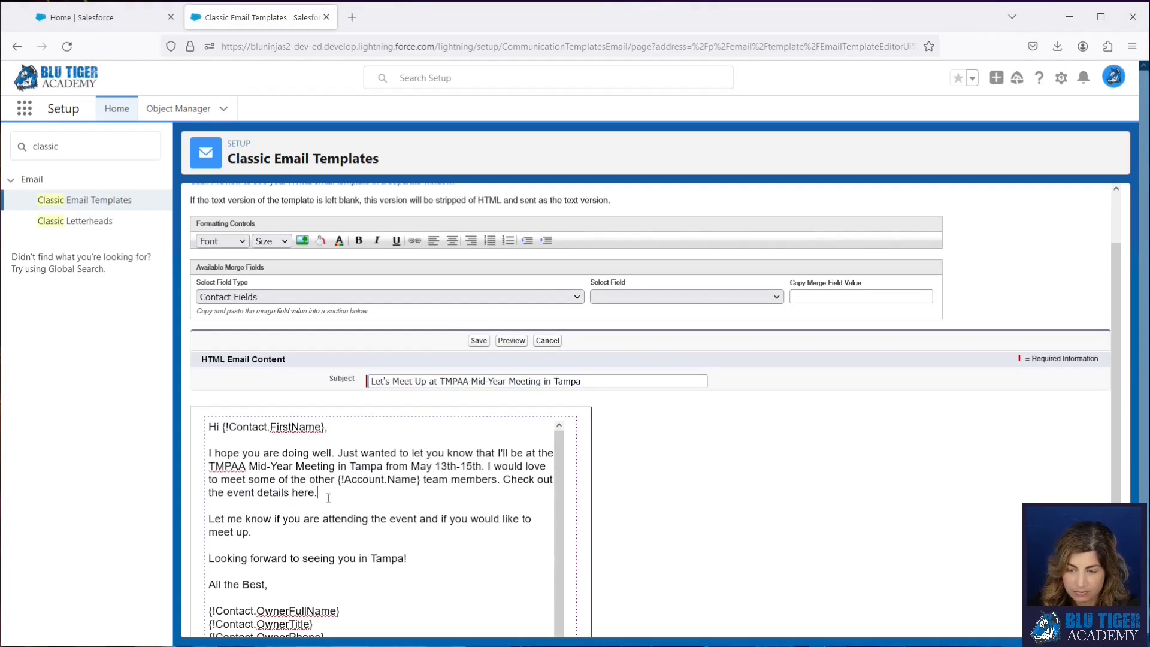
# - Turn the words "event details here" into a hyperlink using the copied event URL
pyautogui.moveTo(316, 493); pyautogui.dragTo(227, 492)
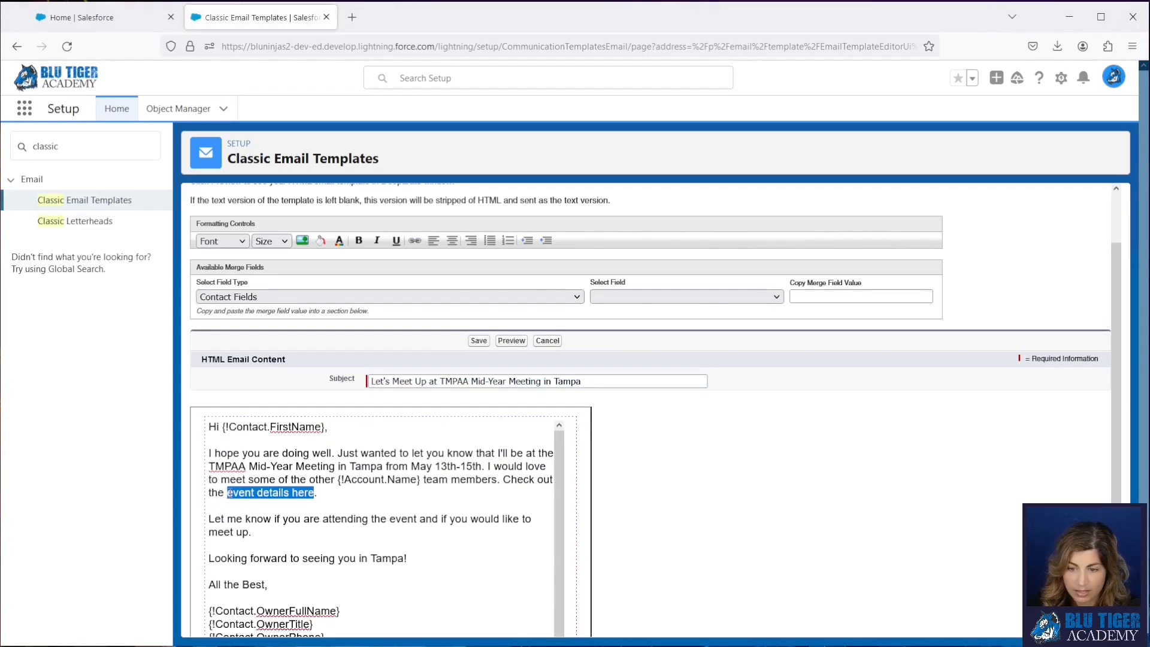
pyautogui.click(415, 240)
pyautogui.press('BackSpace')
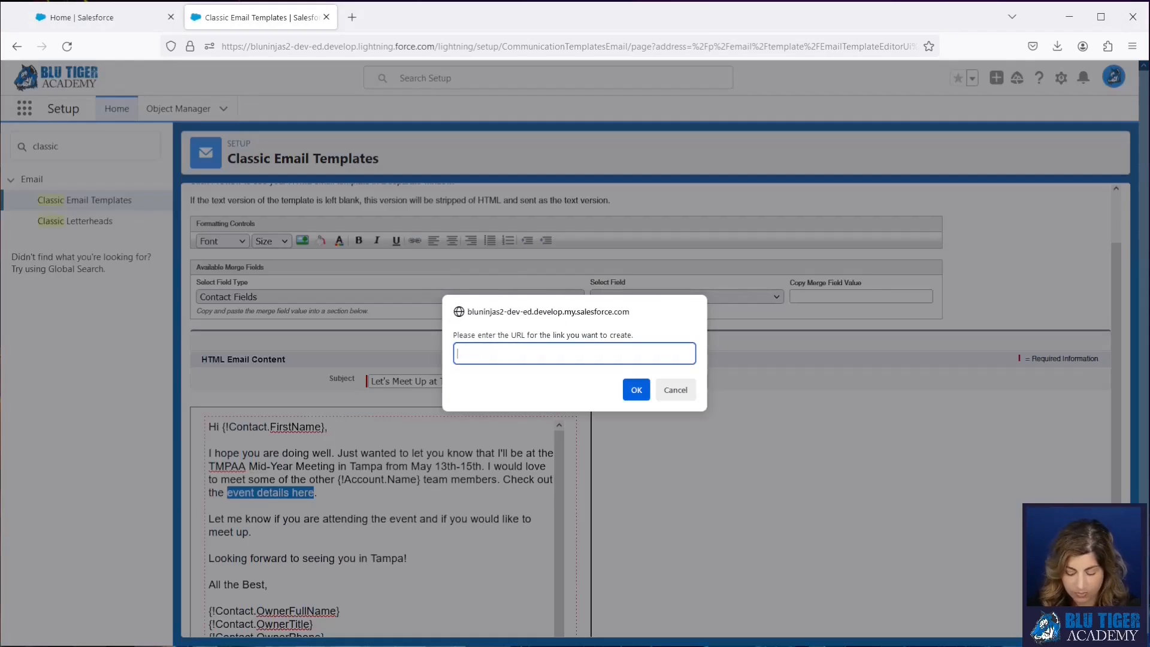
pyautogui.write('https://www.targetmkts.com/events/2024-mid-year-meeting')
pyautogui.click(637, 399)
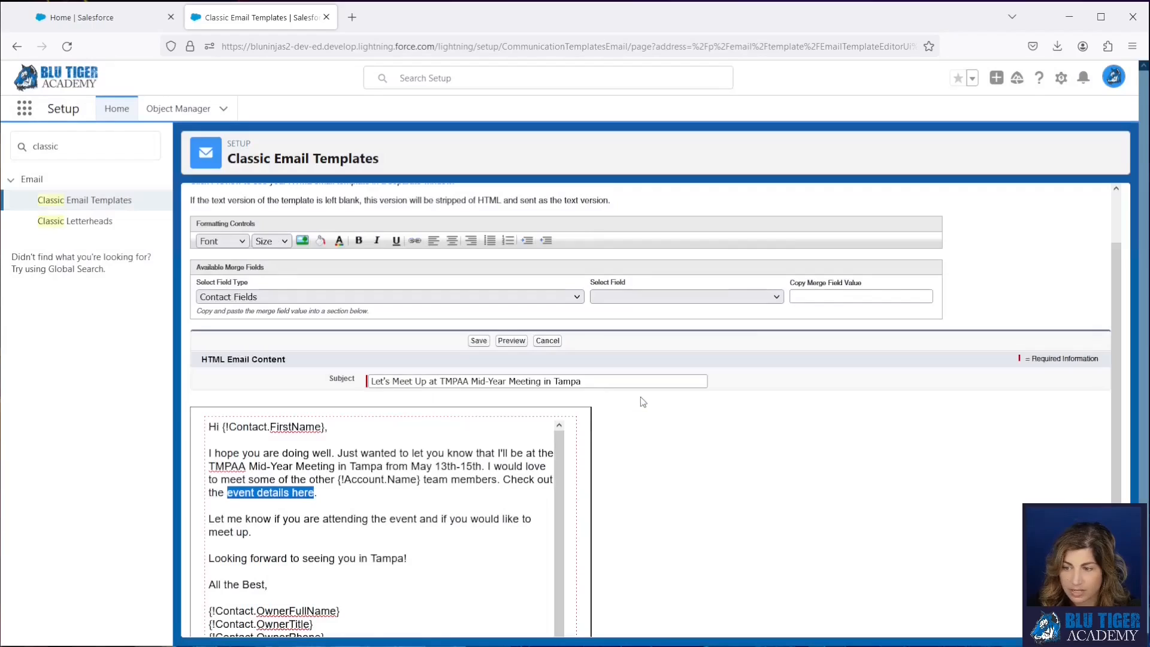
pyautogui.click(366, 497)
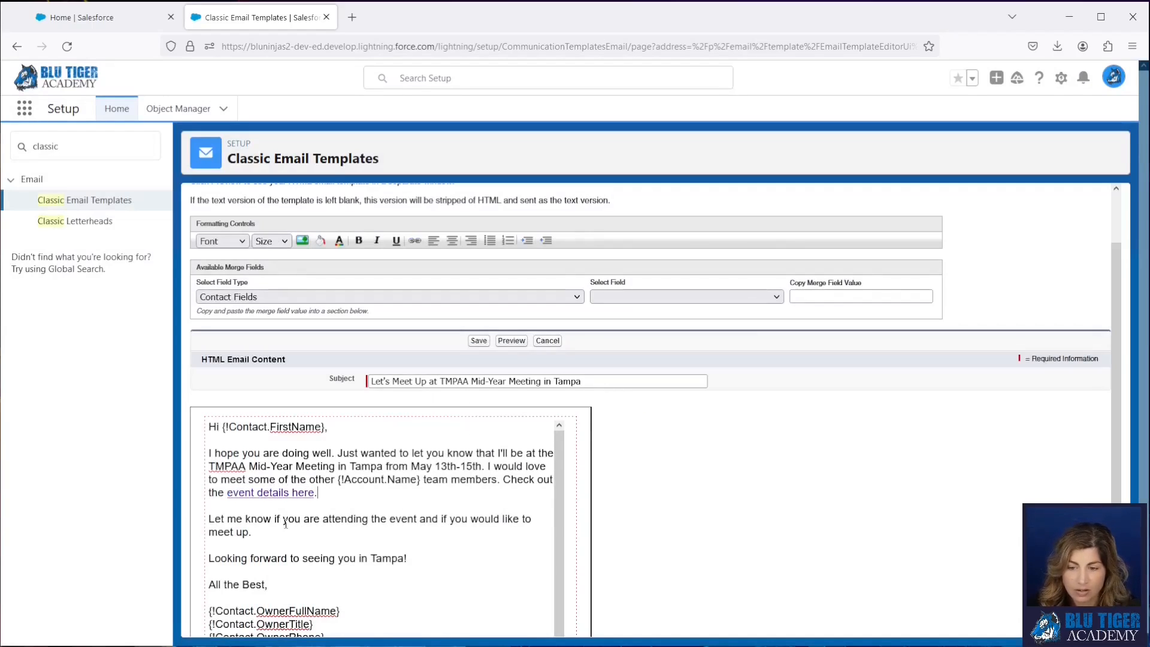
# - Insert "We are having a cocktail reception for our favorite customers at the Marriott Water Street on the 13th @ 4:30 PM." before "Let me know"
pyautogui.scroll(-1, 285, 524)
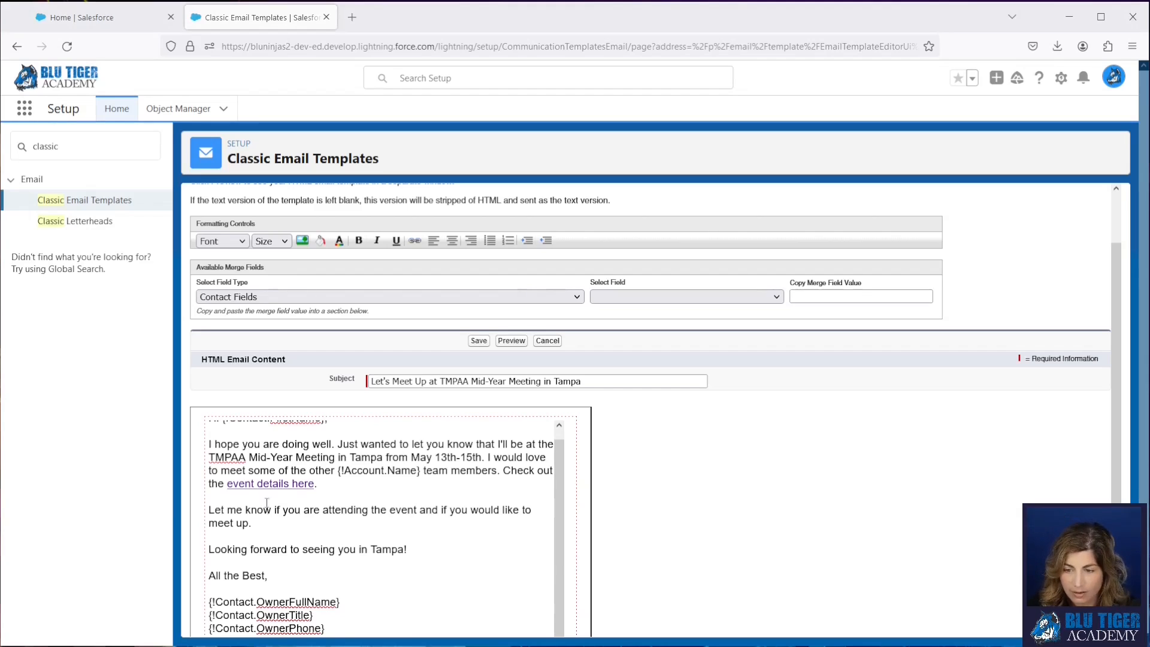
pyautogui.click(210, 510)
pyautogui.write('We are having a cocktail reception for our favorite customers at the Marriott Water Street on the 13th @ 4:30 PM.')
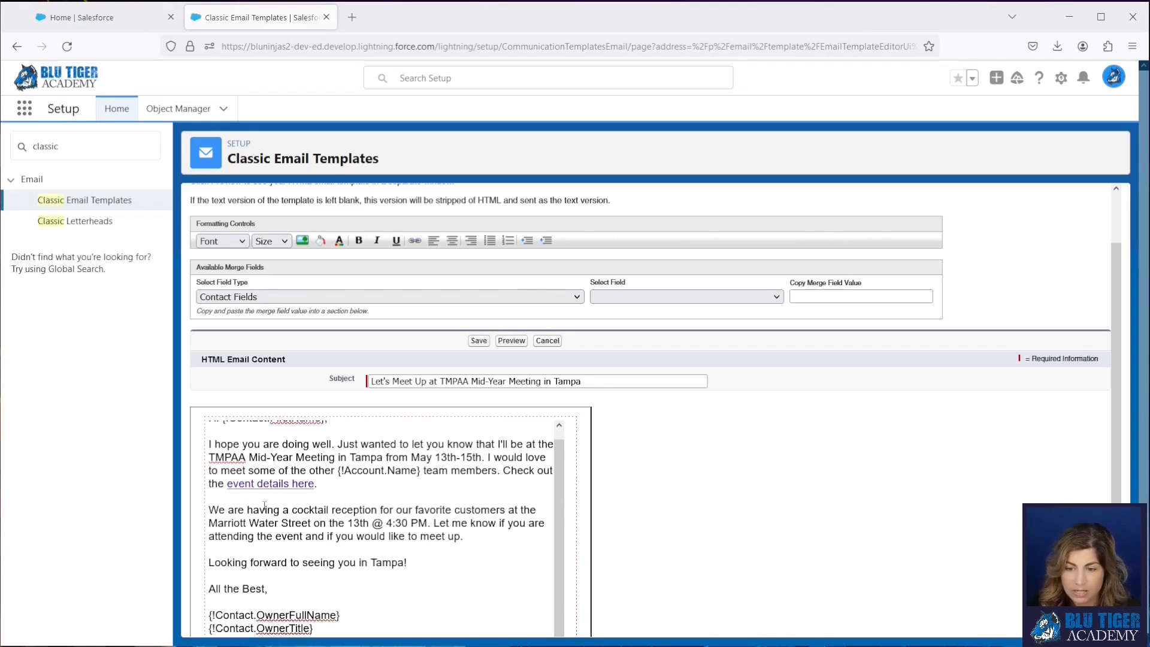
# - Start an IF formula with {!IF( before the cocktail reception sentence and look through the contact merge fields for Account Status
pyautogui.click(211, 515)
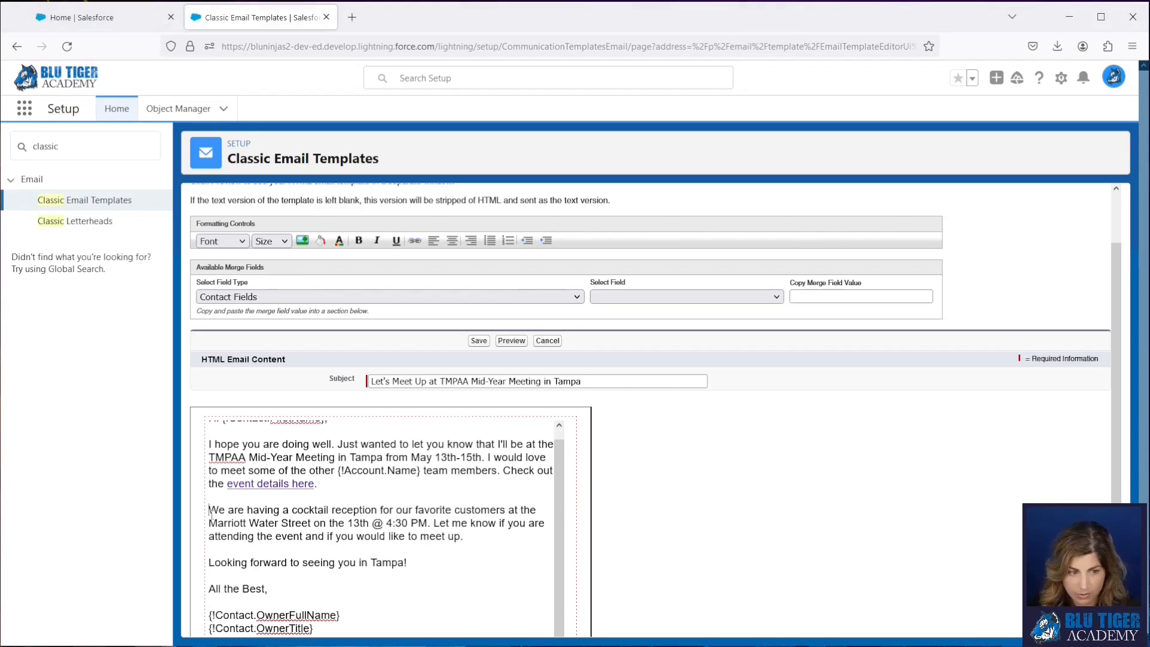
pyautogui.write('{!IF')
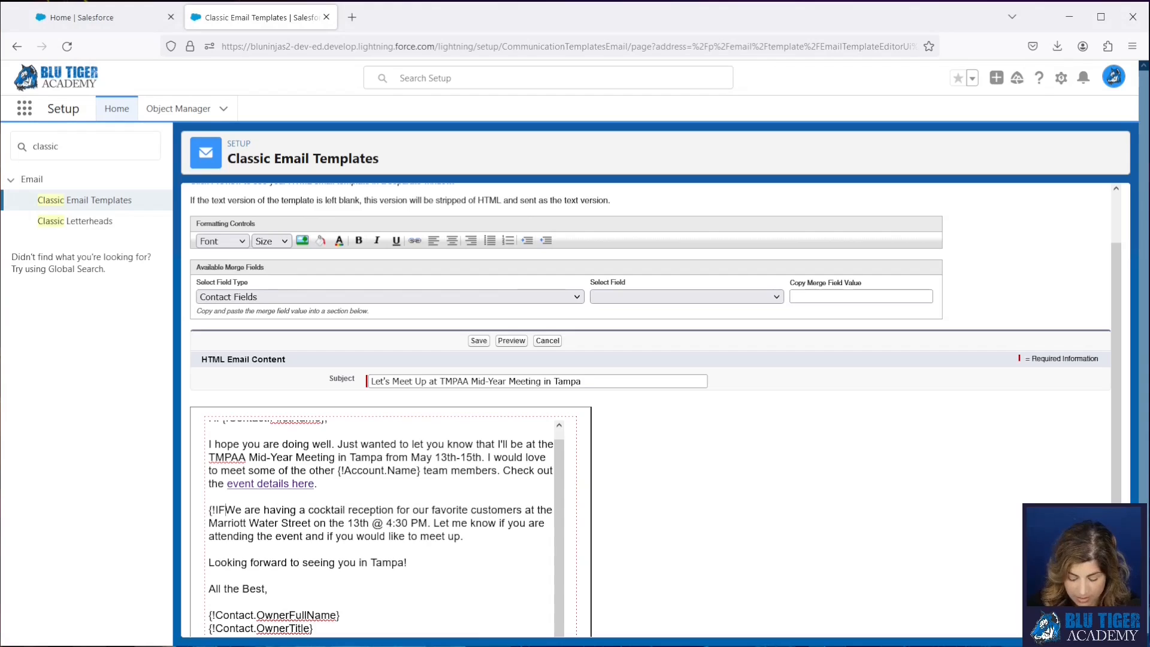
pyautogui.write('(')
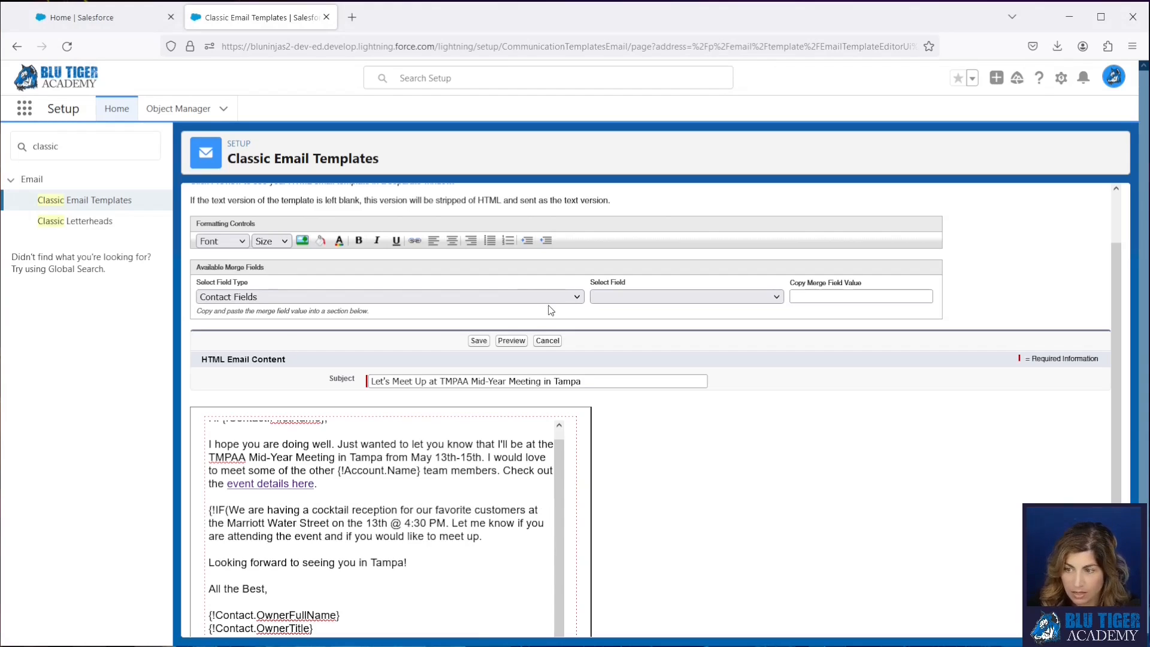
pyautogui.click(615, 295)
pyautogui.scroll(-10, 688, 437)
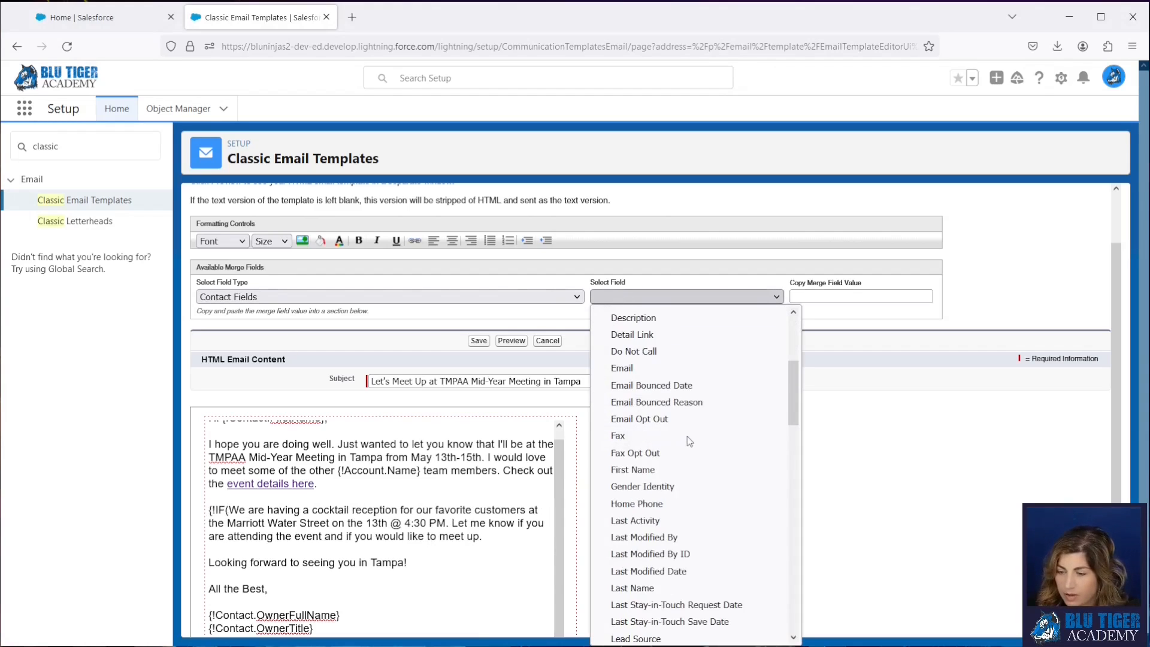
pyautogui.scroll(-10, 687, 441)
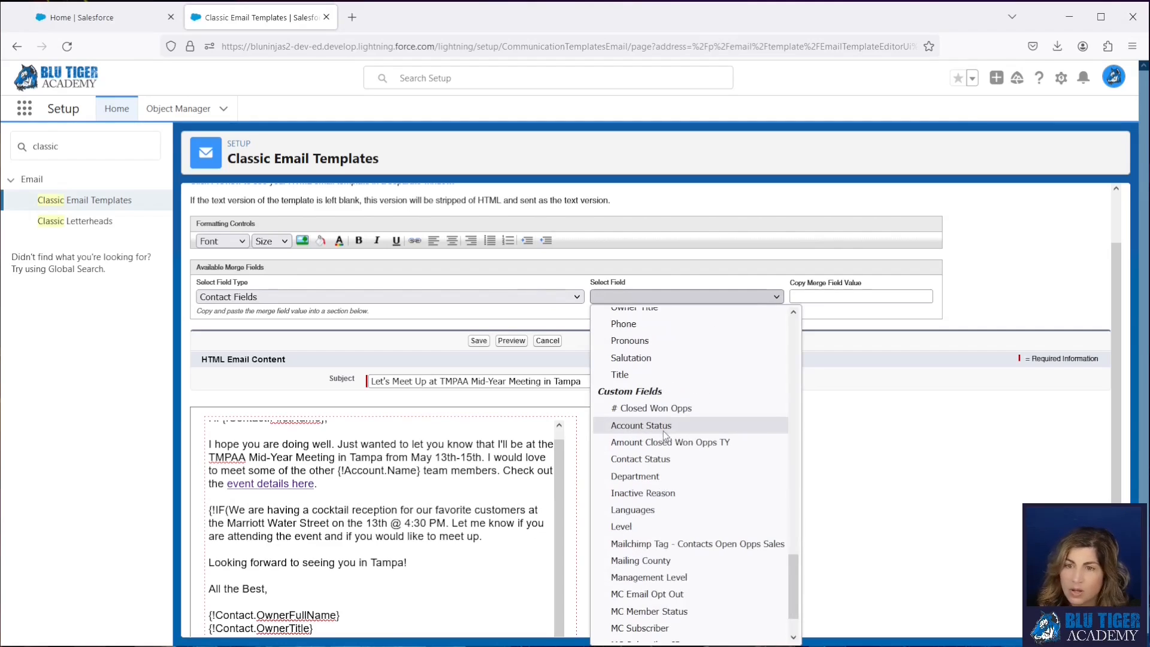
# - Show the recently viewed accounts in the Sales app and check the Status value of Walt Disney World
pyautogui.click(109, 22)
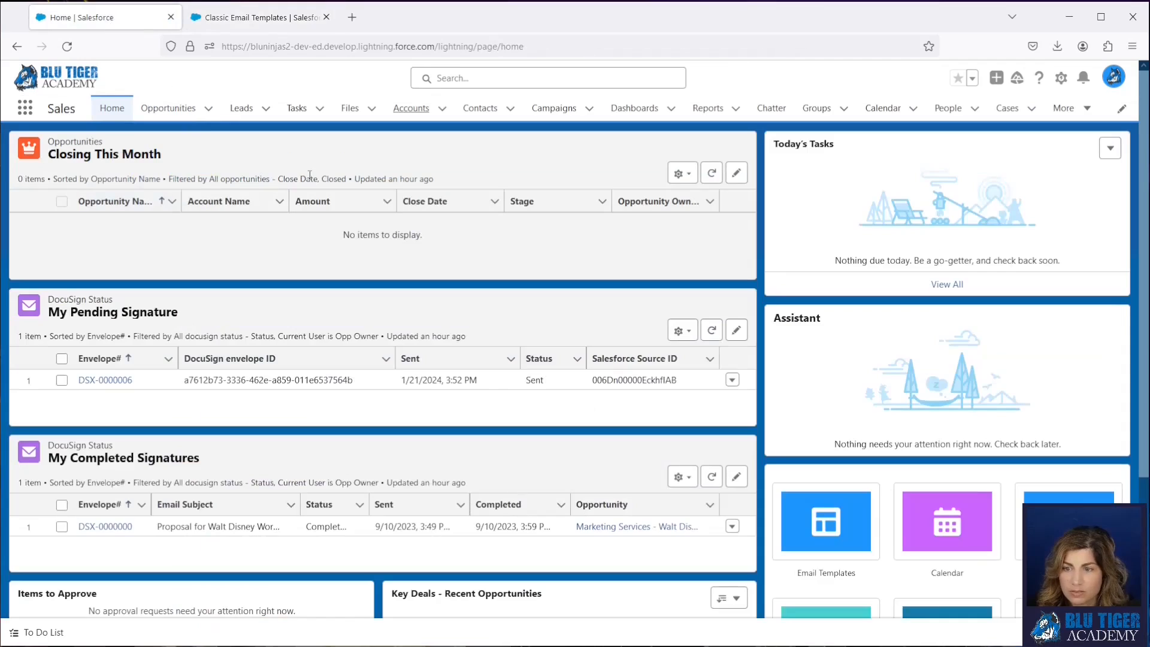
pyautogui.click(410, 108)
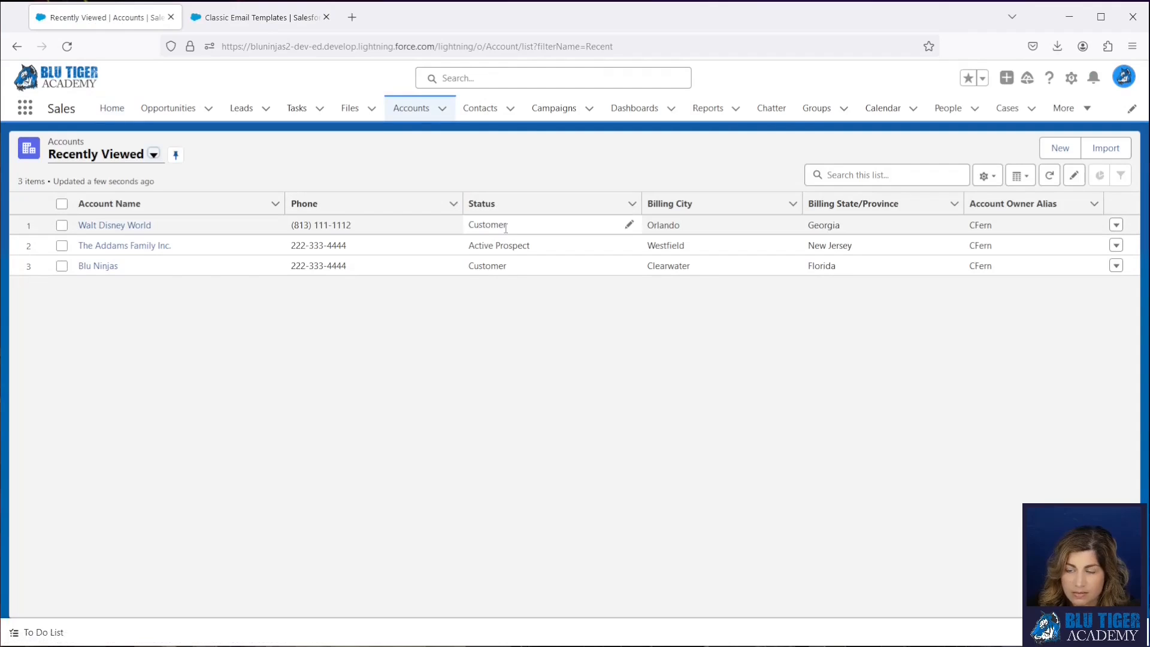
pyautogui.moveTo(511, 231); pyautogui.dragTo(472, 230)
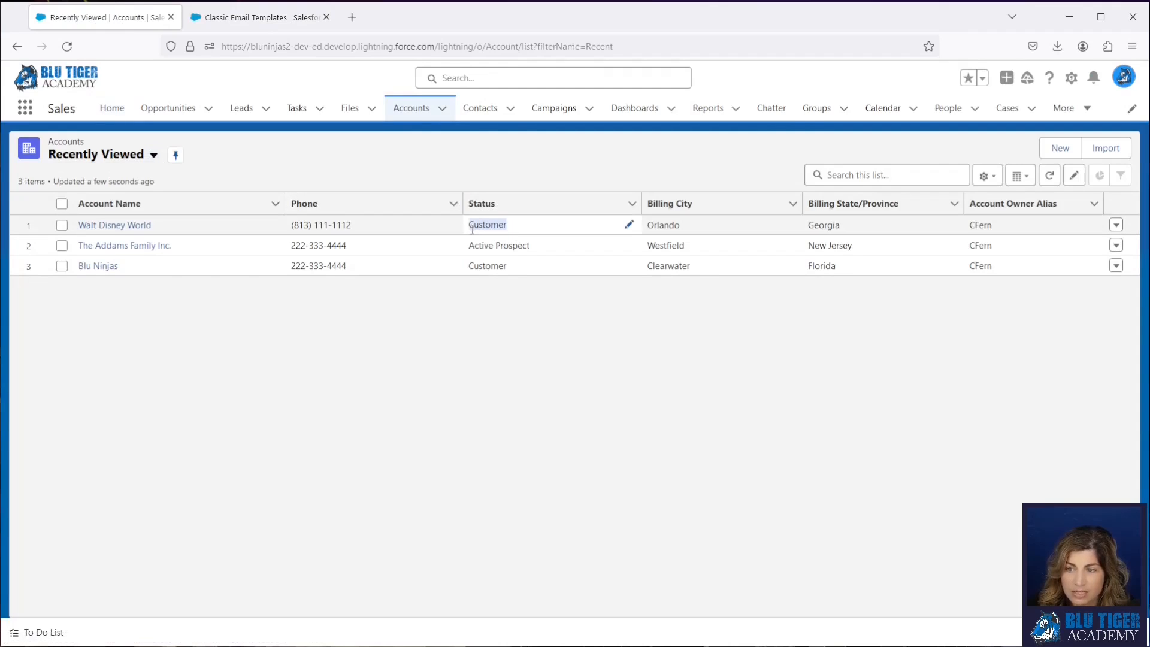
# - Look through the Status options available for the Walt Disney World account without choosing a different one
pyautogui.click(628, 226)
pyautogui.click(573, 234)
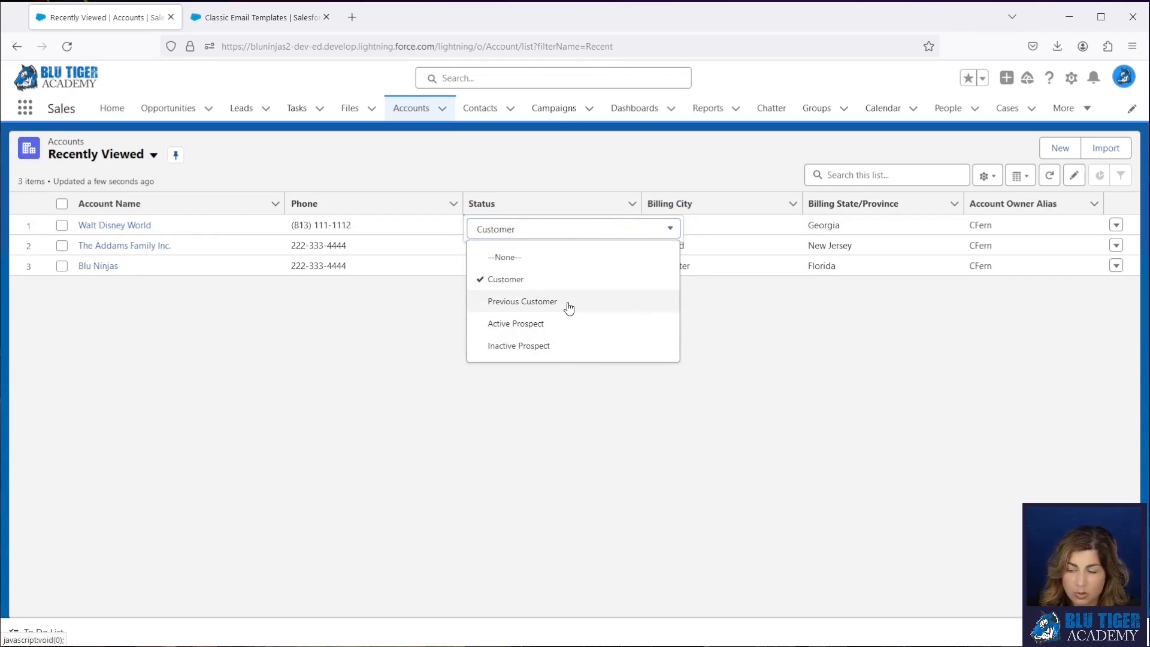
pyautogui.click(530, 172)
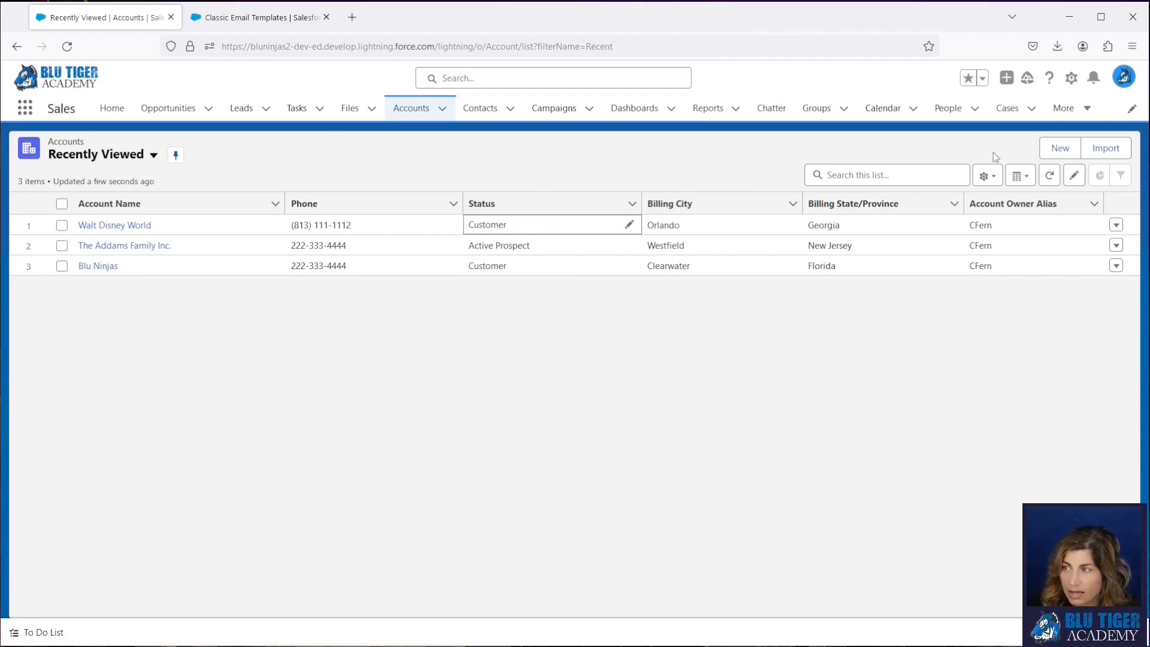
# - In Setup's object management, examine the formula and help text of the Contact object's Account Status field
pyautogui.click(1071, 80)
pyautogui.click(1012, 115)
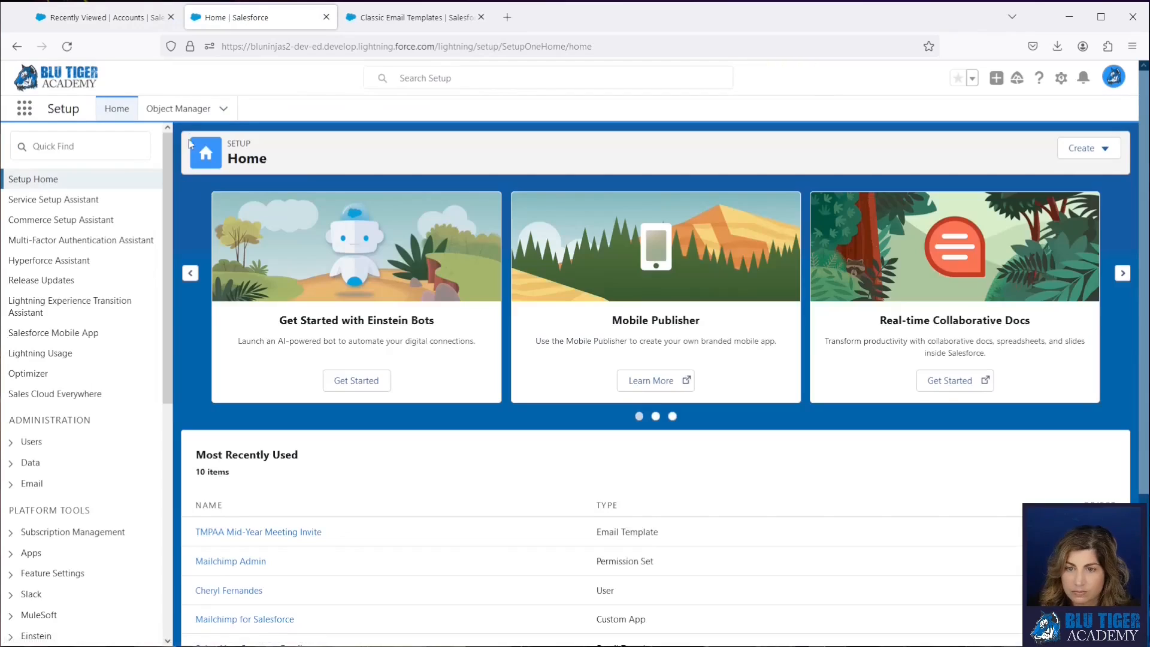
pyautogui.click(178, 108)
pyautogui.scroll(-12, 143, 397)
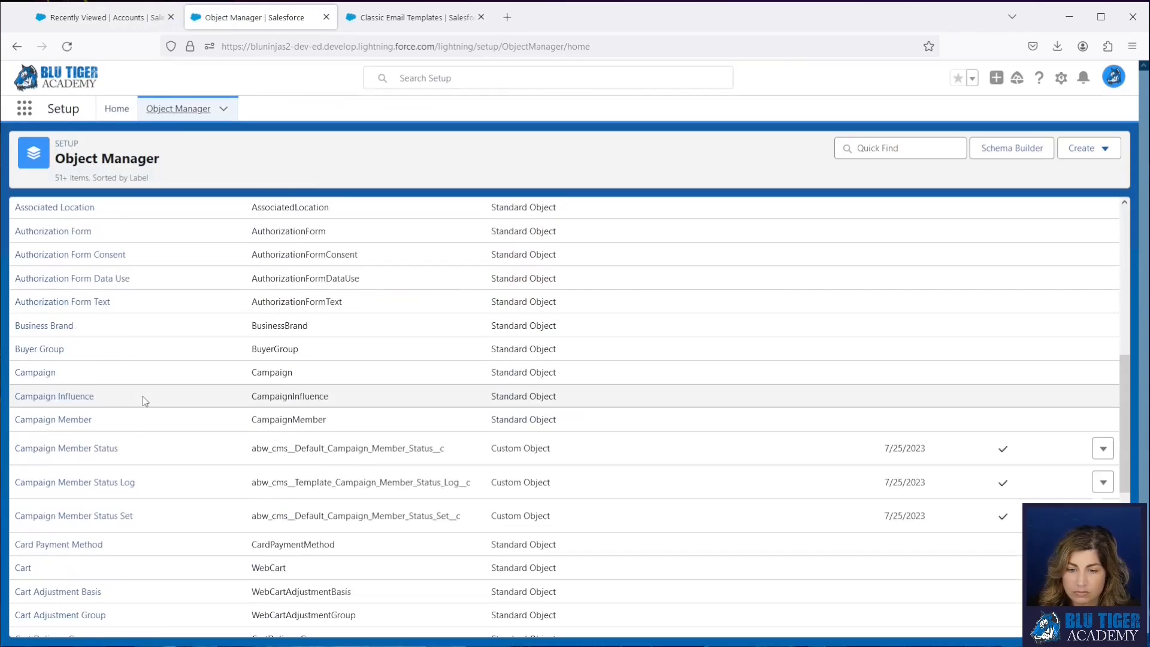
pyautogui.scroll(-10, 85, 482)
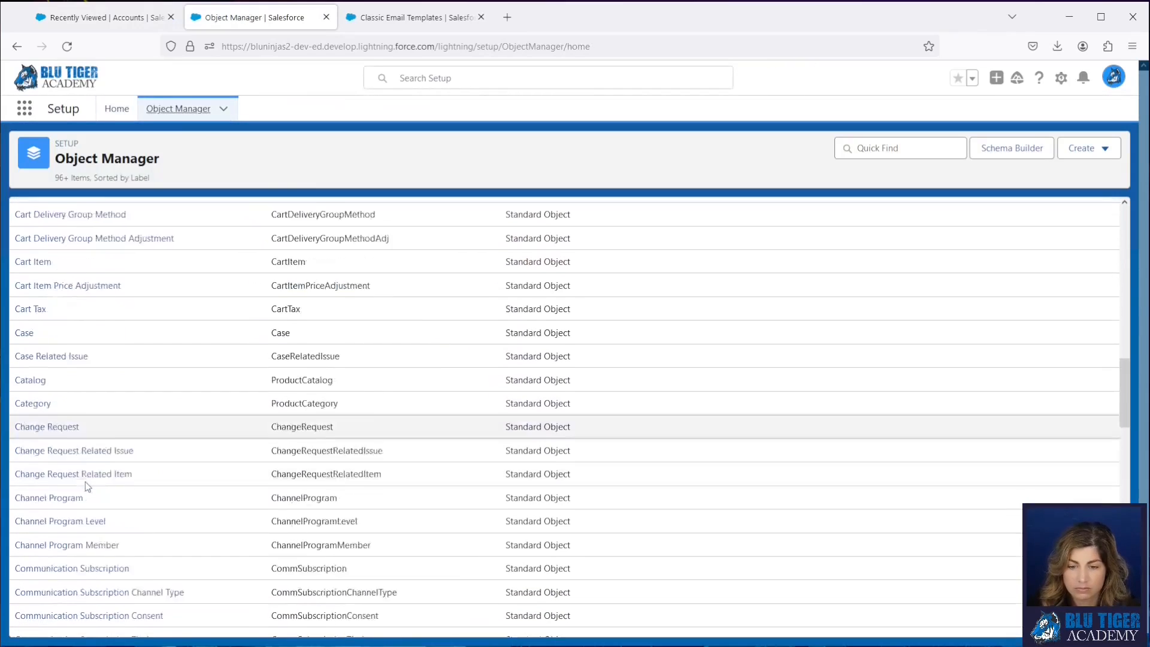
pyautogui.click(31, 396)
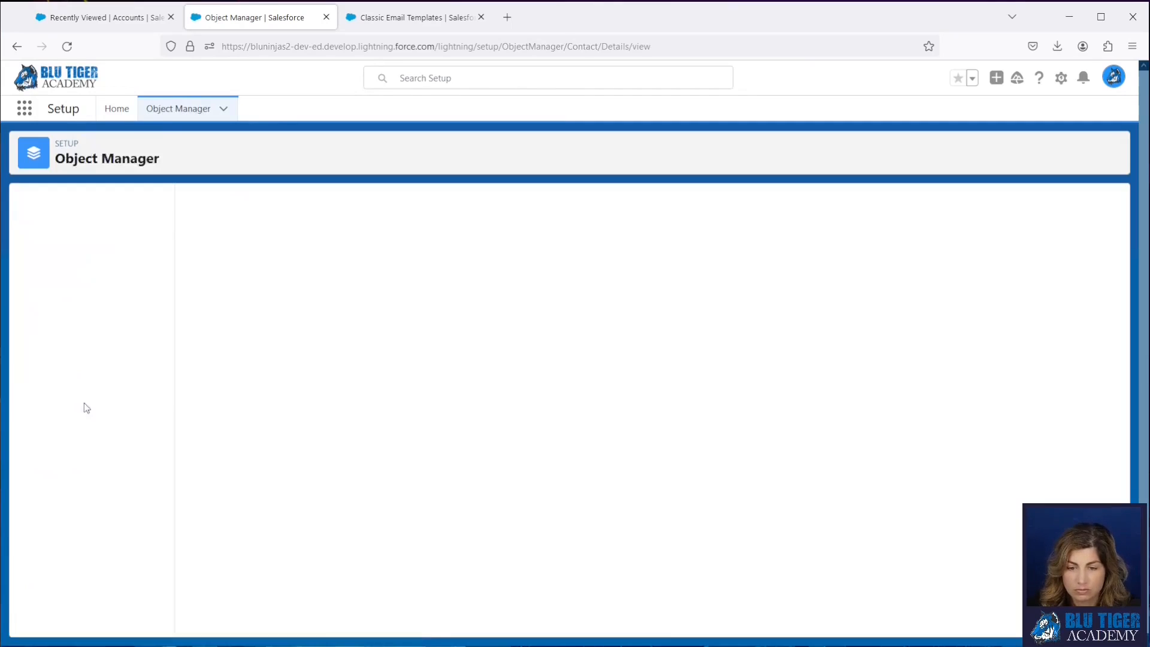
pyautogui.click(82, 233)
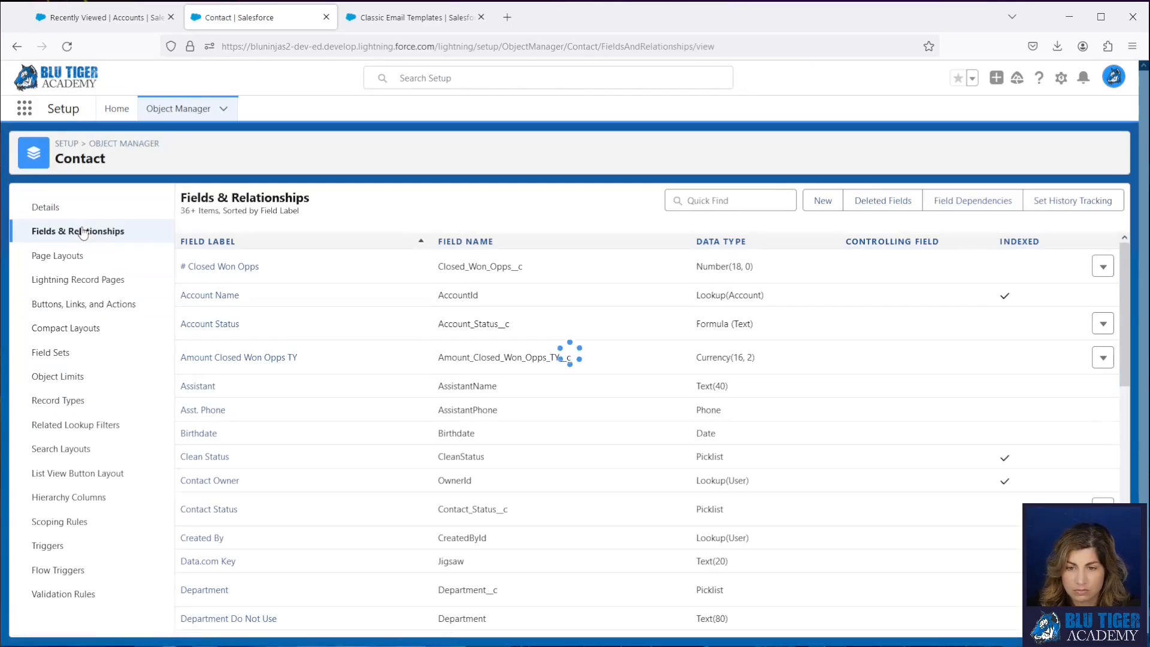
pyautogui.click(208, 331)
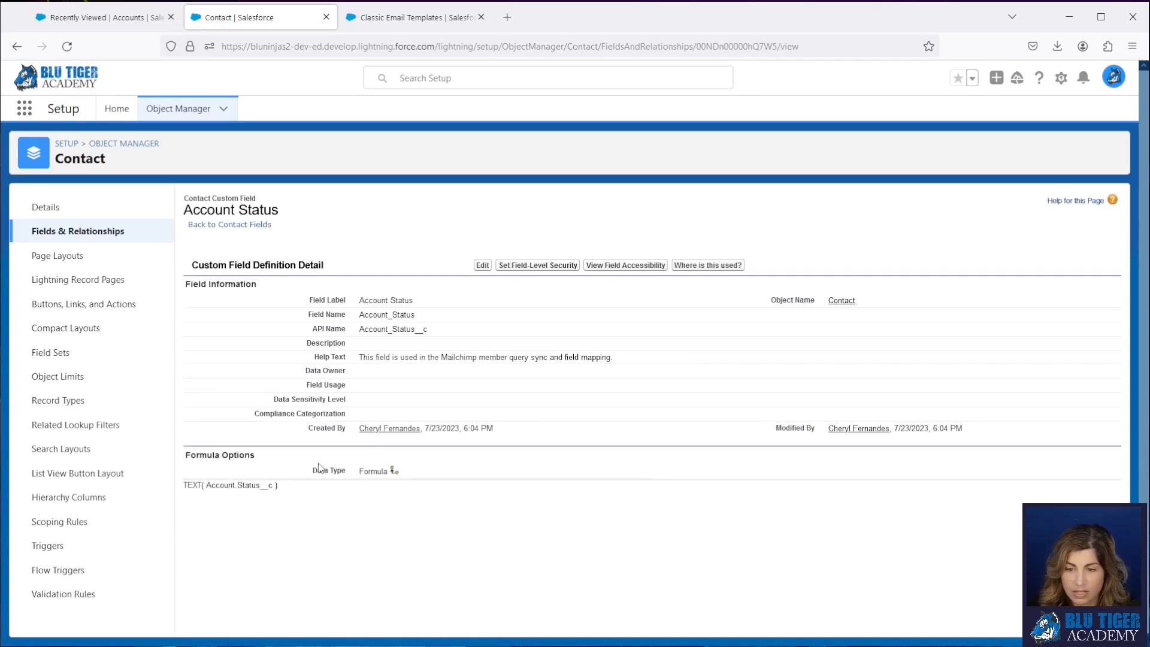
pyautogui.moveTo(285, 490); pyautogui.dragTo(182, 488)
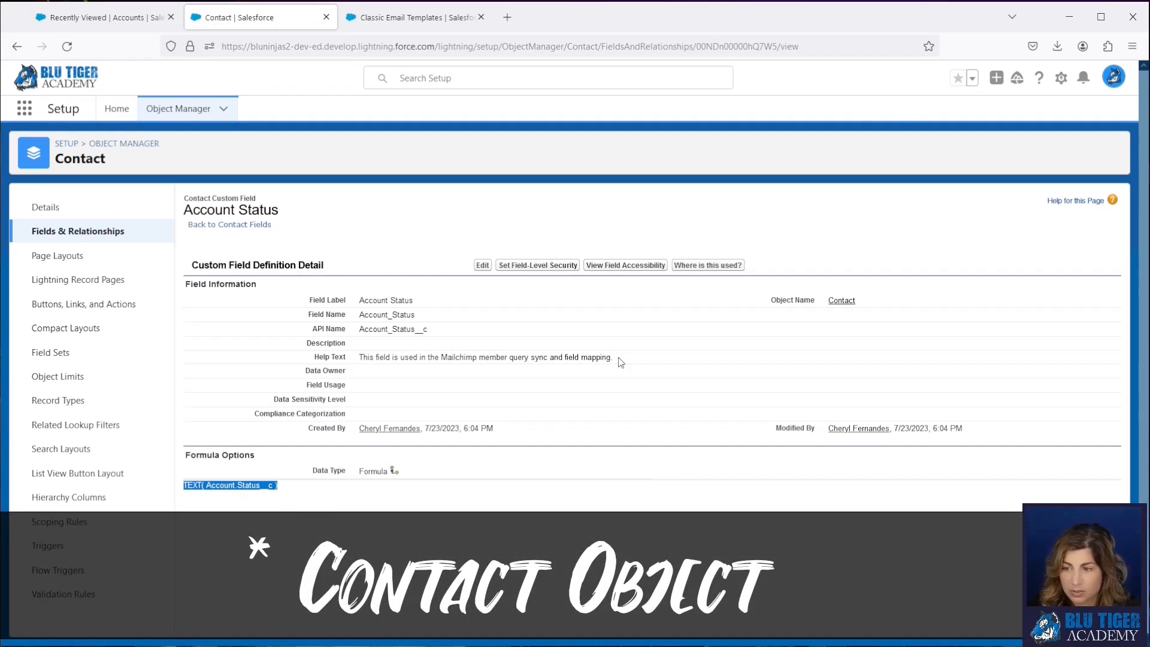
pyautogui.moveTo(623, 361); pyautogui.dragTo(357, 359)
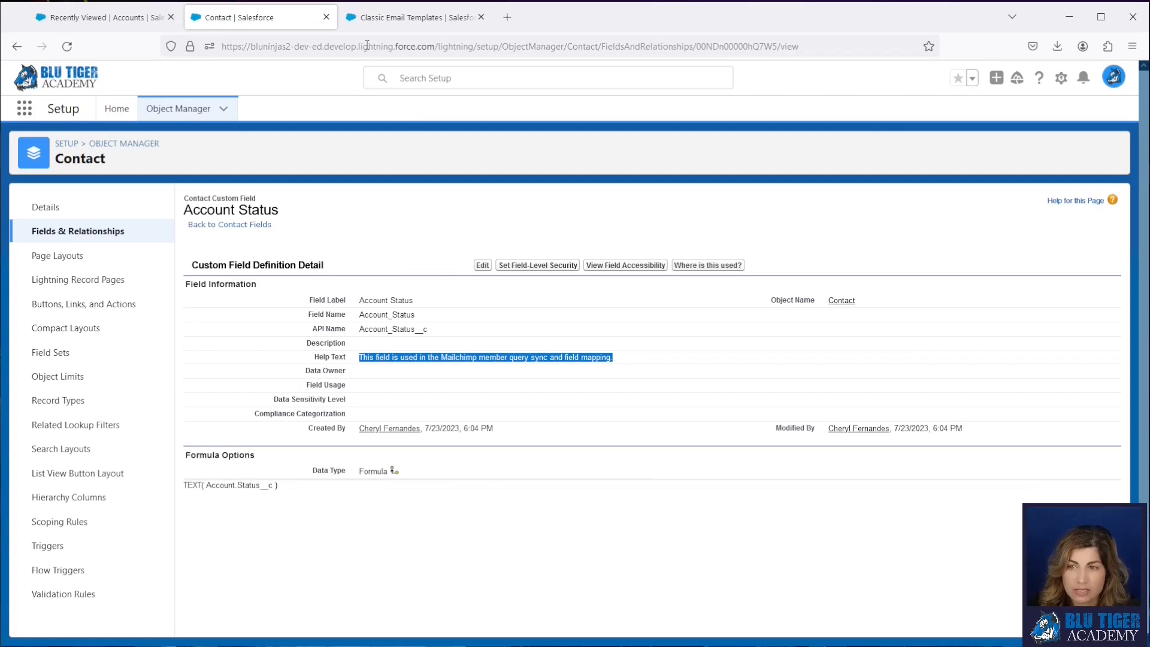
# - Return to the email template and insert the contact's Account Status merge field after {!IF( as Contact.Account_Status__c, without its own braces and exclamation mark
pyautogui.click(377, 21)
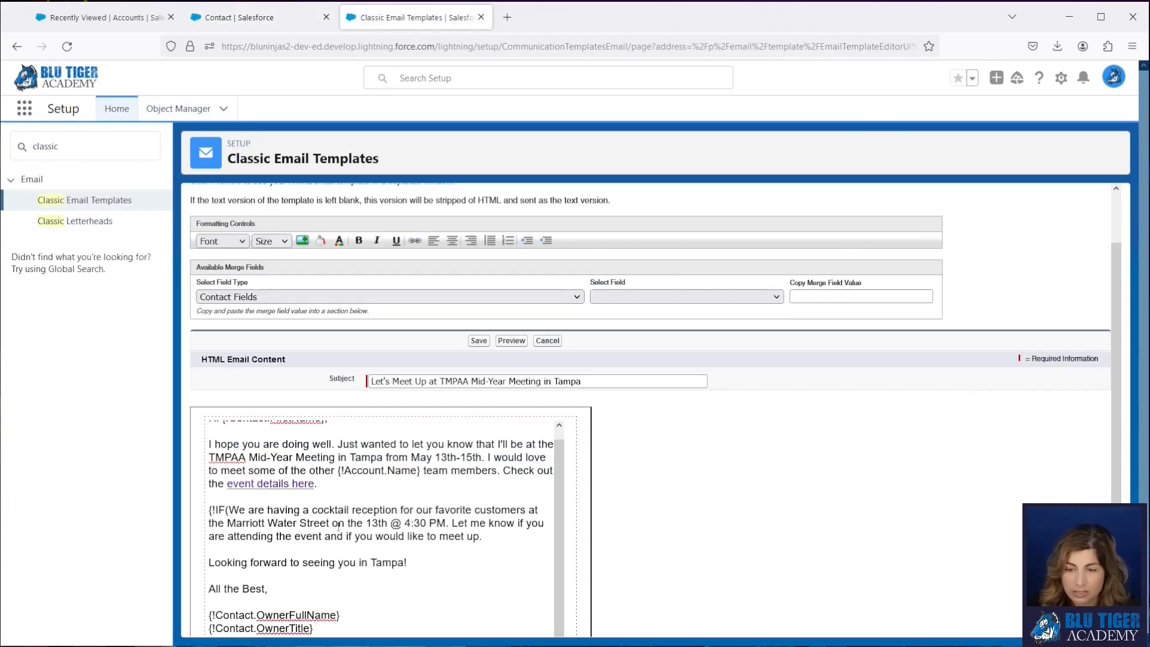
pyautogui.click(629, 291)
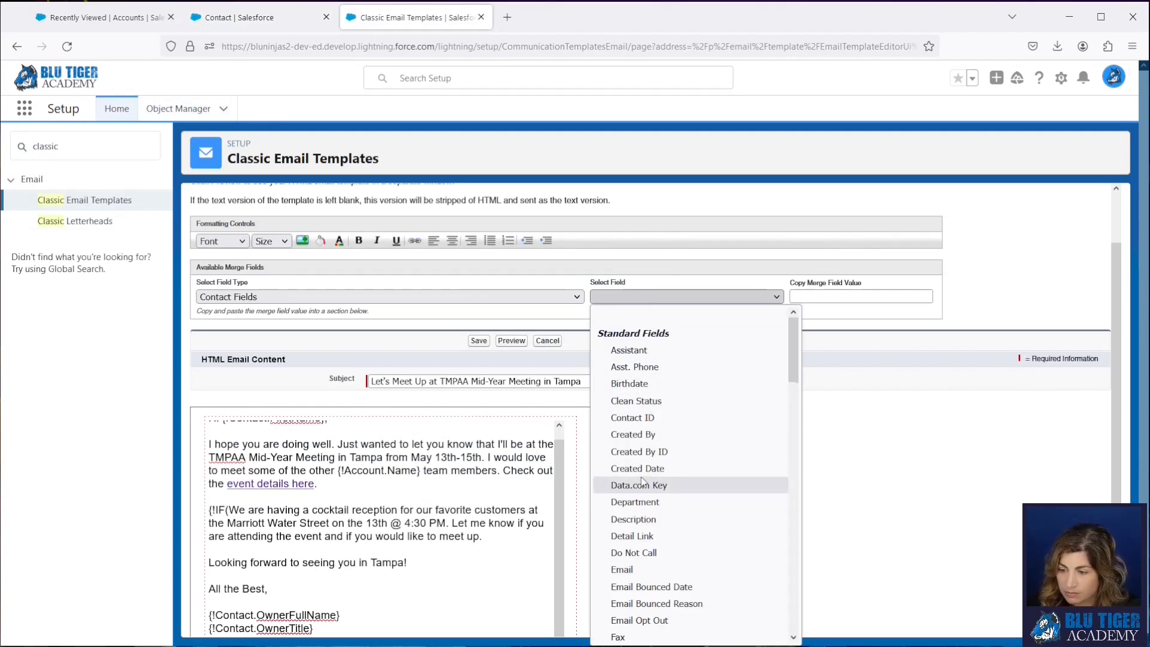
pyautogui.scroll(-10, 642, 473)
pyautogui.scroll(-5, 641, 476)
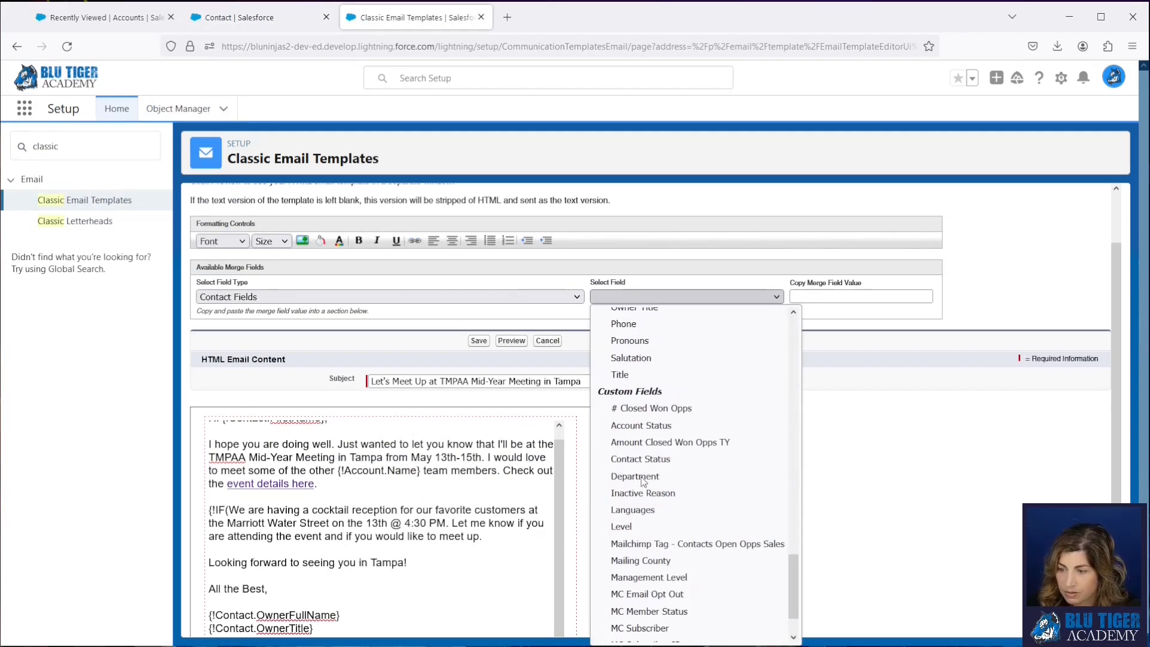
pyautogui.click(636, 427)
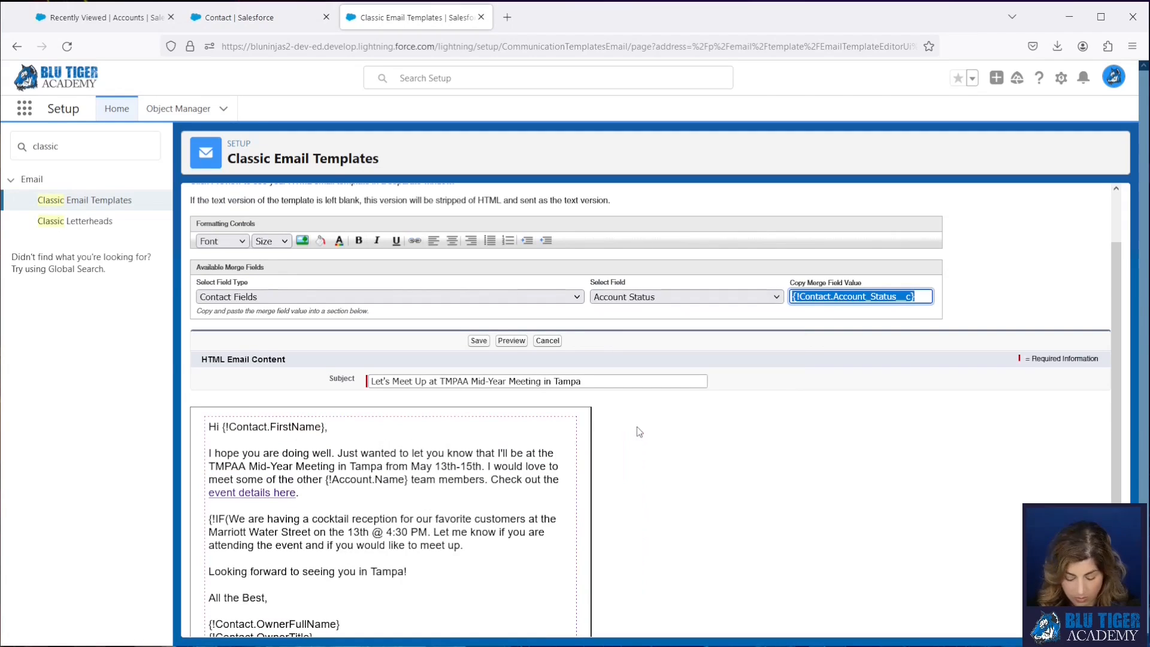
pyautogui.click(228, 519)
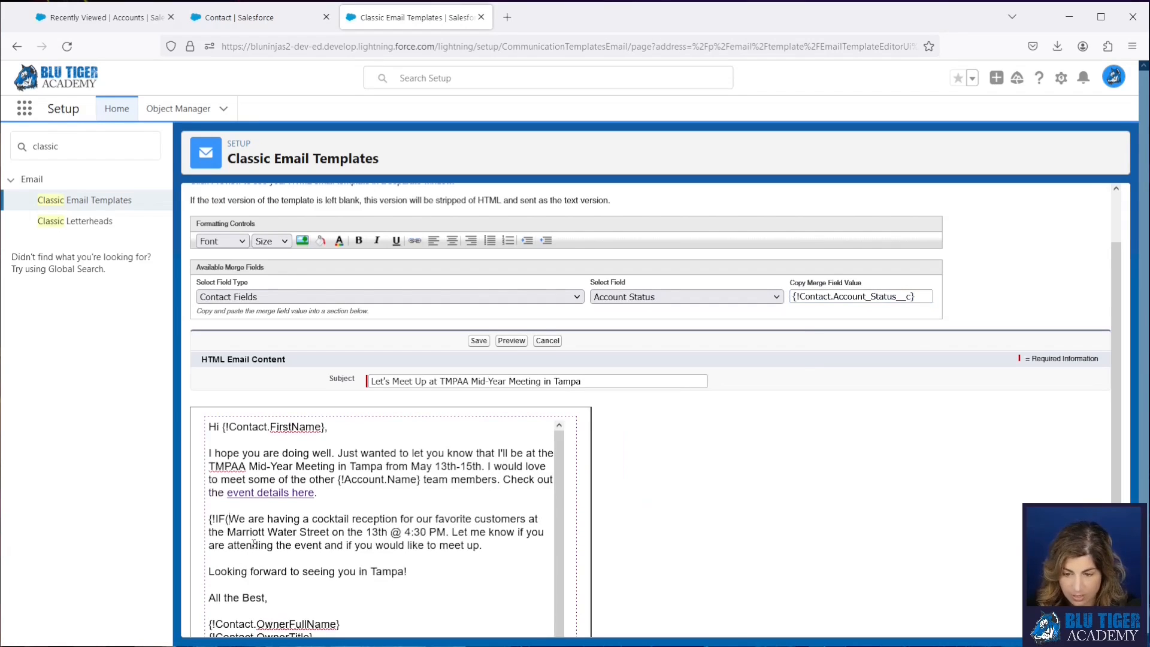
pyautogui.write('{!Contact.Account_Status__c}')
pyautogui.click(238, 521)
pyautogui.press('BackSpace')
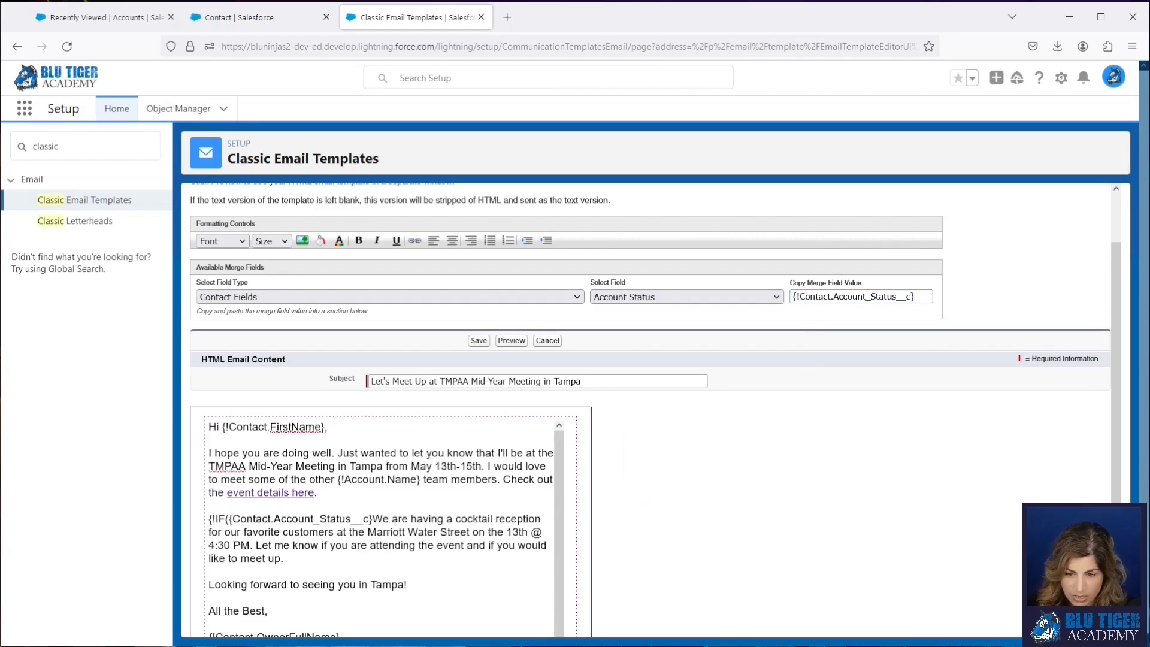
pyautogui.press('BackSpace')
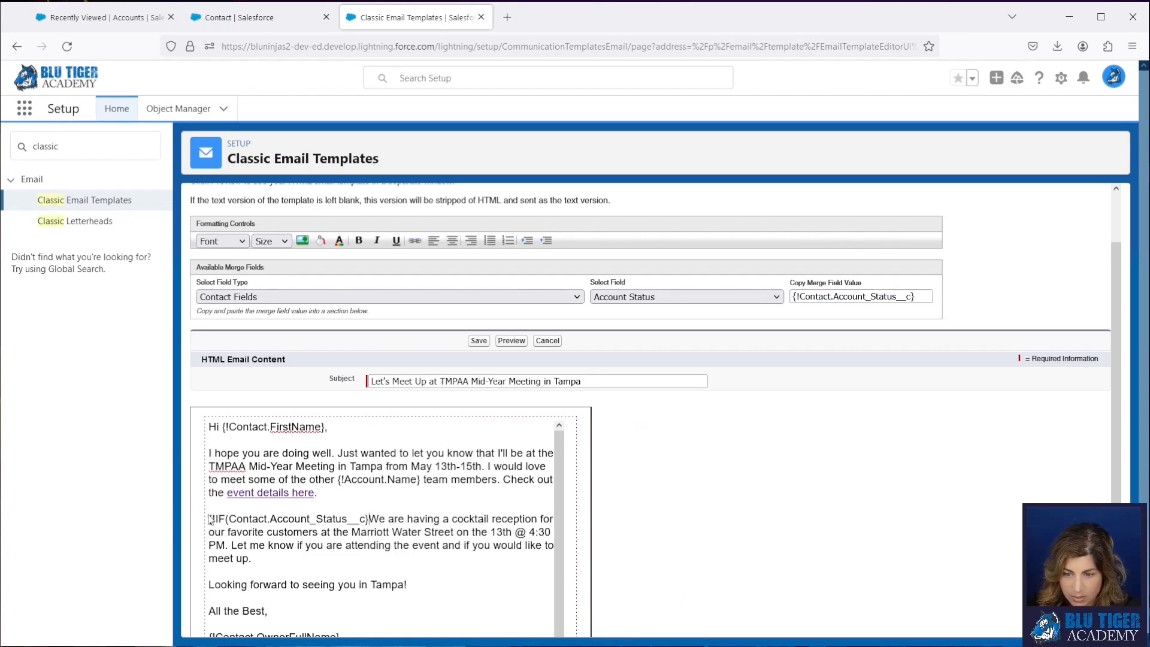
pyautogui.press('BackSpace')
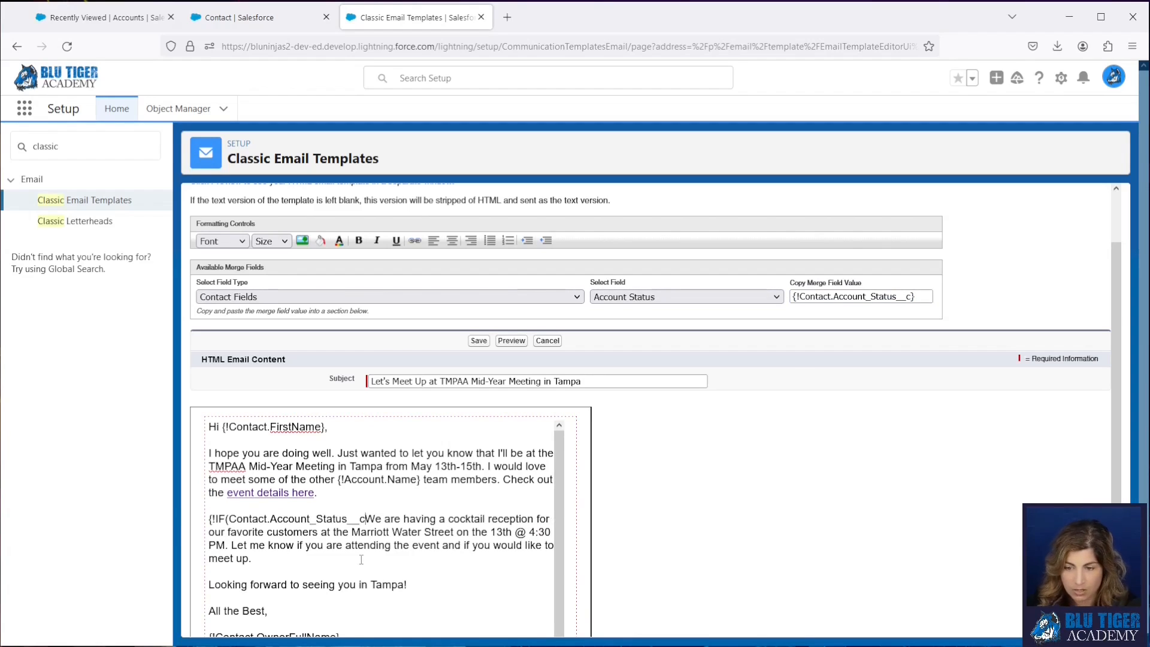
# - Compare the status with = 'Customer', enclose the cocktail reception sentence in single quotes, and end the formula with ,' '} before "Let me know"
pyautogui.write("= 'Cust")
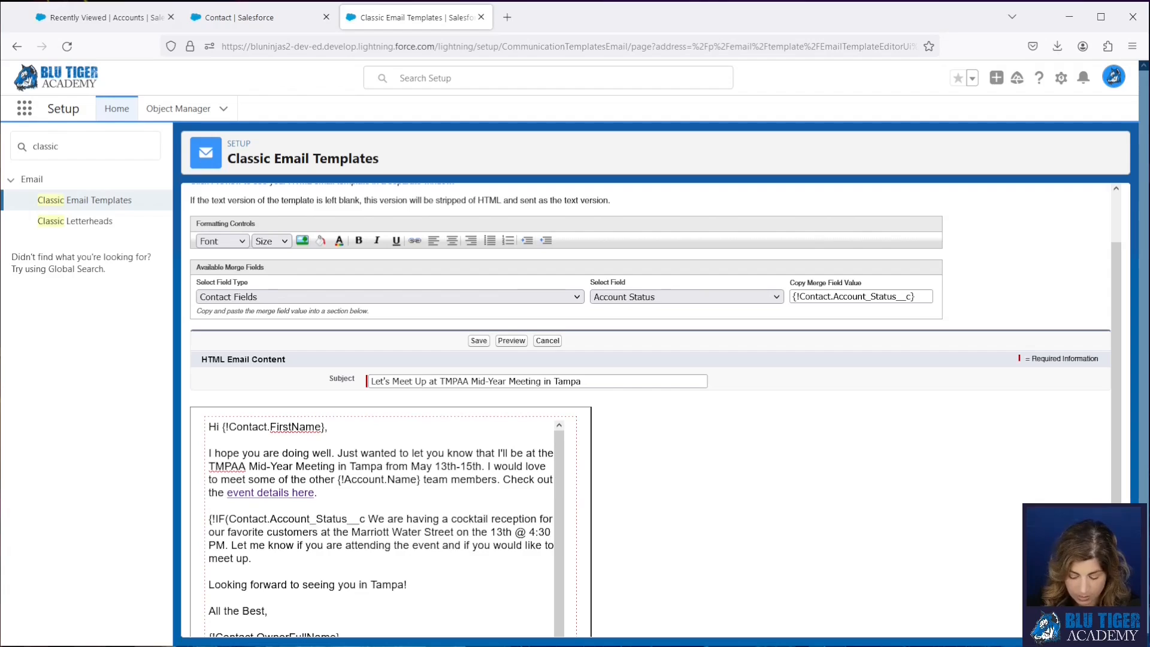
pyautogui.write("omer', ")
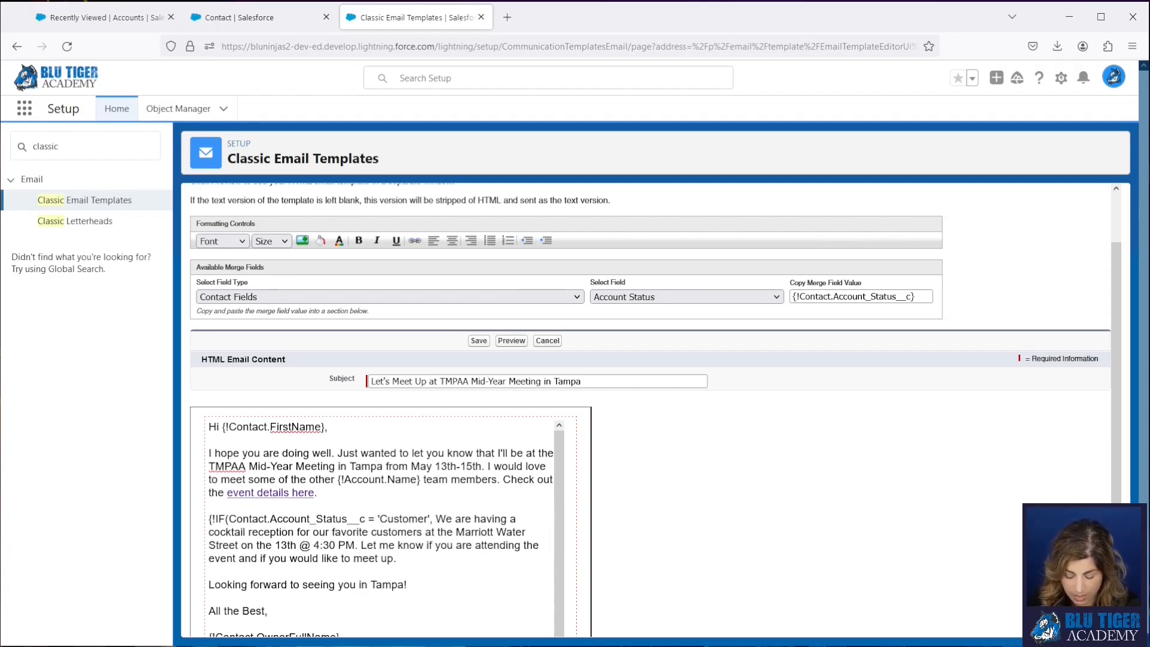
pyautogui.write("'")
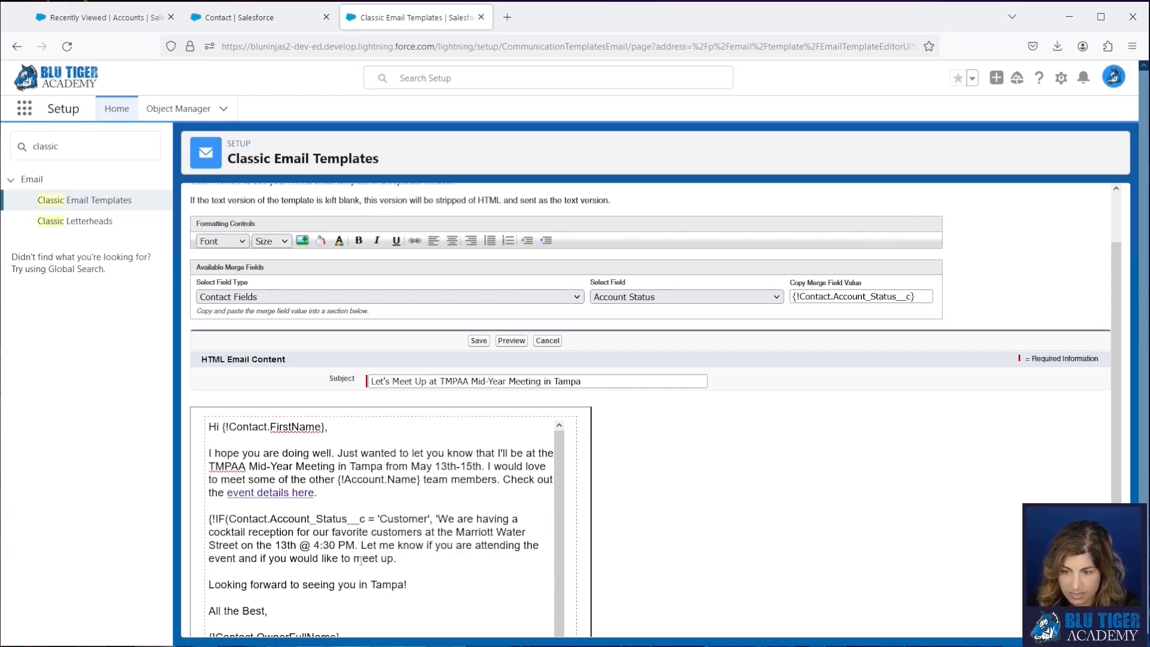
pyautogui.click(358, 544)
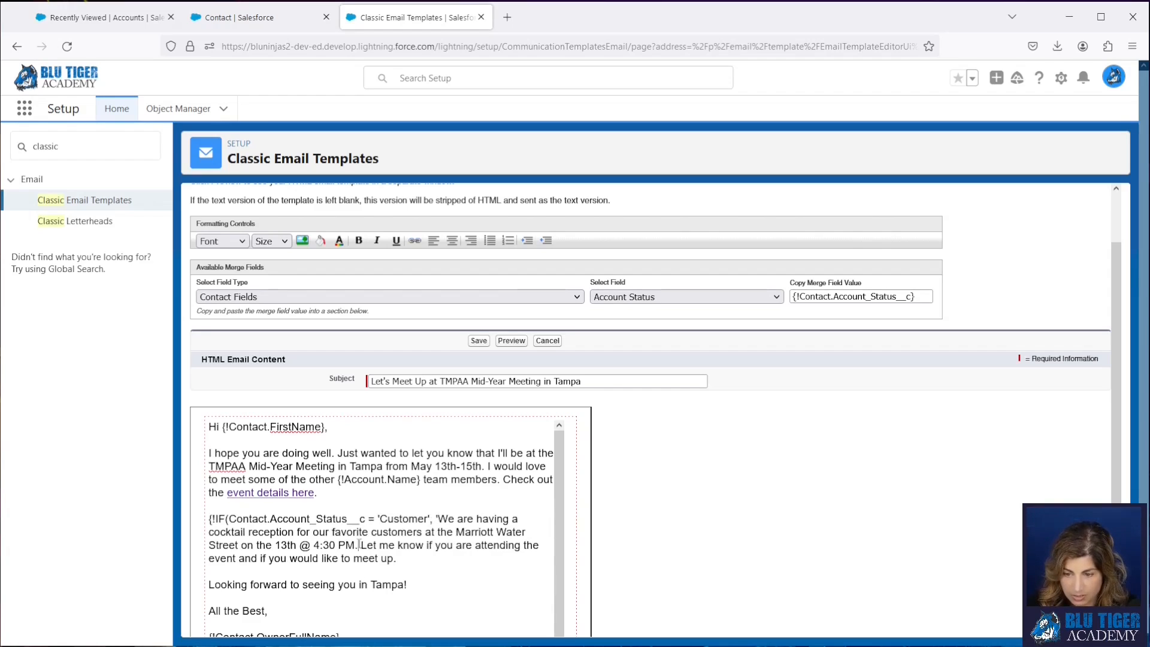
pyautogui.write("','")
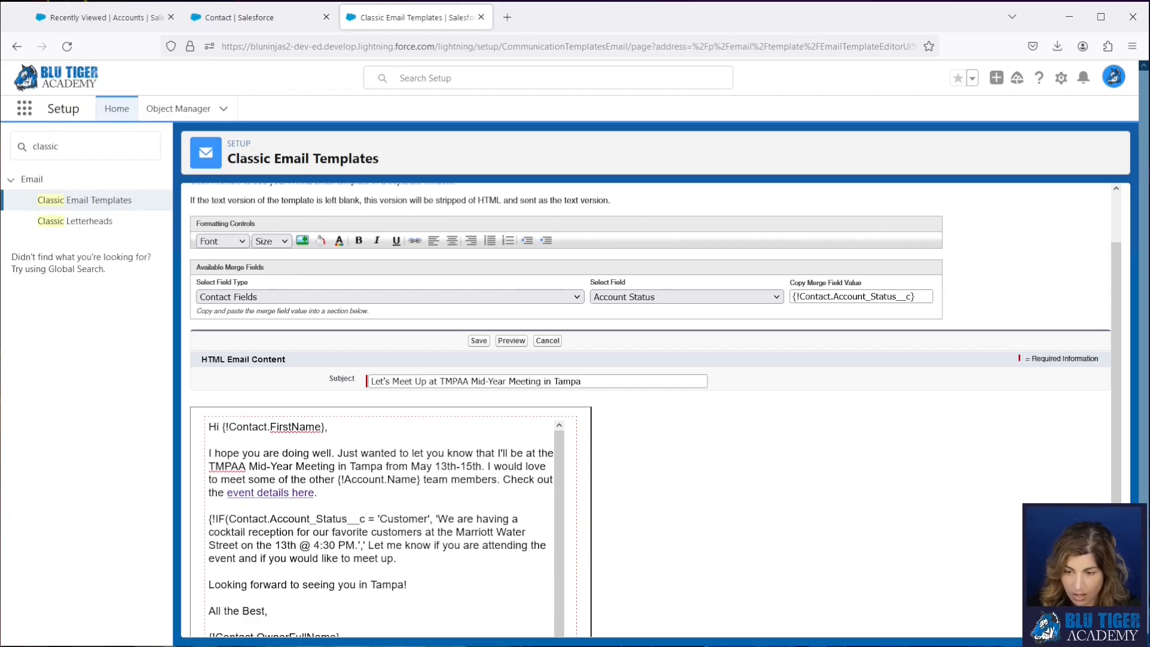
pyautogui.write(" '}")
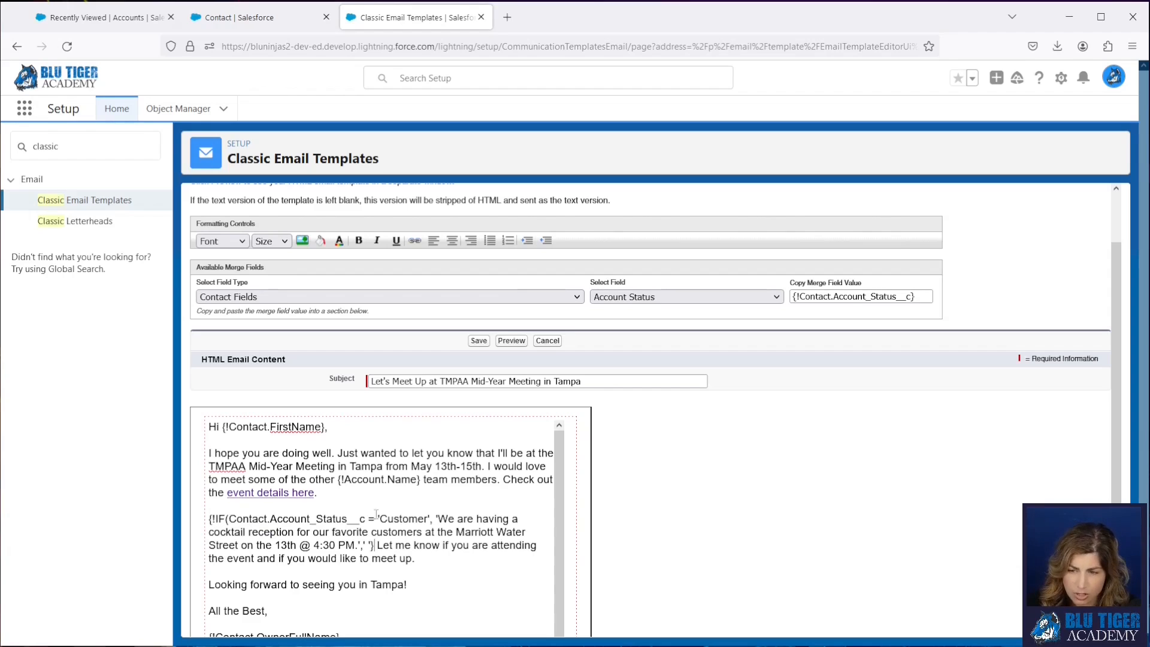
# - Check the parts of the IF formula, save the template, and review its HTML preview
pyautogui.moveTo(439, 519); pyautogui.dragTo(359, 547)
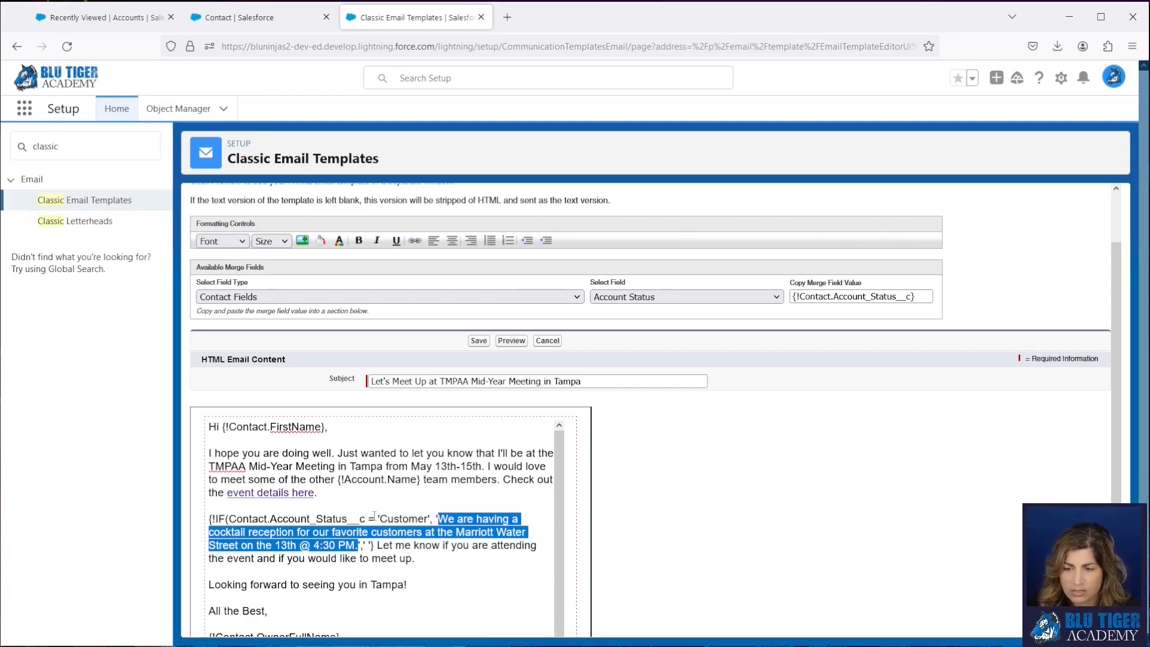
pyautogui.moveTo(367, 519); pyautogui.dragTo(230, 515)
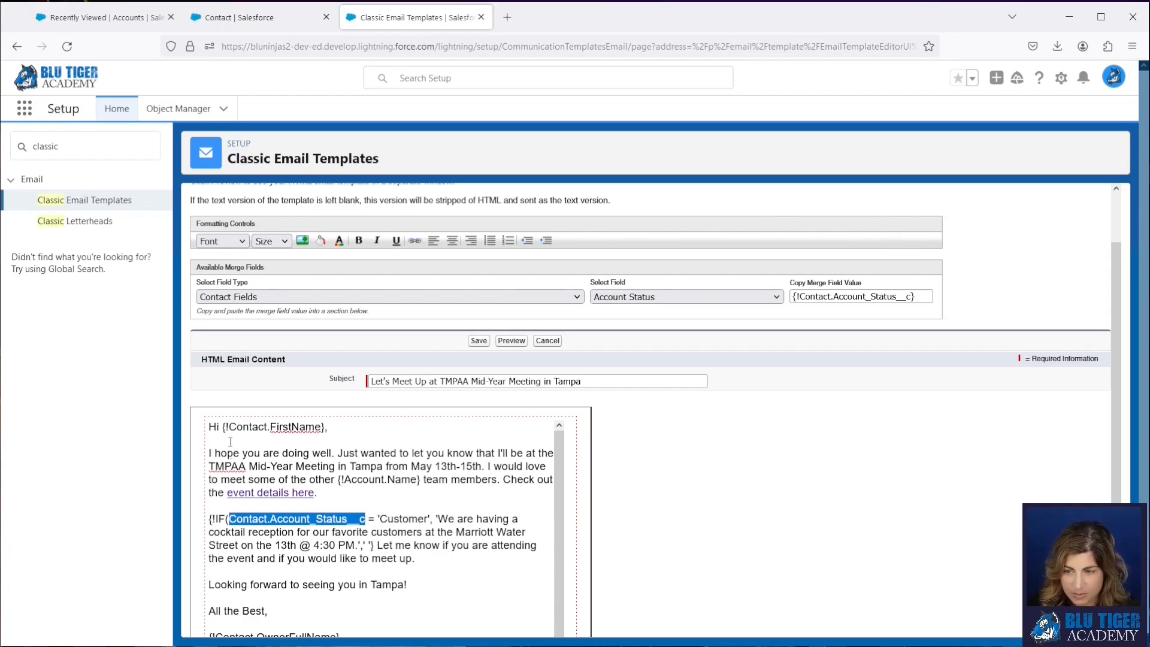
pyautogui.click(479, 341)
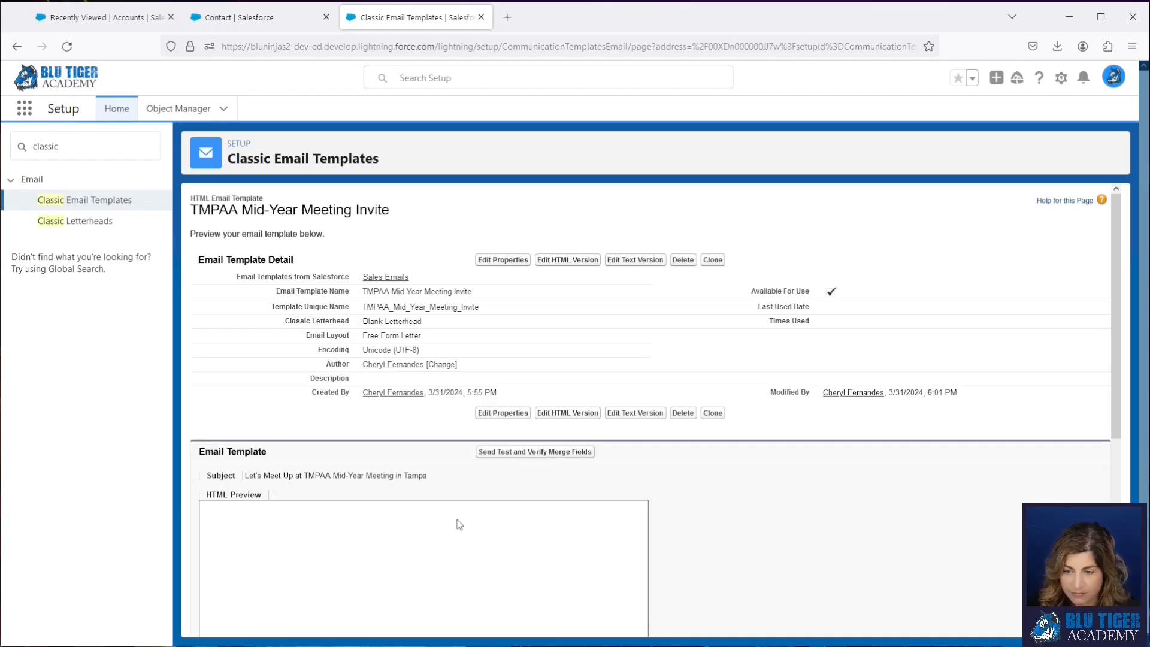
pyautogui.scroll(-2, 459, 524)
pyautogui.scroll(-2, 409, 500)
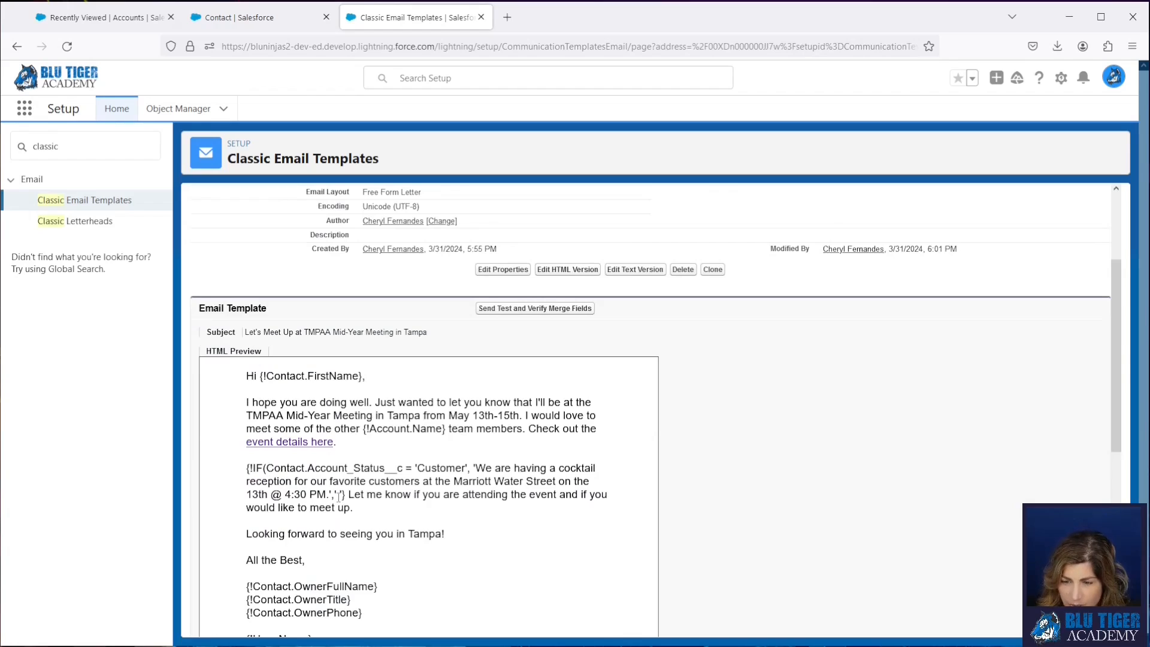
# - Edit the HTML version to add the closing parenthesis before the formula's final brace, and save the template
pyautogui.click(552, 270)
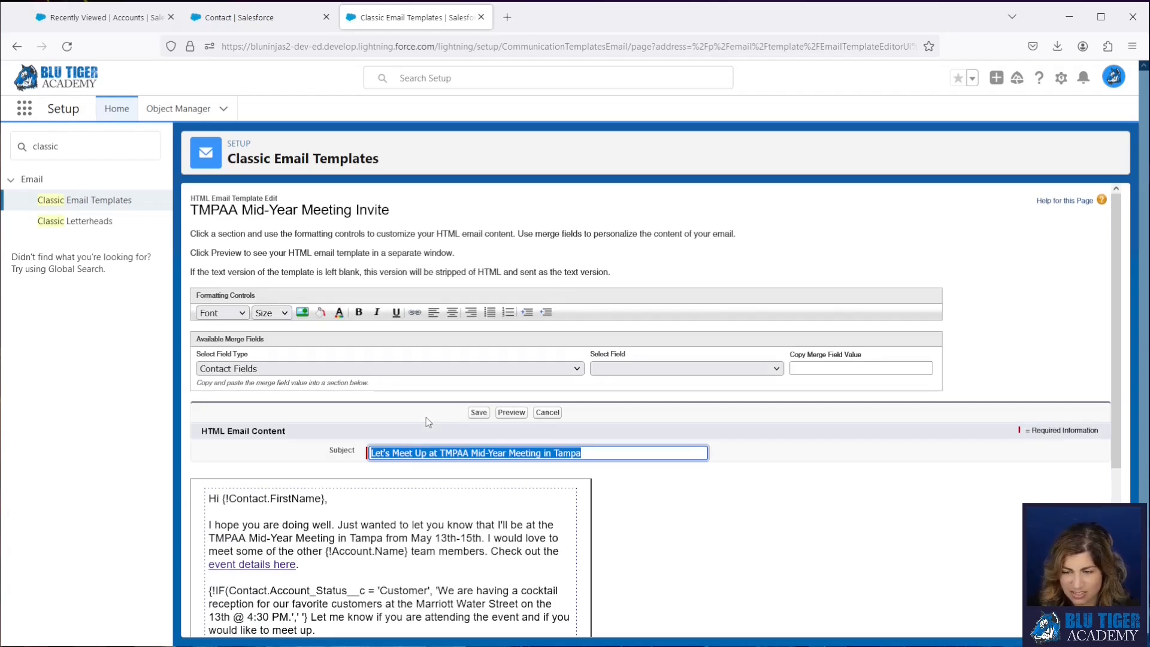
pyautogui.scroll(-2, 377, 489)
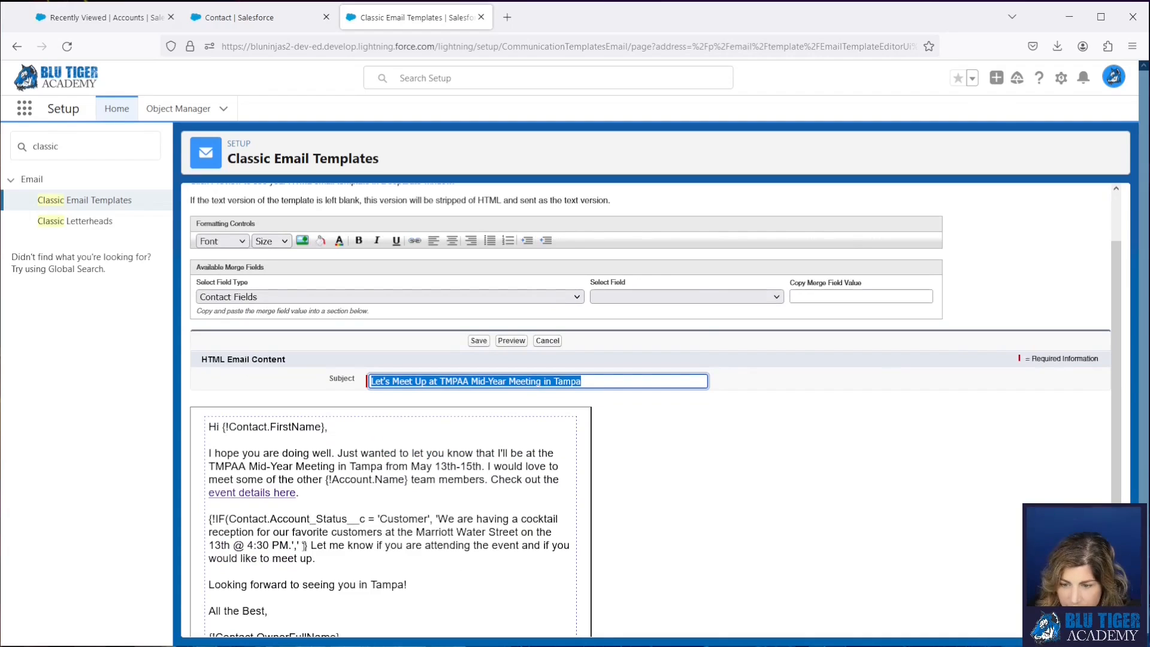
pyautogui.click(325, 546)
pyautogui.click(368, 545)
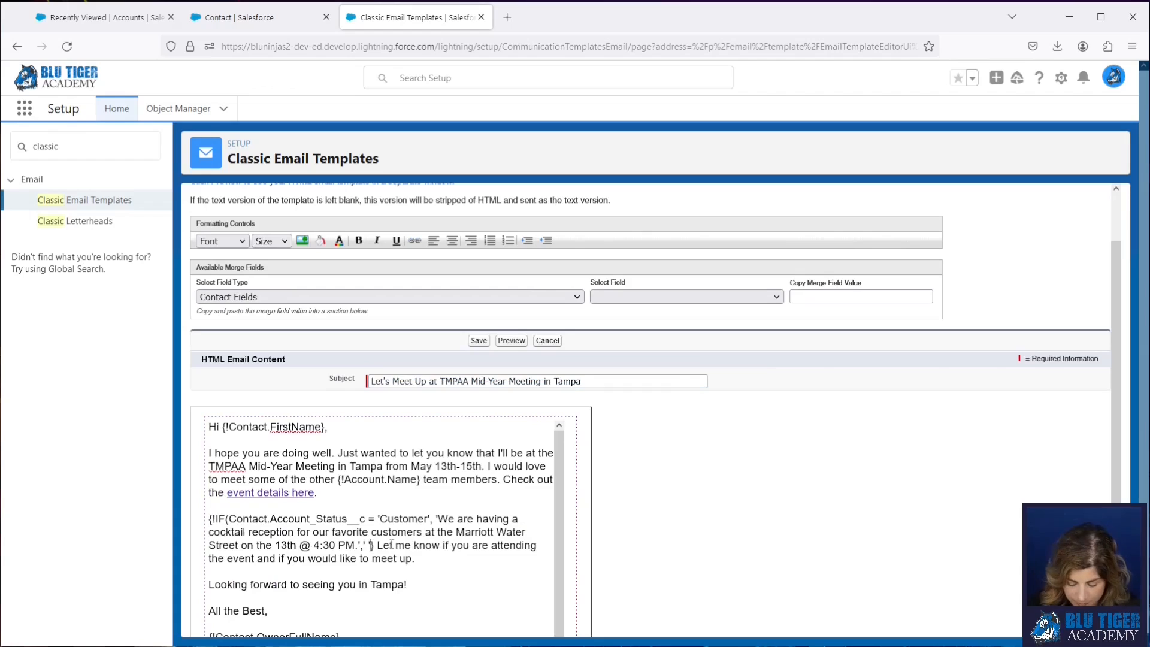
pyautogui.write(')')
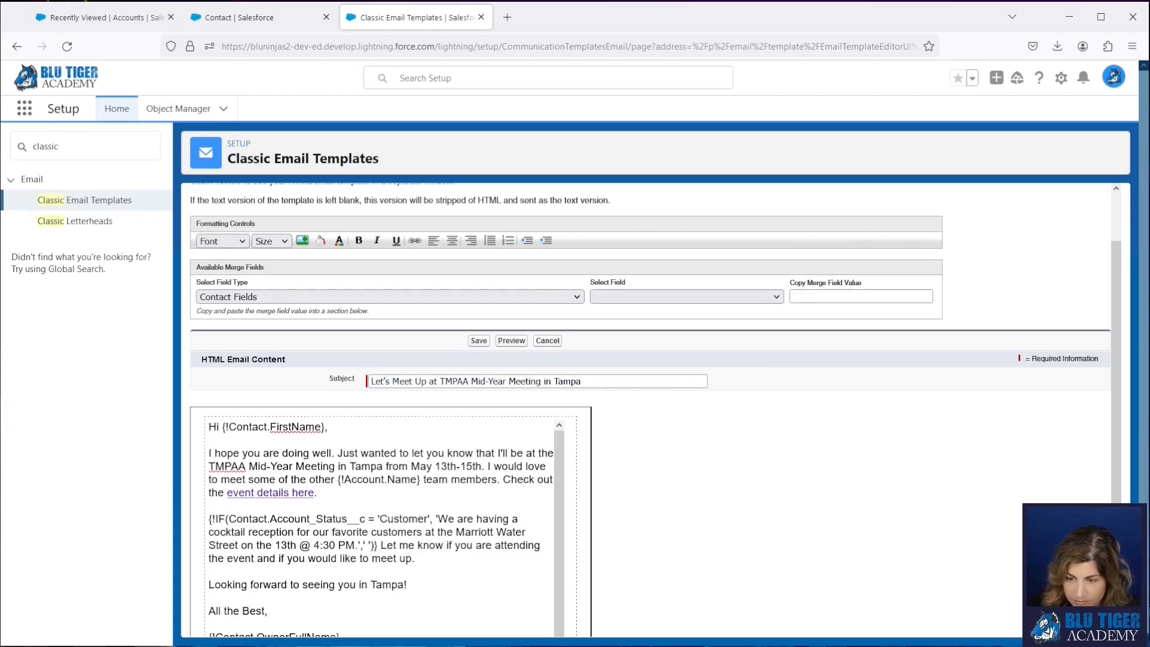
pyautogui.click(478, 341)
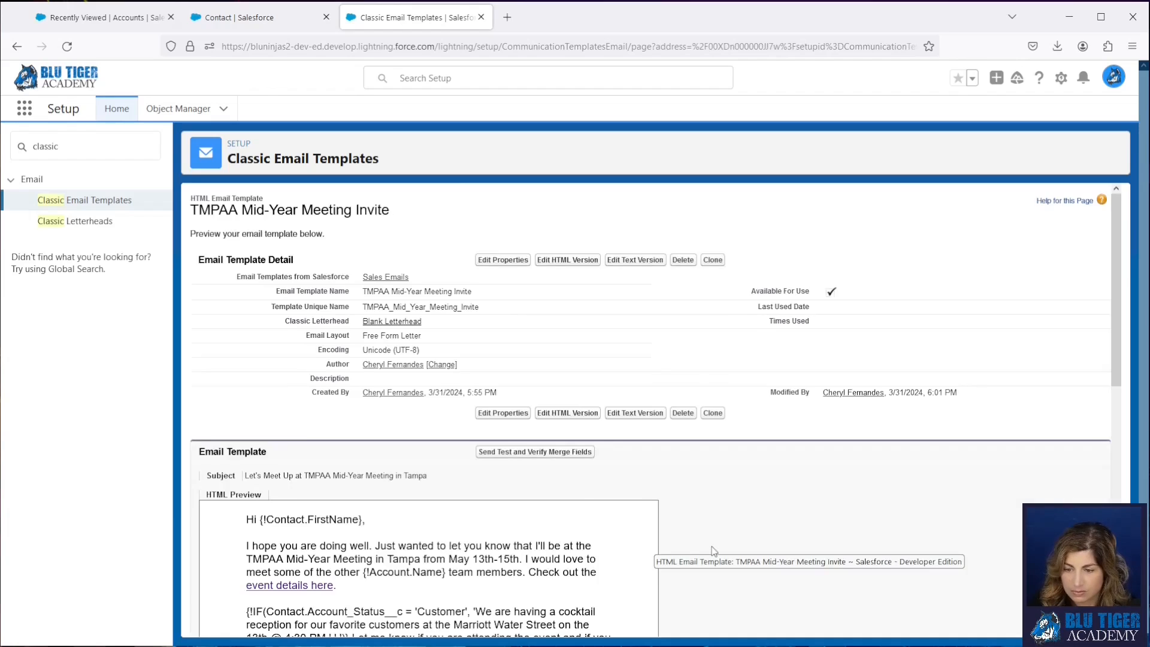
pyautogui.scroll(-3, 713, 549)
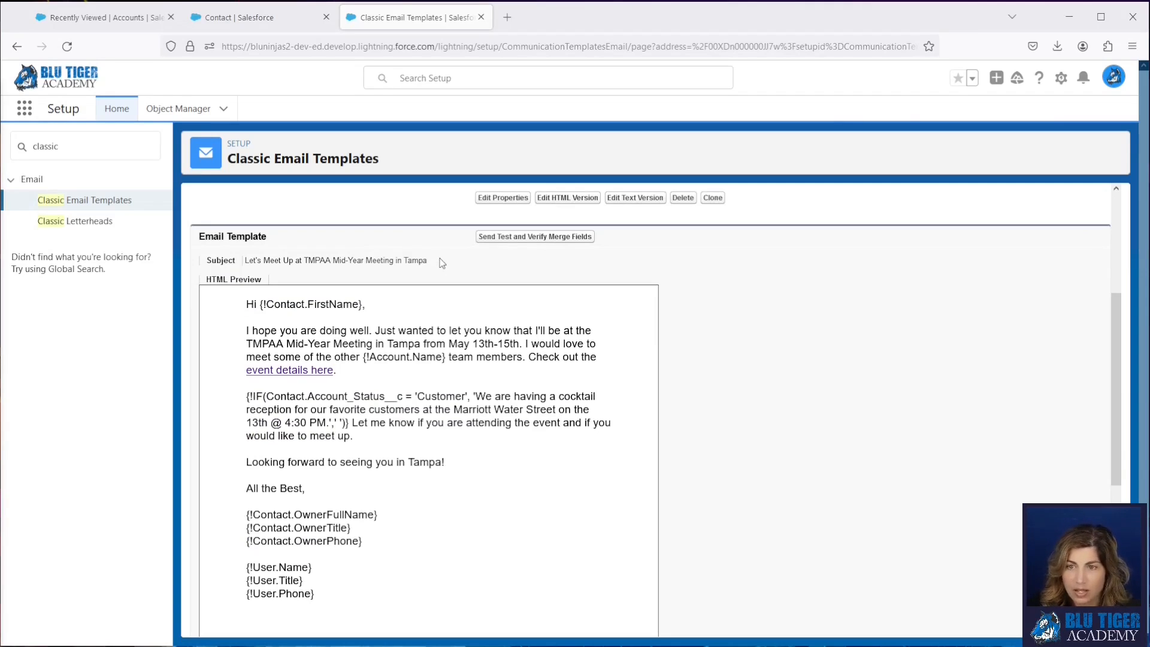
# - Open the Walt Disney World account and look over its related contacts for a test recipient
pyautogui.click(107, 23)
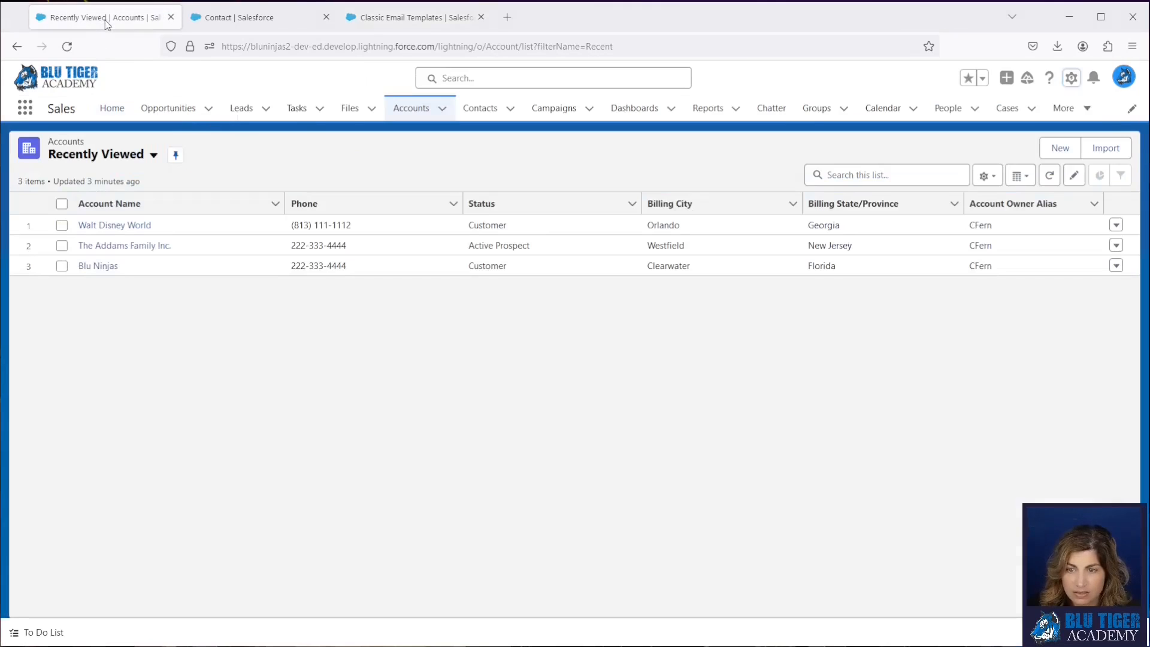
pyautogui.click(135, 228)
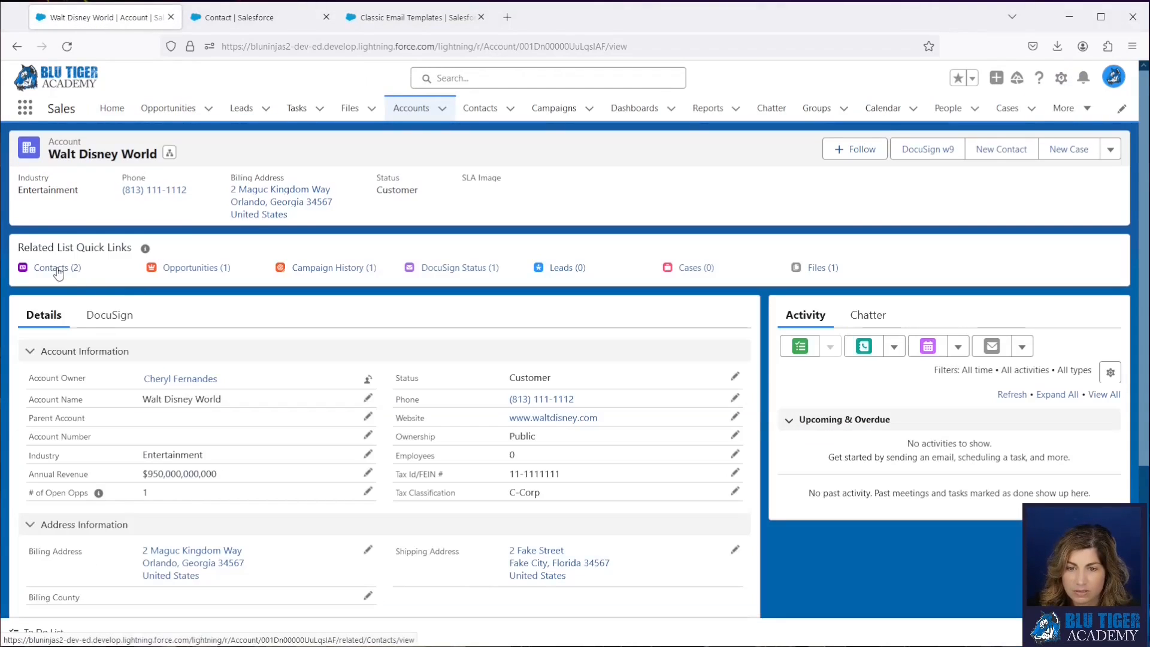
pyautogui.moveTo(58, 272)
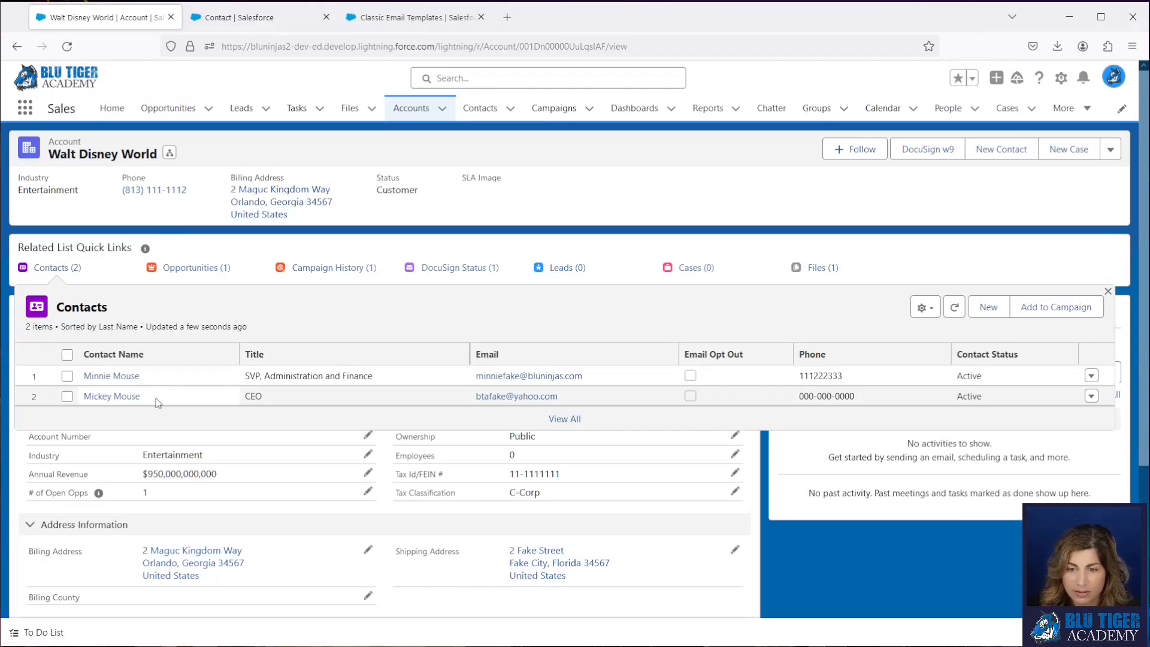
# - Return to the email template and verify its merge fields with Walt Disney World's CEO contact as the recipient record
pyautogui.click(414, 18)
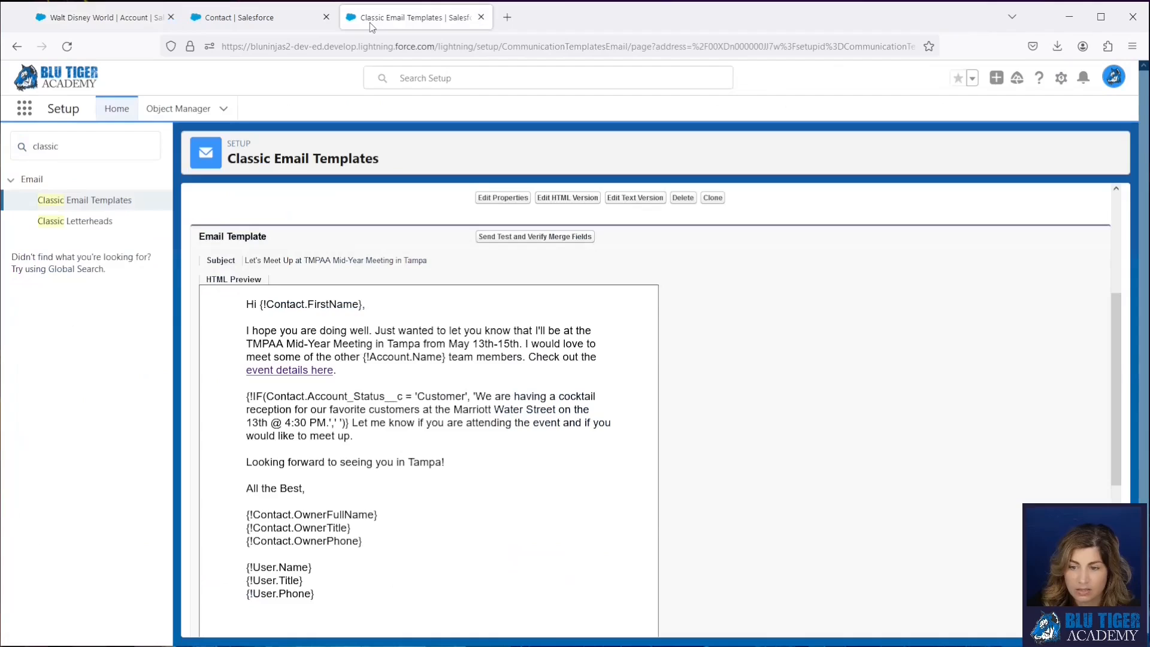
pyautogui.click(499, 239)
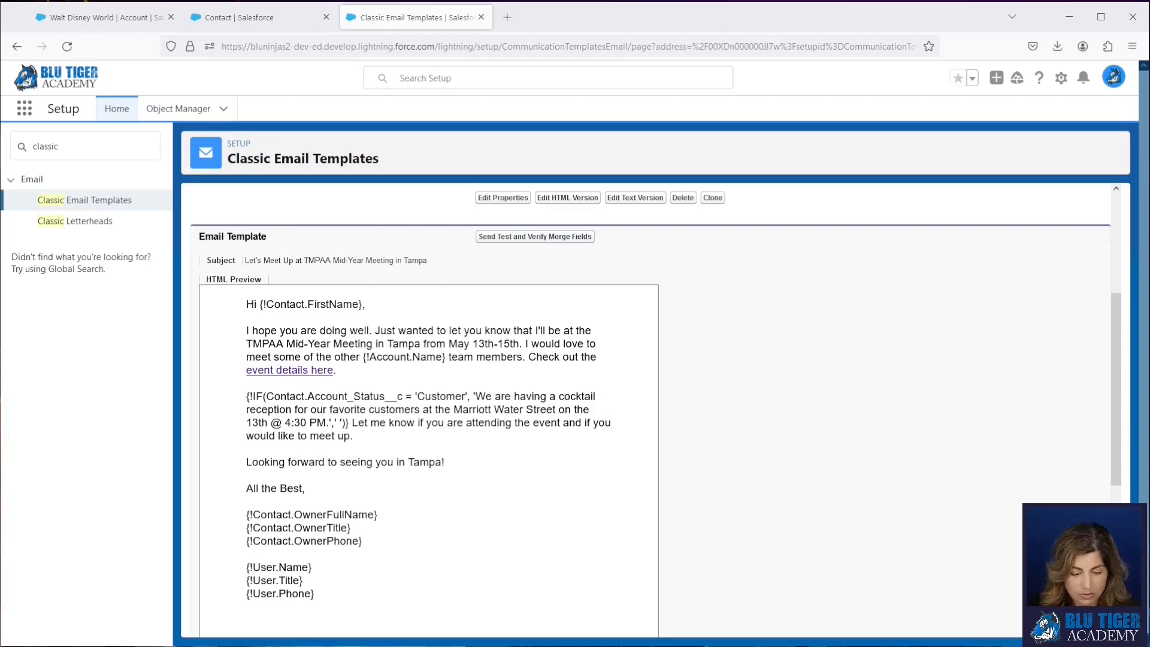
pyautogui.moveTo(217, 335); pyautogui.dragTo(337, 143)
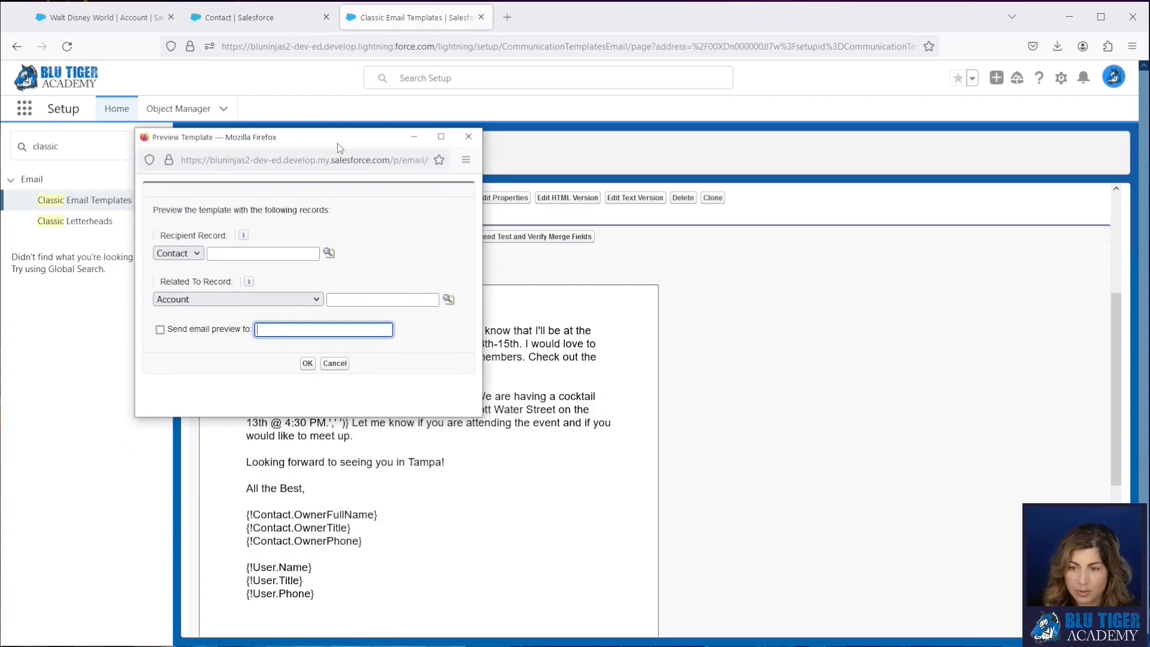
pyautogui.click(228, 253)
pyautogui.write('mic')
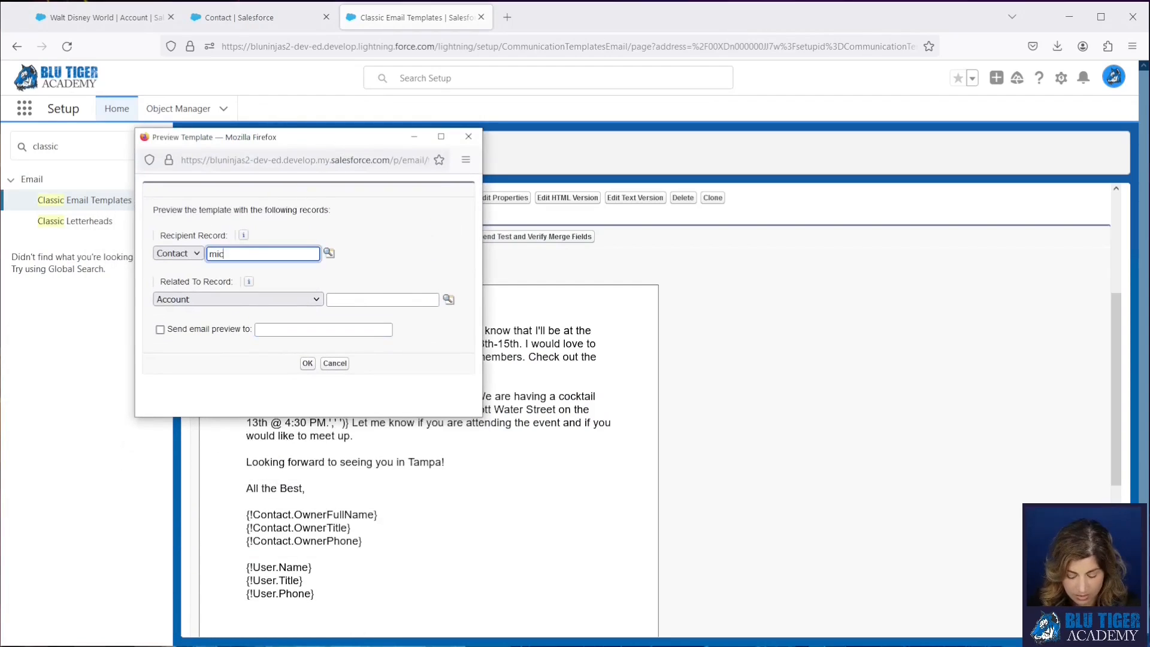
pyautogui.write('key no')
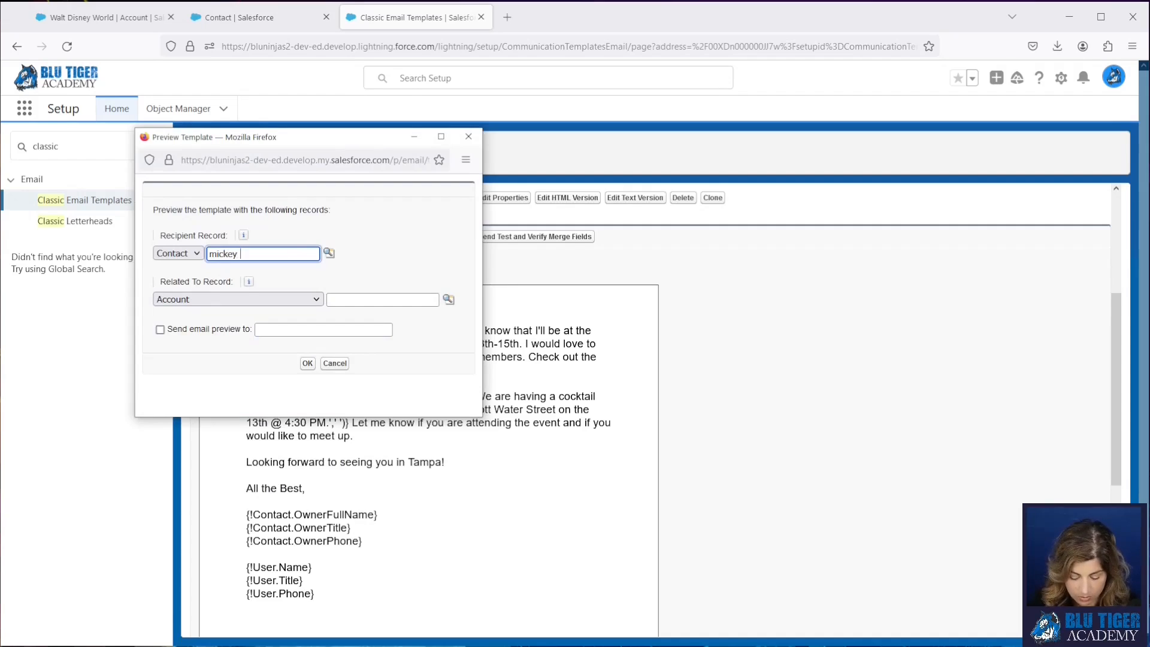
pyautogui.press('BackSpace')
pyautogui.press('BackSpace')
pyautogui.write('mouse')
pyautogui.click(329, 253)
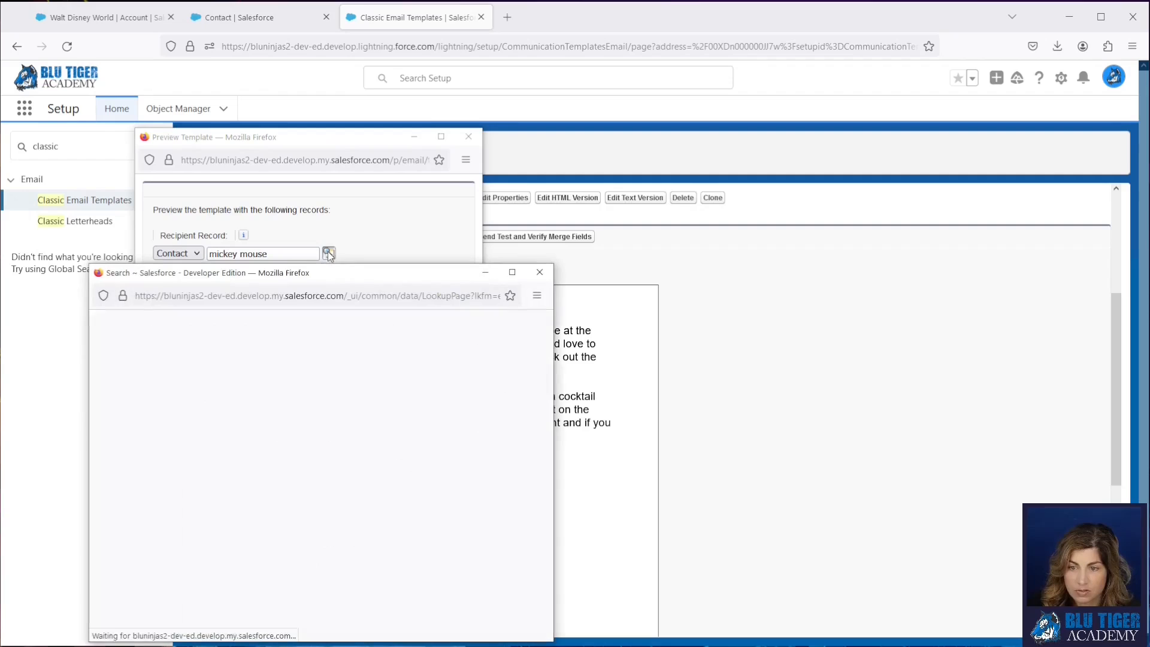
pyautogui.click(150, 461)
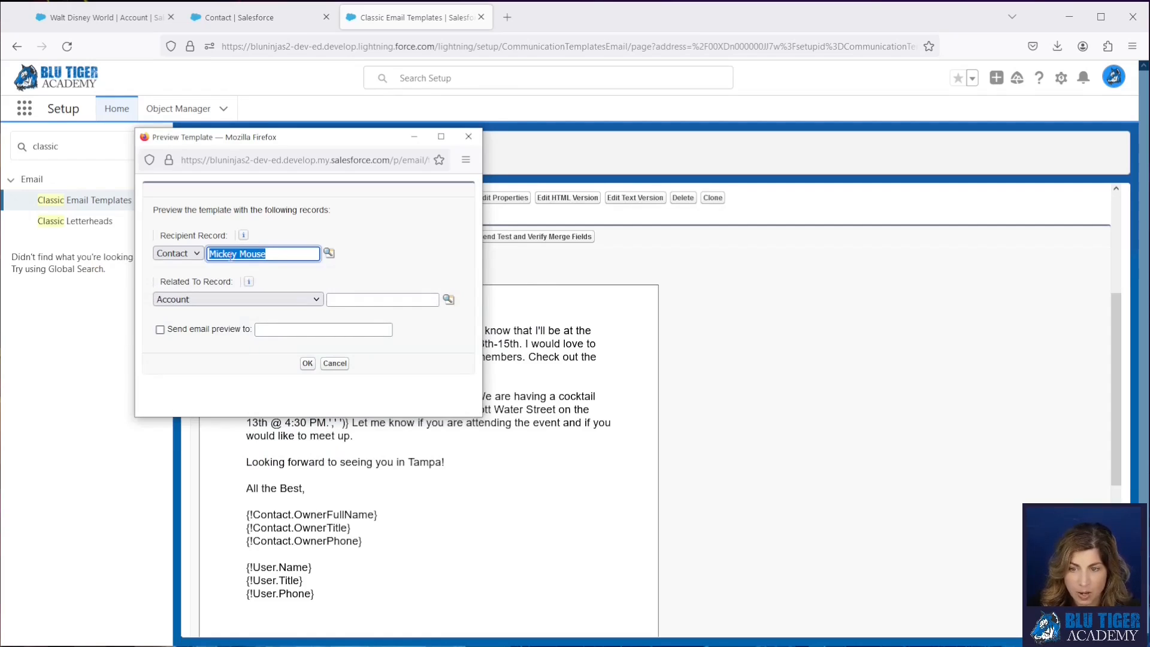
pyautogui.click(307, 363)
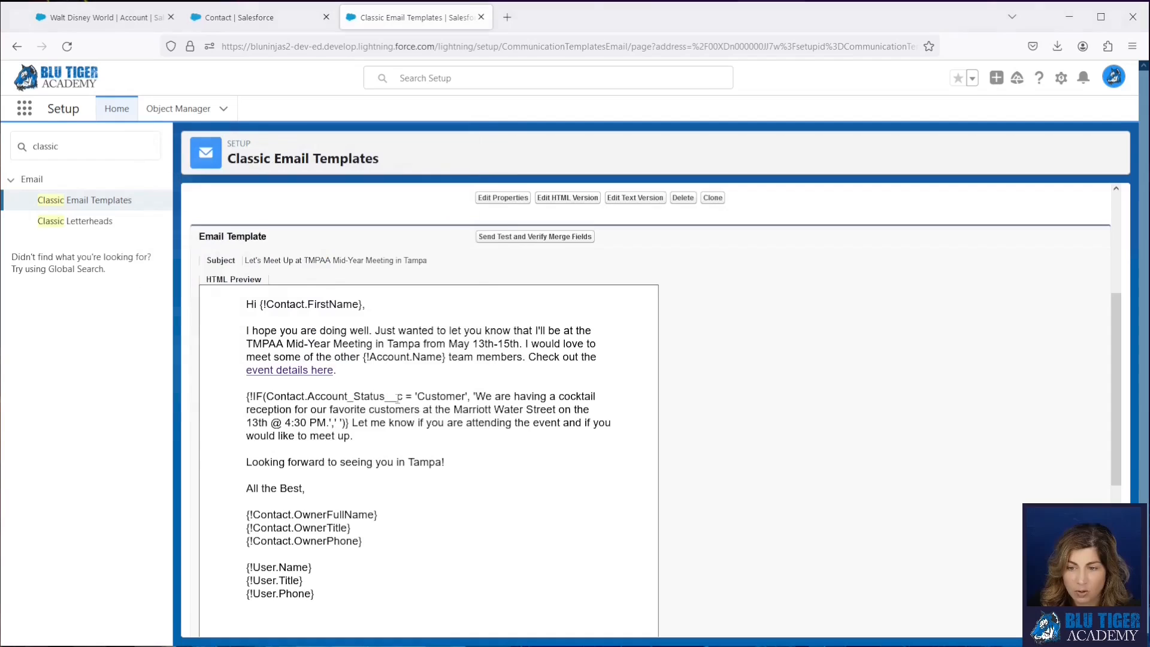
# - Review the merged HTML preview, checking the contact owner's name in the signature and the cocktail reception sentence
pyautogui.scroll(-2, 376, 418)
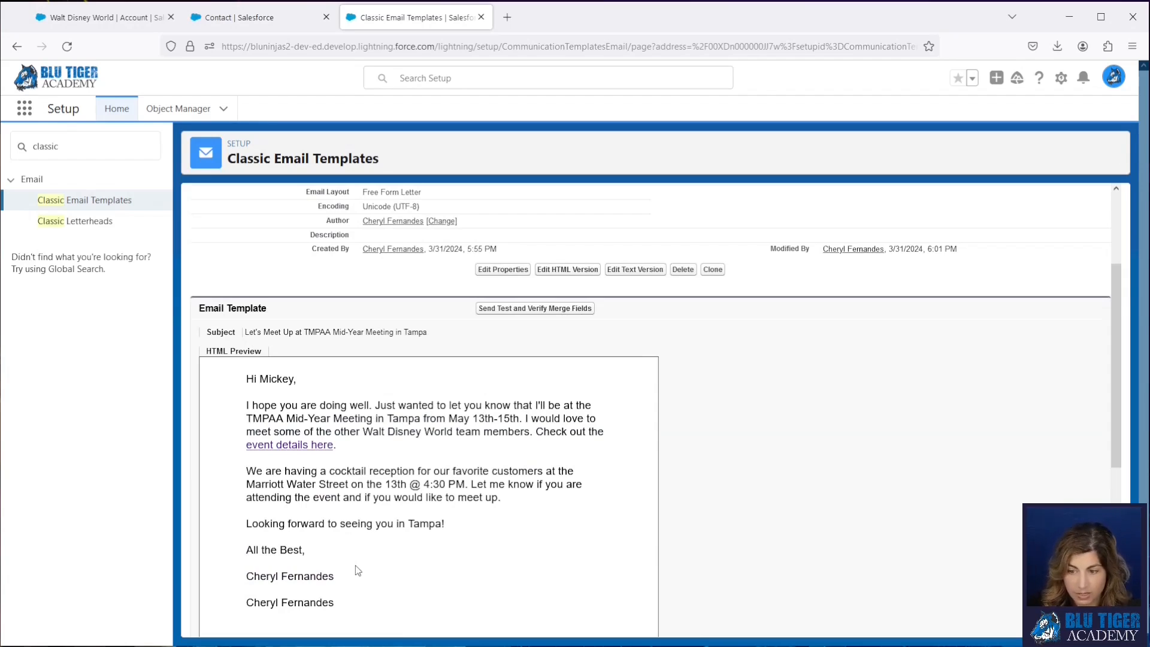
pyautogui.scroll(-1, 357, 569)
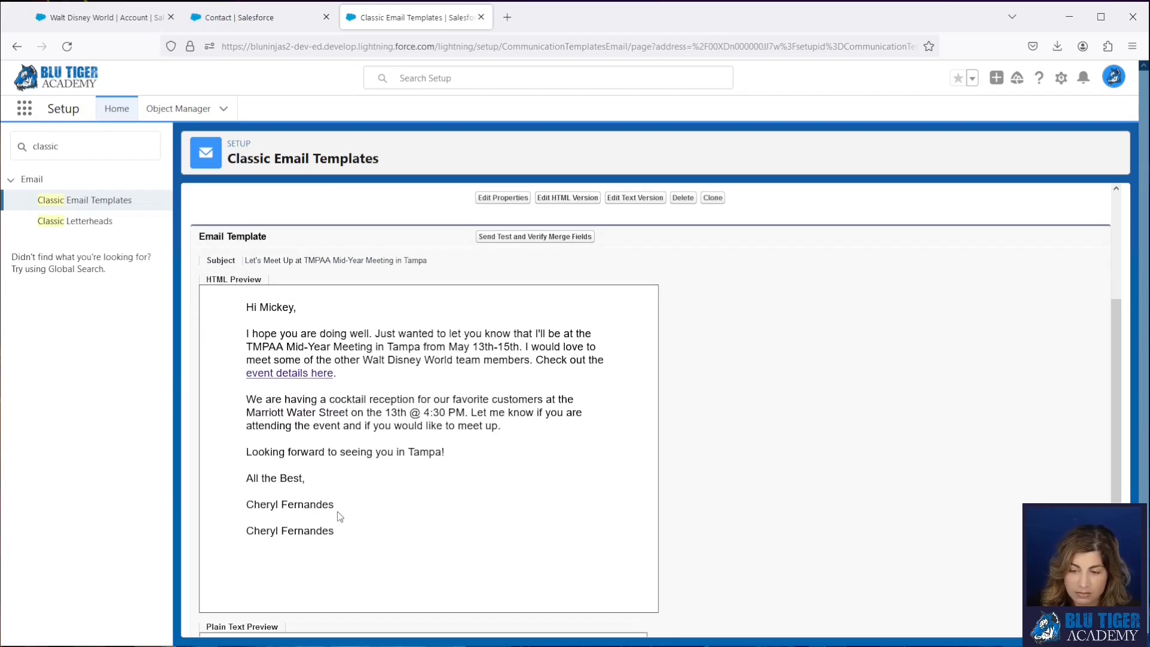
pyautogui.moveTo(337, 510); pyautogui.dragTo(247, 505)
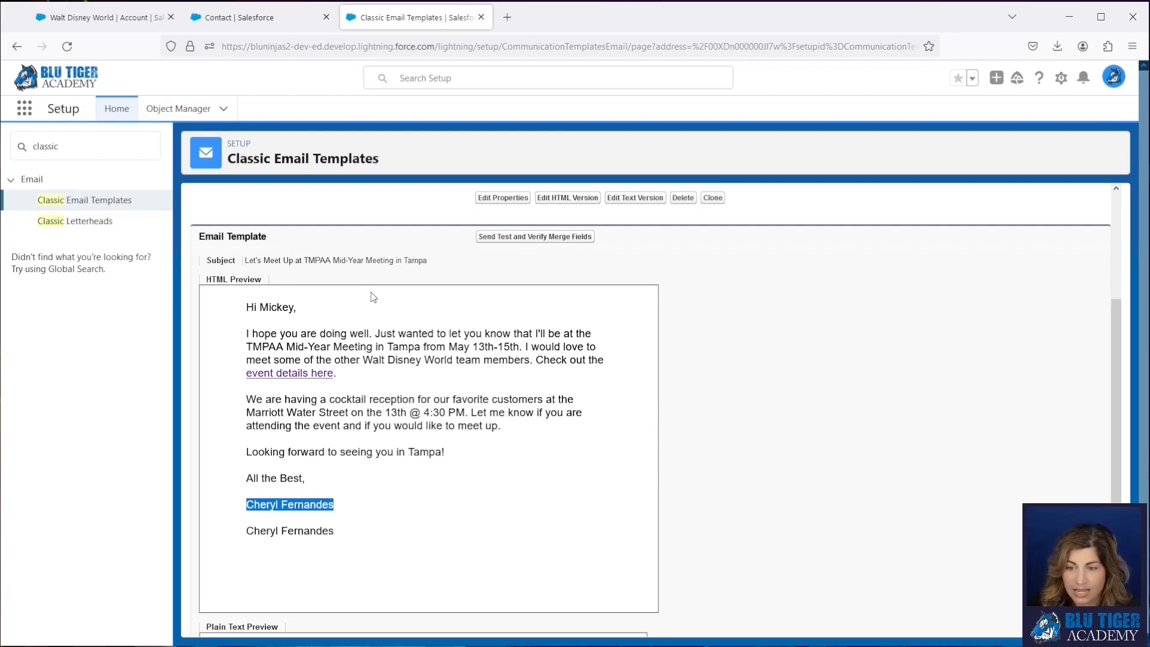
pyautogui.moveTo(250, 399); pyautogui.dragTo(468, 413)
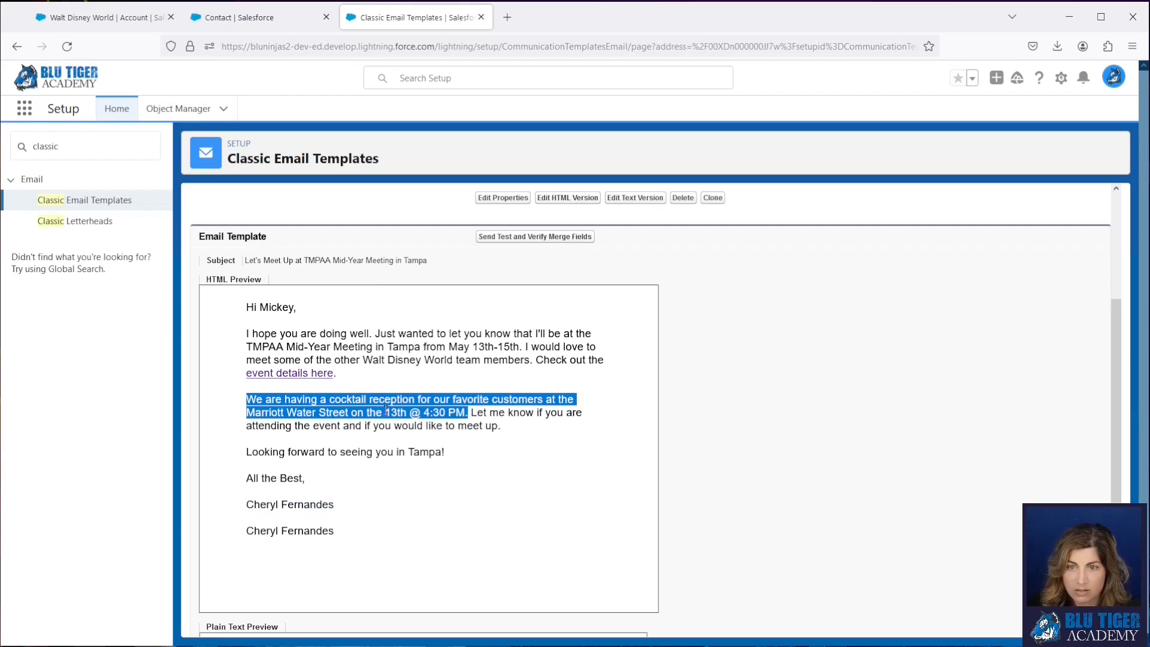
pyautogui.click(396, 425)
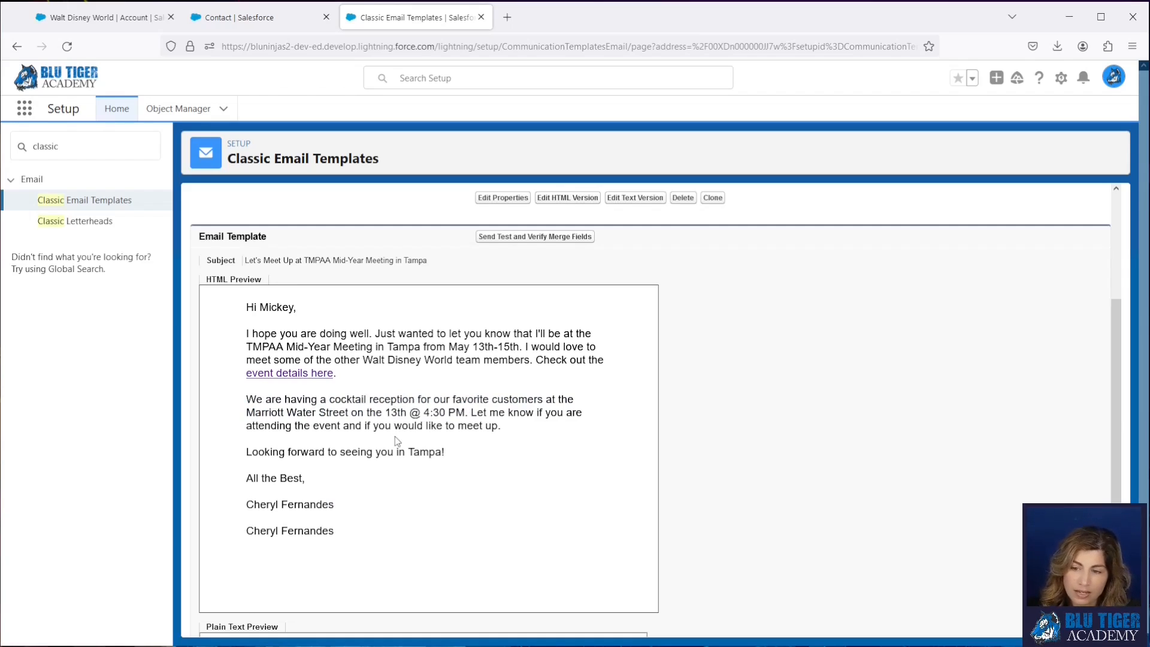
# - Set the Walt Disney World account's Status to Previous Customer and save the record
pyautogui.click(129, 25)
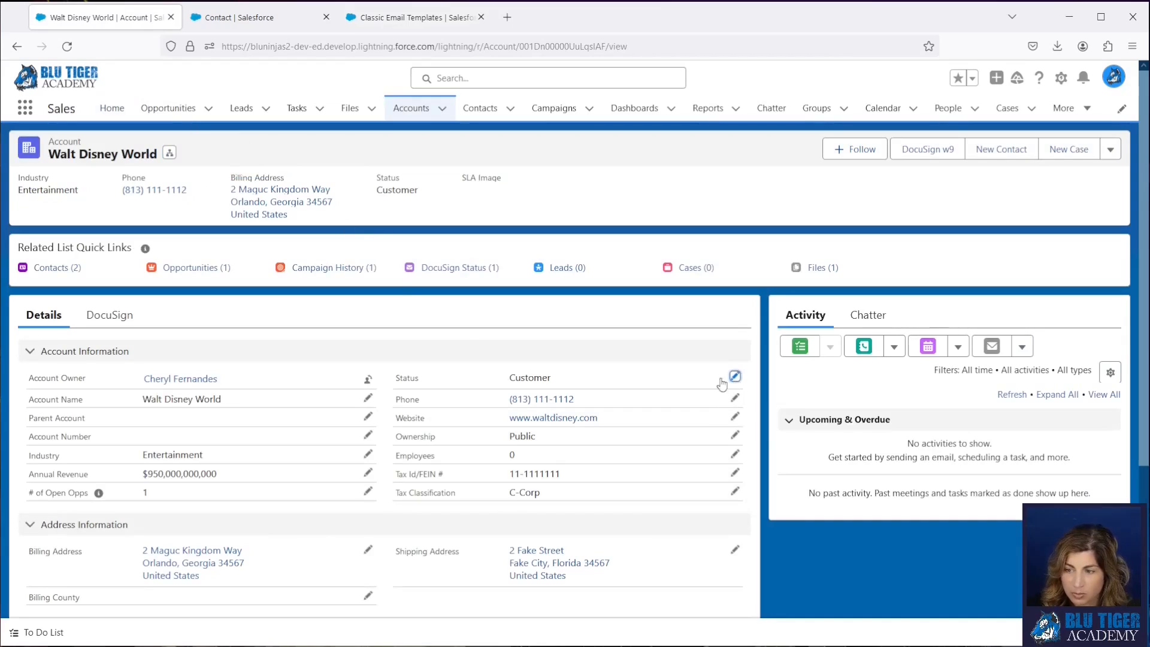
pyautogui.doubleClick(606, 401)
pyautogui.click(597, 402)
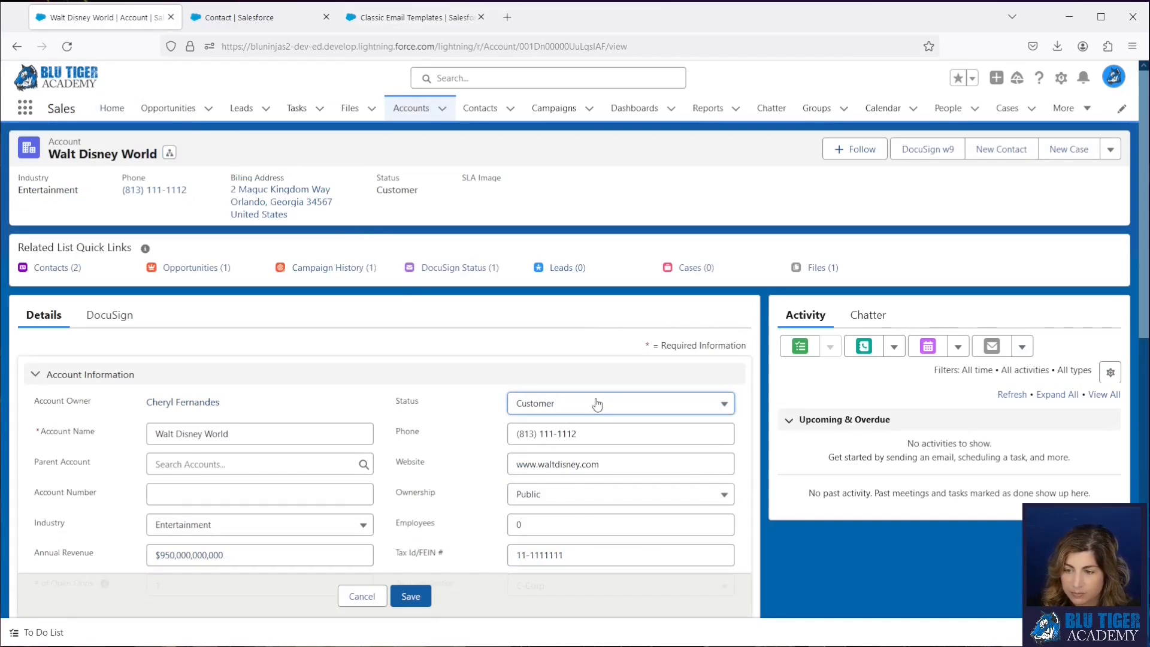
pyautogui.click(590, 478)
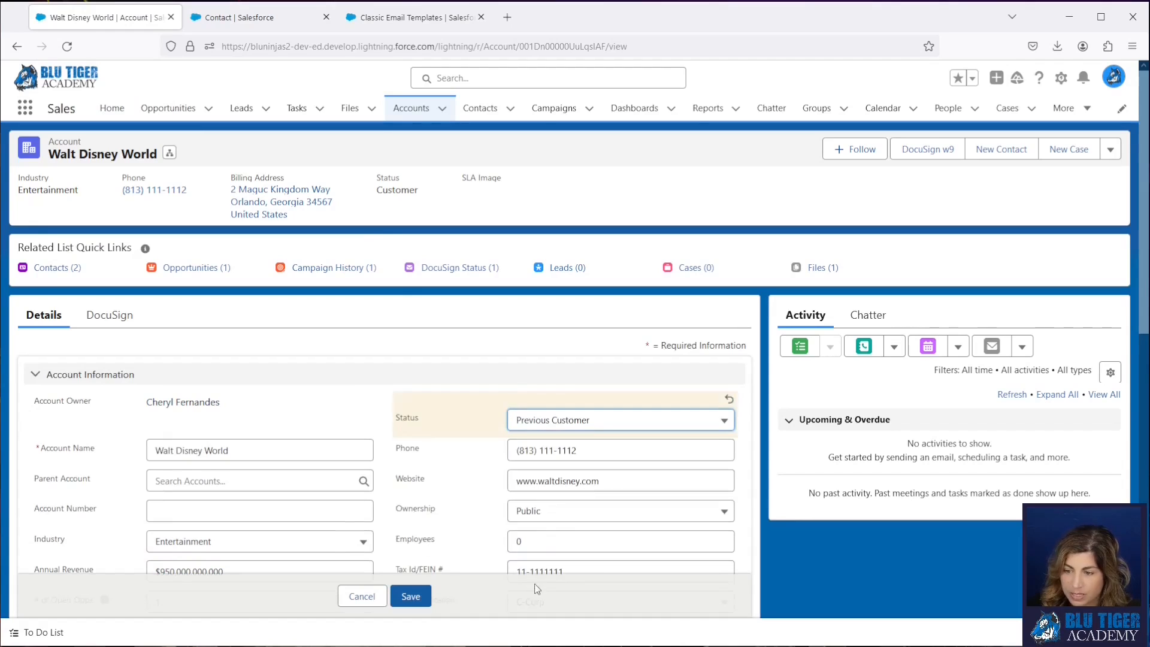
pyautogui.click(425, 600)
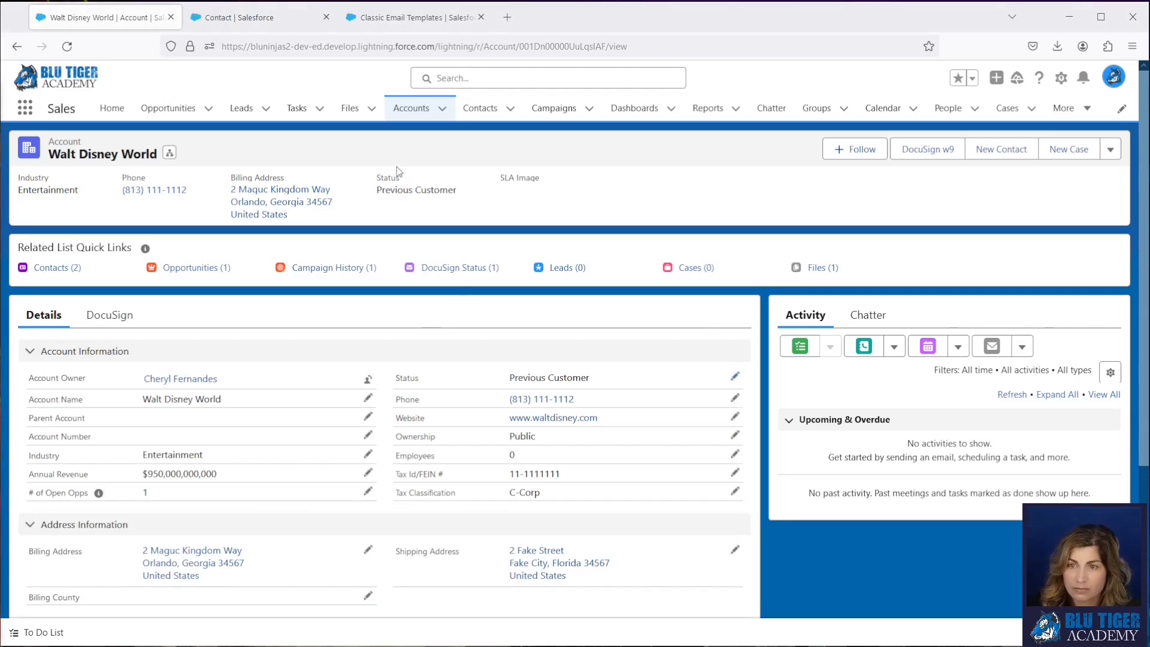
# - Back in the email template, verify the merge fields again with the same Walt Disney World contact as recipient
pyautogui.click(413, 17)
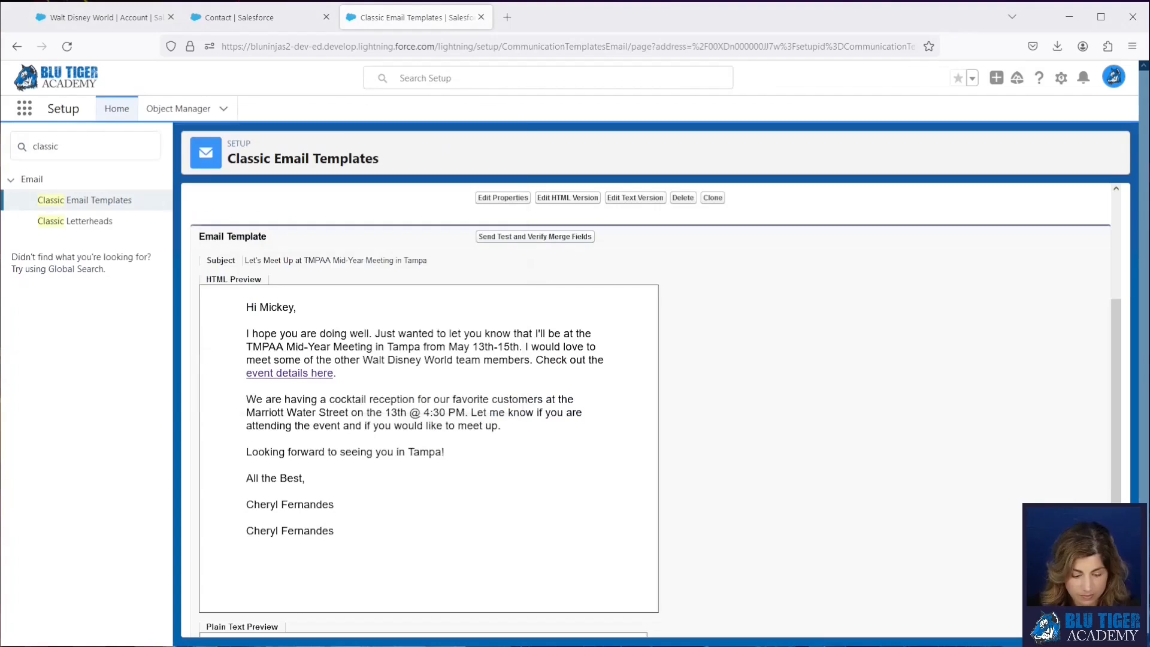
pyautogui.click(267, 246)
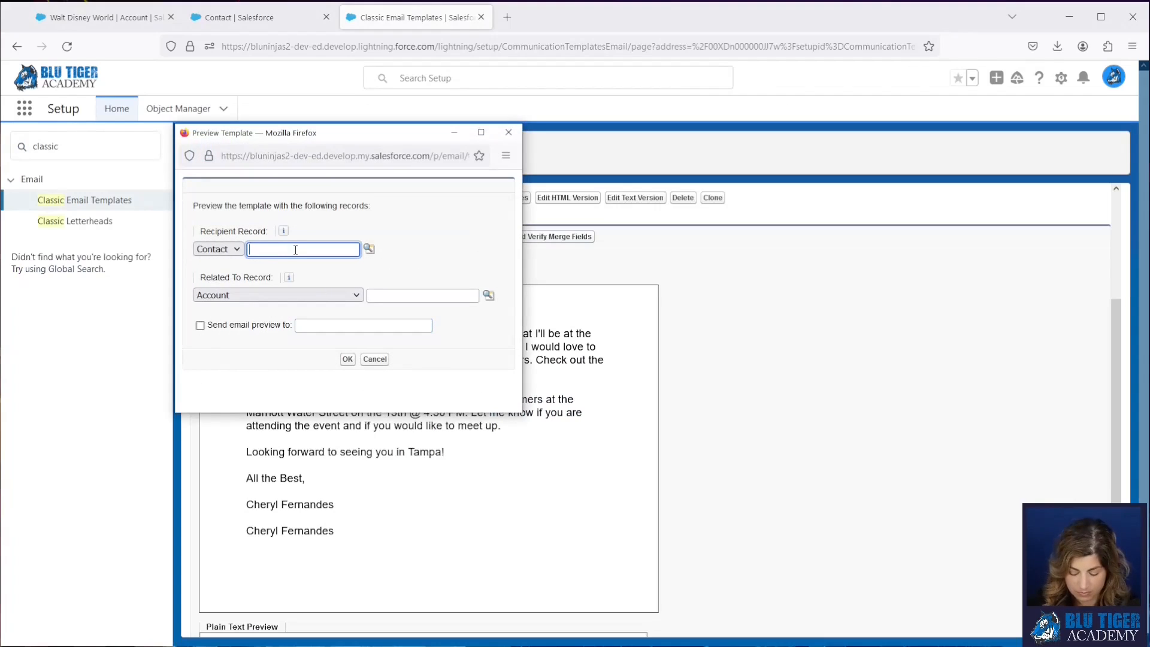
pyautogui.write('mickey mouse')
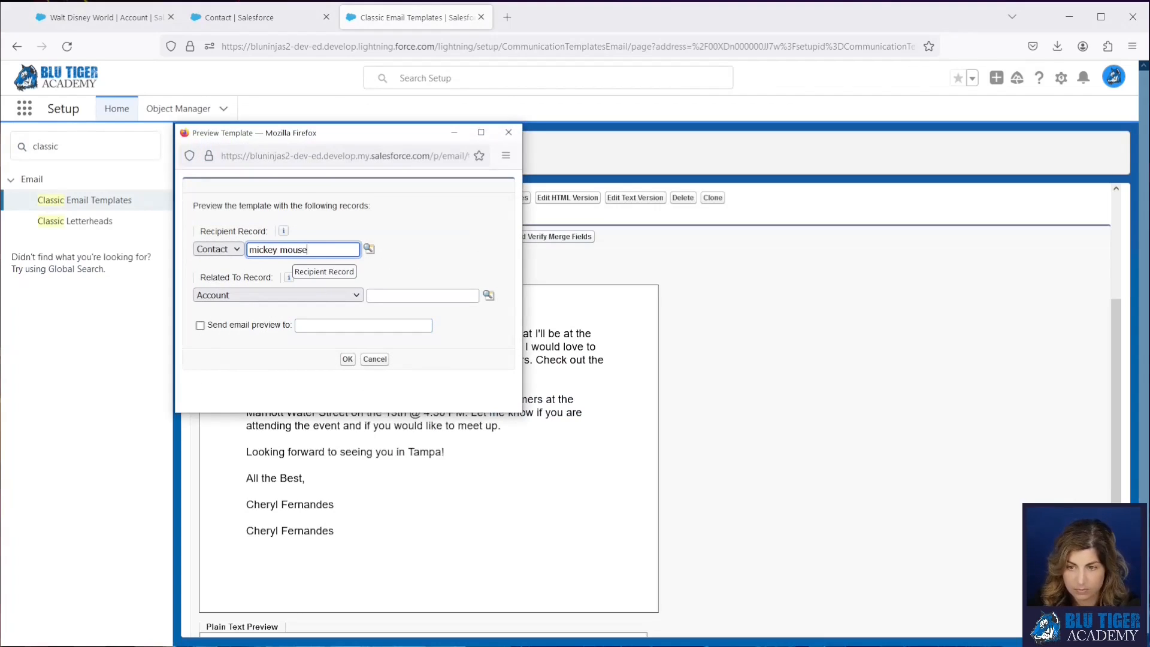
pyautogui.click(369, 249)
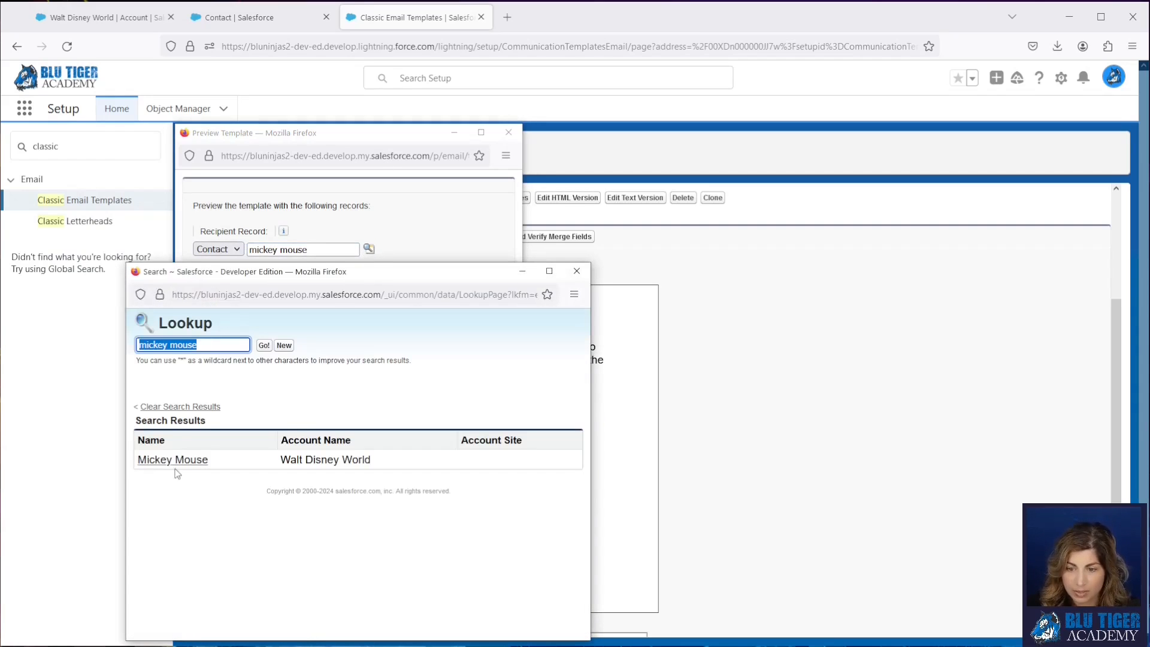
pyautogui.click(171, 460)
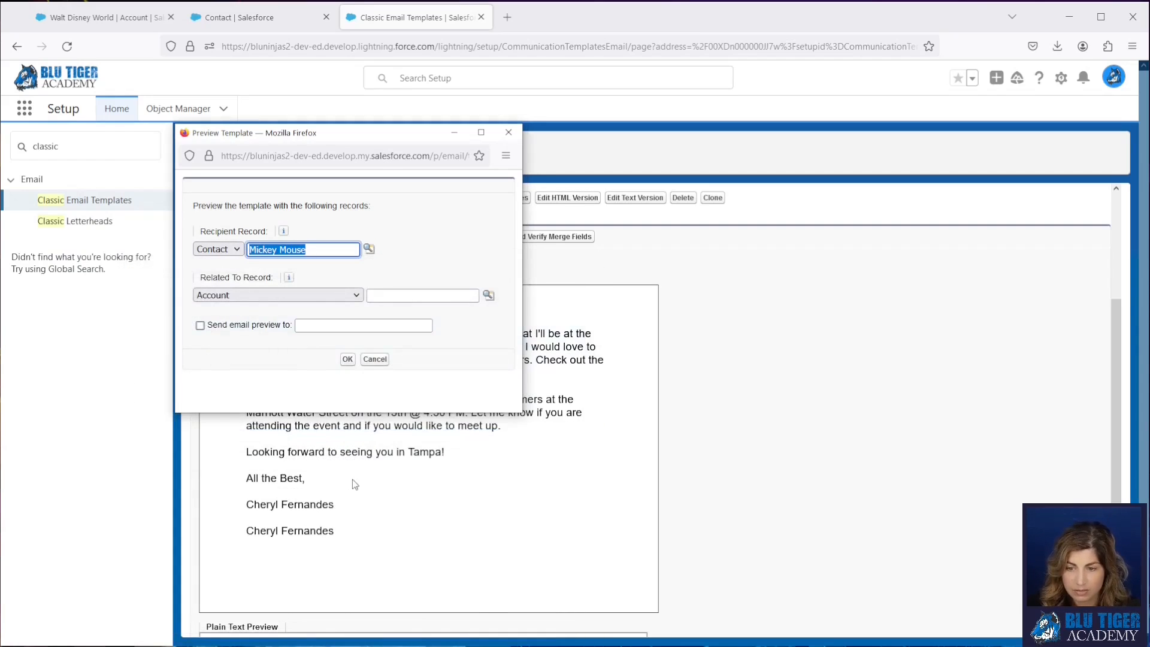
pyautogui.click(345, 361)
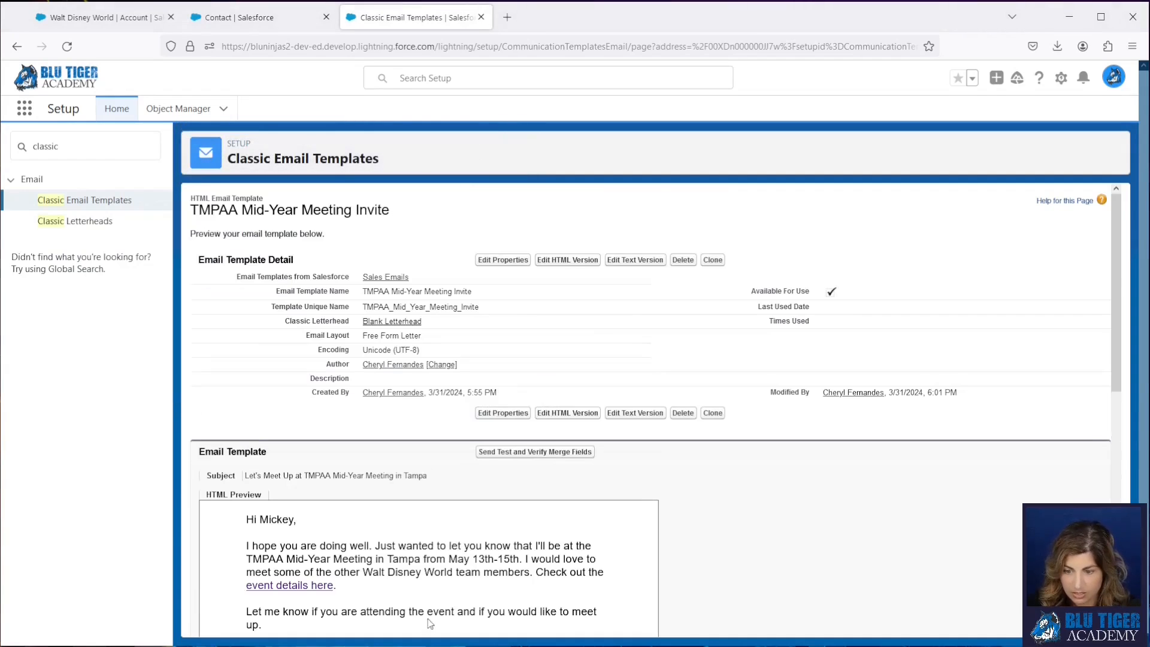
# - Check the merged HTML preview for the cocktail reception sentence and the contact owner's name, title and phone
pyautogui.scroll(-5, 403, 523)
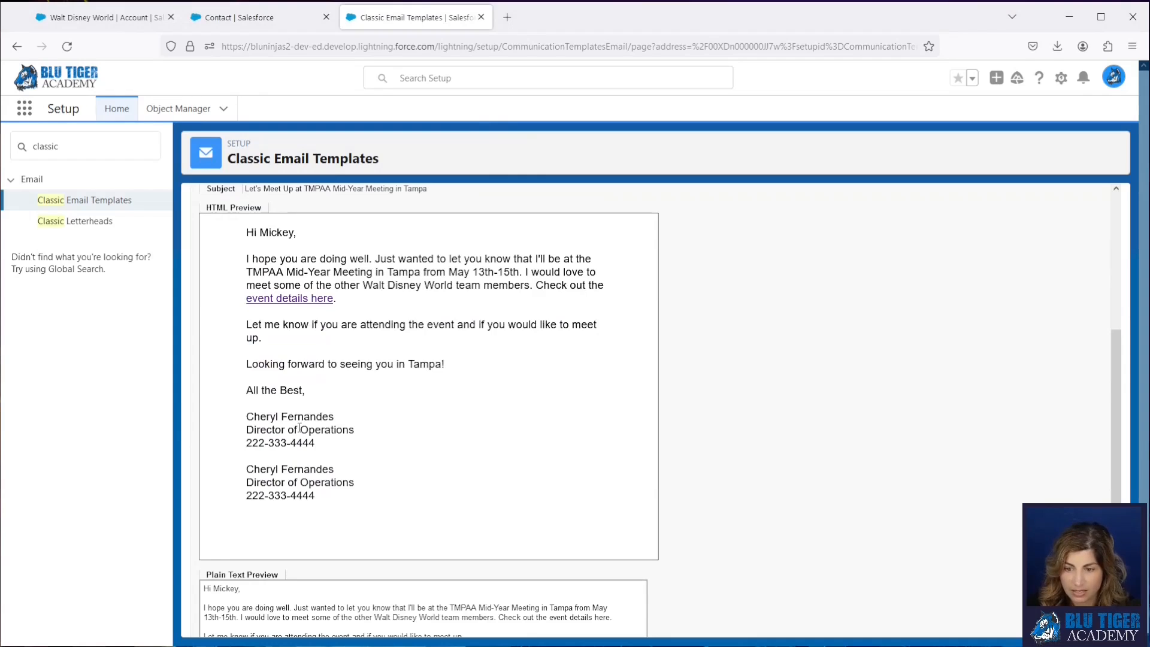
pyautogui.moveTo(245, 419); pyautogui.dragTo(329, 443)
pyautogui.scroll(1, 390, 463)
pyautogui.scroll(3, 393, 468)
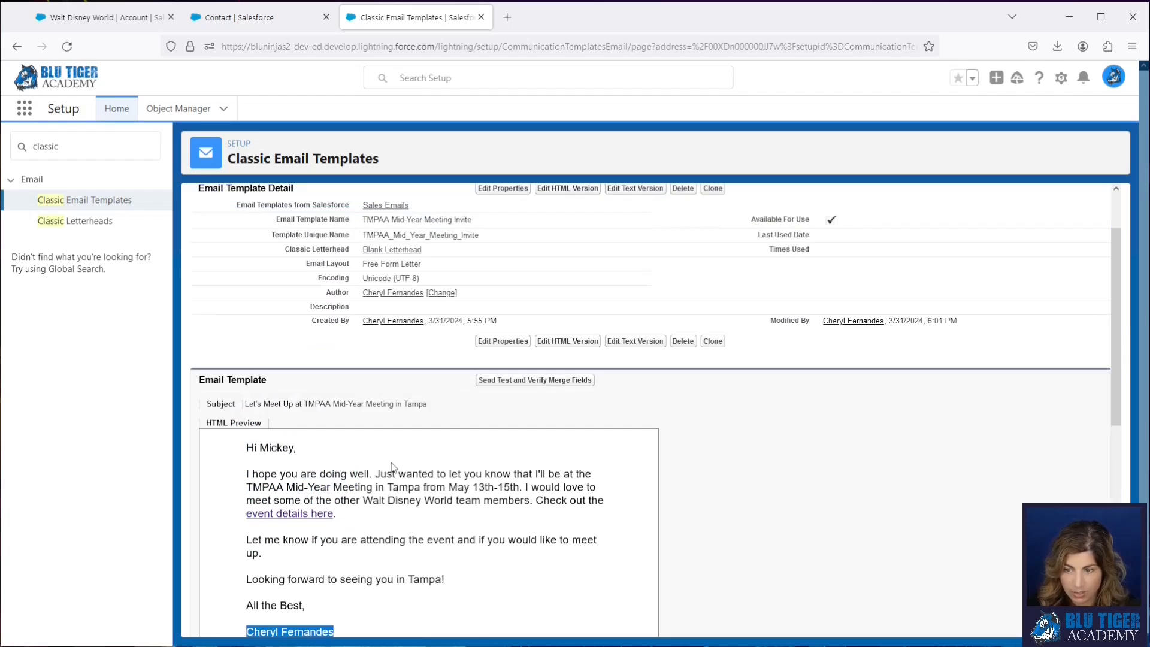
# - Edit the HTML version to delete the {!User.Name}, {!User.Title} and {!User.Phone} merge fields below the contact owner's signature, and save the template
pyautogui.click(546, 343)
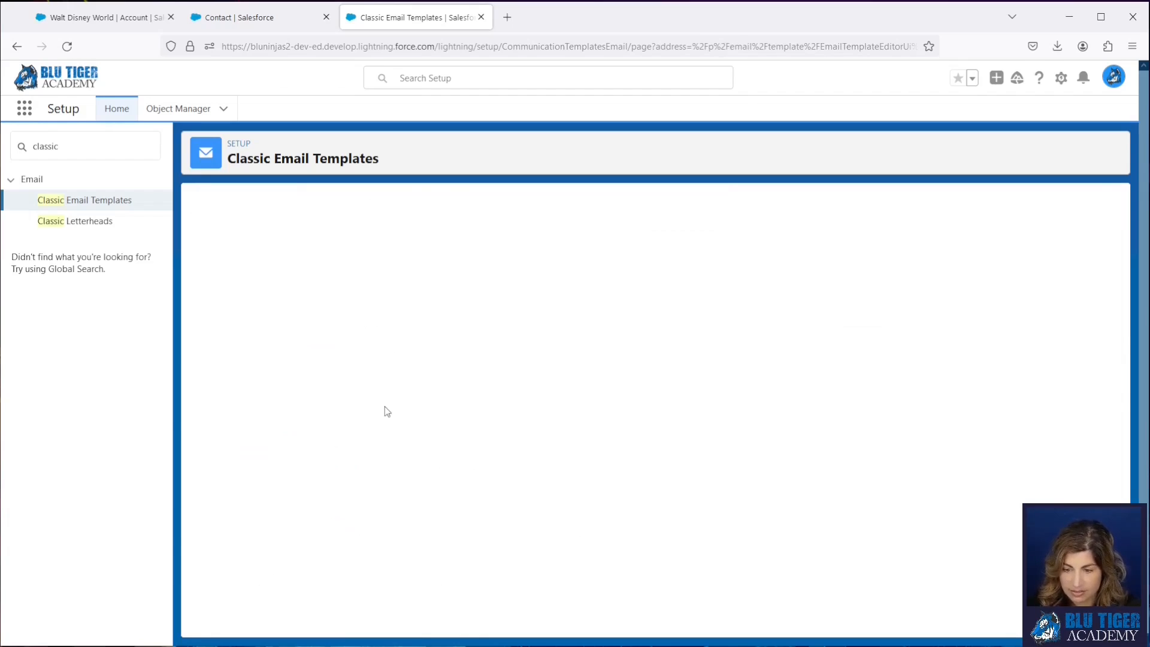
pyautogui.scroll(-5, 385, 411)
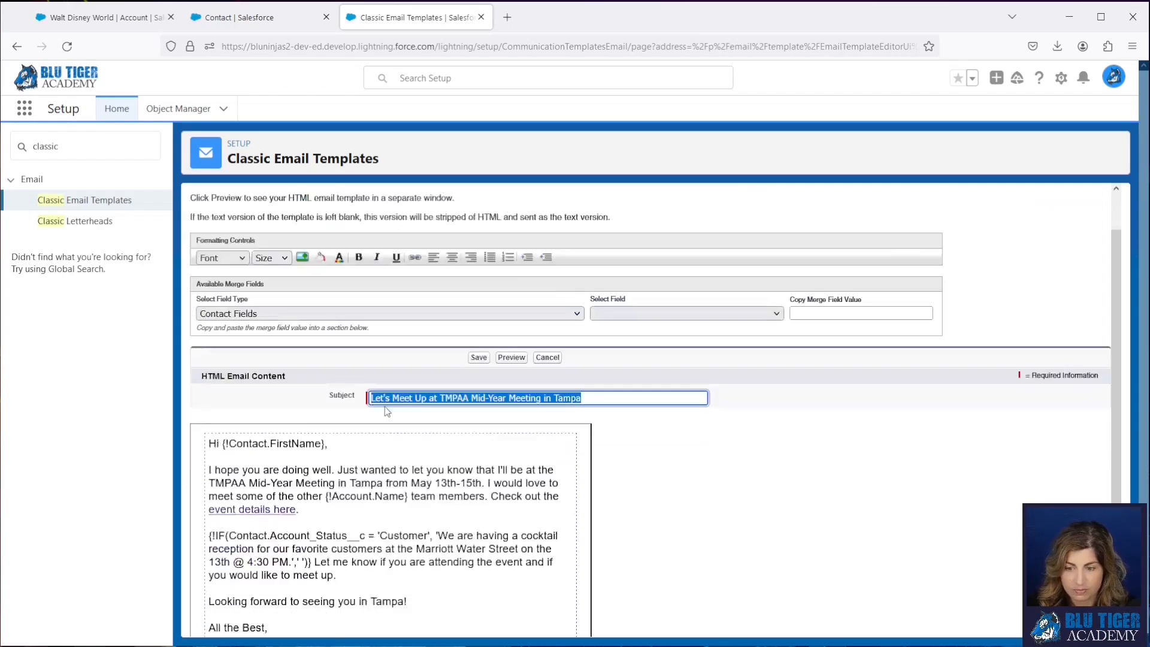
pyautogui.moveTo(308, 551); pyautogui.dragTo(205, 520)
pyautogui.press('Delete')
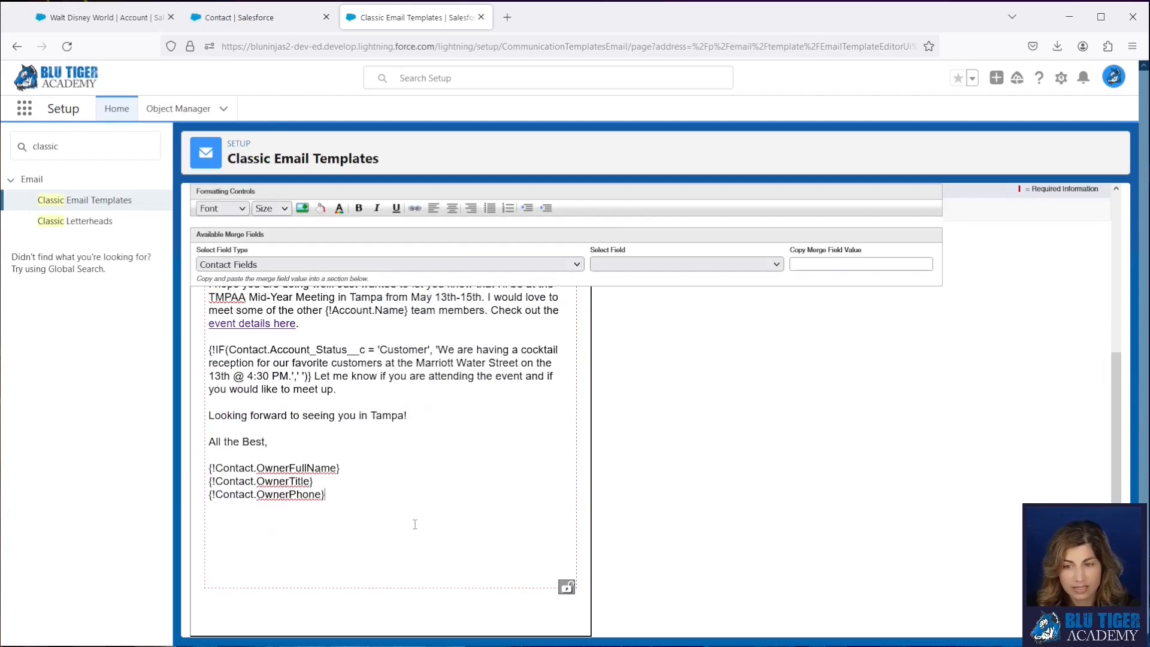
pyautogui.scroll(5, 415, 525)
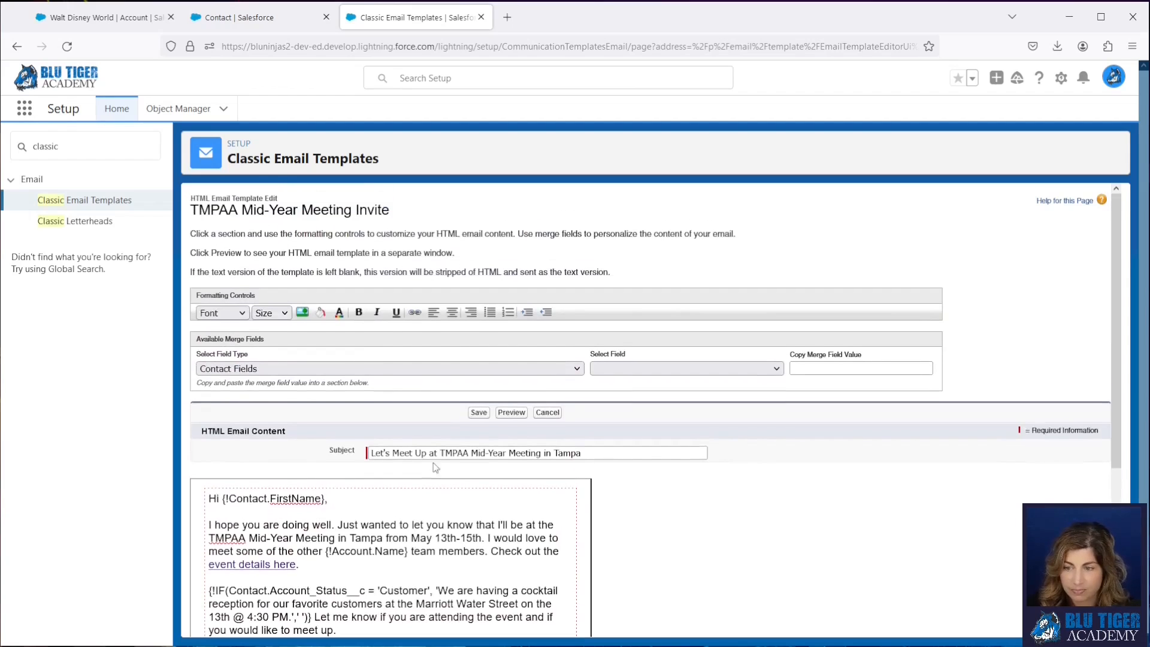
pyautogui.click(478, 413)
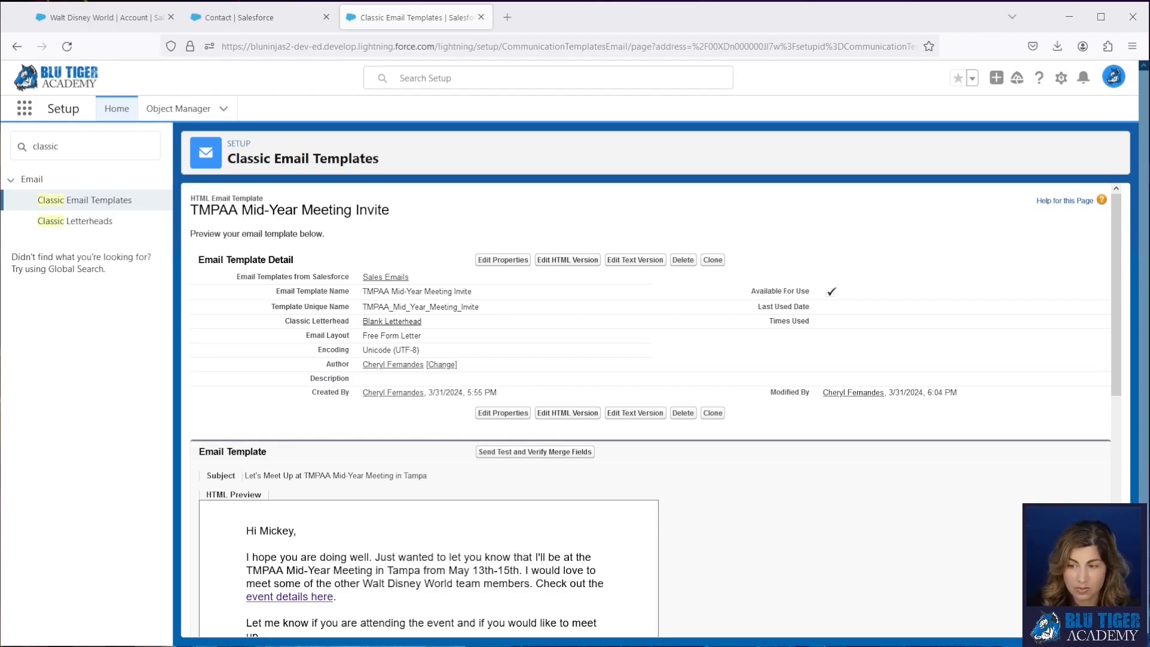
# - Send a test email of the template and bring up the received message in Gmail for review
pyautogui.click(562, 451)
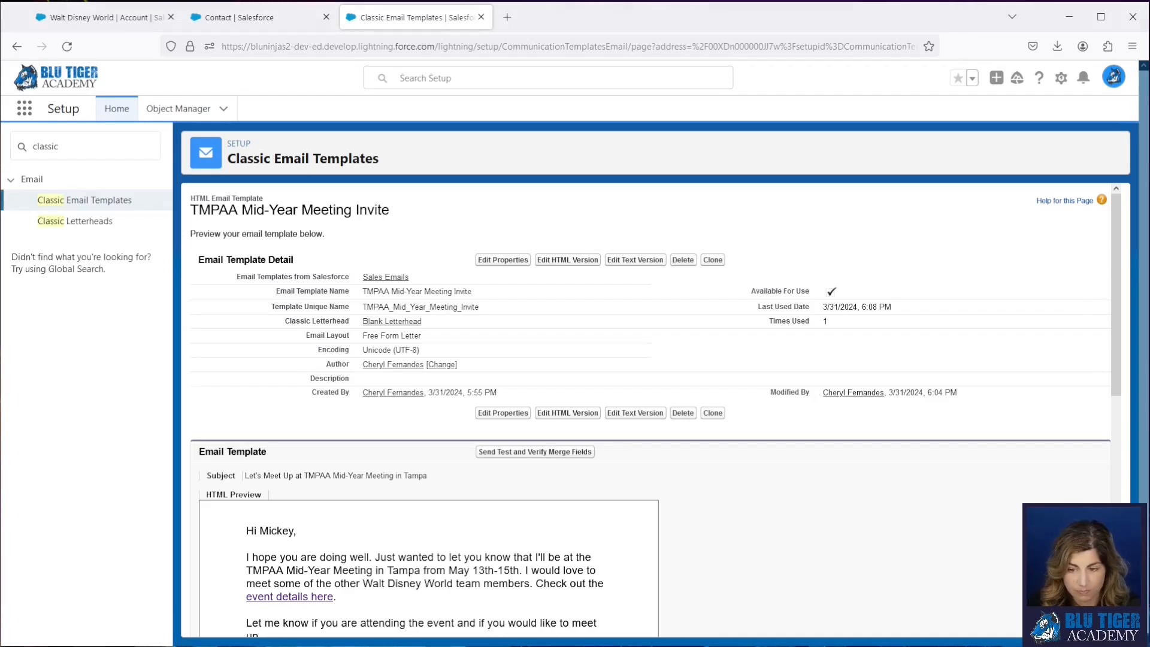
pyautogui.scroll(-3, 336, 547)
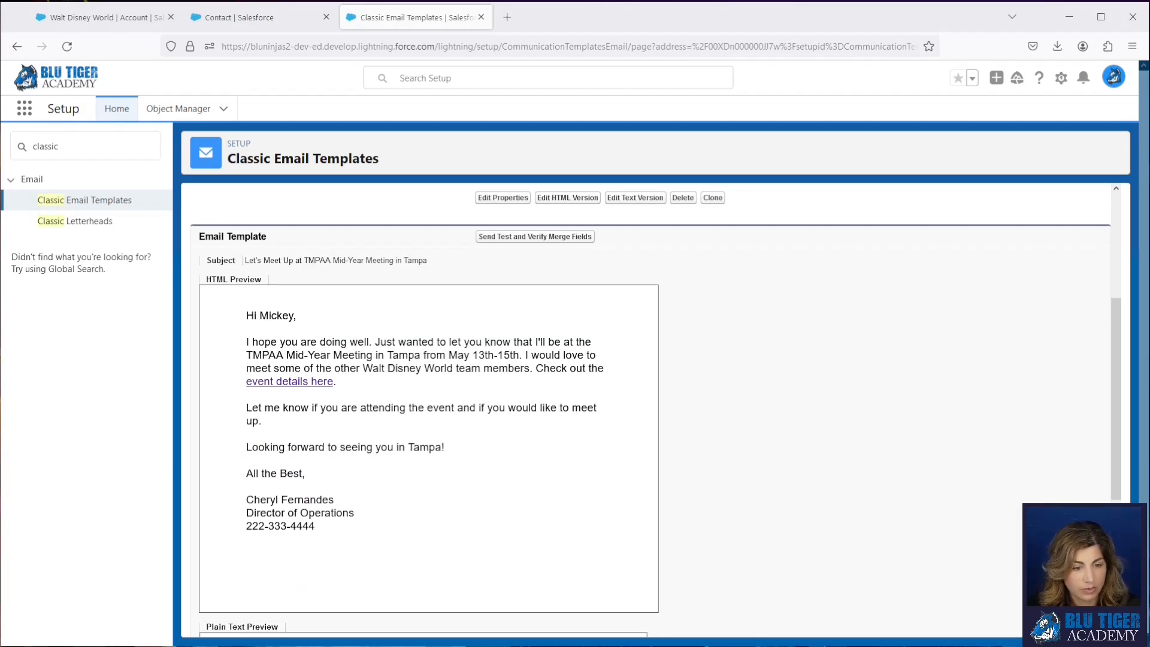
pyautogui.moveTo(0, 174); pyautogui.dragTo(466, 40)
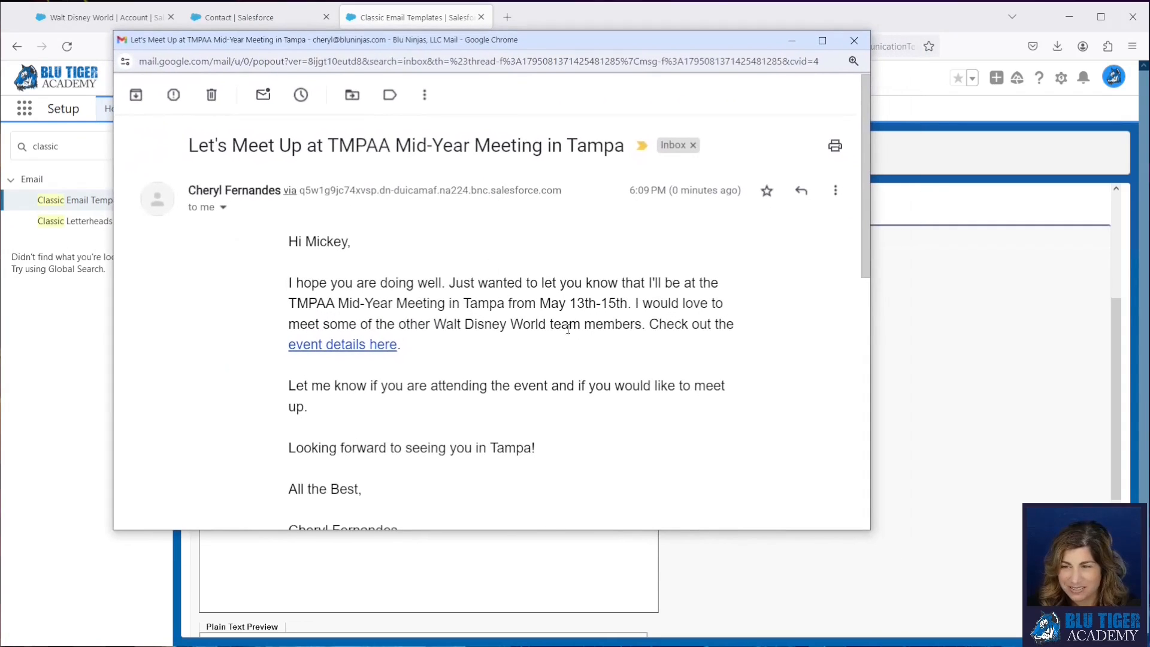
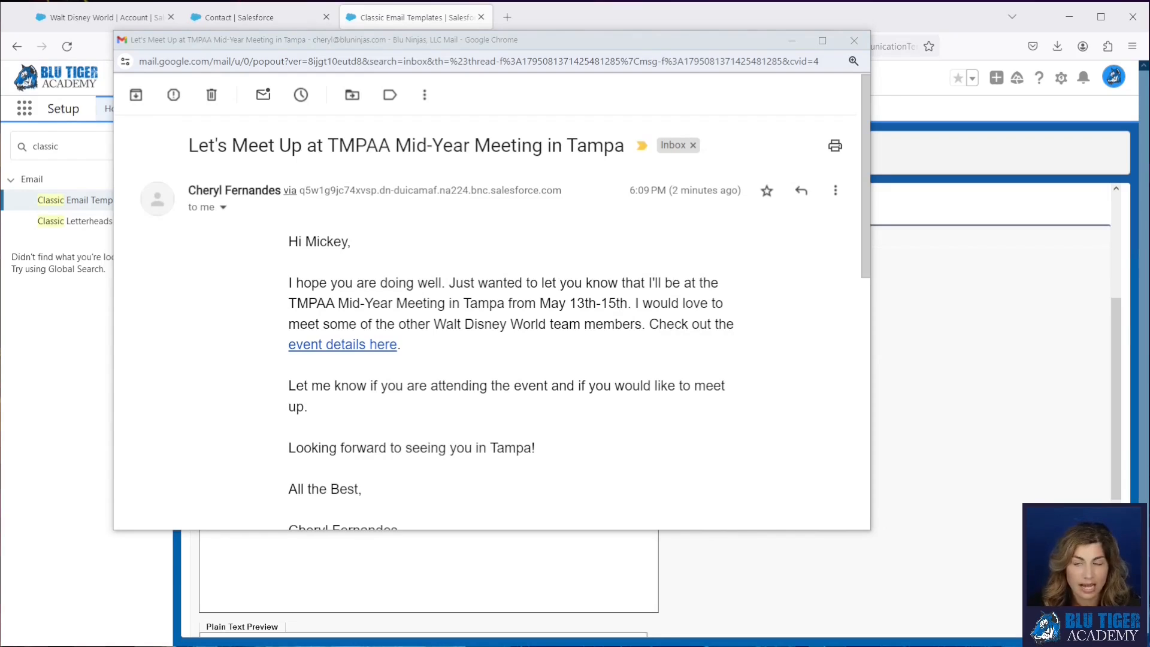
# - Close the received test email and open the Email Templates list from the Walt Disney World account's browser tab
pyautogui.click(854, 40)
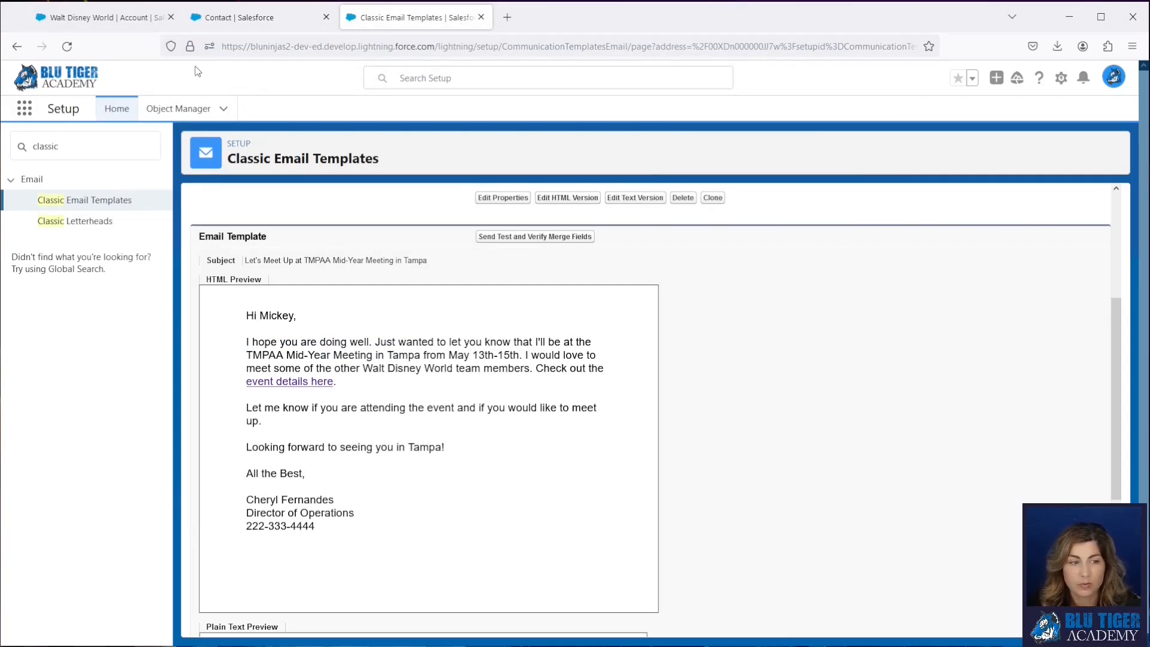
pyautogui.click(105, 18)
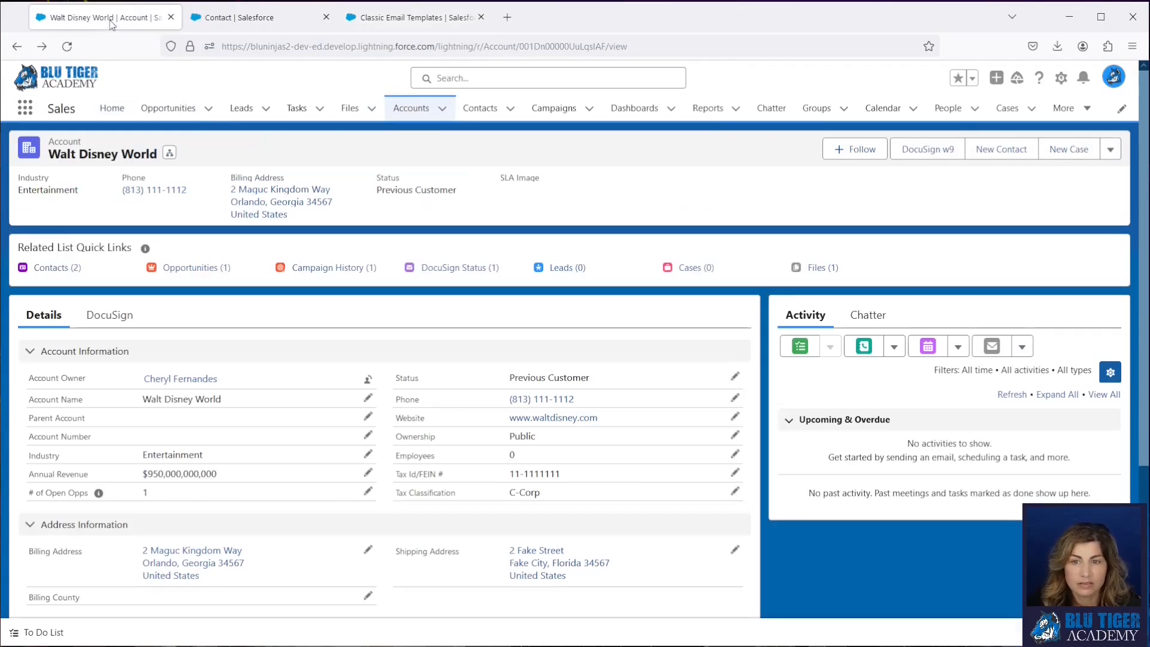
pyautogui.click(23, 112)
pyautogui.write('emil')
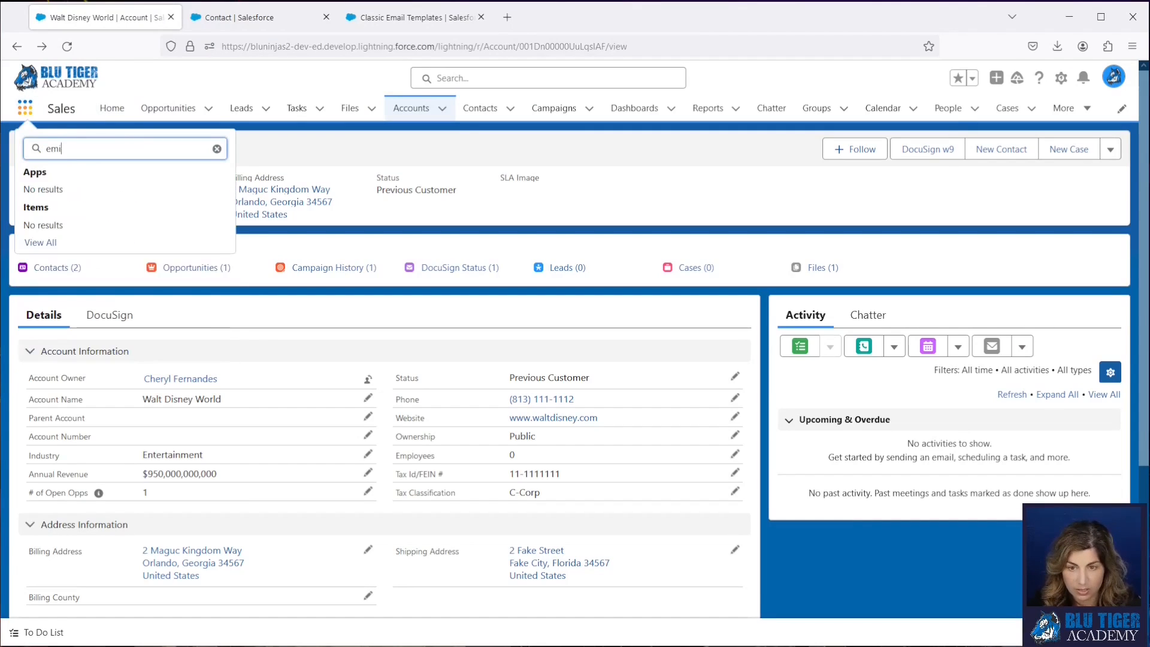
pyautogui.press('BackSpace')
pyautogui.write('a')
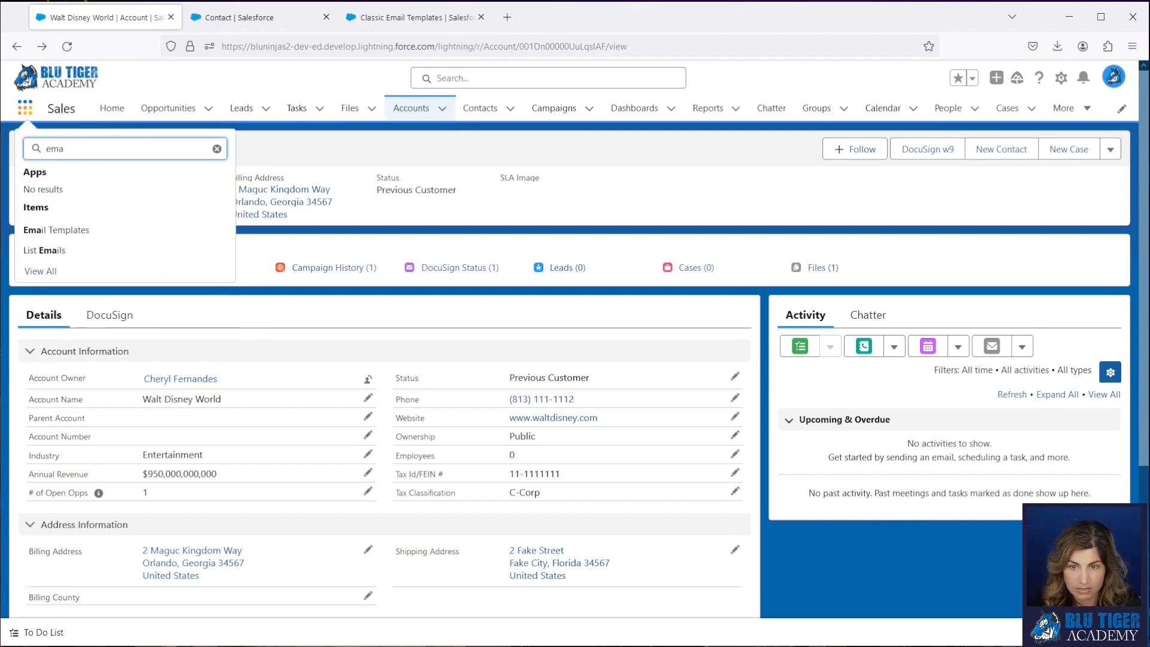
pyautogui.write('il te')
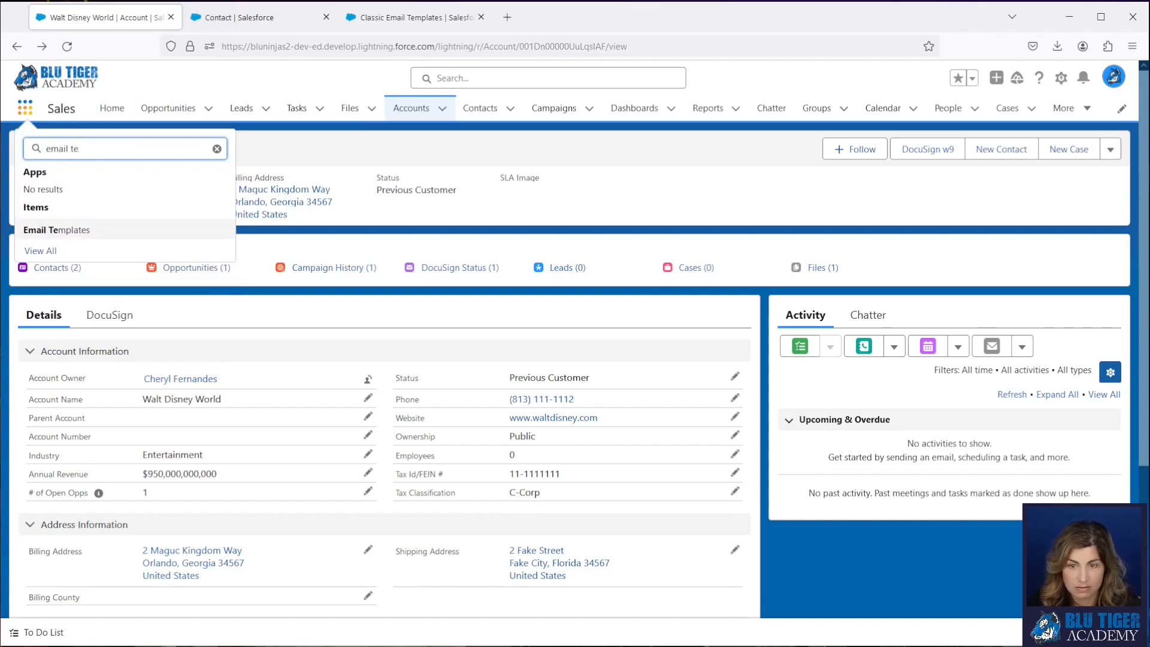
pyautogui.click(60, 230)
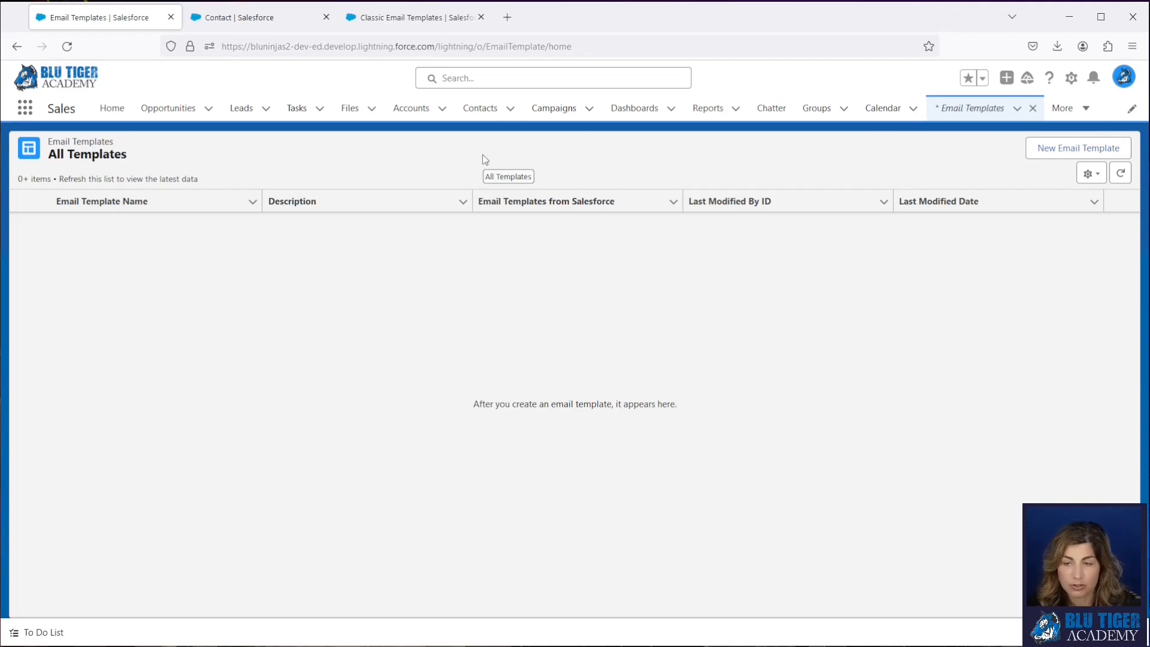
# - In Setup, look up the Enhanced Email page to check whether the feature is enabled
pyautogui.click(229, 24)
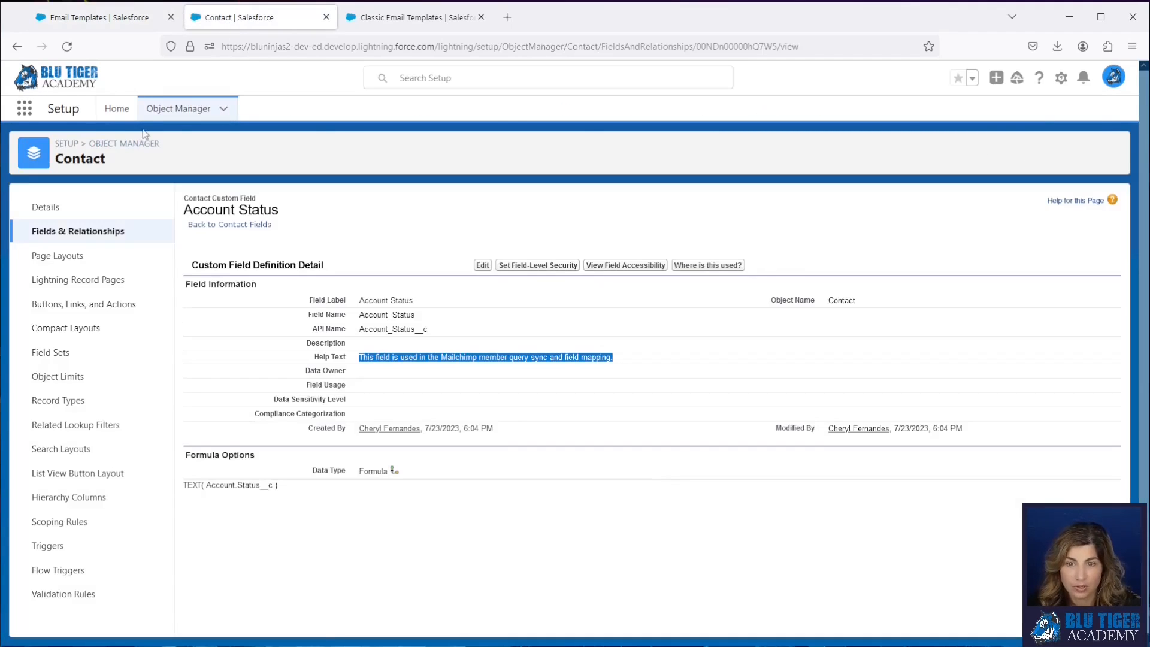
pyautogui.click(111, 115)
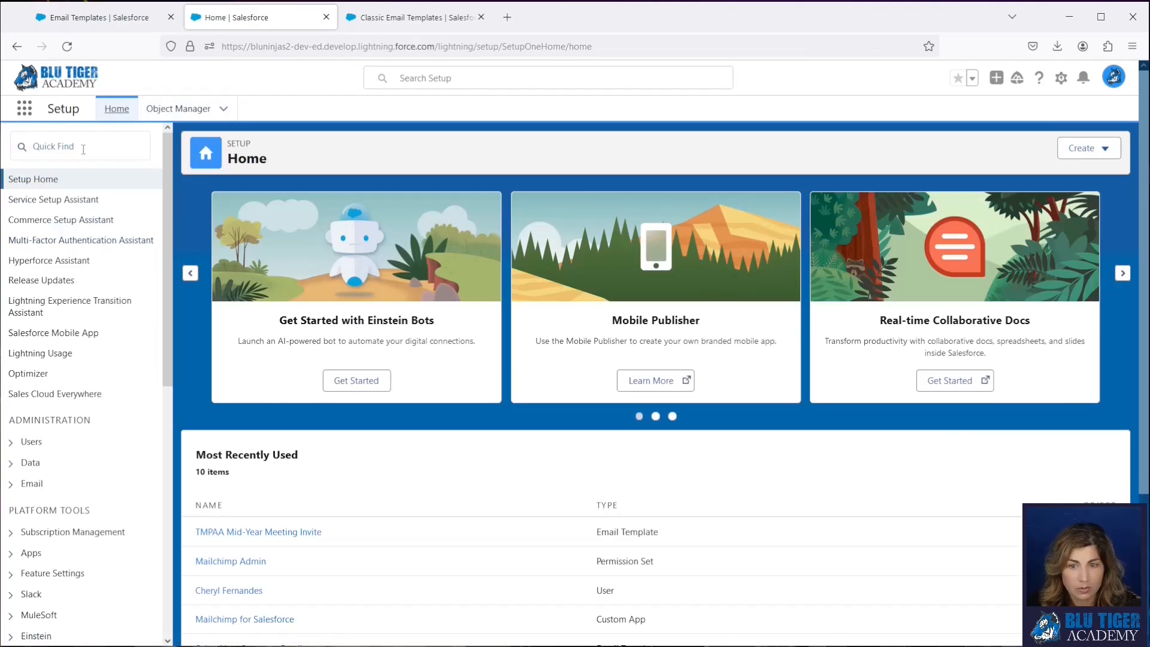
pyautogui.click(83, 149)
pyautogui.write('enhance')
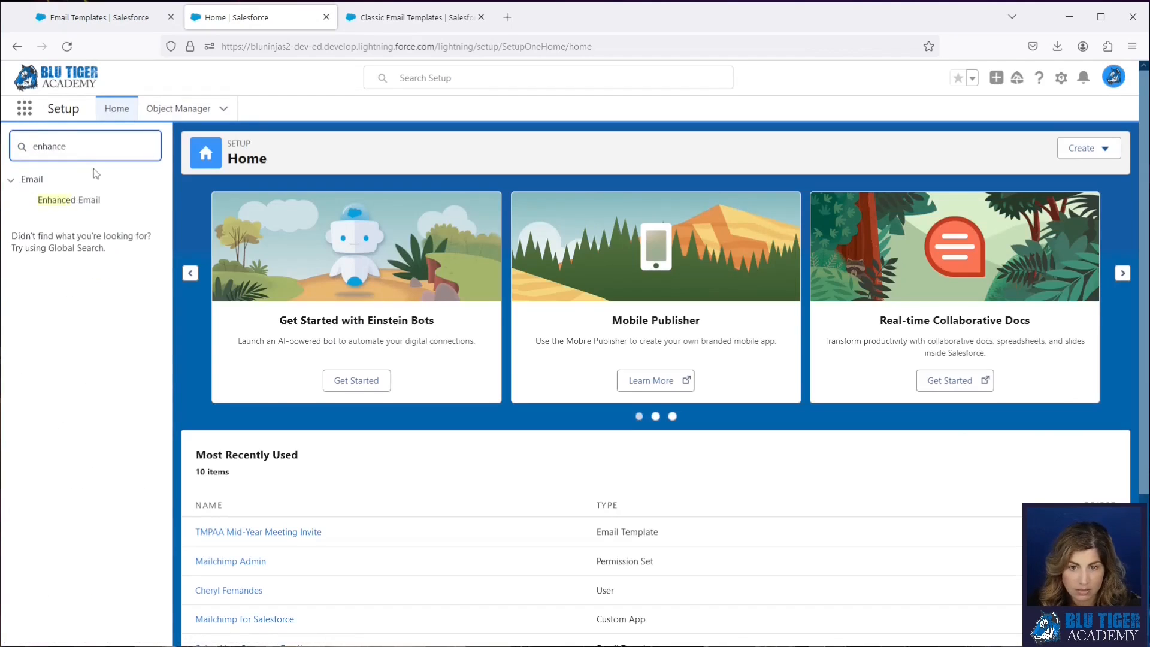
pyautogui.click(75, 200)
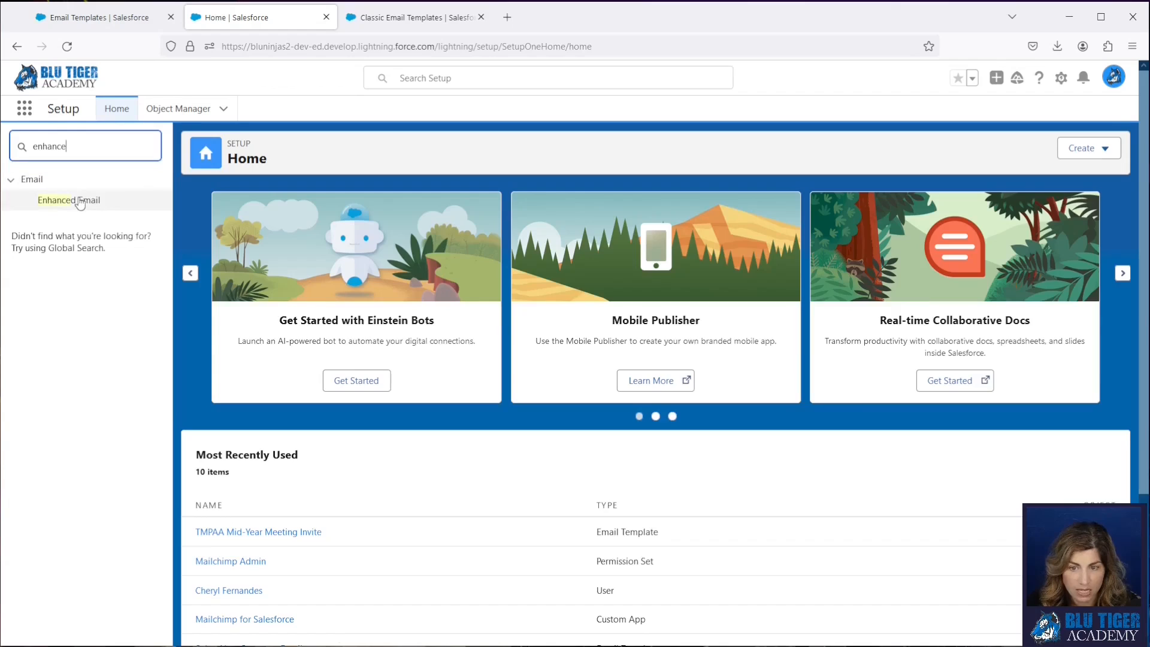
# - Turn on Folders and Enhanced Sharing for Lightning Email Templates in Setup, and reload the Email Templates list
pyautogui.moveTo(98, 159); pyautogui.dragTo(24, 149)
pyautogui.write('lightning email')
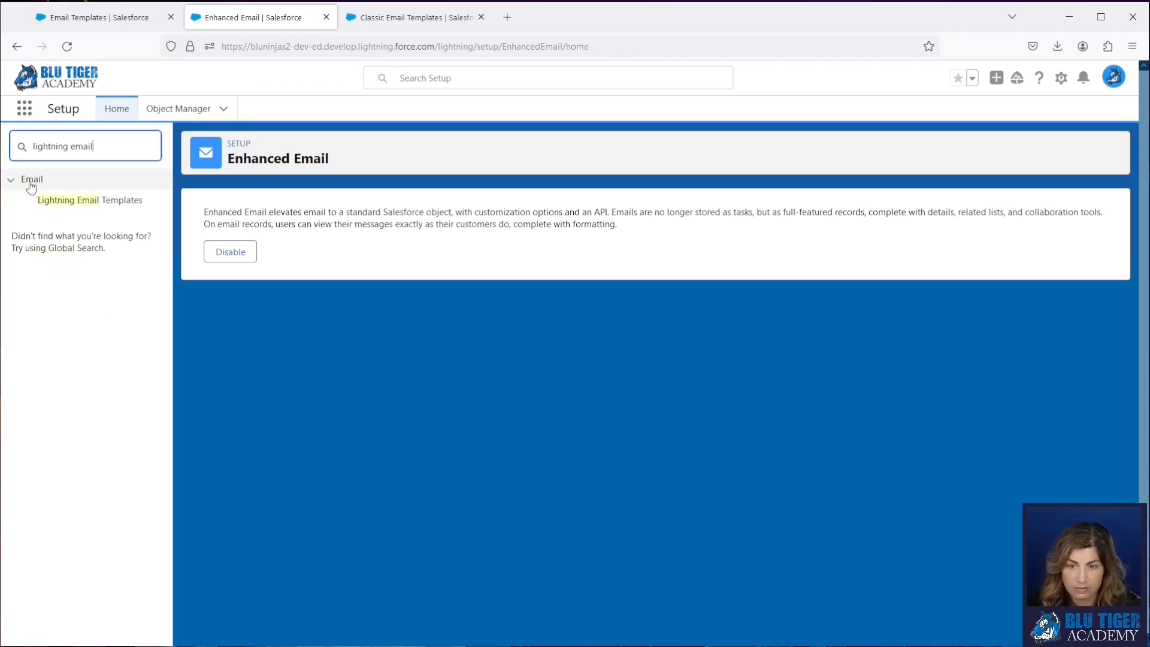
pyautogui.click(72, 200)
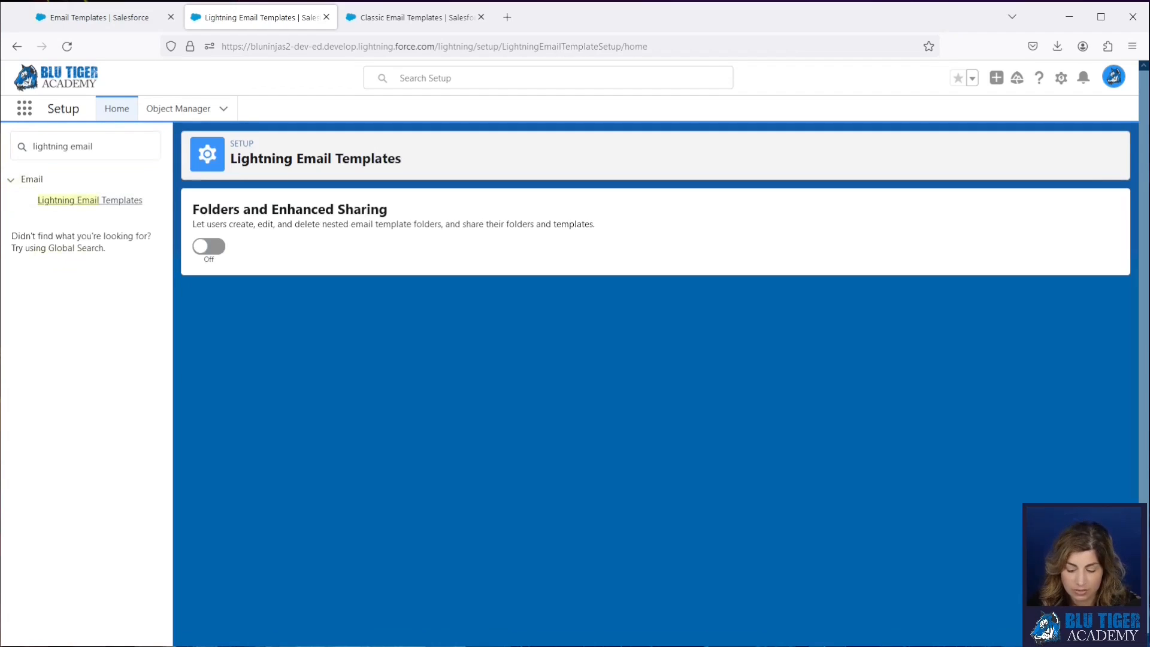
pyautogui.click(209, 247)
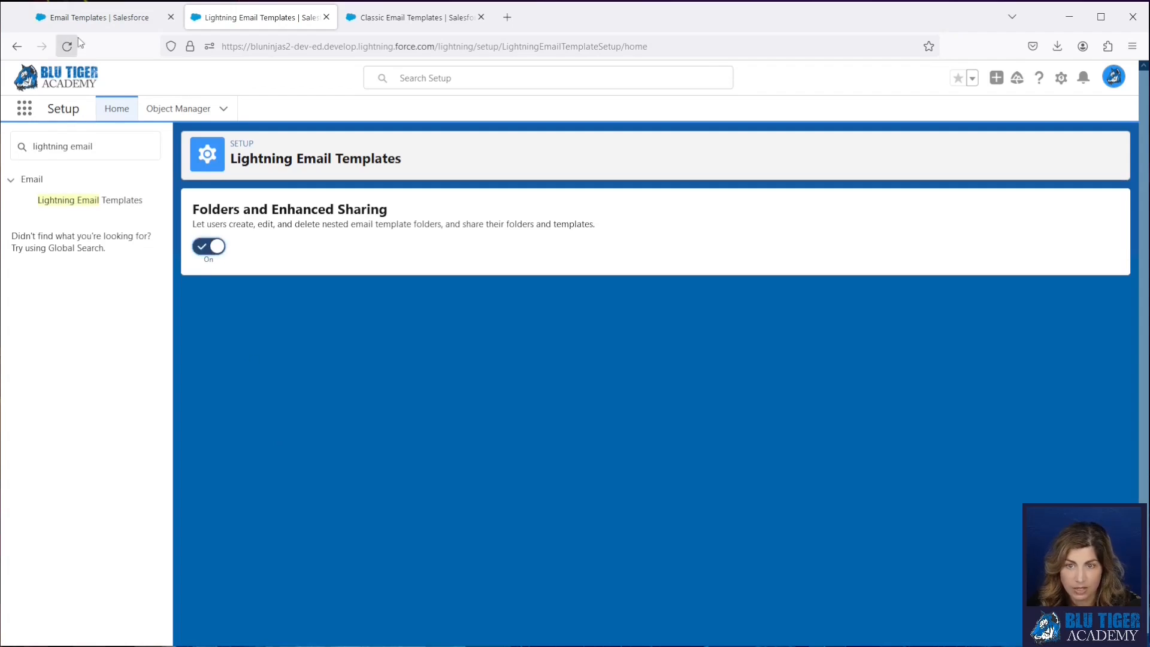
pyautogui.click(81, 18)
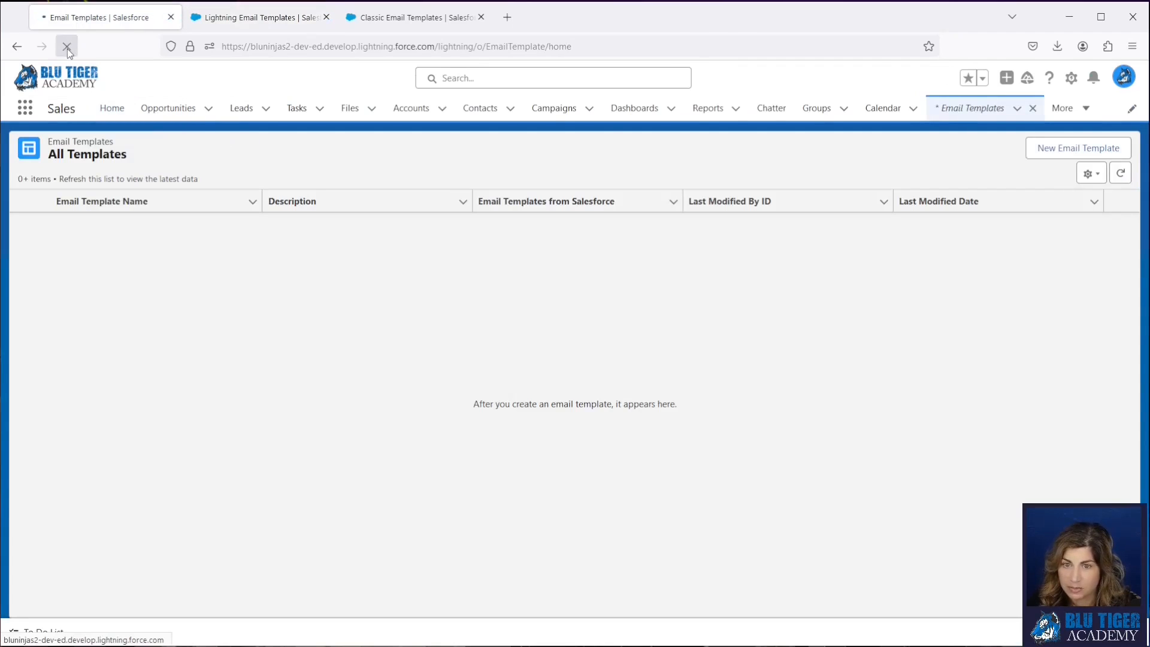
pyautogui.click(67, 47)
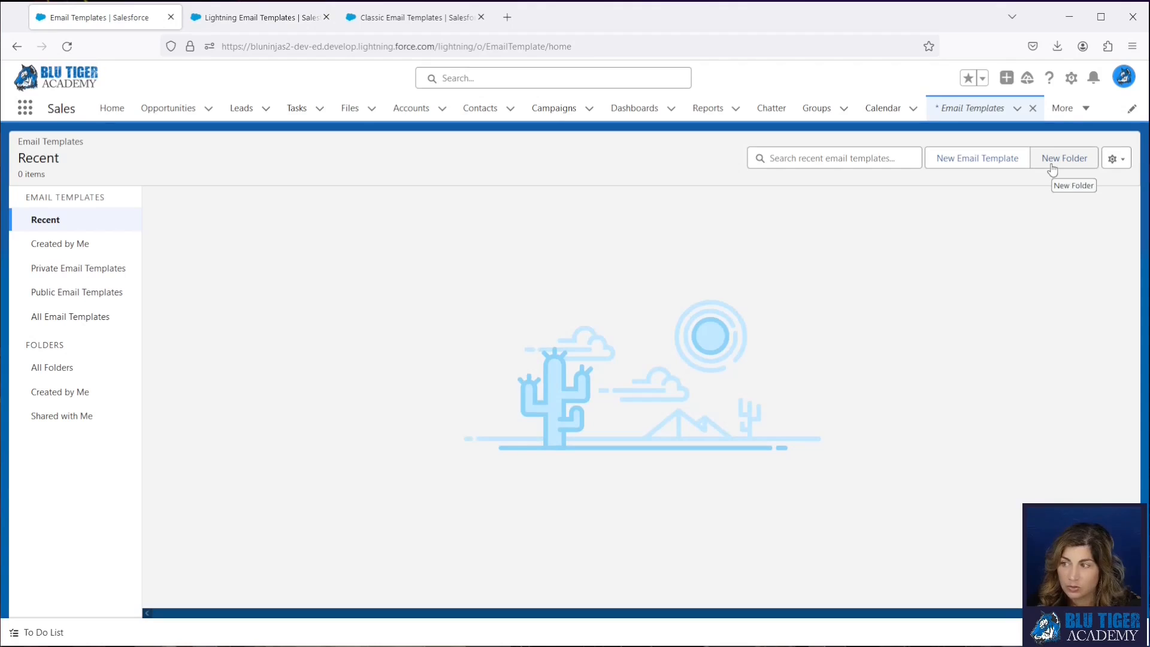
# - Create an email template folder labelled Sales Emails Lightning and save it
pyautogui.click(1053, 168)
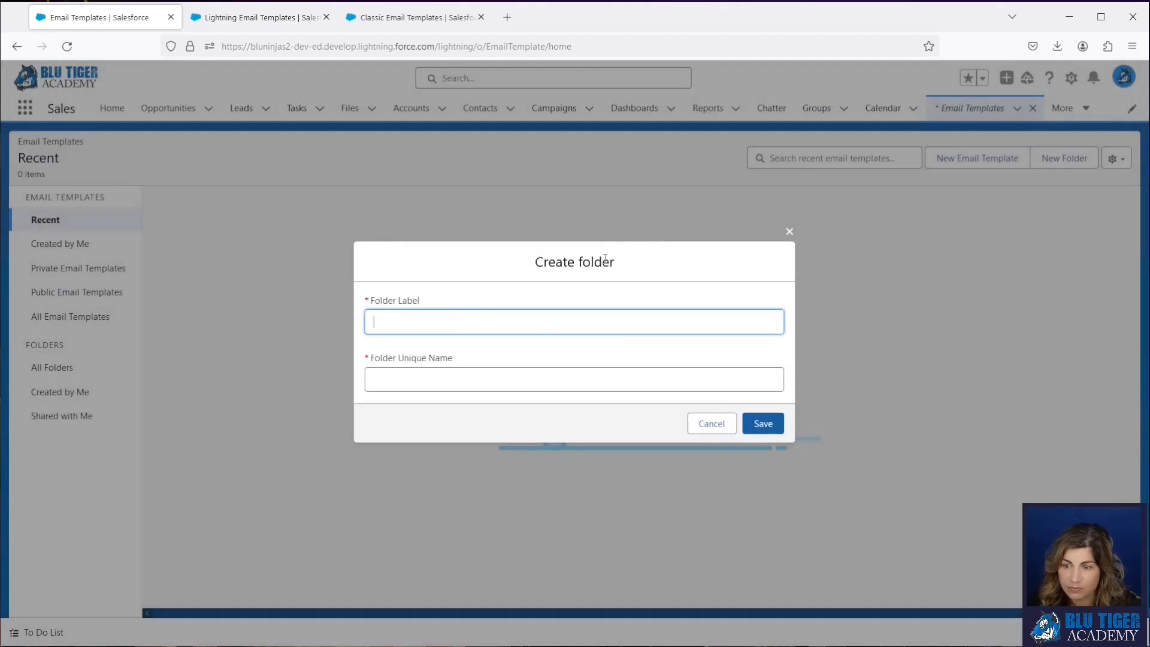
pyautogui.write('Sales Em')
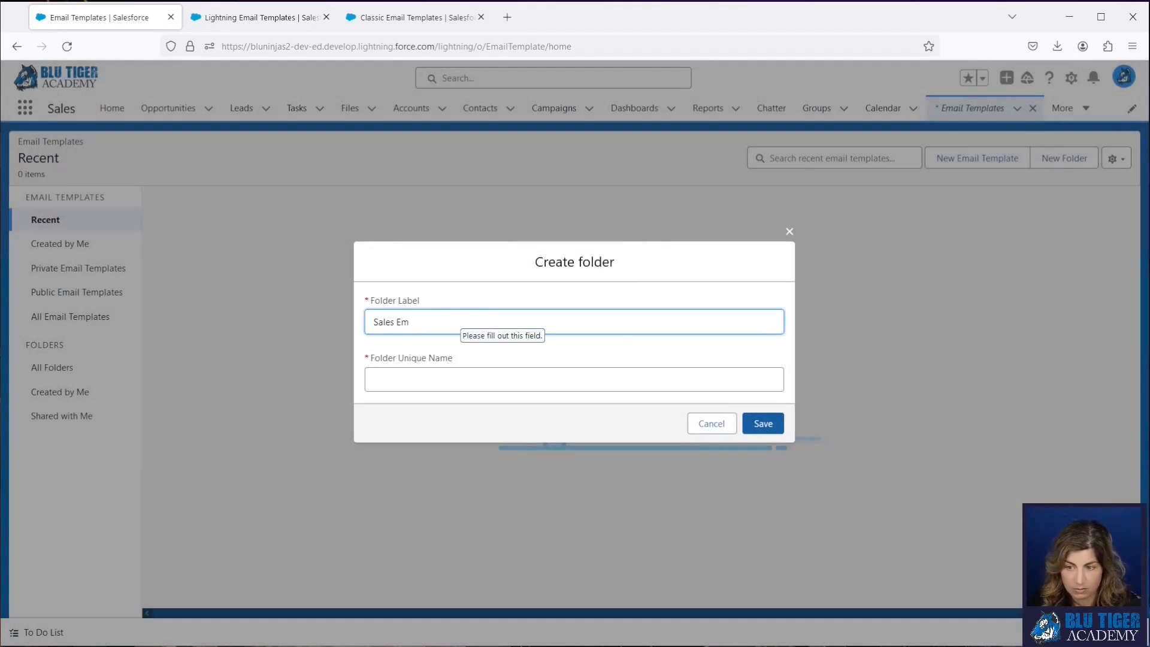
pyautogui.write('ails Lightning')
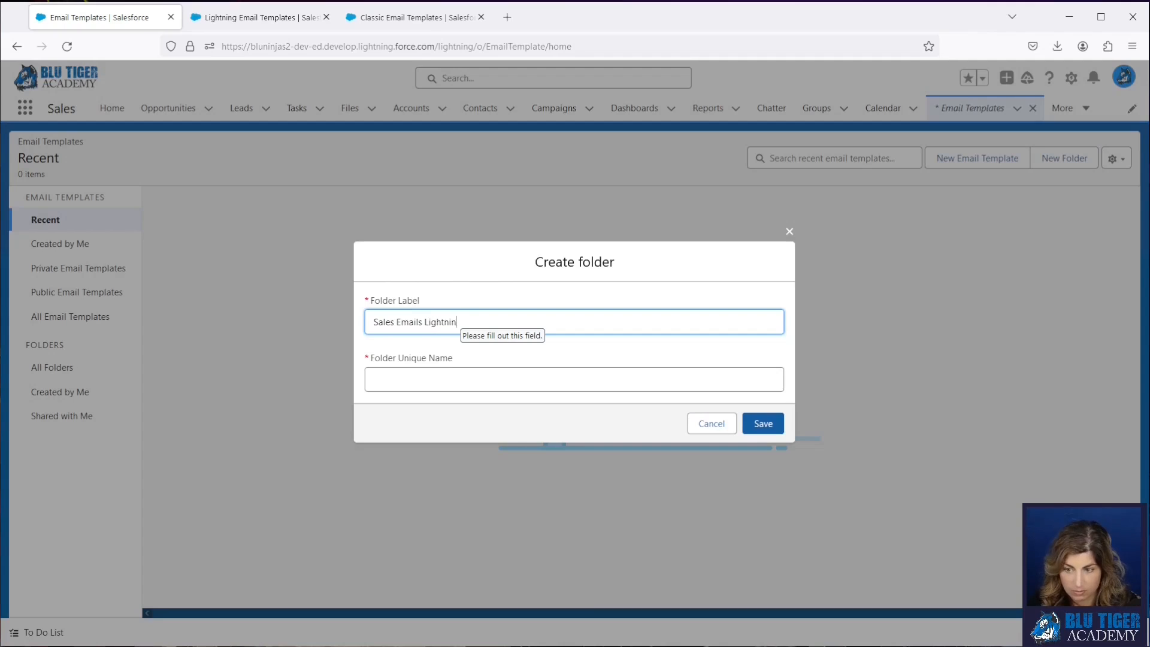
pyautogui.press('Tab')
pyautogui.click(762, 425)
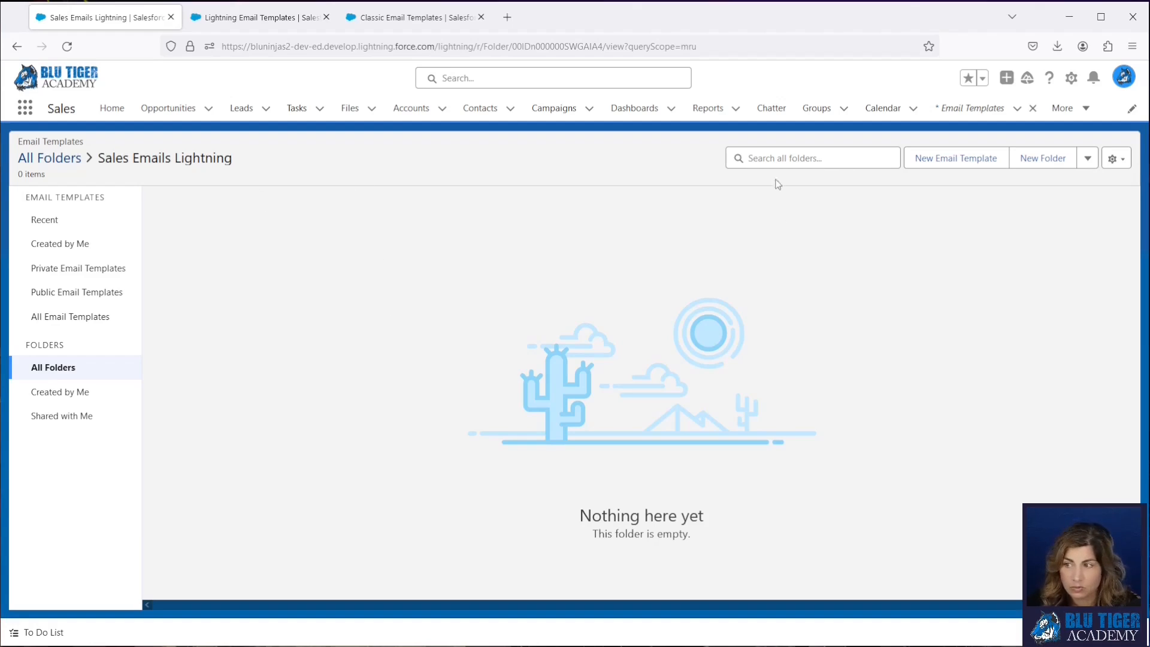
# - Start a new email template named TMPAA Mid-Year Meeting Invite Lightning, copying the base name from the classic template
pyautogui.click(974, 158)
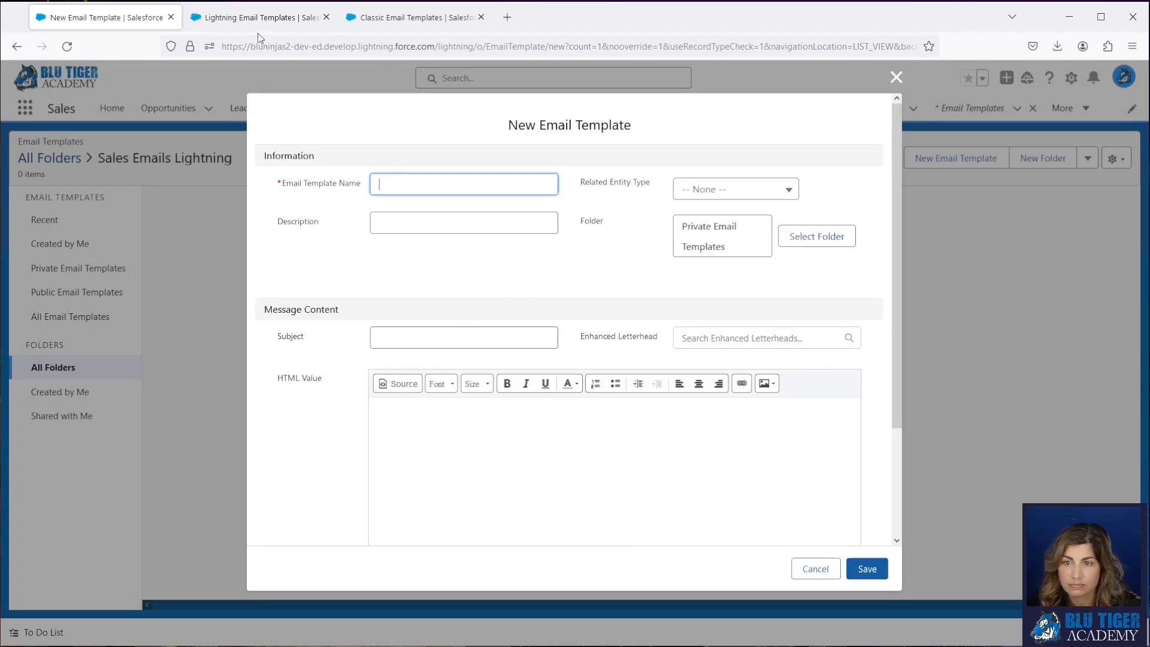
pyautogui.click(257, 18)
pyautogui.click(366, 18)
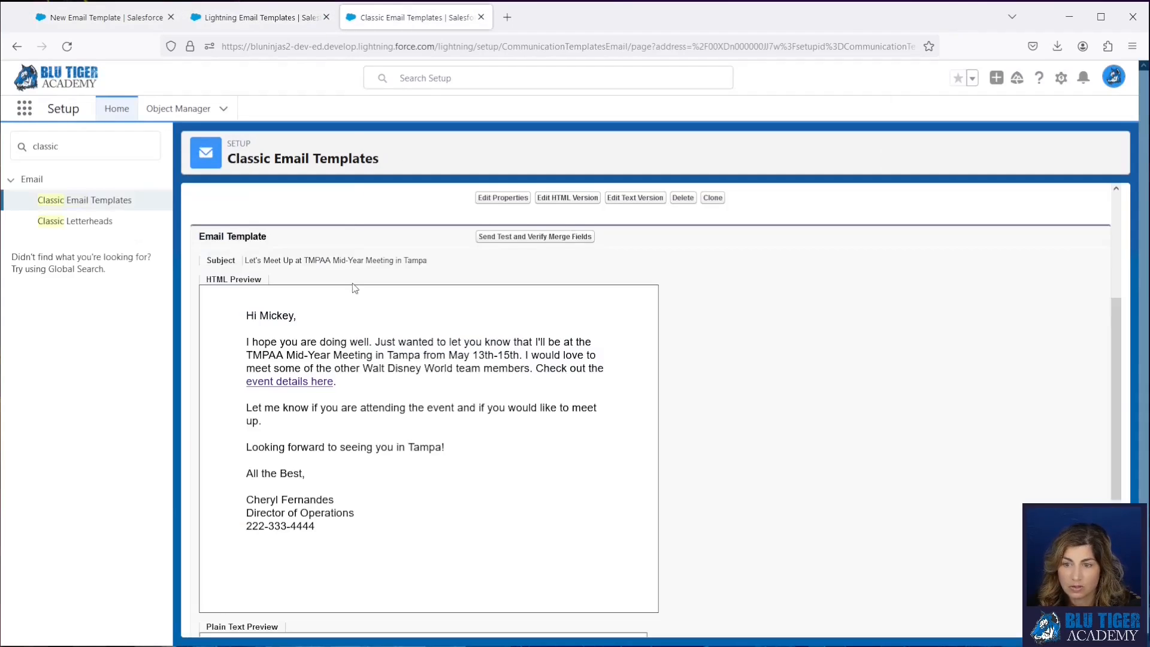
pyautogui.scroll(4, 355, 288)
pyautogui.moveTo(473, 291); pyautogui.dragTo(362, 293)
pyautogui.hotkey('ctrl', 'c')
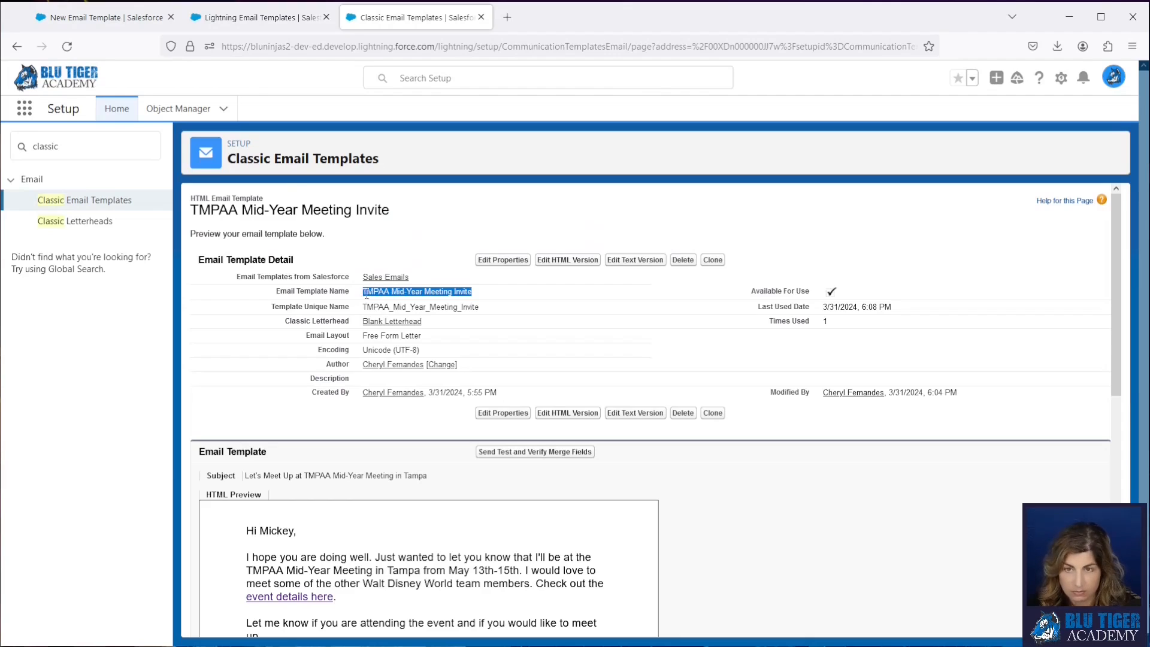
pyautogui.click(137, 24)
pyautogui.hotkey('ctrl', 'v')
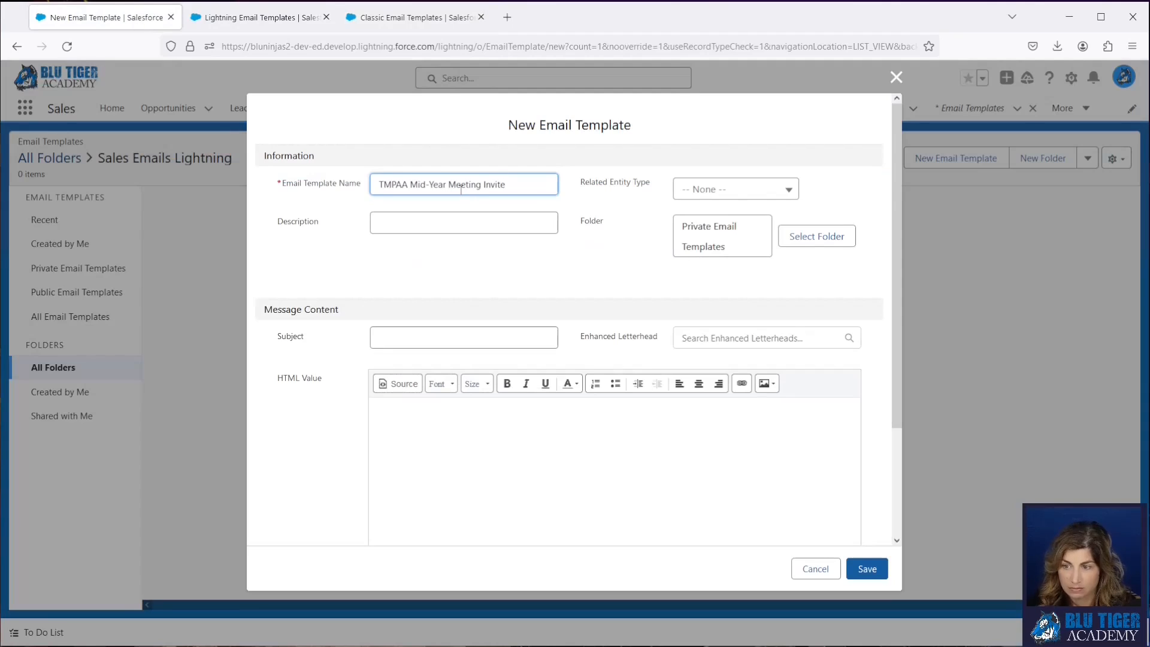
pyautogui.write('Lightning')
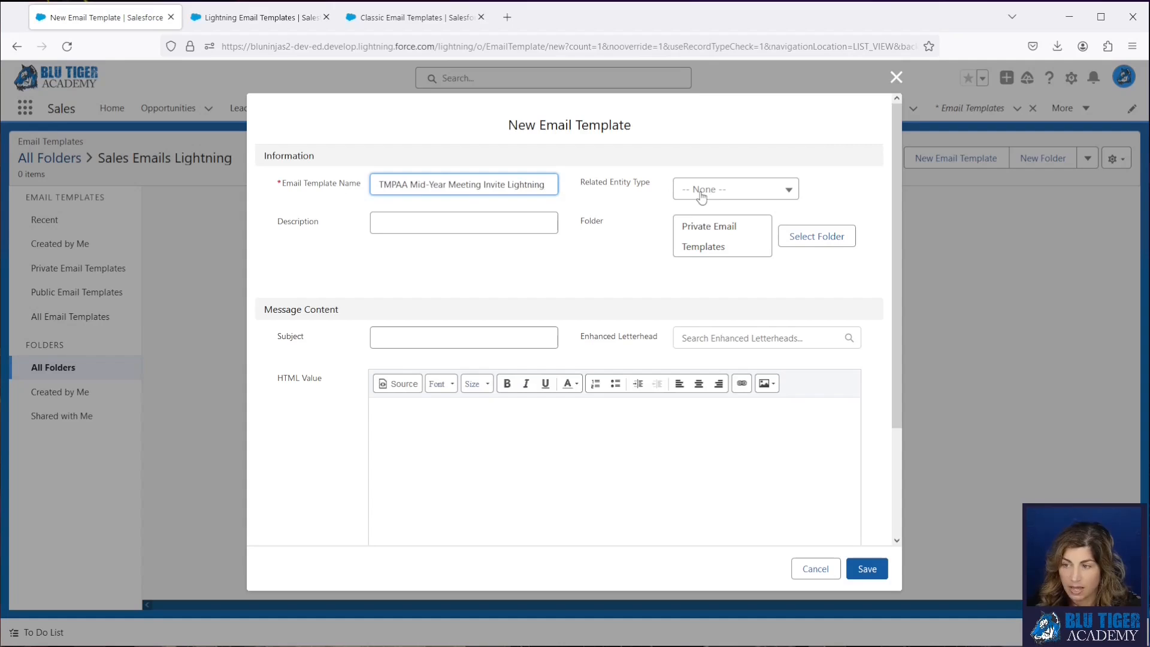
# - Assign the new template to the Sales Emails Lightning folder and set its related entity type to Contact
pyautogui.click(842, 234)
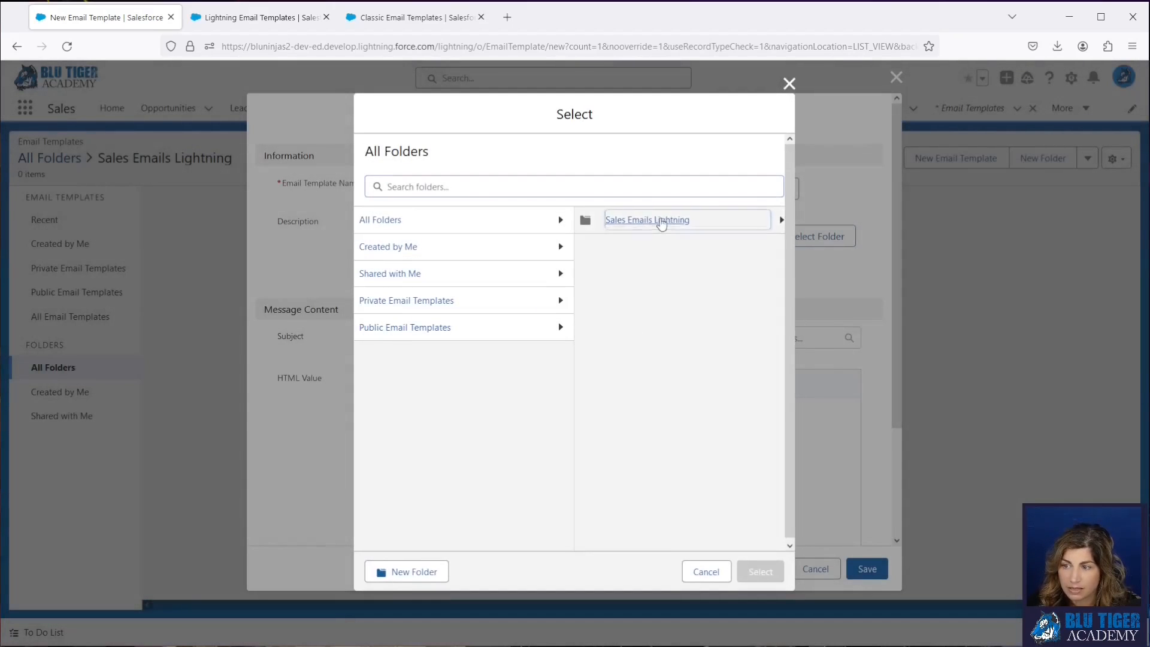
pyautogui.click(662, 220)
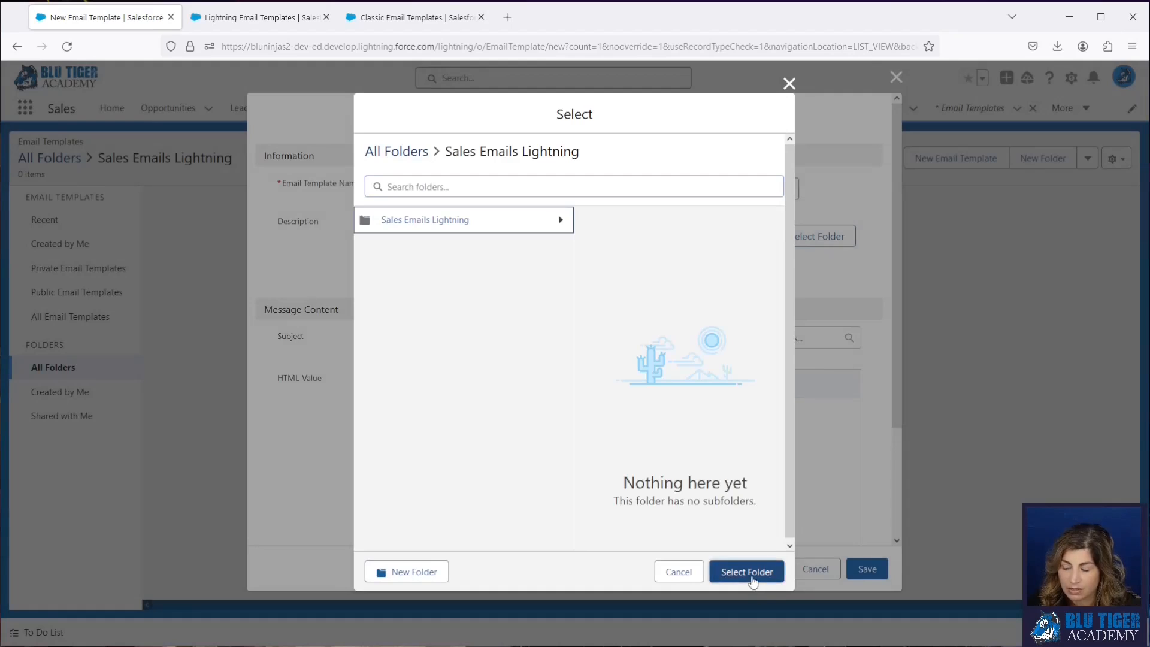
pyautogui.click(747, 573)
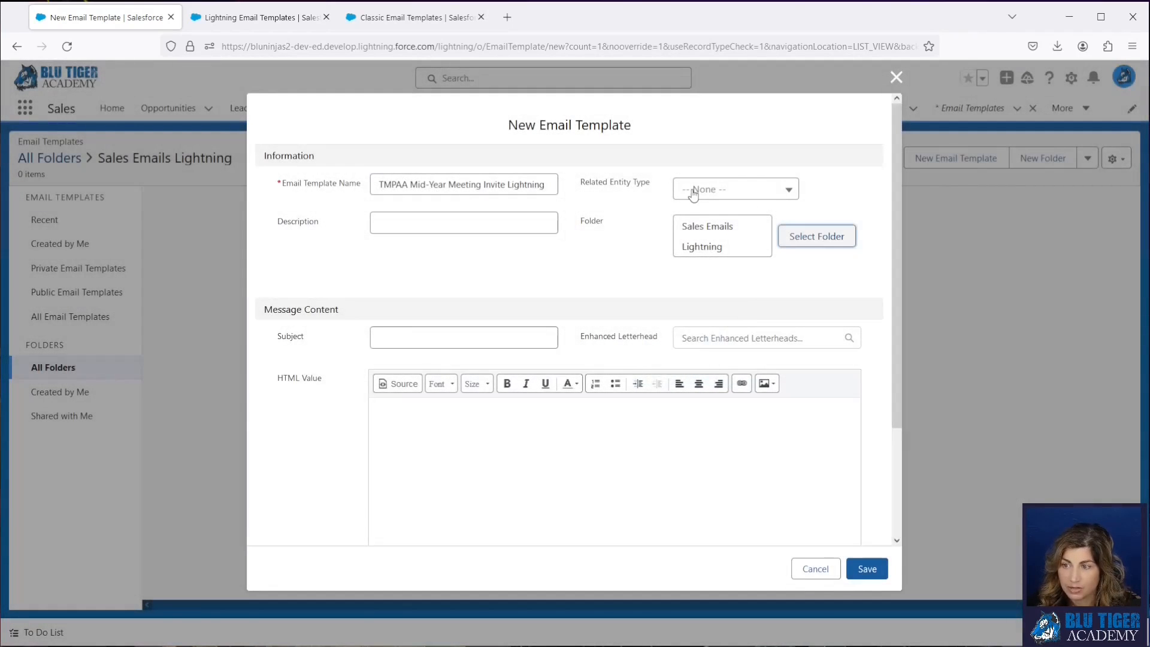
pyautogui.click(693, 191)
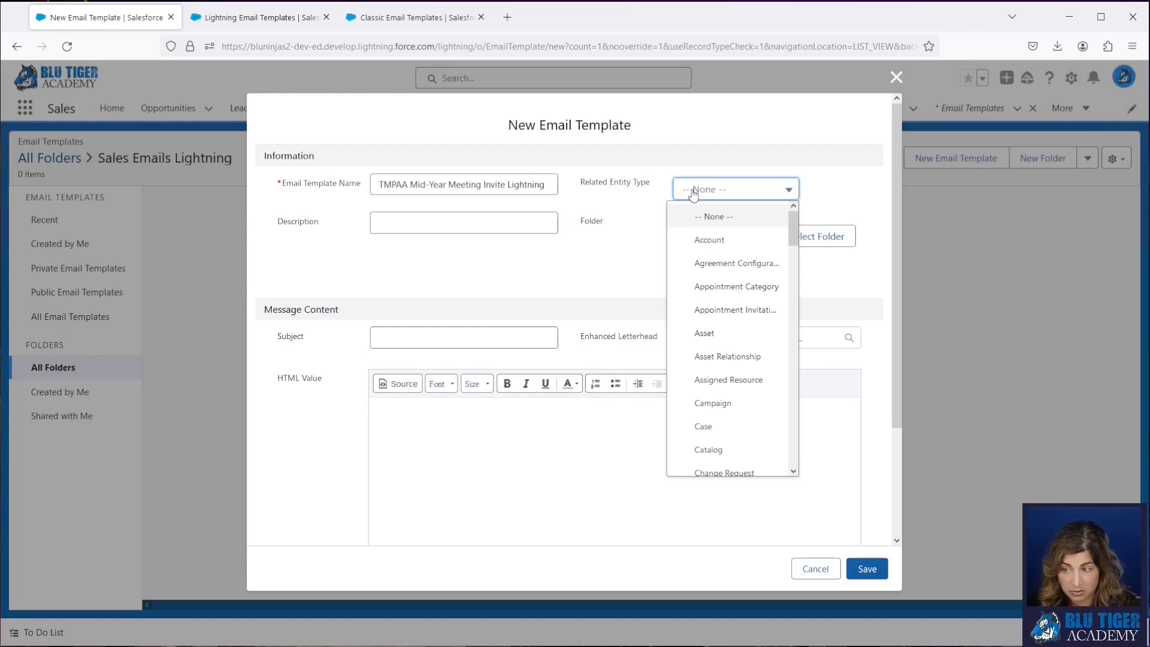
pyautogui.scroll(-3, 729, 332)
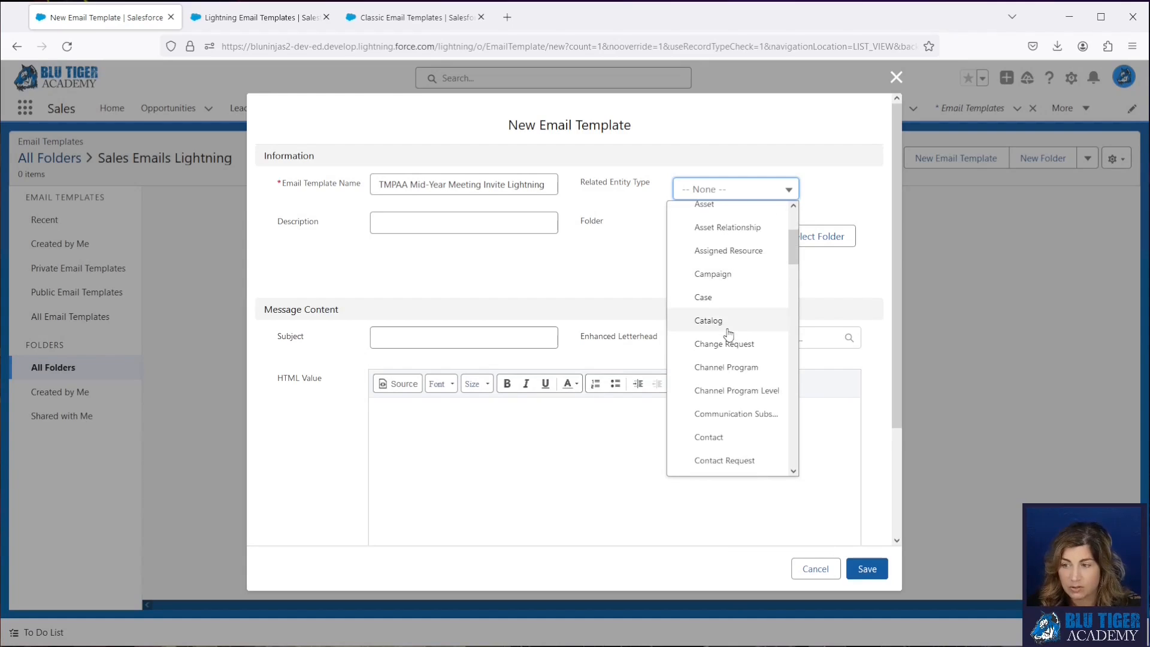
pyautogui.scroll(3, 726, 305)
pyautogui.scroll(-3, 720, 442)
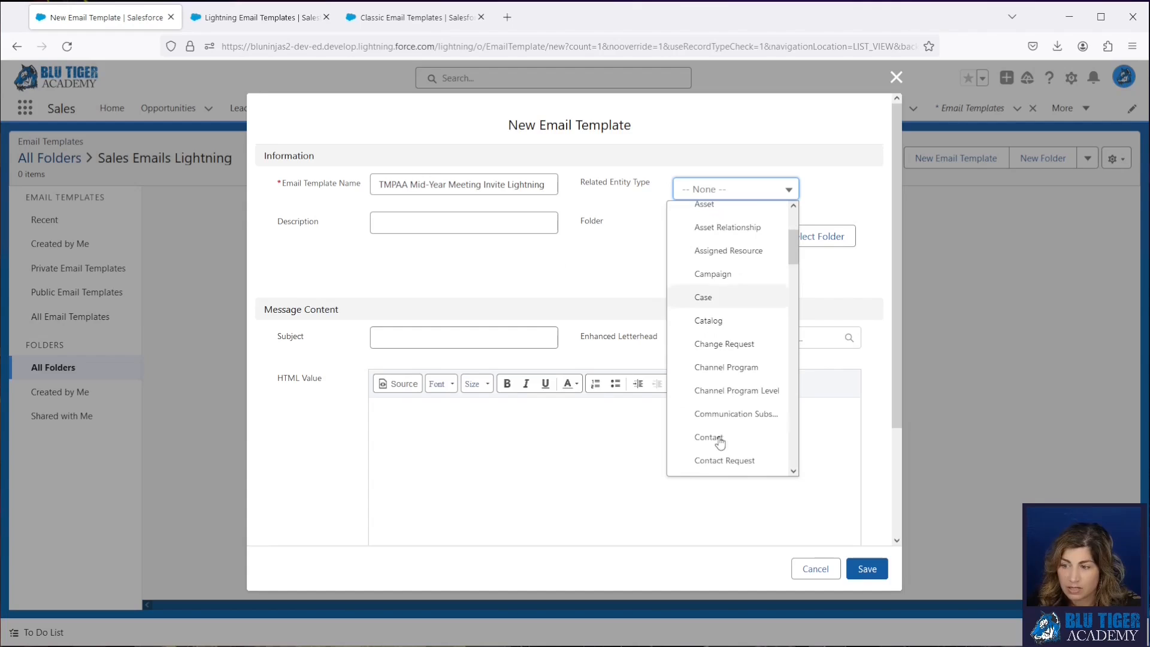
pyautogui.click(718, 439)
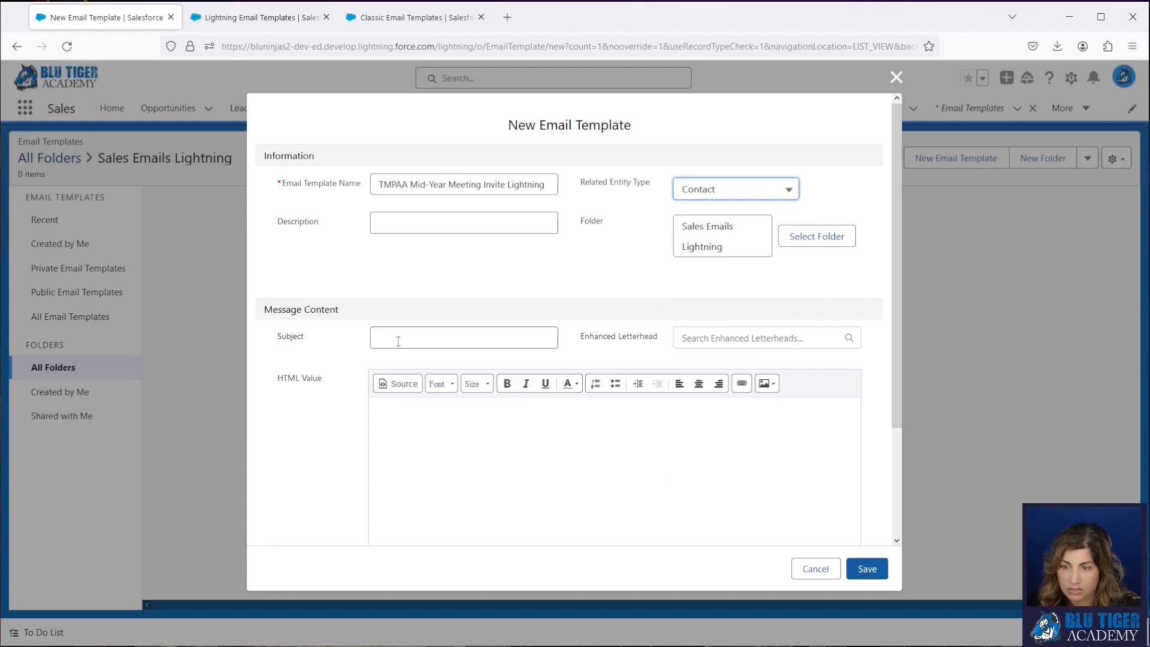
# - Copy the classic template's subject, Let's Meet Up at TMPAA Mid-Year Meeting in Tampa, into the new template's subject
pyautogui.click(398, 341)
pyautogui.click(416, 18)
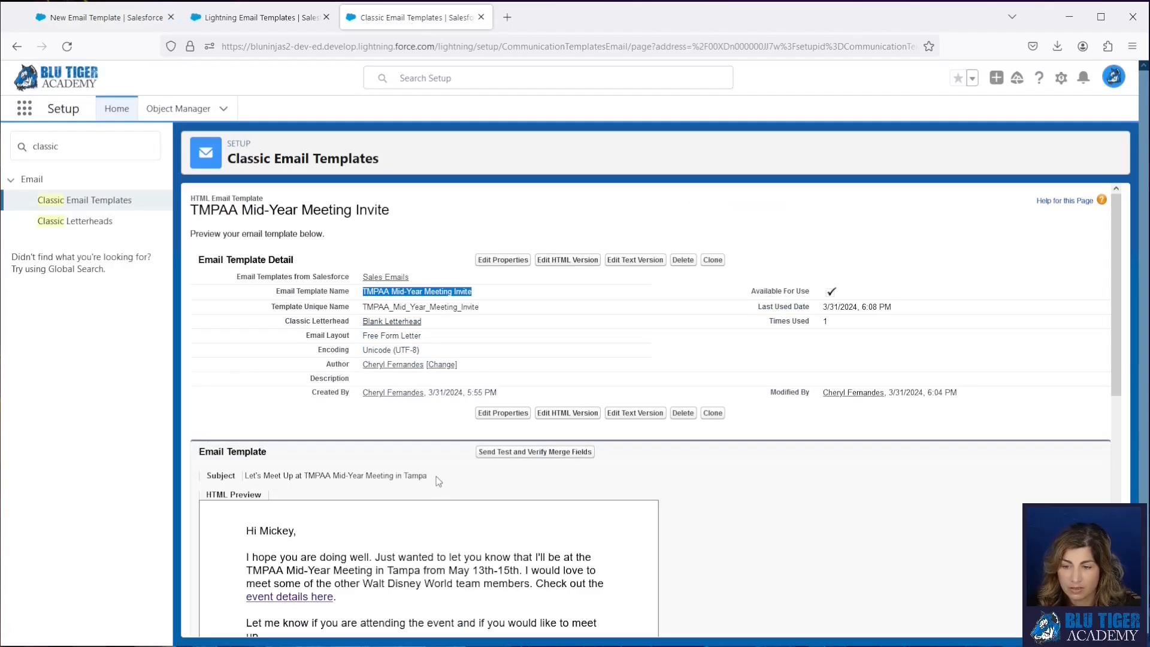
pyautogui.moveTo(429, 477); pyautogui.dragTo(247, 475)
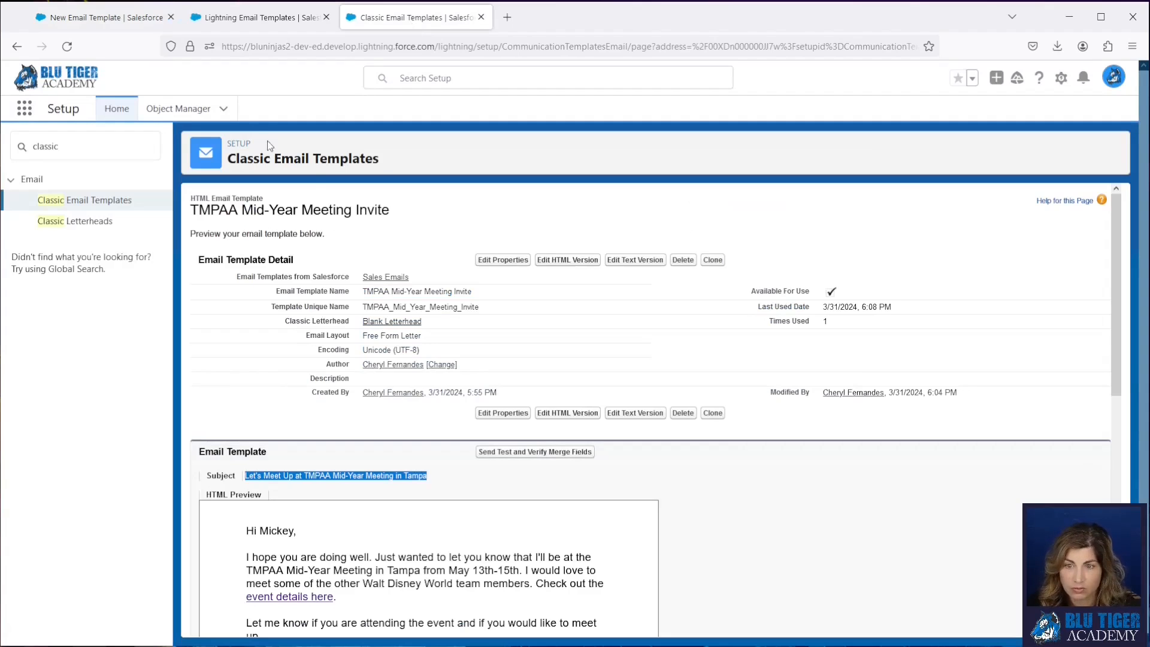
pyautogui.click(125, 19)
pyautogui.hotkey('ctrl', 'v')
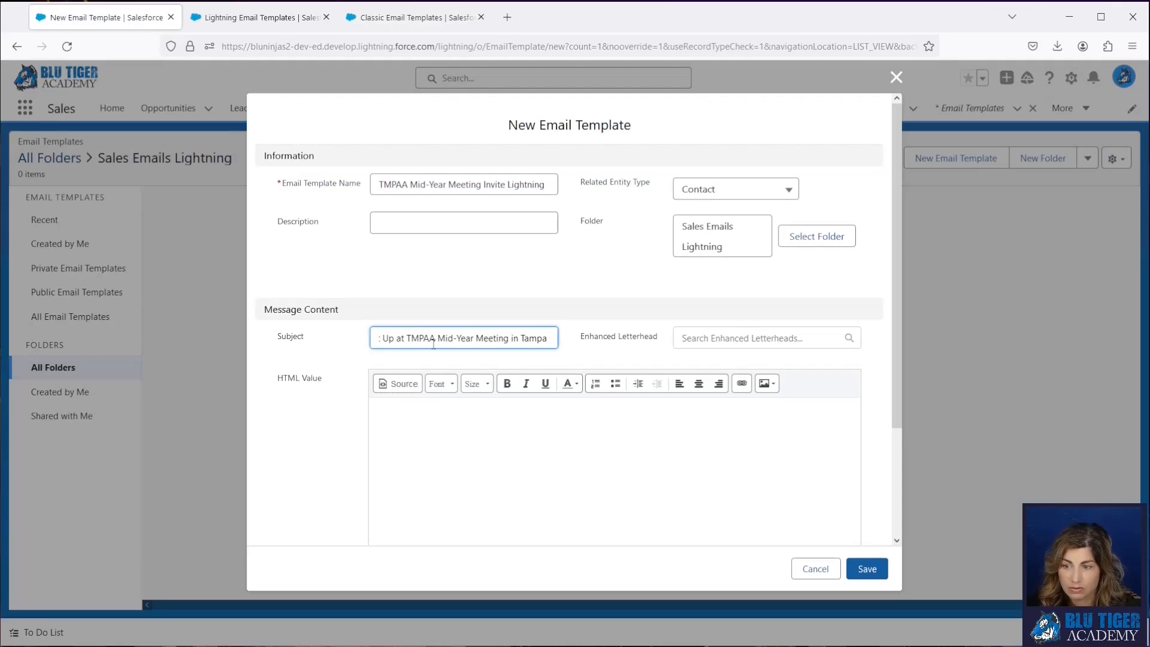
pyautogui.click(429, 431)
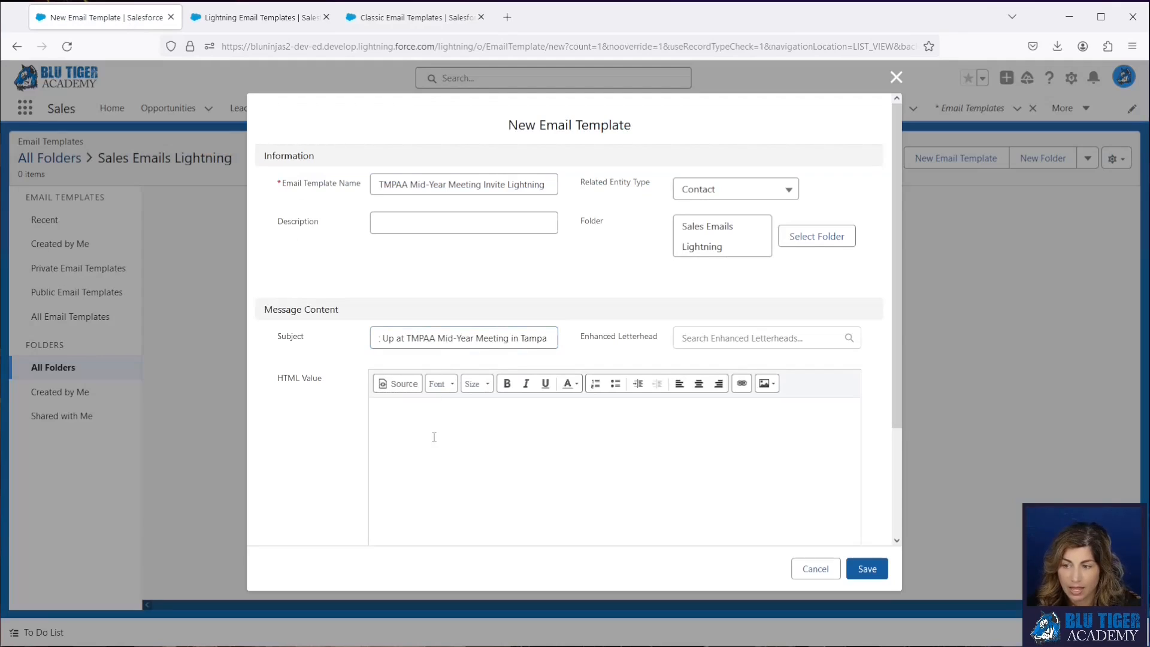
# - Copy the classic template's first paragraph up to "some of the other" into the HTML body and end it with "team members."
pyautogui.scroll(-2, 398, 473)
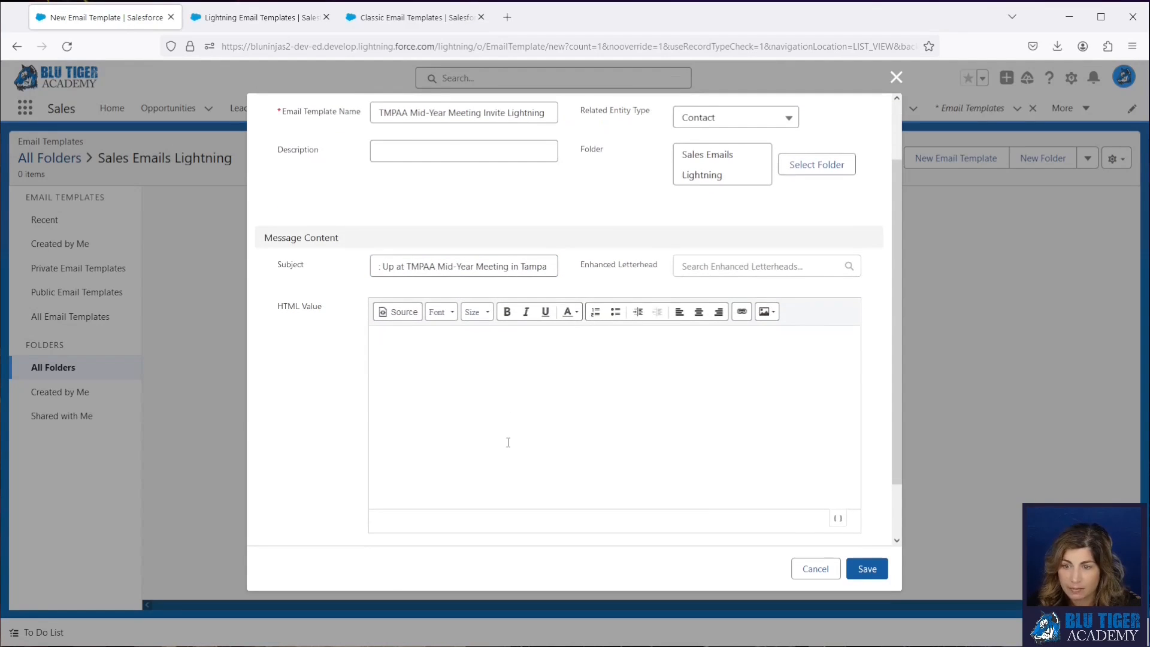
pyautogui.click(390, 16)
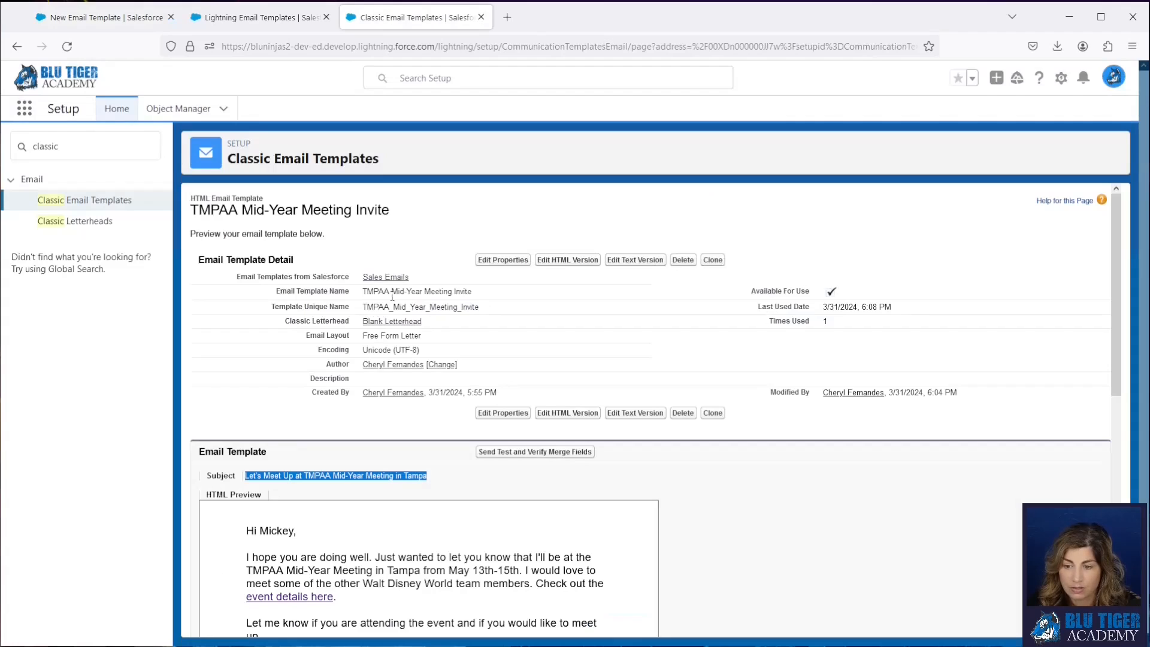
pyautogui.scroll(-3, 358, 366)
pyautogui.click(290, 354)
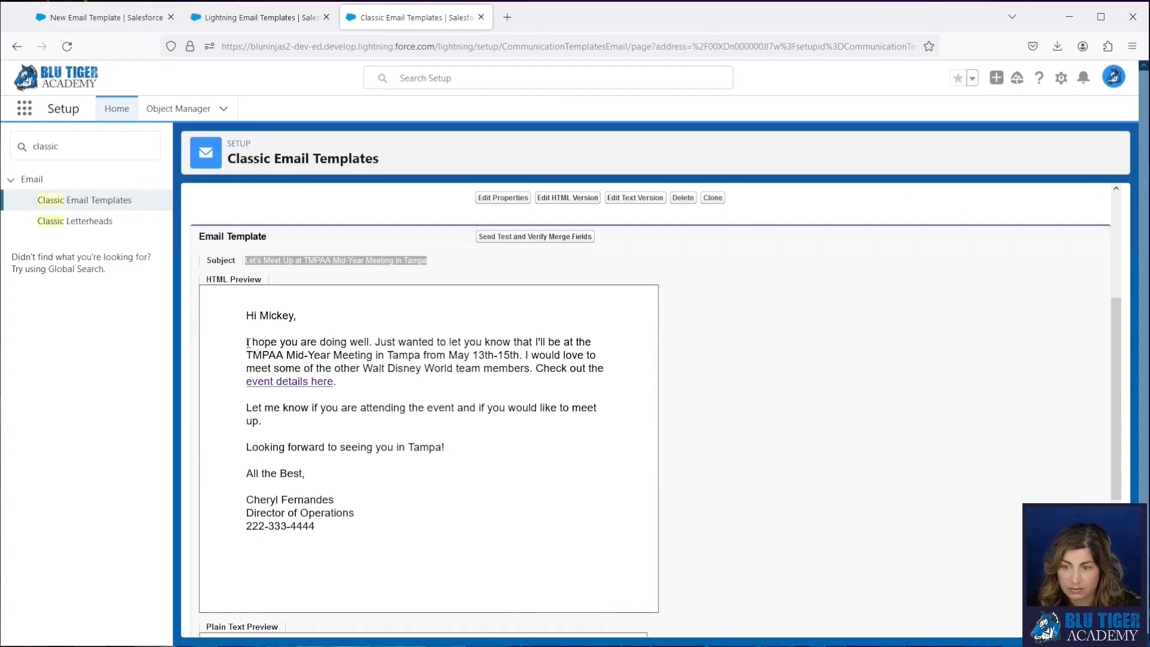
pyautogui.moveTo(248, 343); pyautogui.dragTo(362, 368)
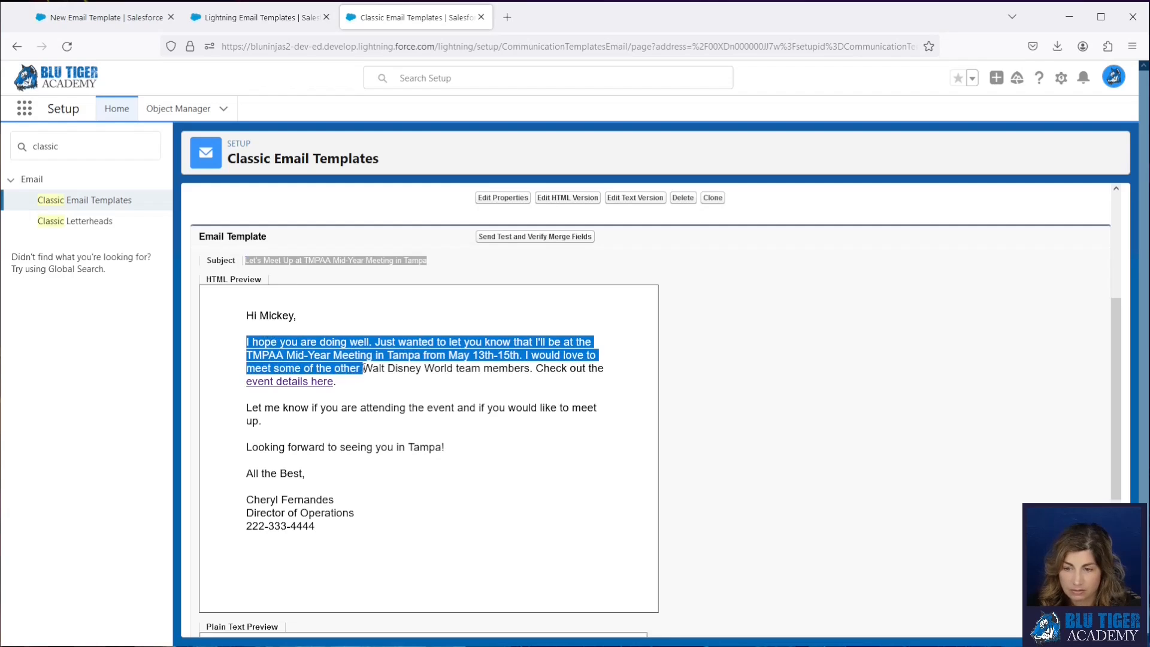
pyautogui.hotkey('ctrl', 'c')
pyautogui.click(105, 17)
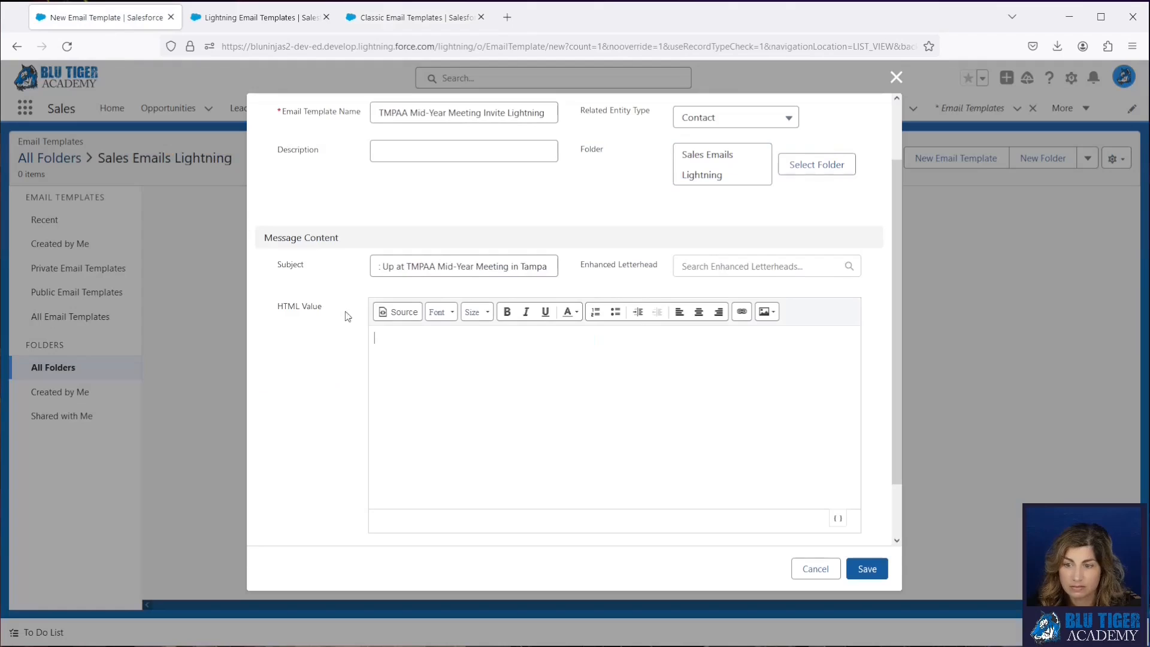
pyautogui.hotkey('ctrl', 'v')
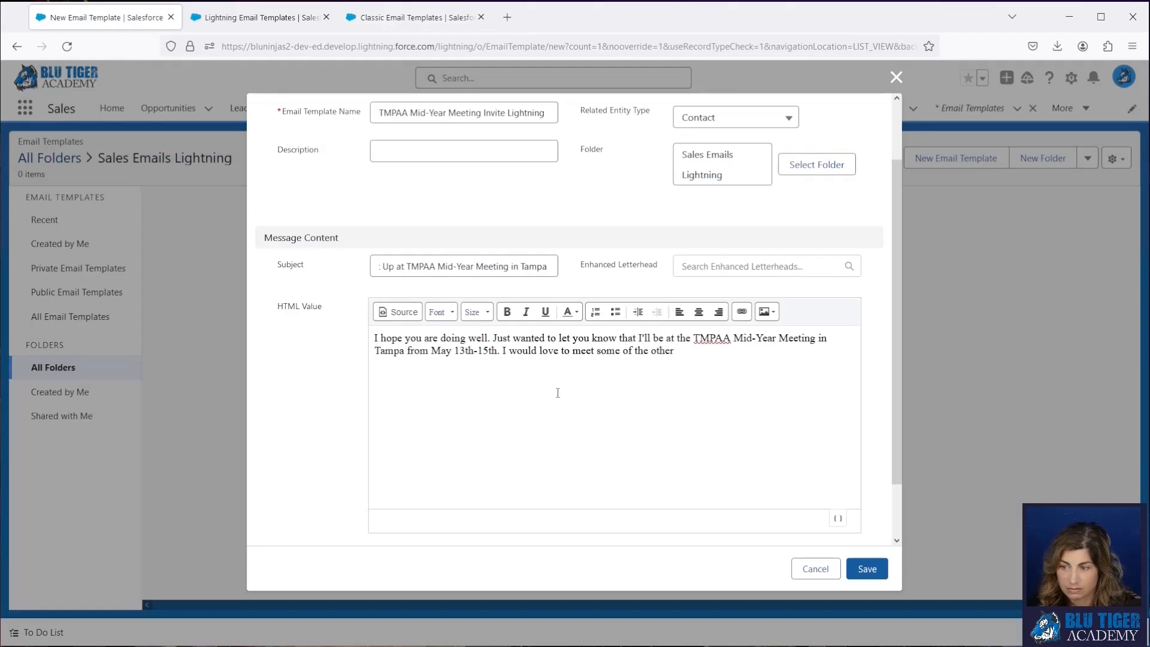
pyautogui.write('team members.')
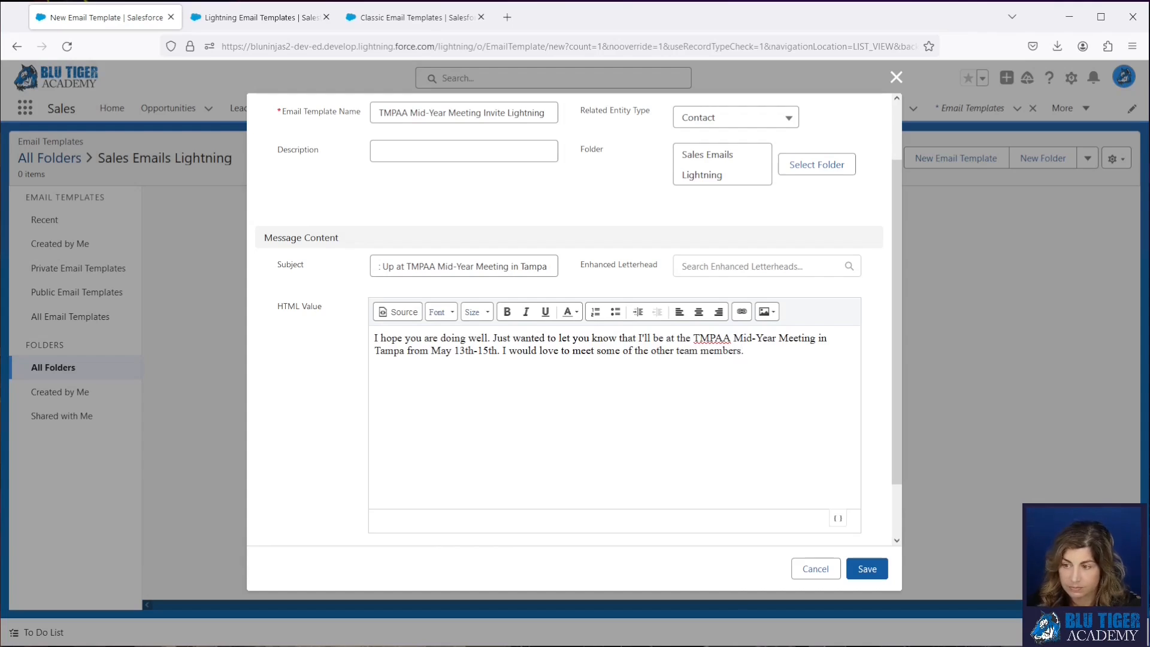
# - Copy the classic template's closing text from "Let me know if you are attending" through "All the Best," below the first paragraph
pyautogui.click(396, 18)
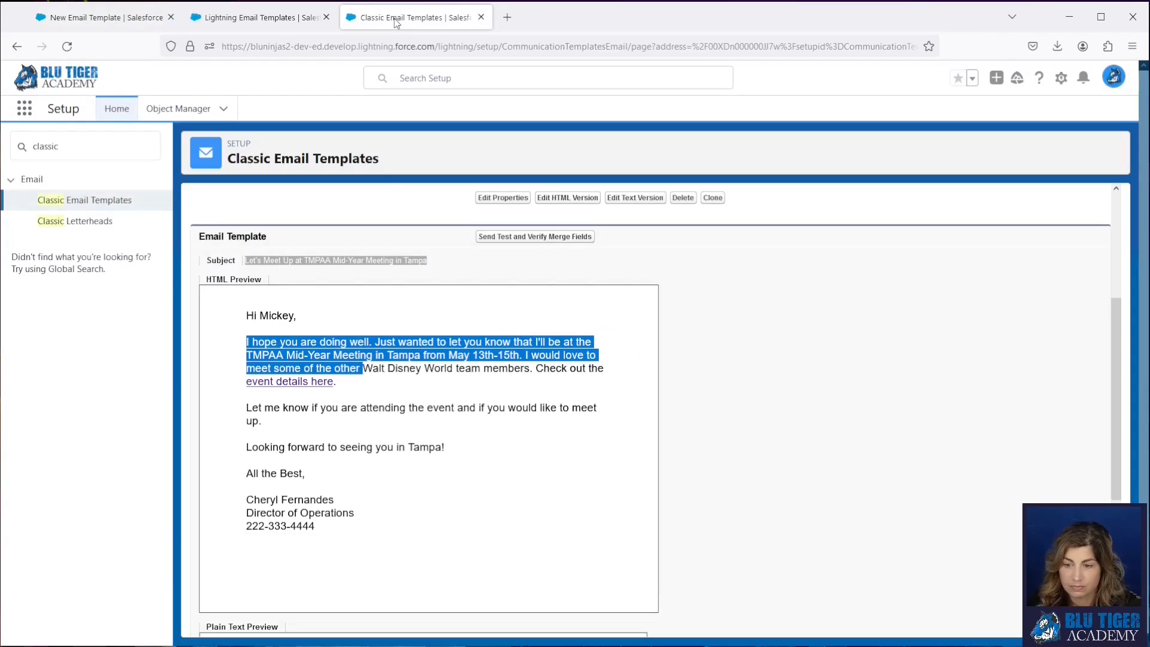
pyautogui.click(336, 425)
pyautogui.moveTo(247, 408); pyautogui.dragTo(319, 479)
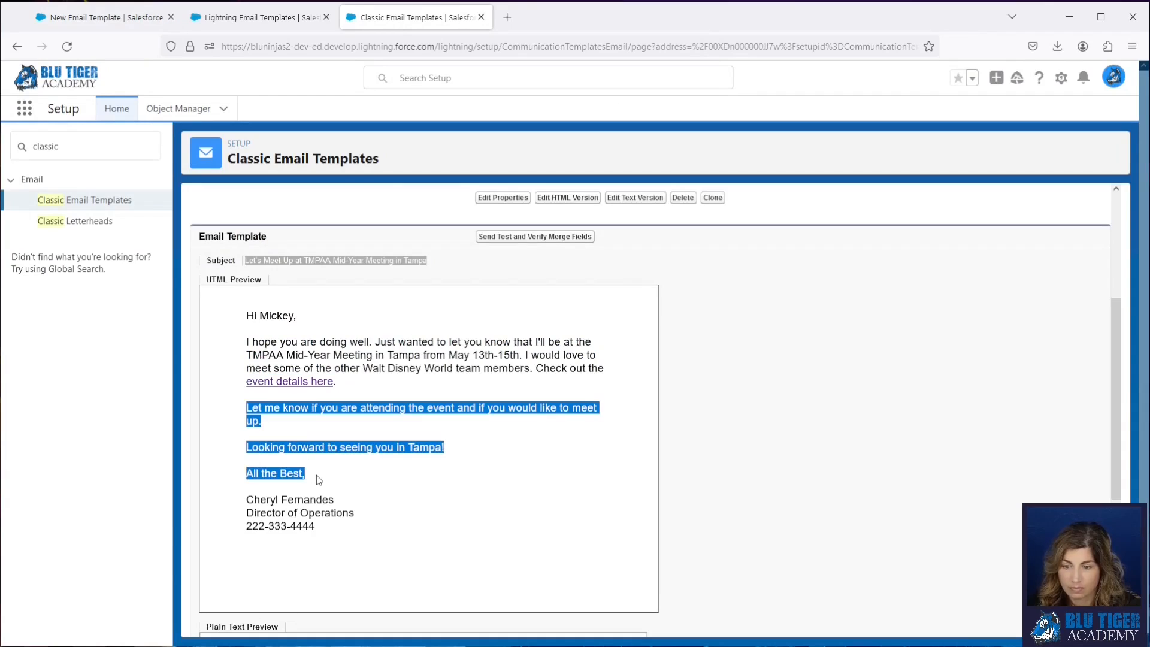
pyautogui.click(150, 18)
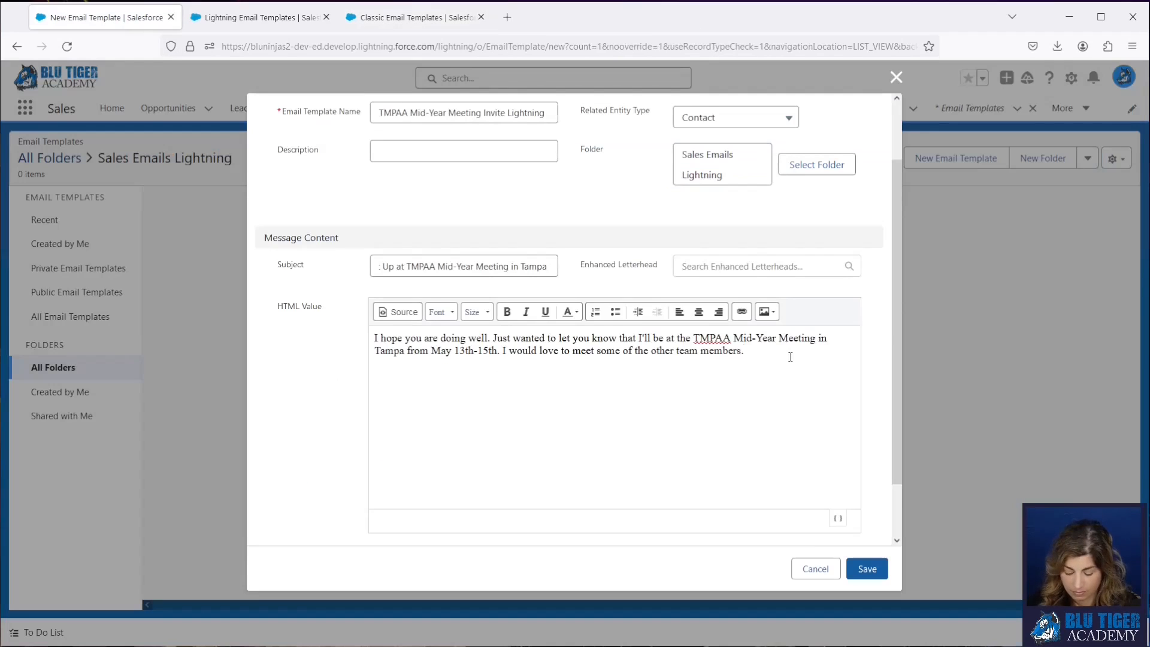
pyautogui.hotkey('ctrl', 'v')
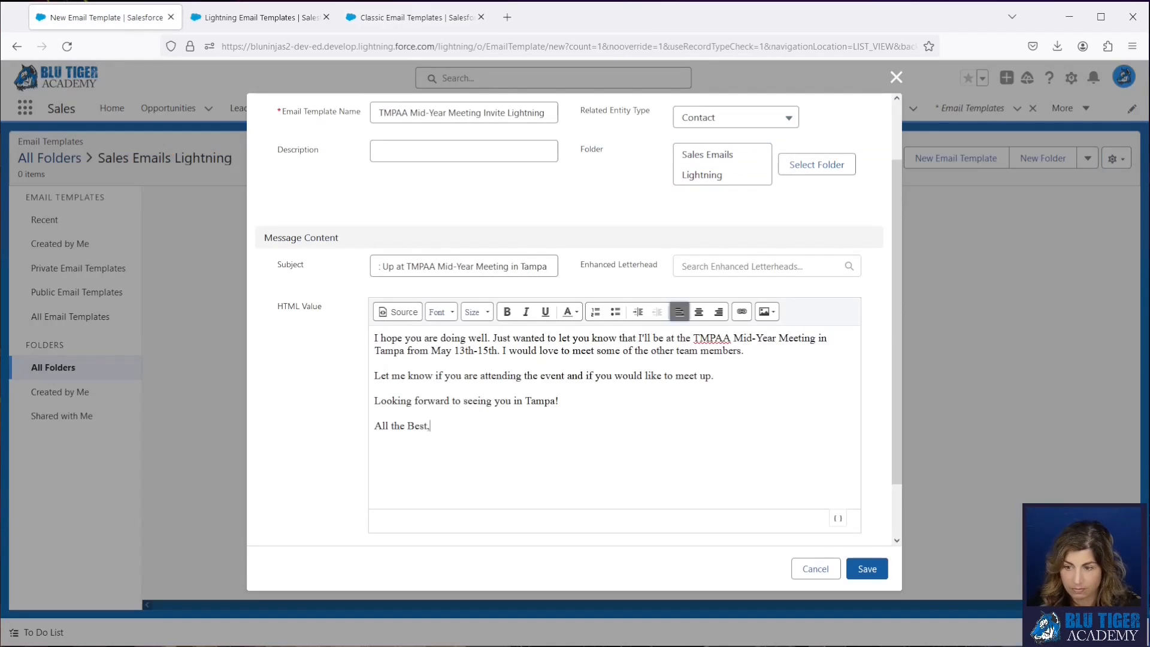
# - Add a new line above the first paragraph containing the greeting "Hi"
pyautogui.click(375, 337)
pyautogui.press('Return')
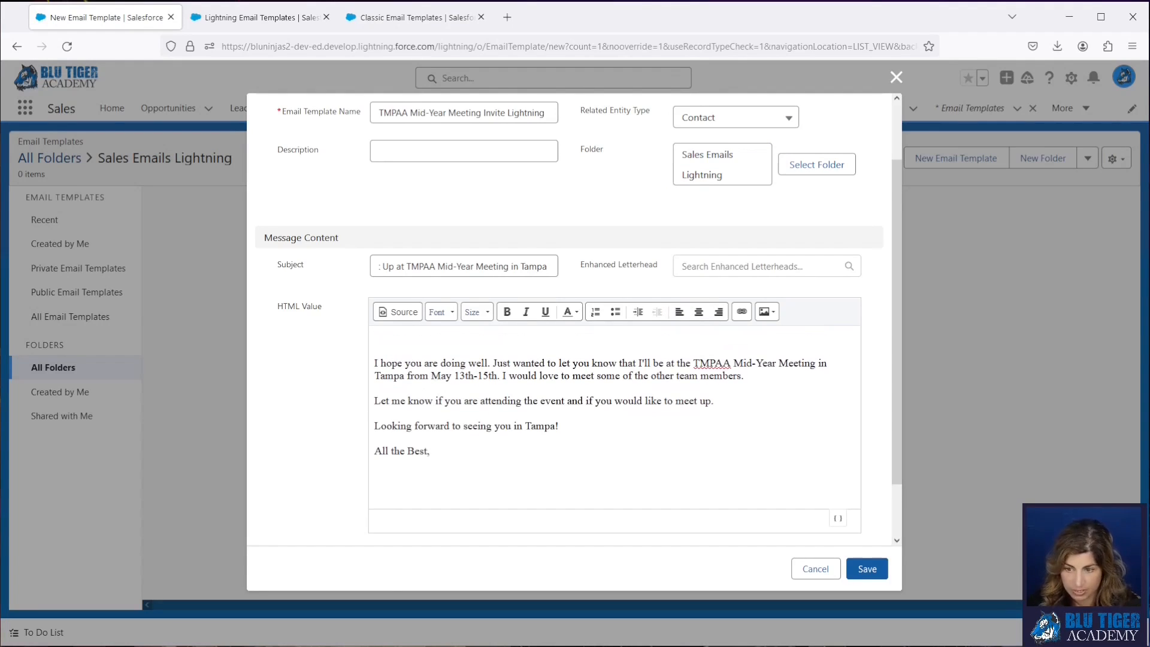
pyautogui.write('Hi')
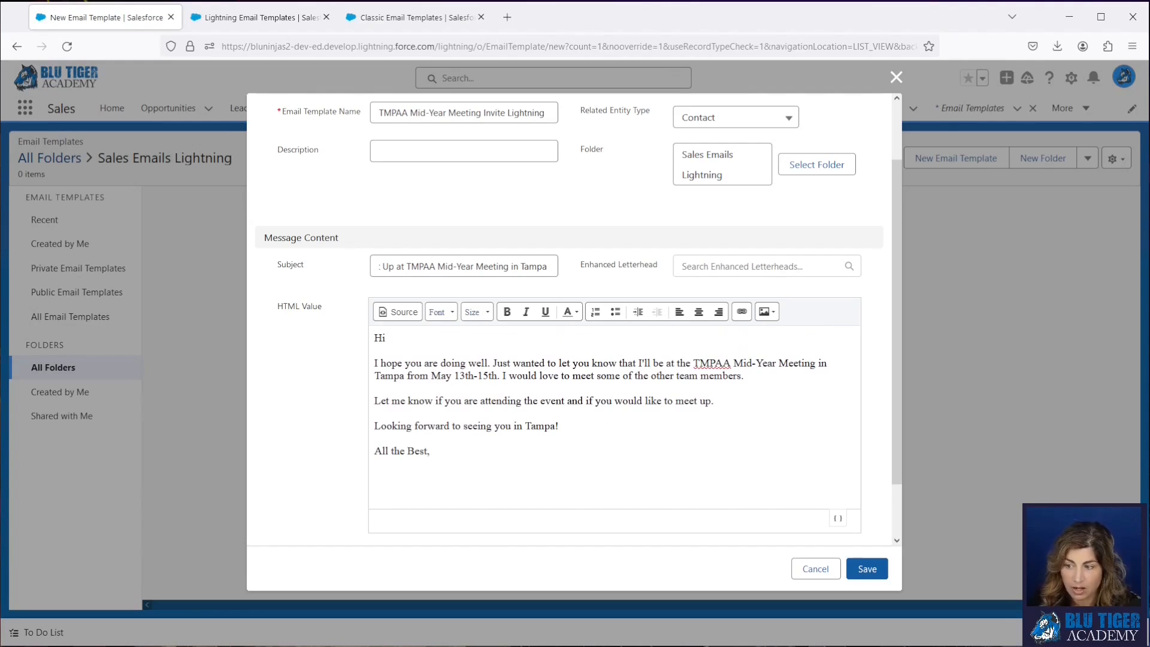
# - Examine the Recipient merge fields and which of them apply to leads, contacts or both
pyautogui.click(837, 518)
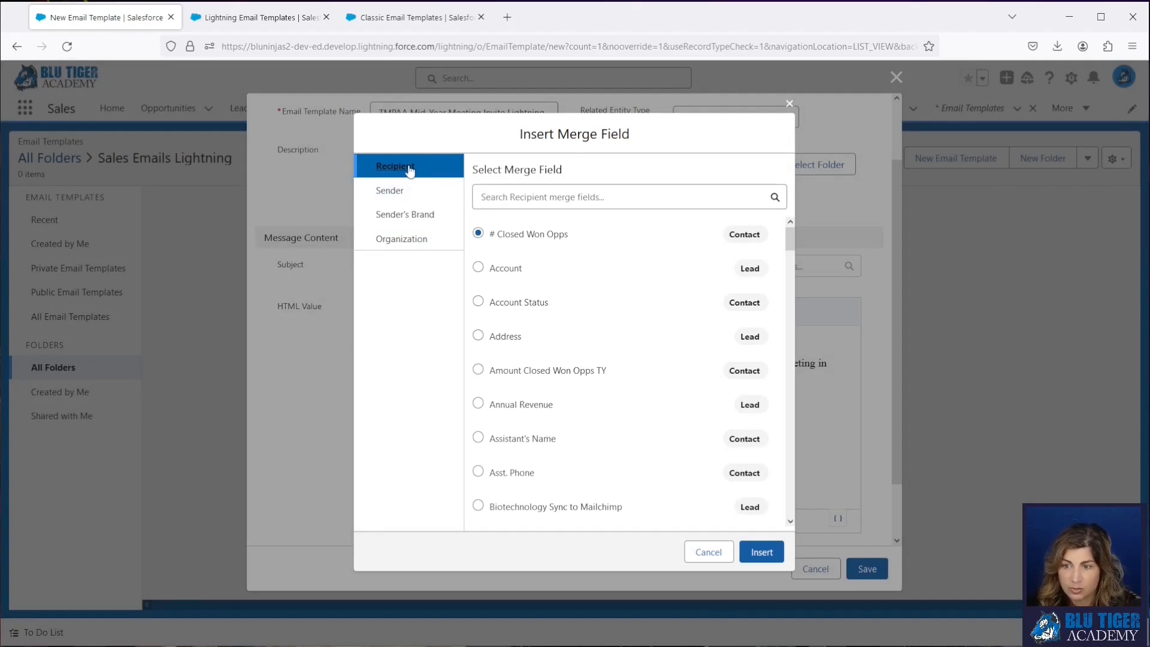
pyautogui.scroll(-5, 530, 269)
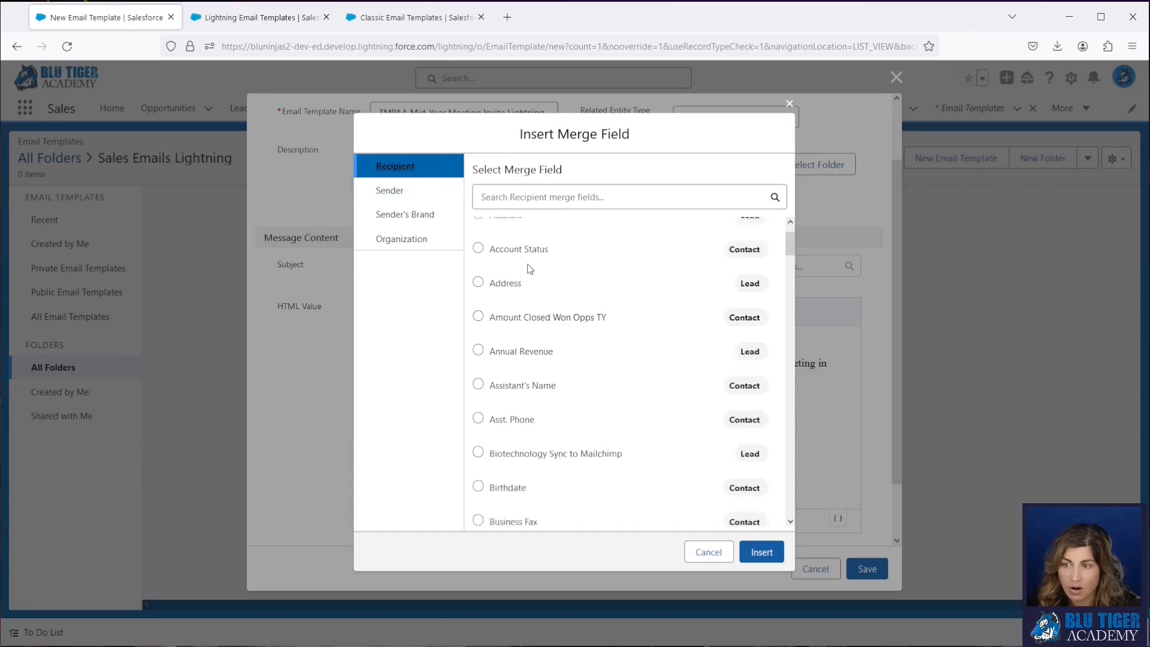
pyautogui.scroll(-3, 529, 269)
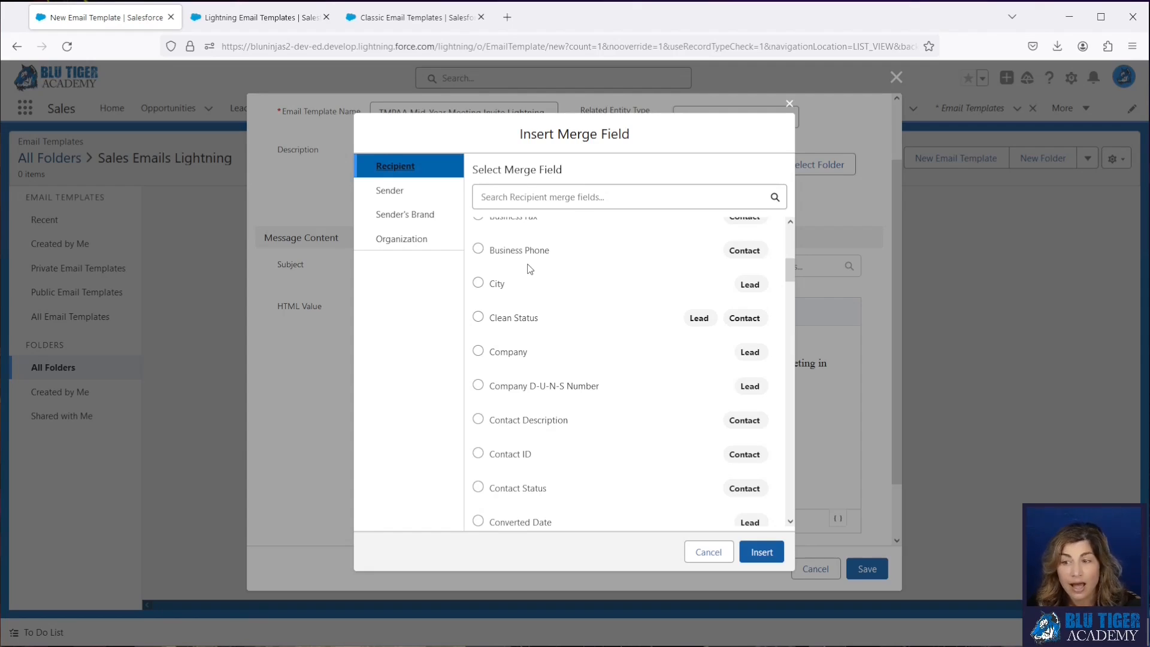
pyautogui.scroll(-4, 530, 269)
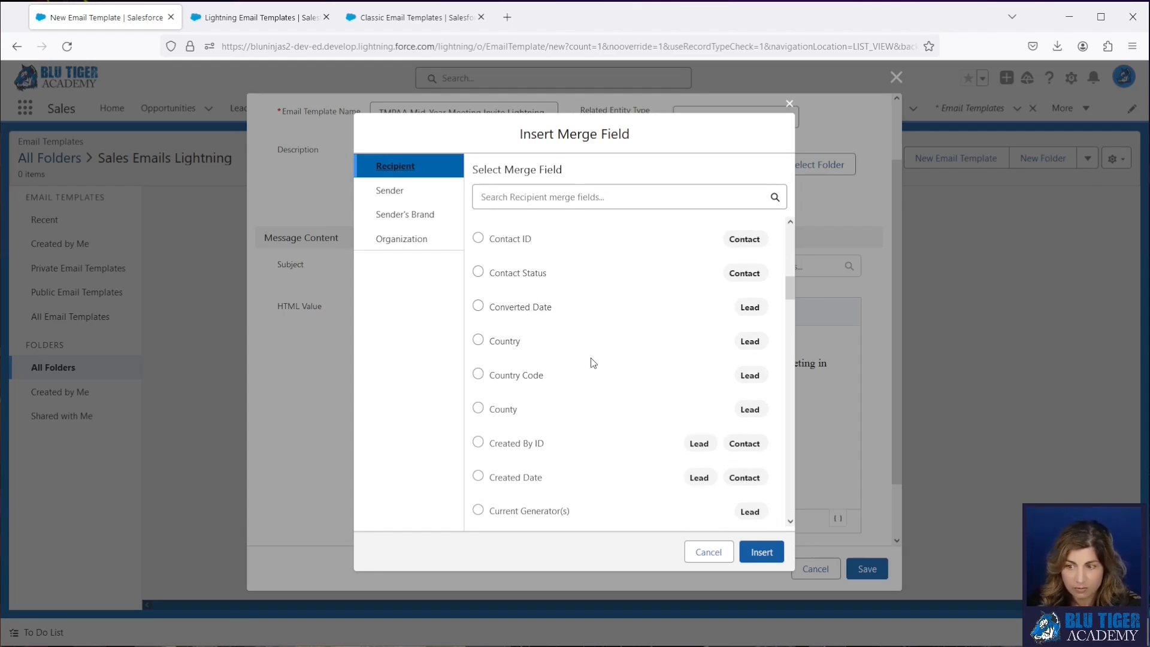
pyautogui.scroll(5, 593, 363)
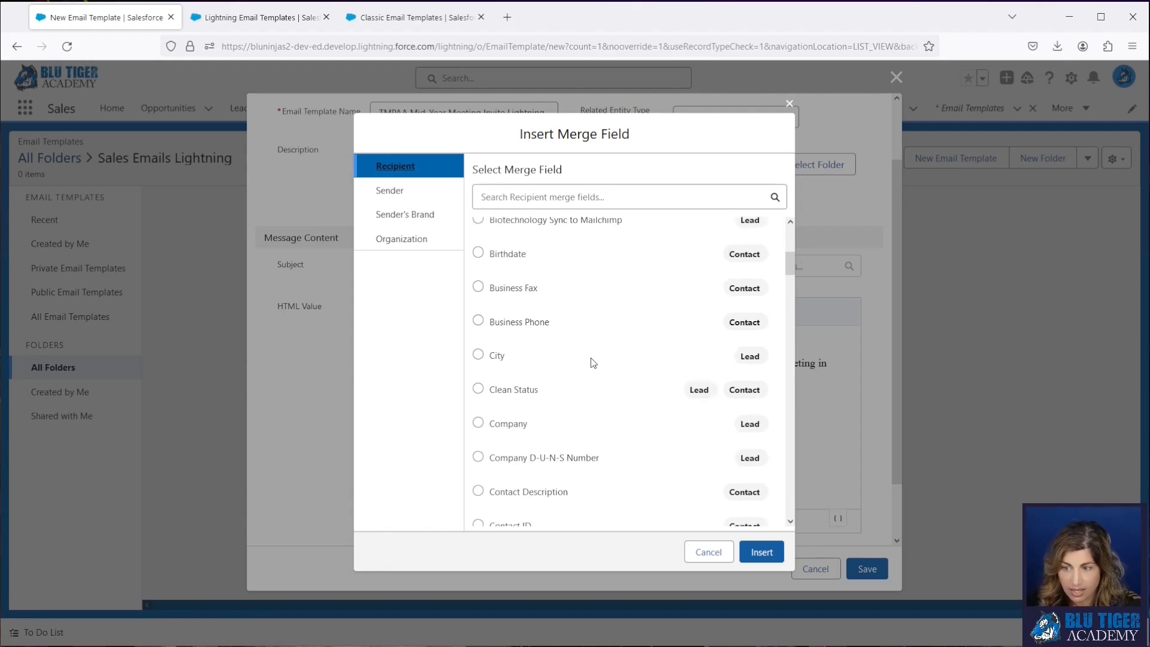
pyautogui.click(479, 423)
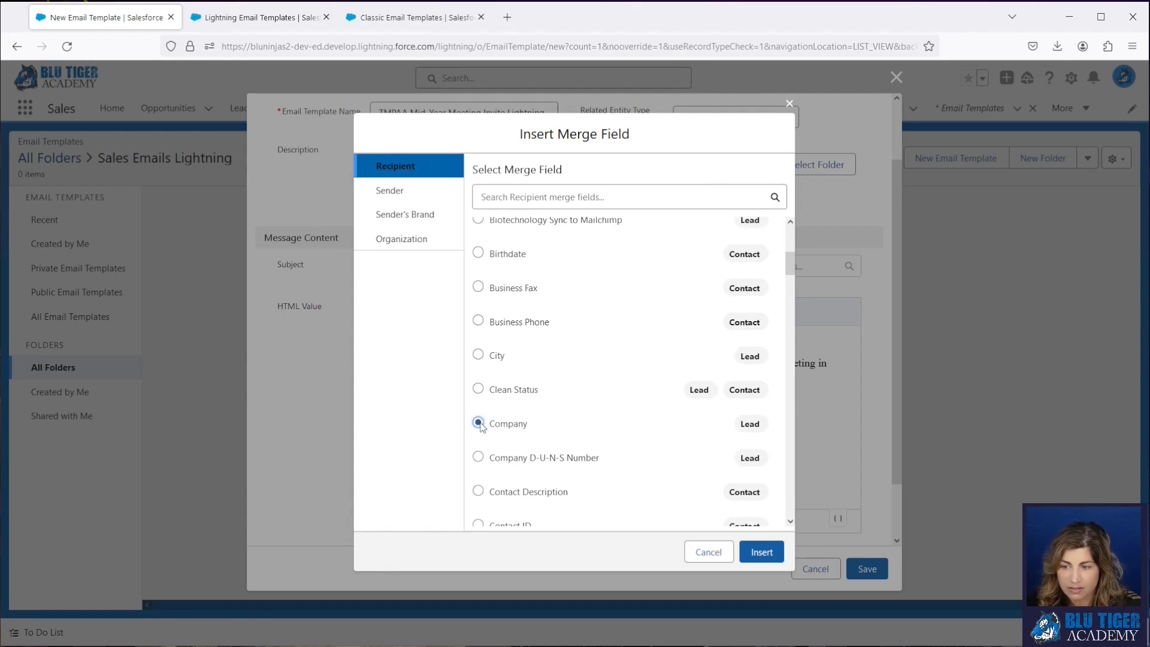
pyautogui.scroll(5, 545, 433)
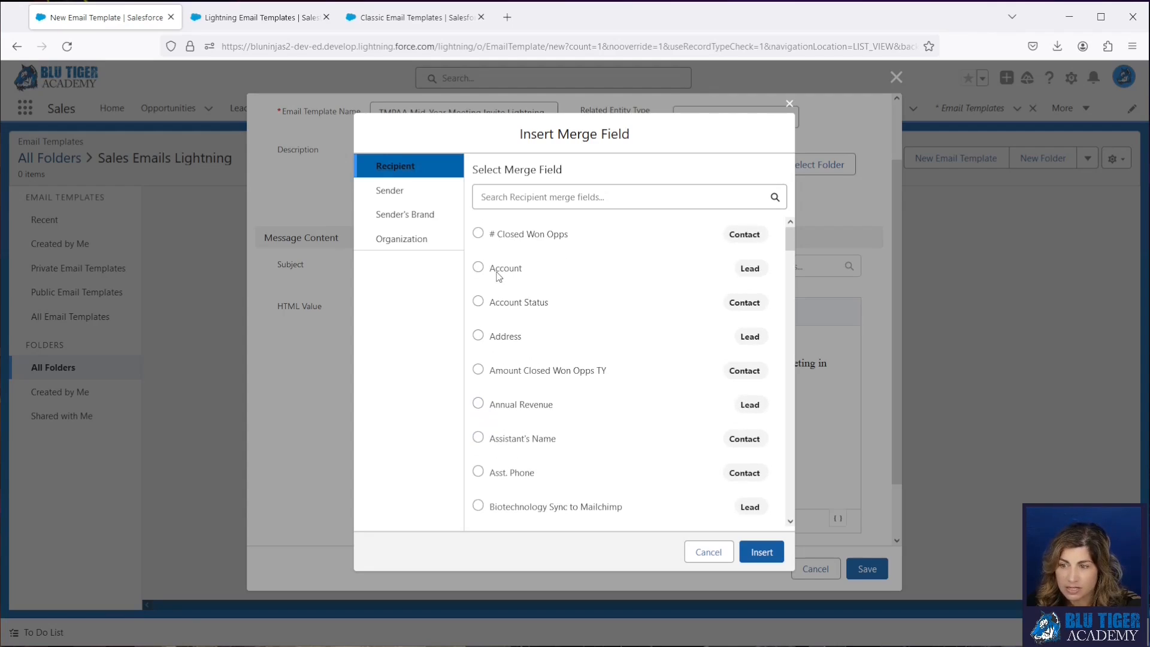
pyautogui.scroll(-8, 547, 414)
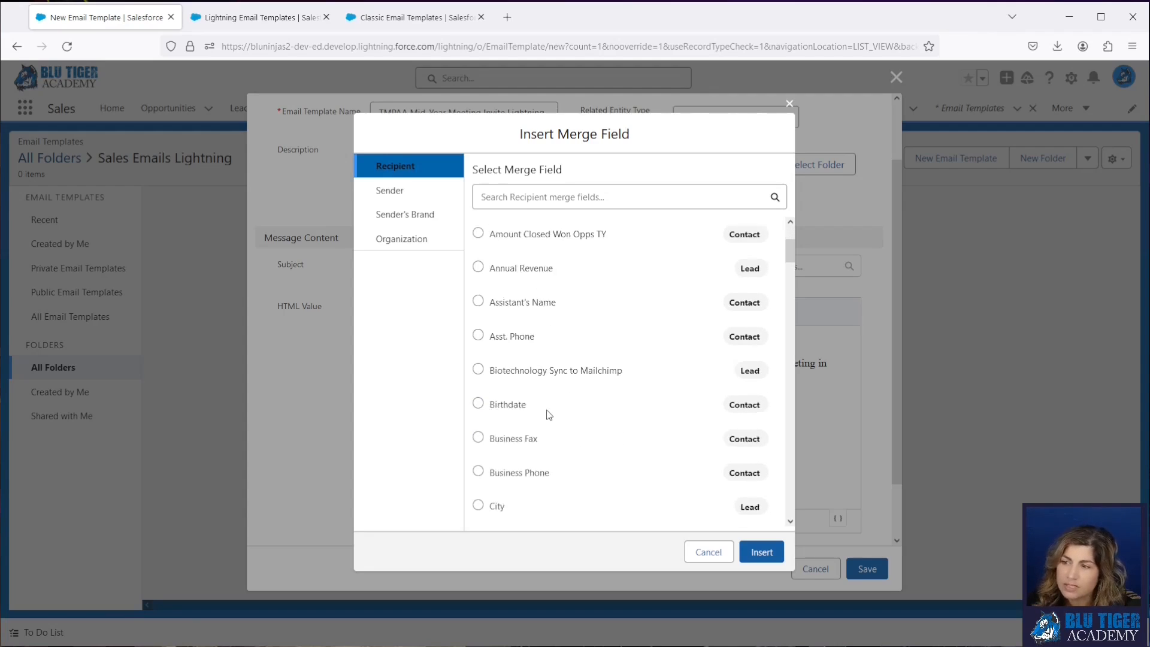
pyautogui.scroll(-10, 547, 414)
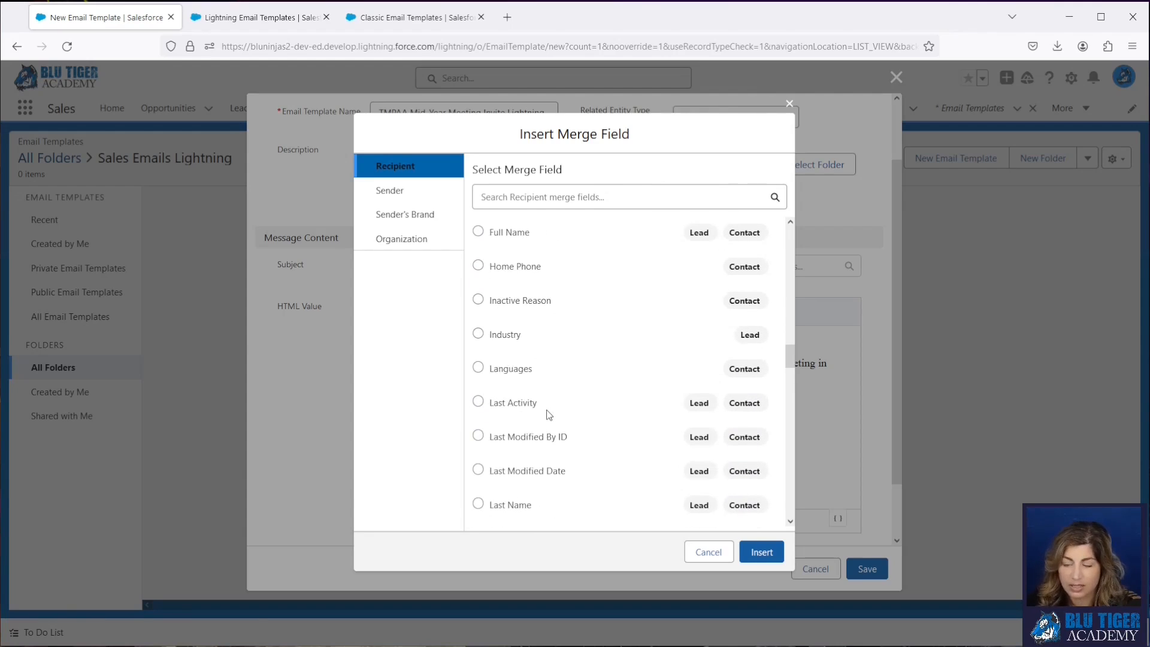
pyautogui.scroll(-10, 549, 414)
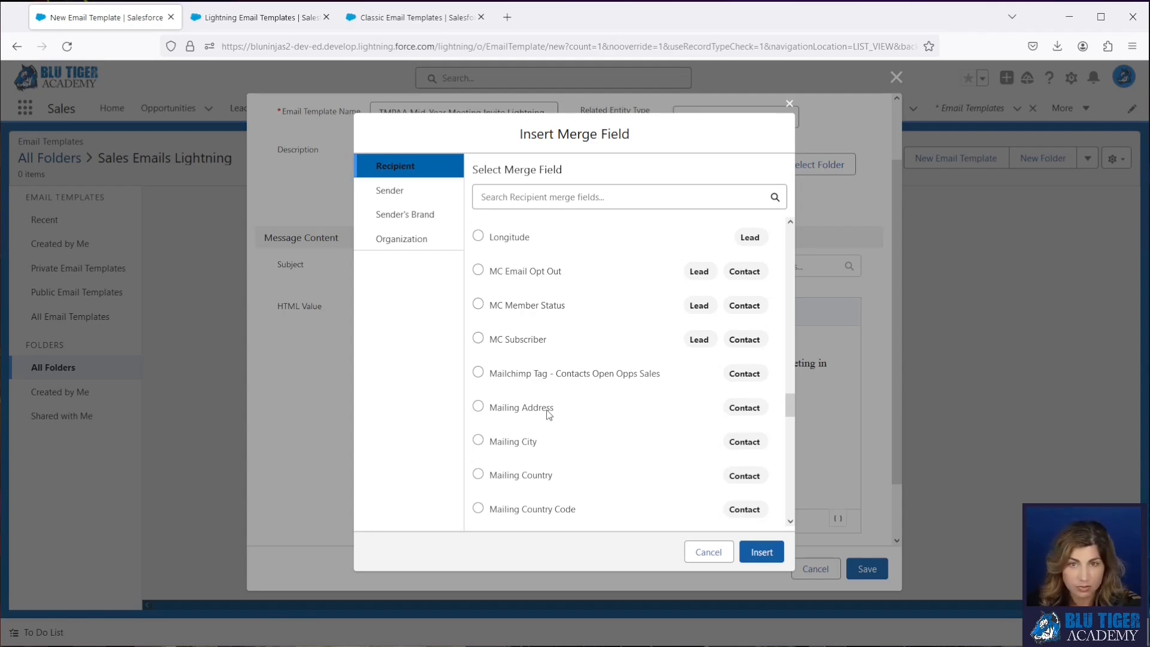
# - Insert the Recipient First Name merge field after "Hi" and save the new email template
pyautogui.scroll(5, 549, 415)
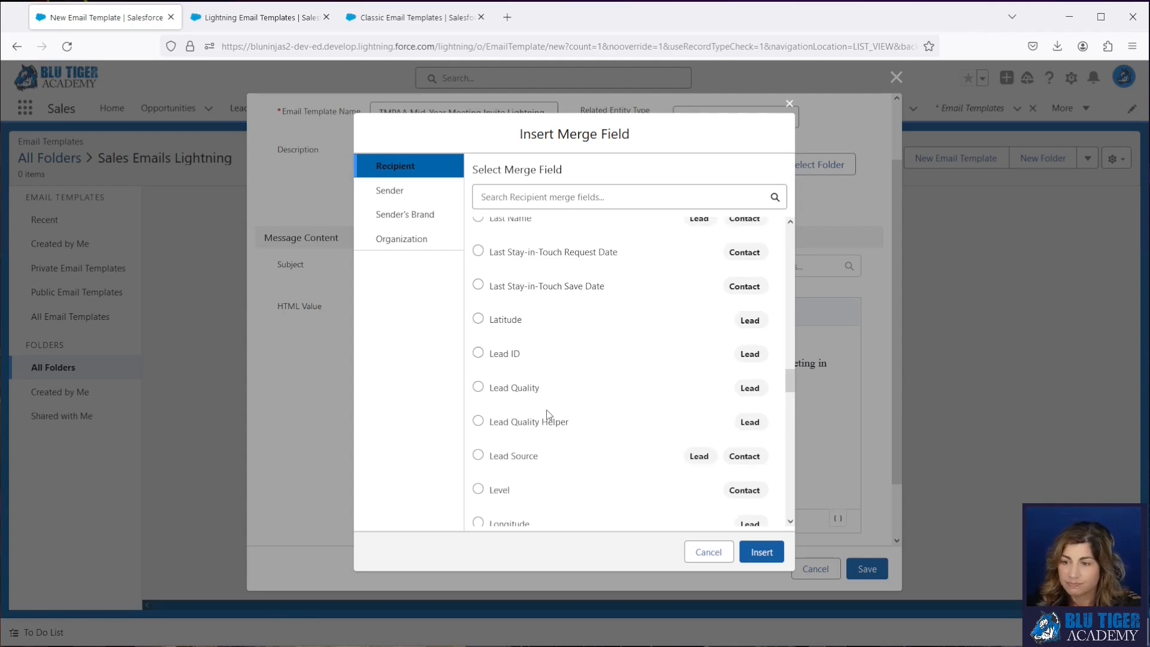
pyautogui.scroll(9, 549, 415)
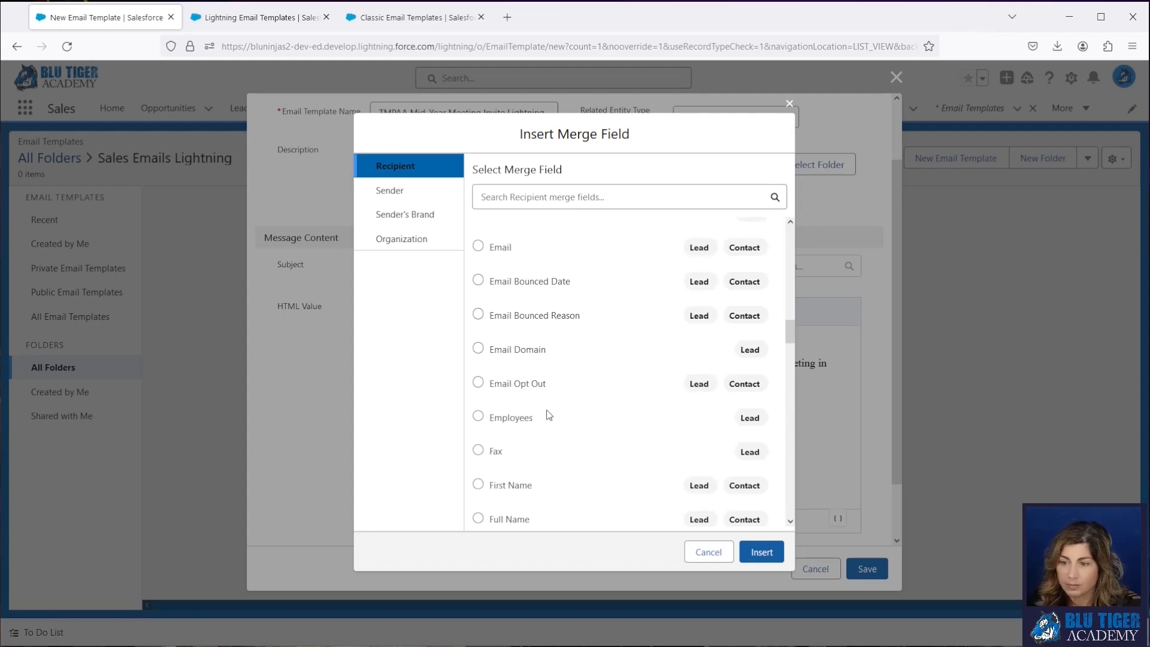
pyautogui.click(477, 483)
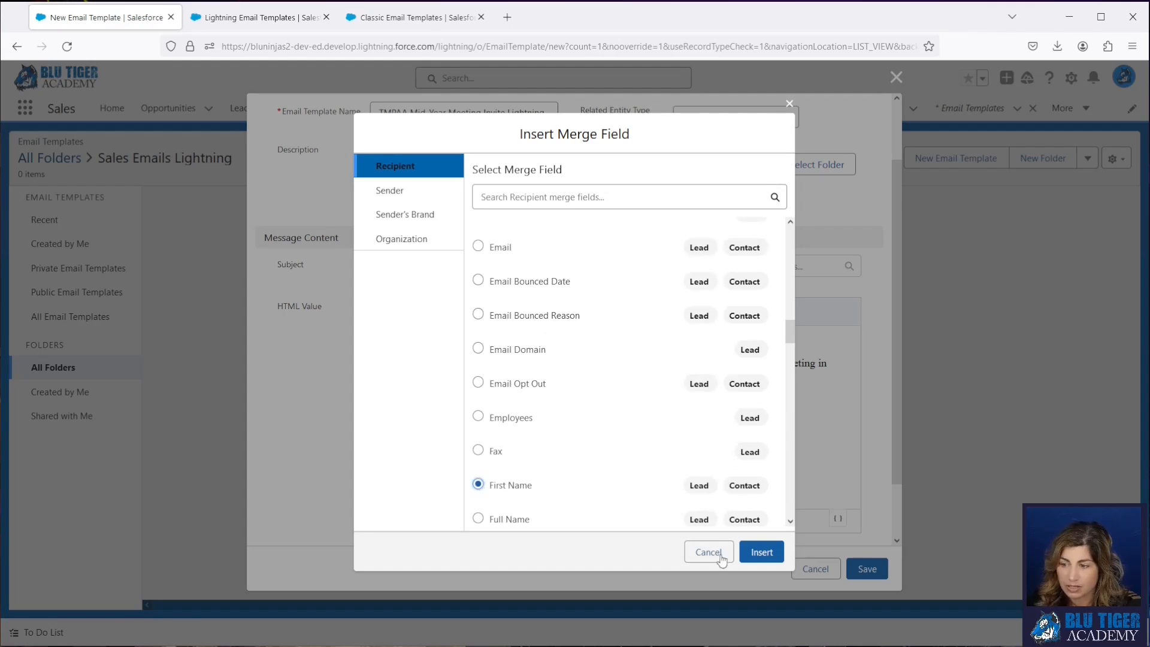
pyautogui.click(762, 551)
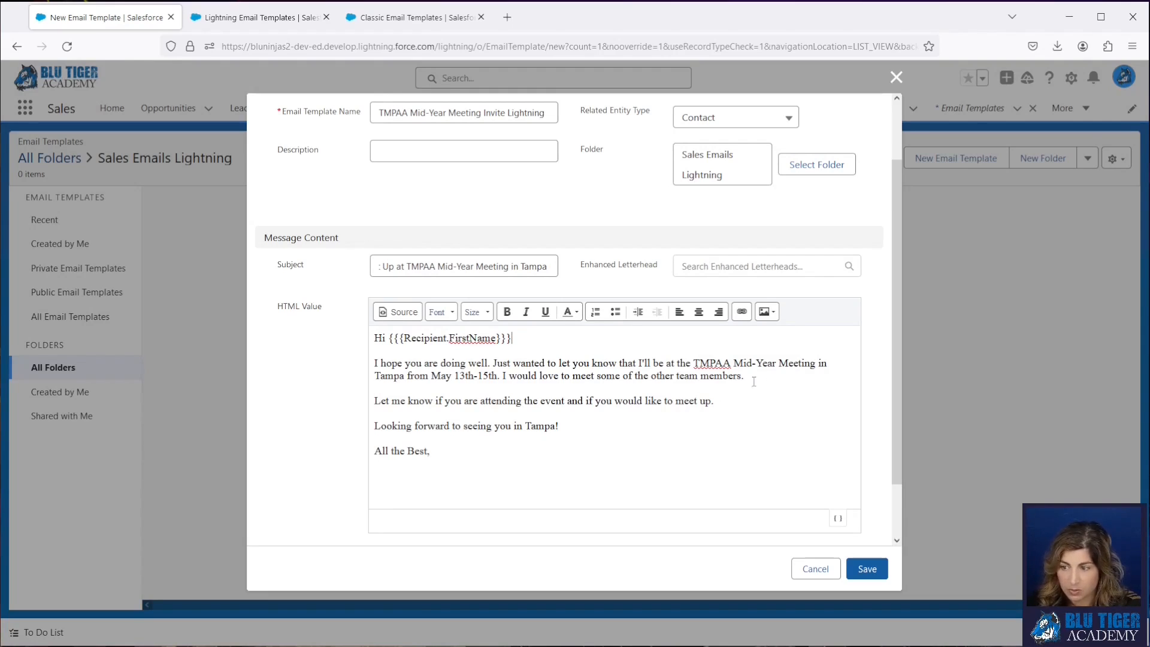
pyautogui.click(790, 385)
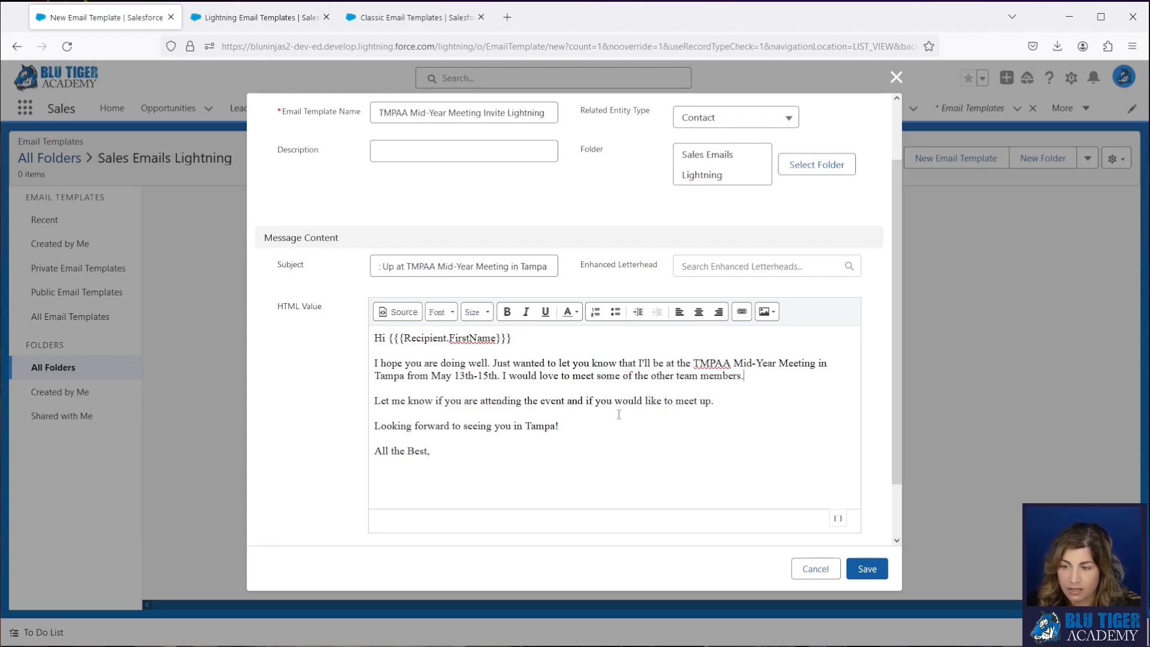
pyautogui.click(868, 578)
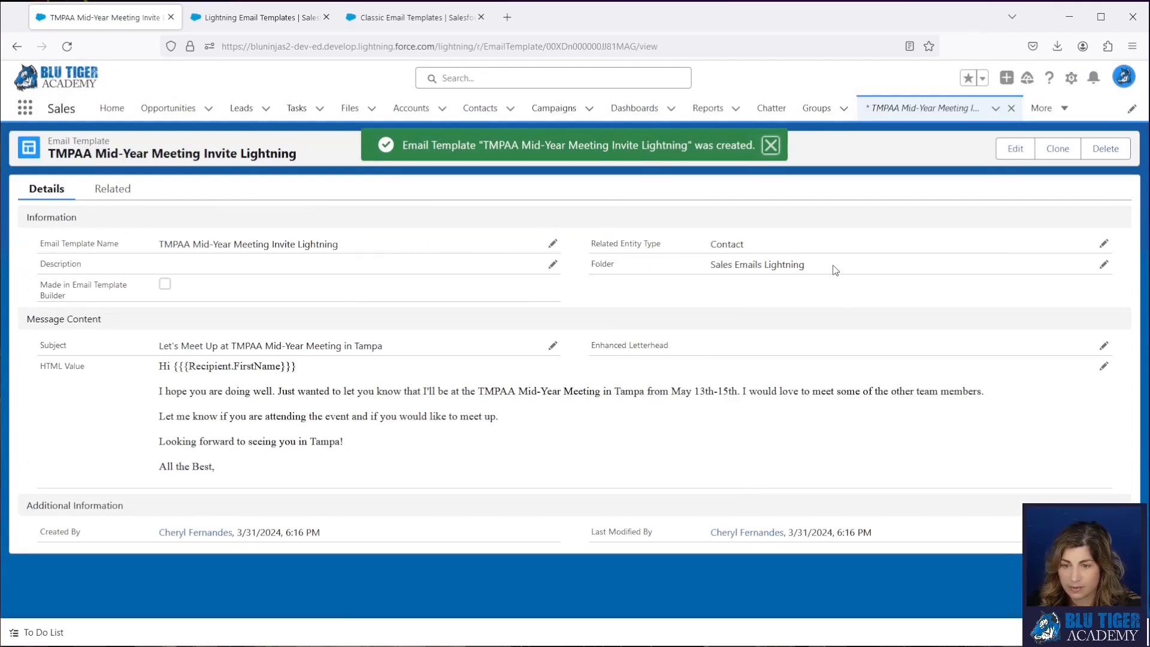
# - Switch the saved template's related entity type to Campaign and view the Campaign merge fields without inserting any
pyautogui.click(1105, 246)
pyautogui.click(753, 257)
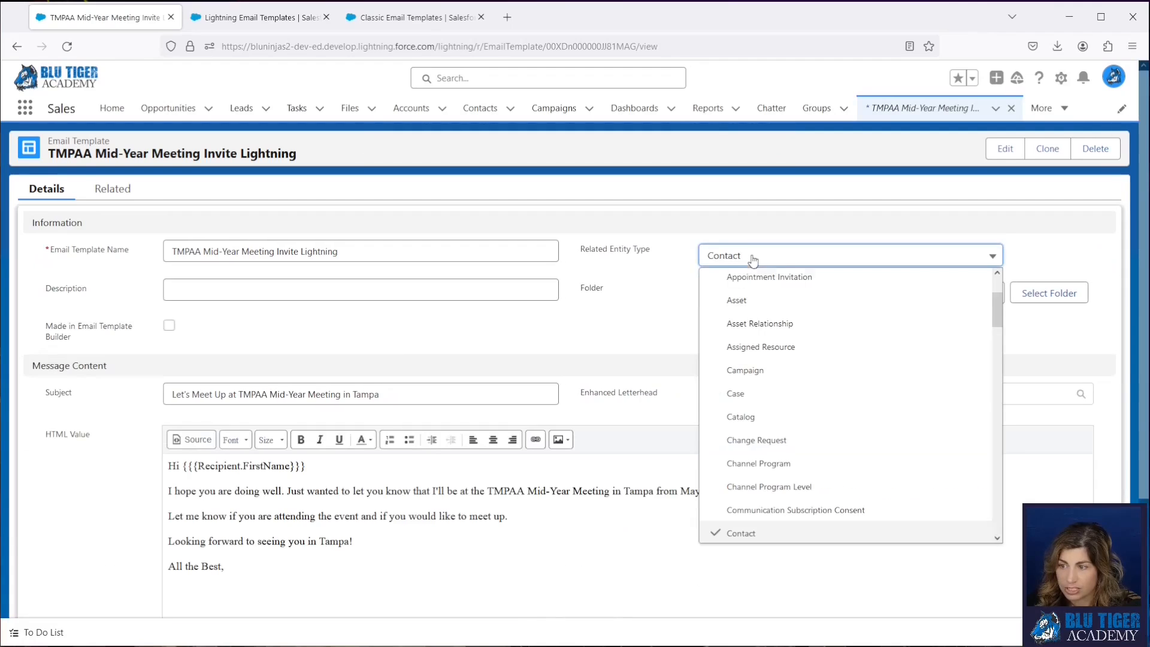
pyautogui.click(745, 370)
pyautogui.scroll(-3, 865, 426)
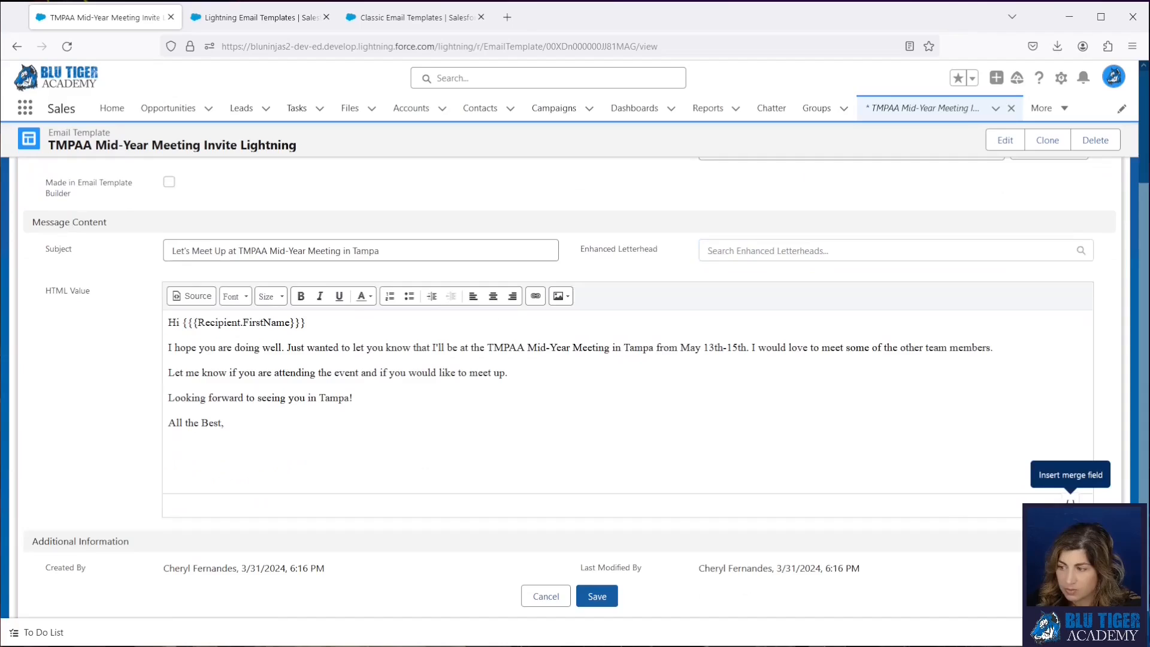
pyautogui.click(1071, 503)
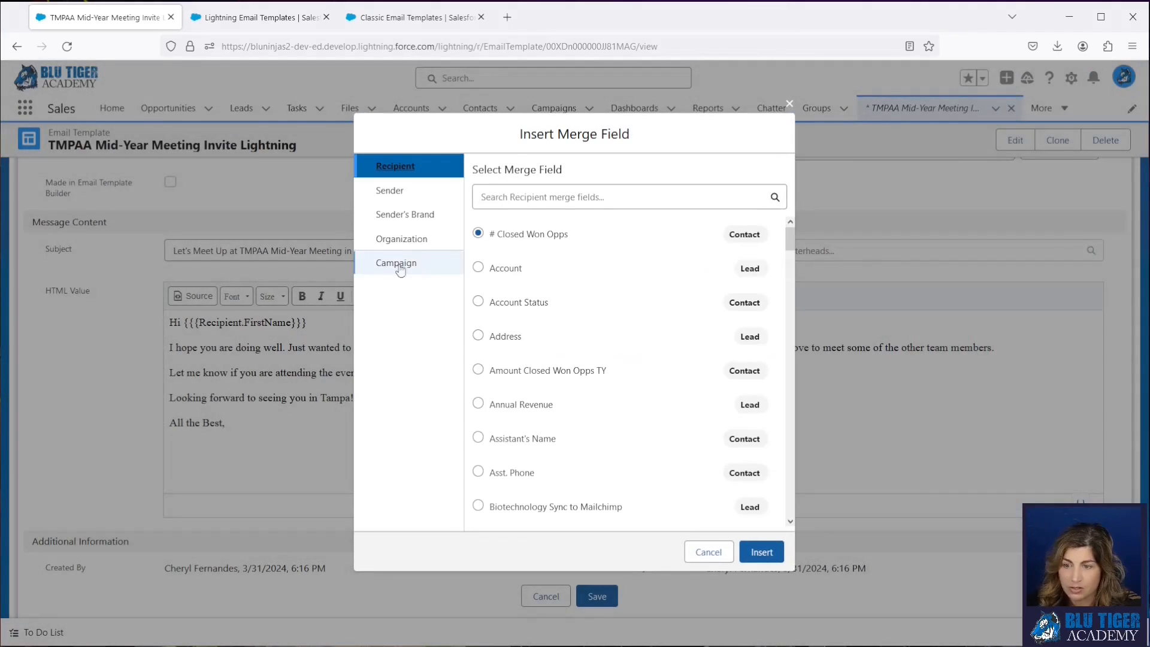
pyautogui.click(395, 264)
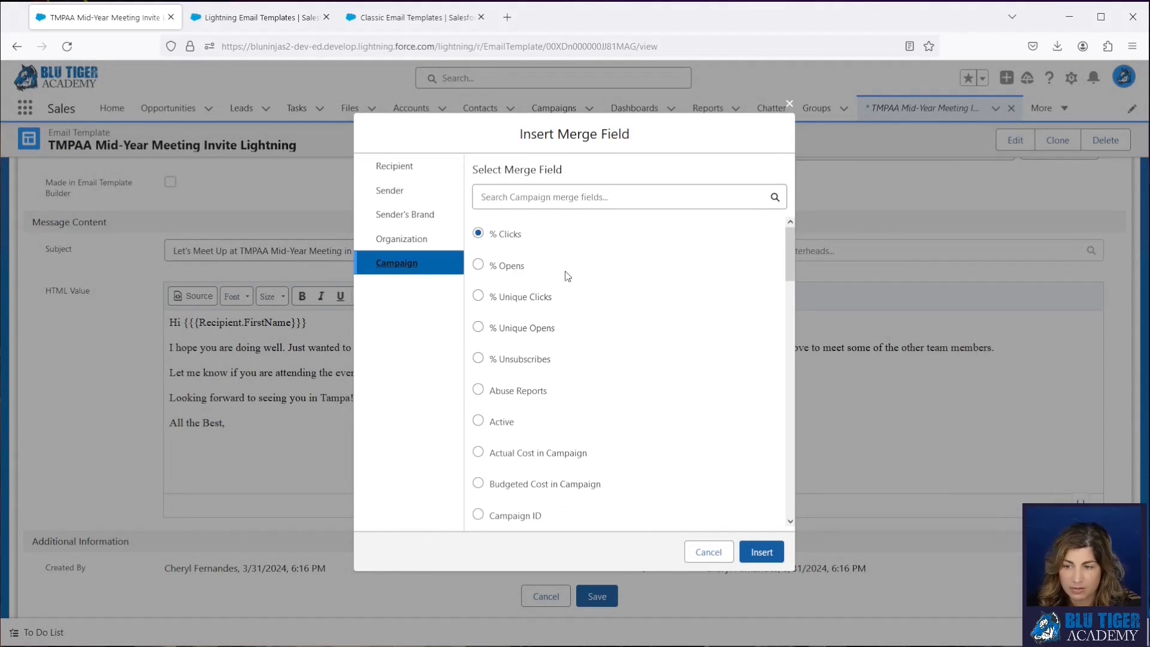
pyautogui.click(715, 553)
# - Set the template's related entity type back to Contact
pyautogui.scroll(2, 731, 359)
pyautogui.click(748, 258)
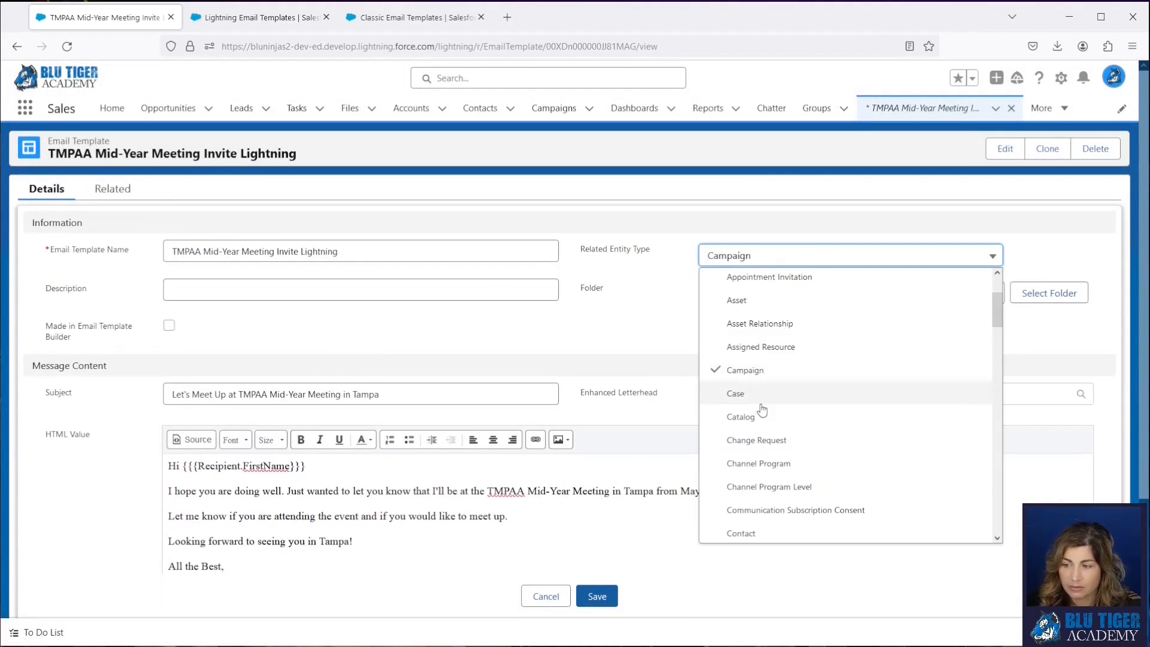
pyautogui.scroll(-2, 761, 410)
pyautogui.click(757, 403)
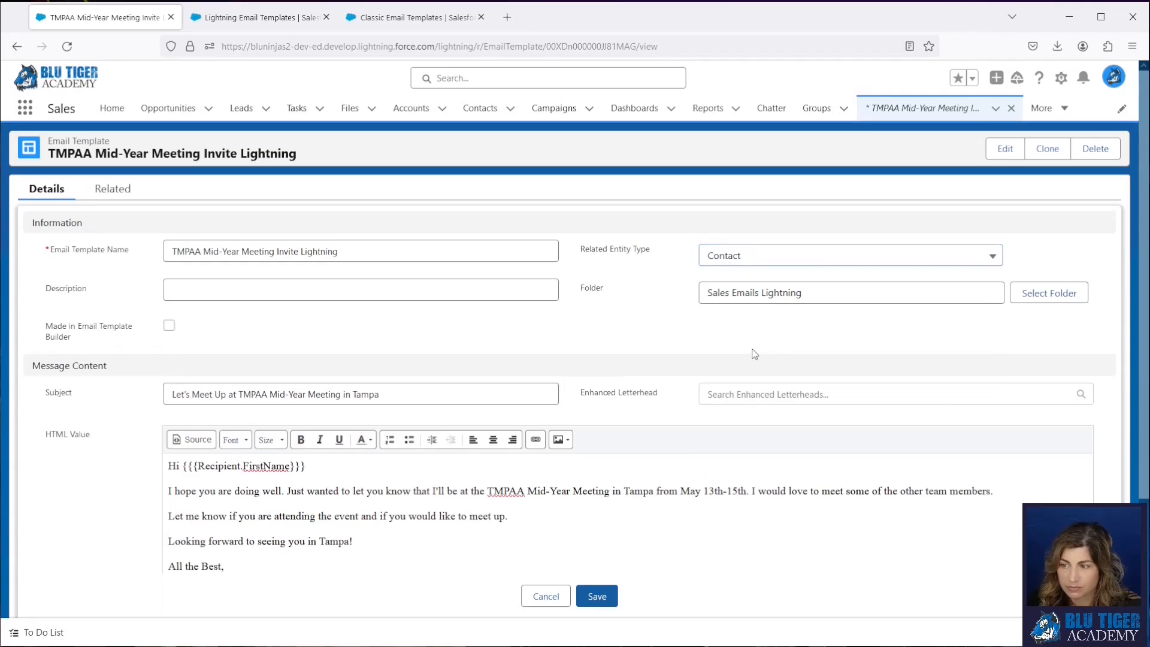
# - Look through the Recipient merge fields available for the Contact entity type and close the list without inserting any
pyautogui.scroll(-3, 755, 353)
pyautogui.click(1080, 500)
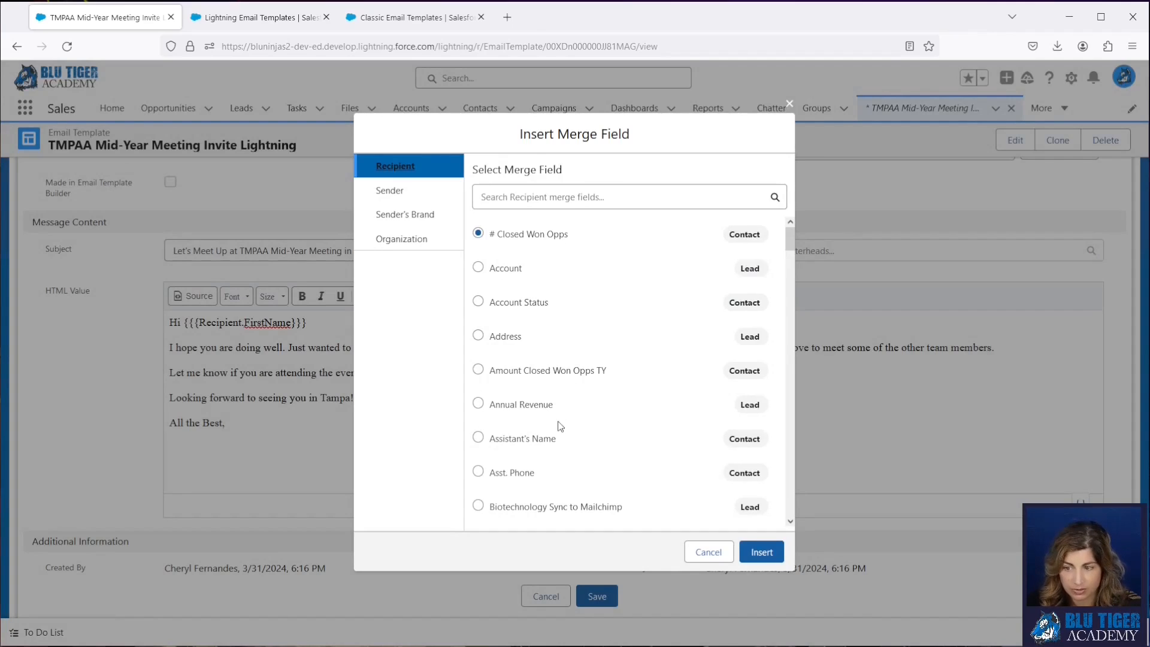
pyautogui.scroll(-10, 578, 375)
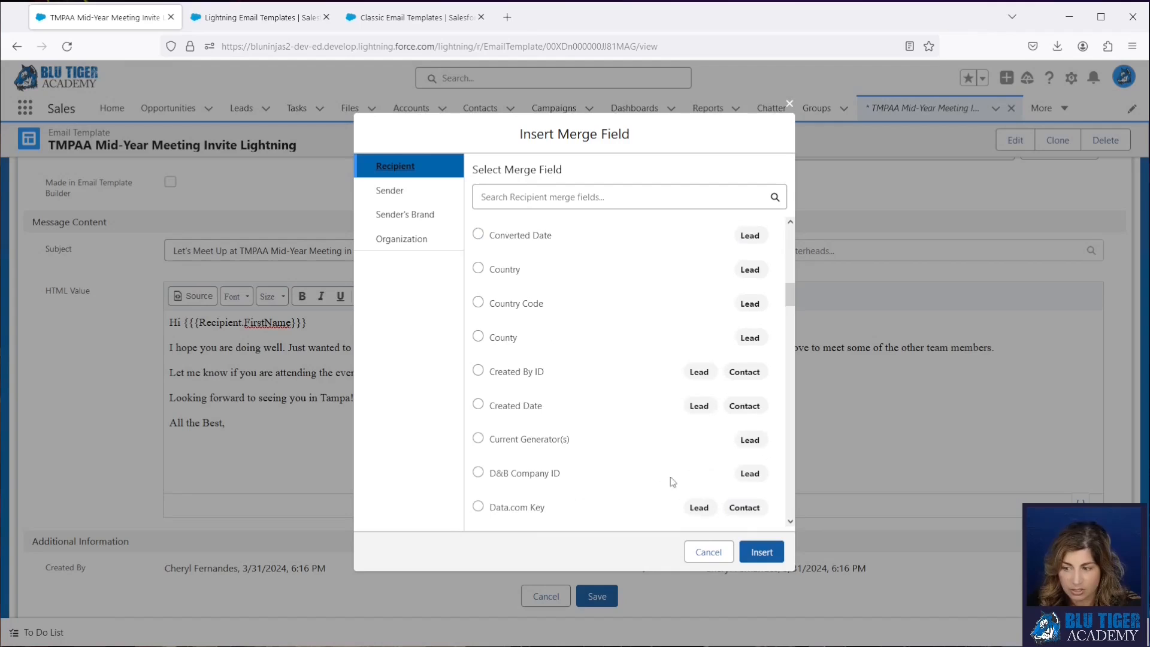
pyautogui.click(708, 552)
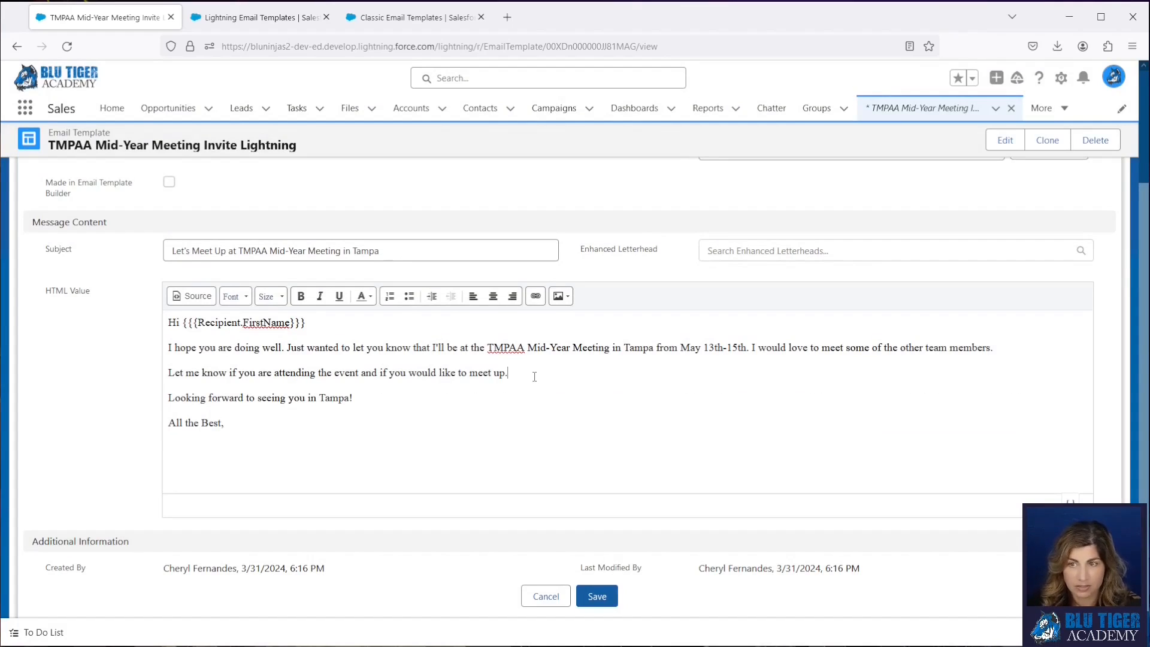
# - Reload the classic TMPAA Mid-Year Meeting Invite template, examine its {!Account.Name} merge field, and return to the Lightning template
pyautogui.click(413, 17)
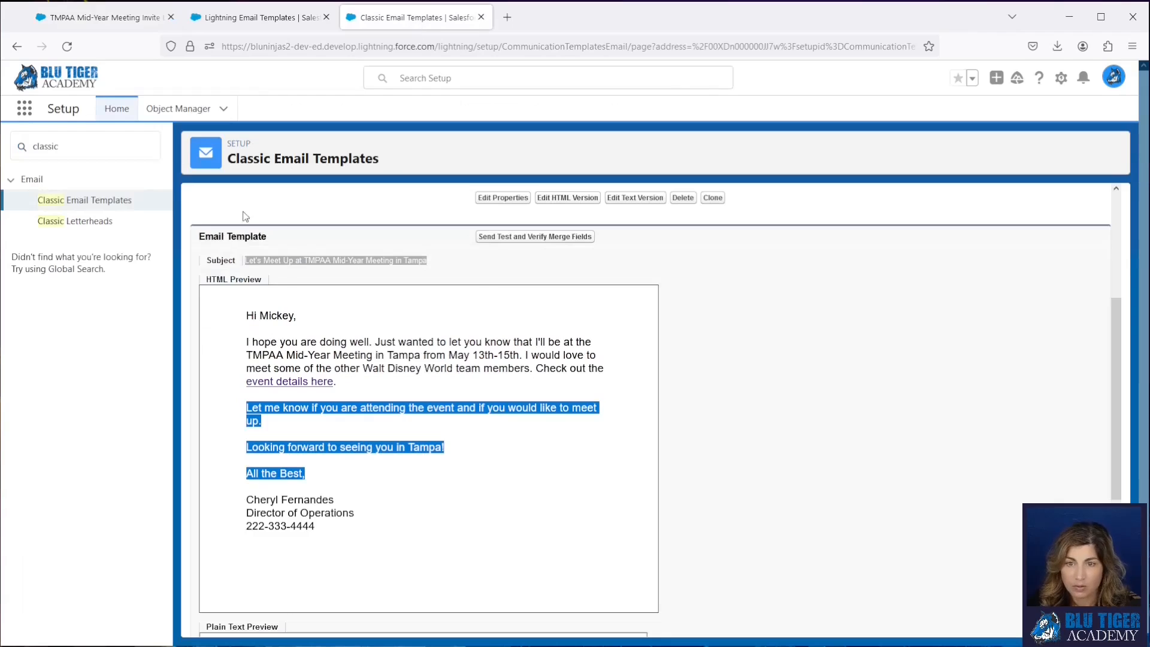
pyautogui.click(66, 47)
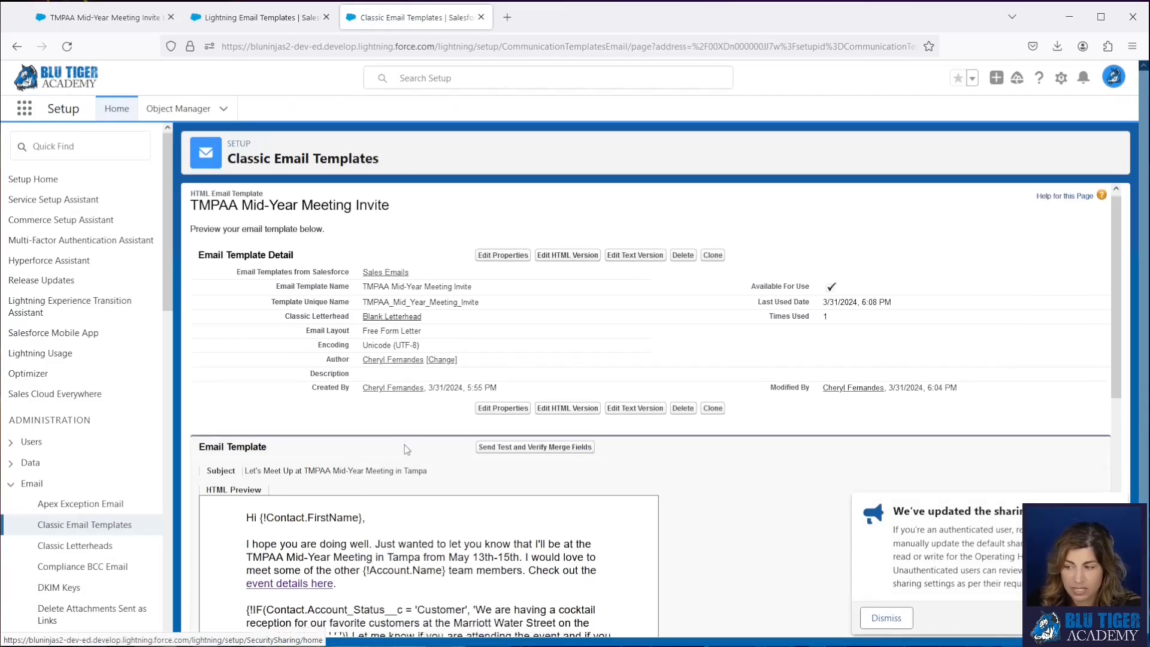
pyautogui.scroll(-1, 404, 445)
pyautogui.click(881, 617)
pyautogui.moveTo(448, 503); pyautogui.dragTo(359, 504)
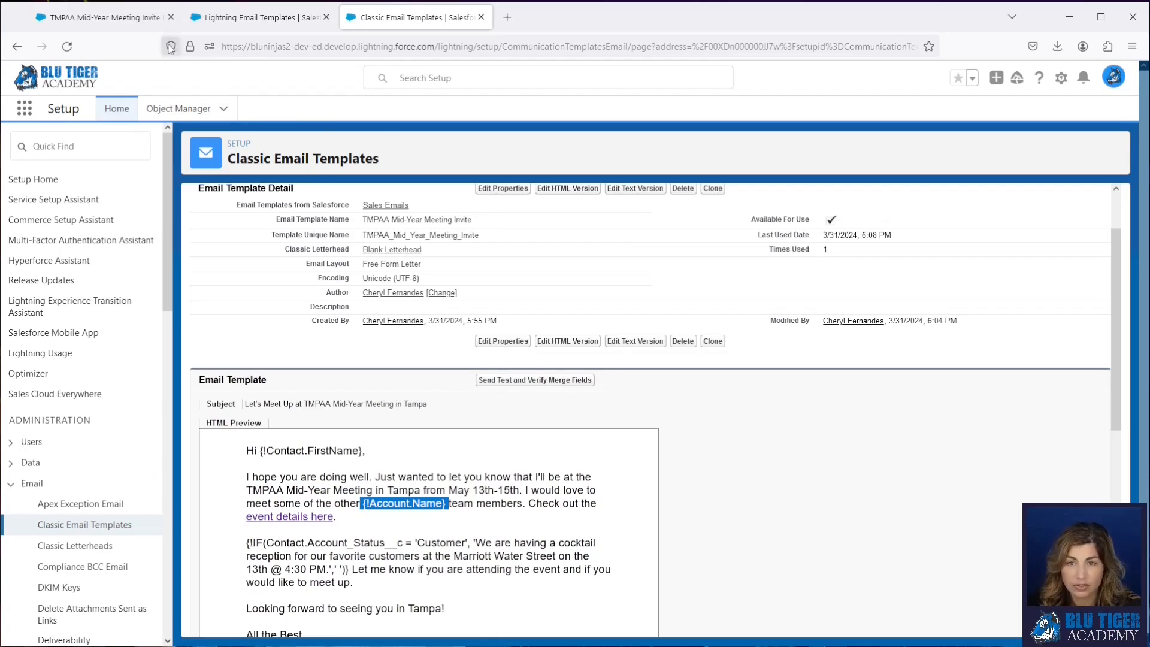
pyautogui.click(136, 23)
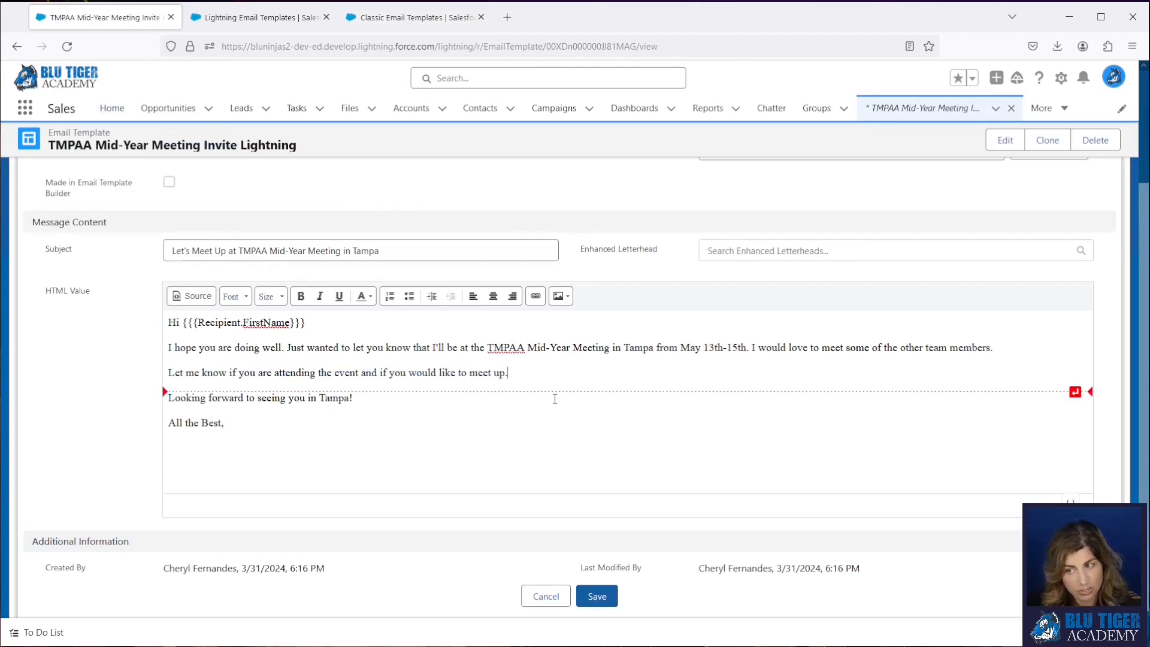
# - Start a new line below "All the Best," in the template body and look through the Recipient merge fields
pyautogui.scroll(2, 668, 401)
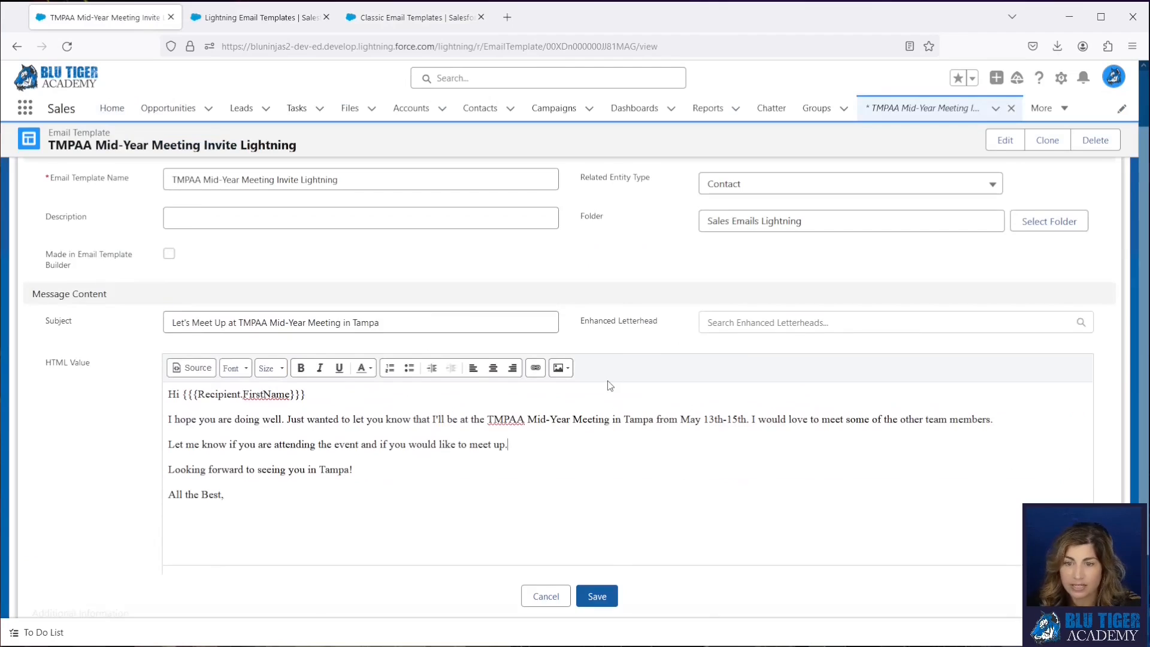
pyautogui.click(270, 496)
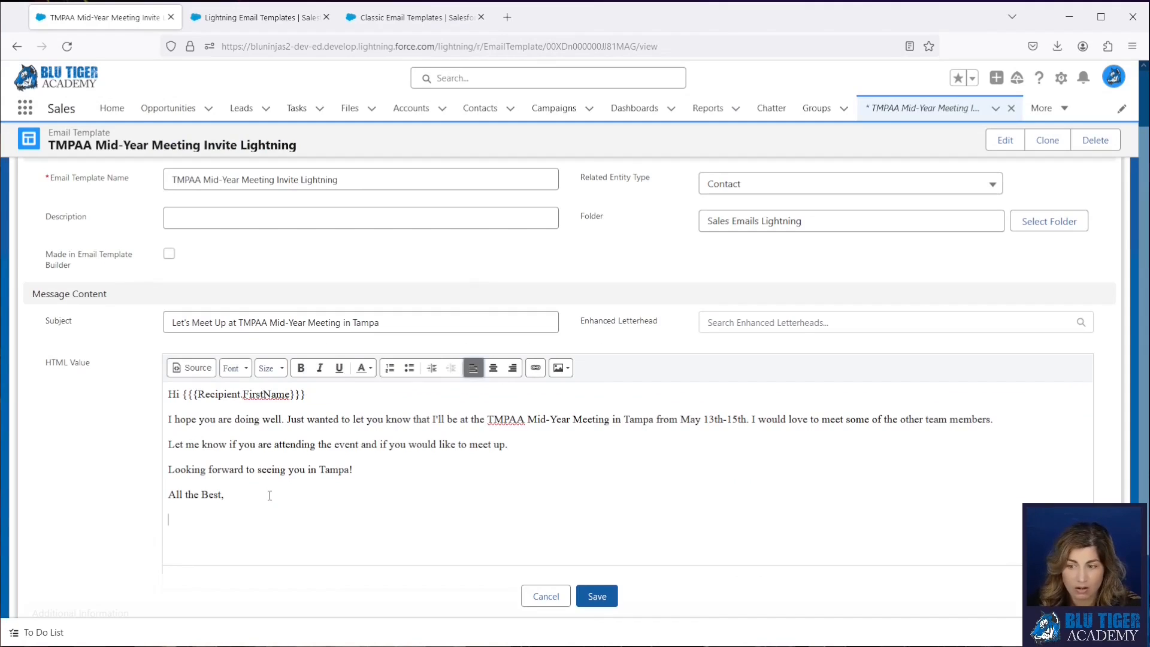
pyautogui.scroll(-2, 1096, 502)
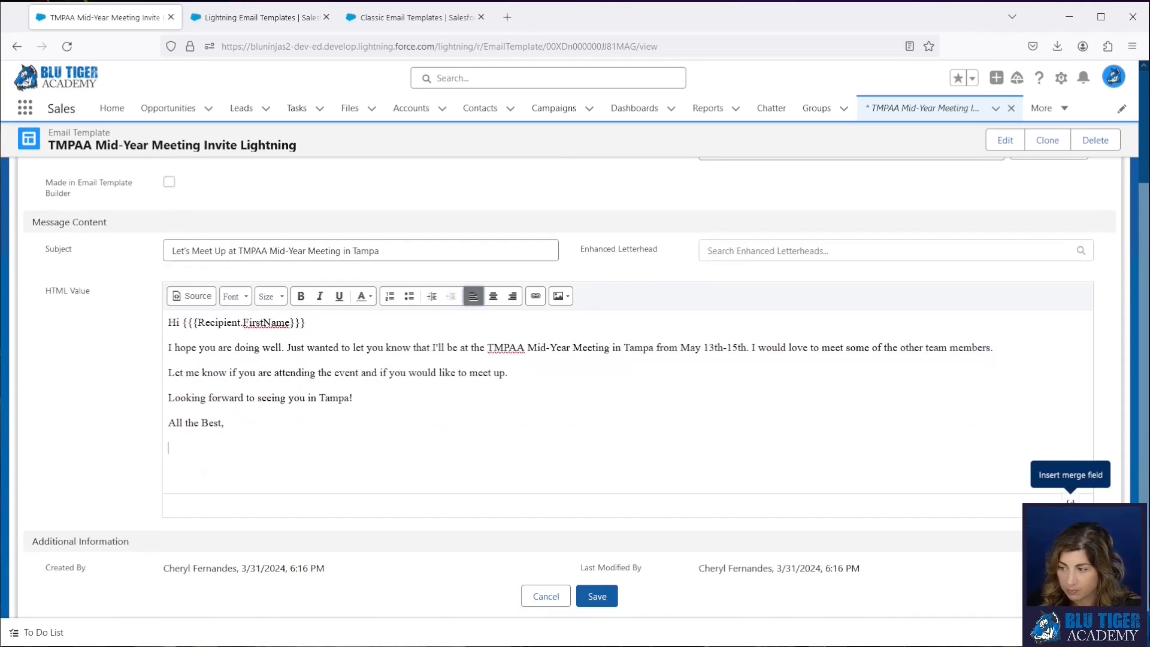
pyautogui.click(1071, 501)
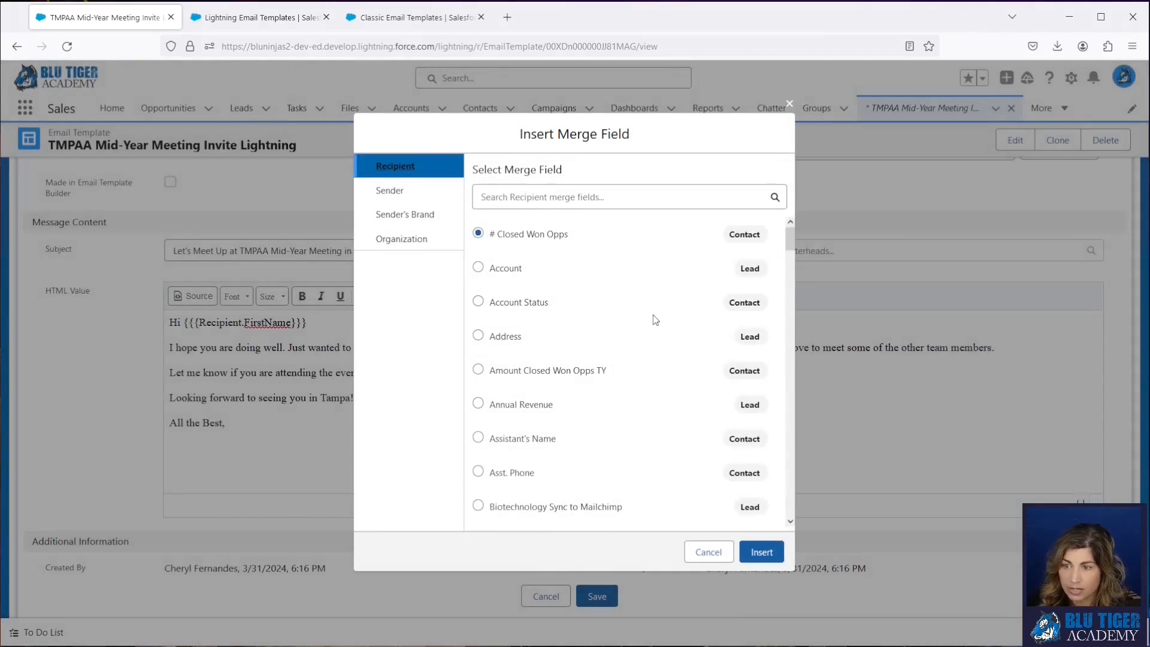
pyautogui.scroll(-9, 591, 304)
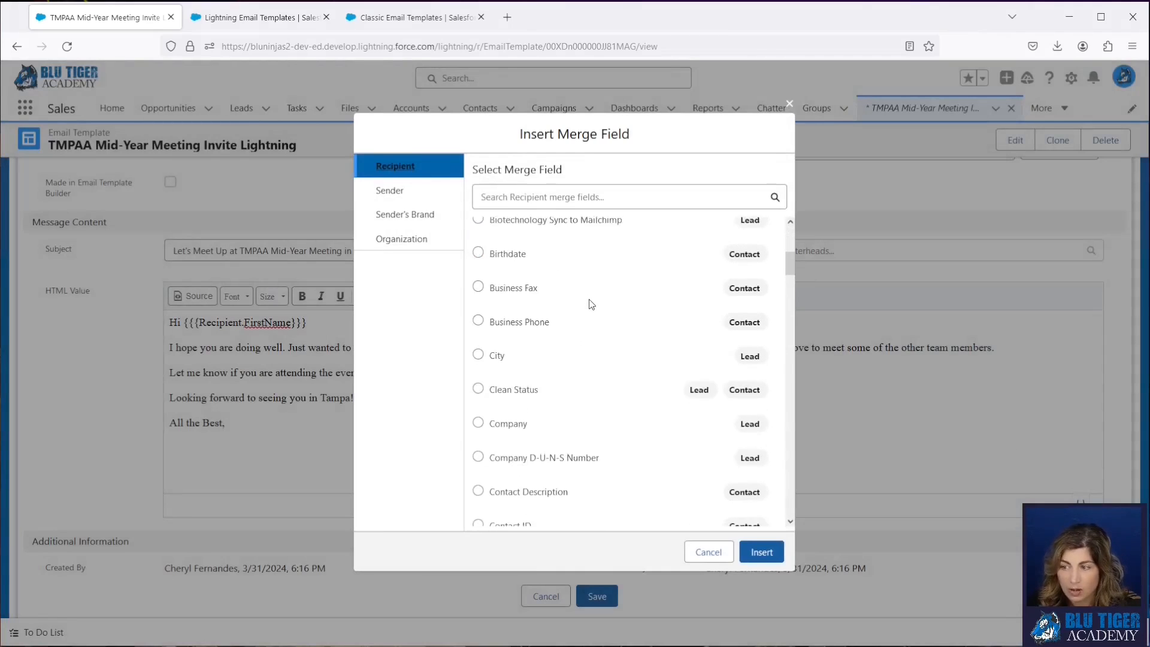
pyautogui.scroll(-15, 591, 304)
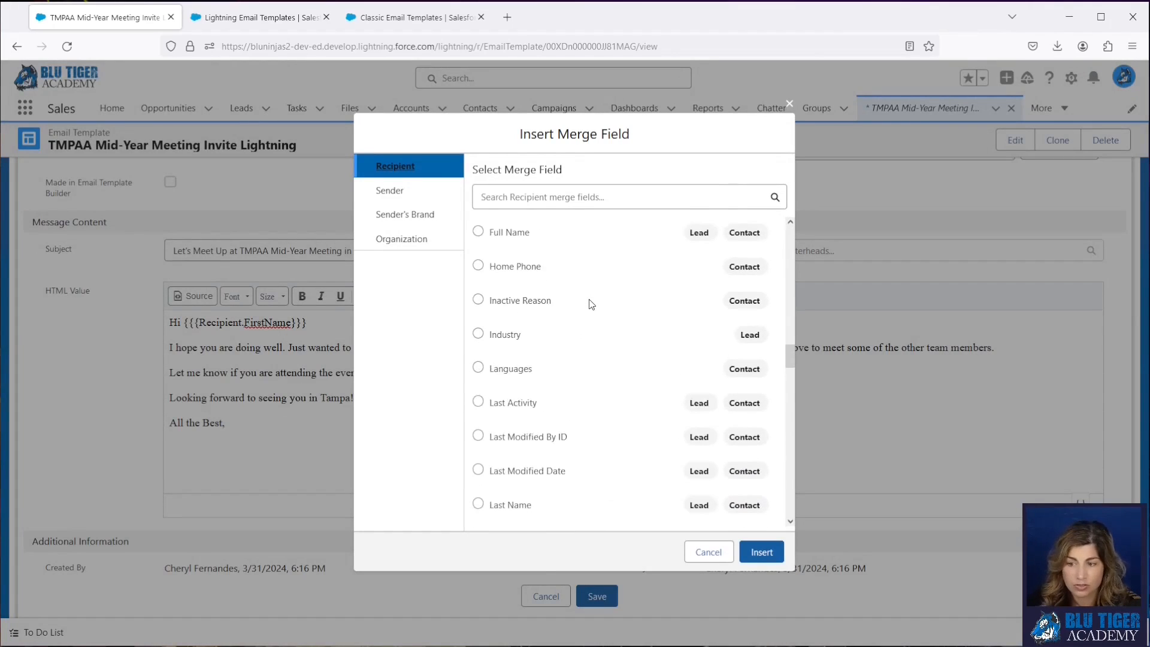
pyautogui.scroll(-15, 591, 304)
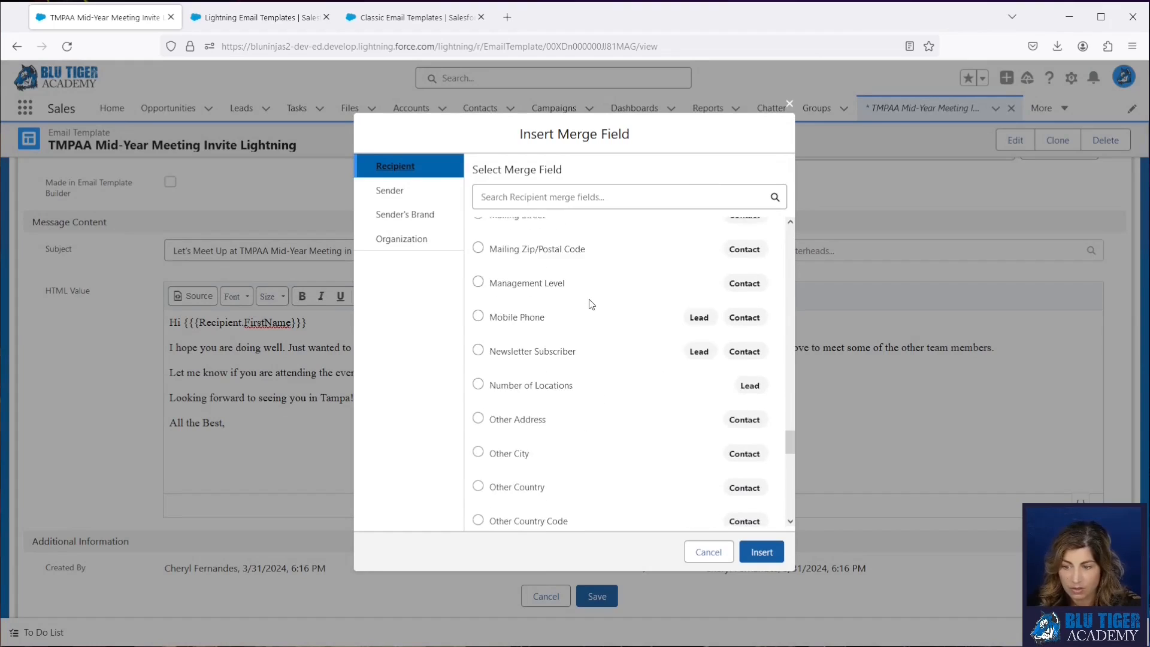
pyautogui.scroll(-5, 591, 304)
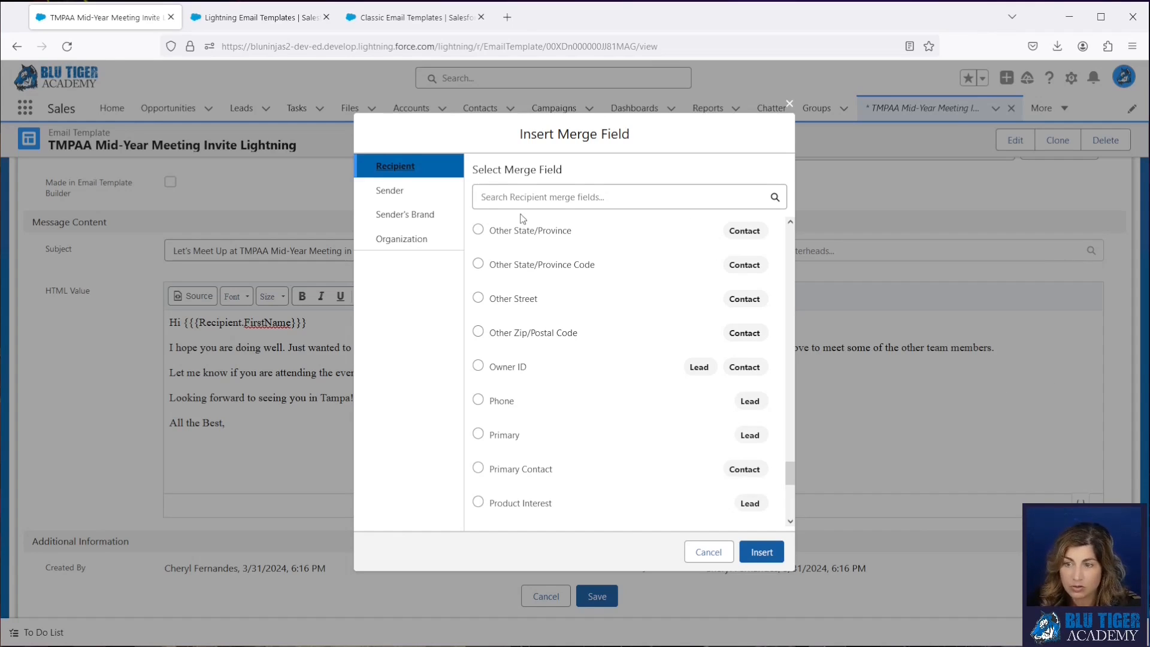
# - Insert the Sender Full Name merge field on the line below "All the Best,"
pyautogui.click(409, 193)
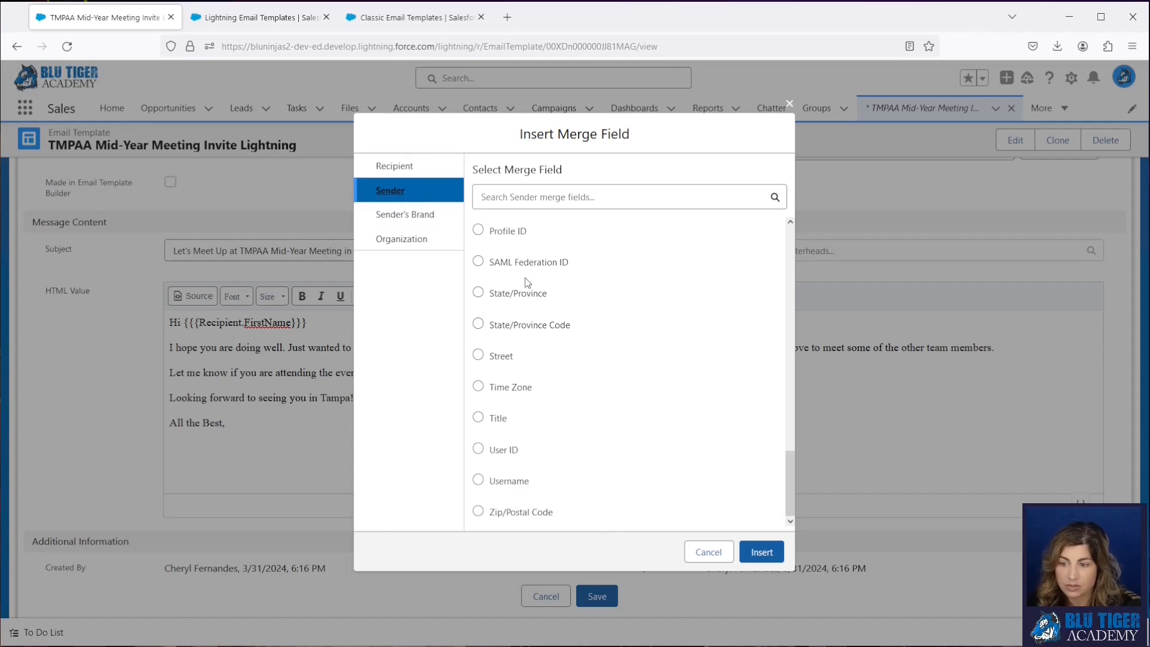
pyautogui.scroll(2, 536, 447)
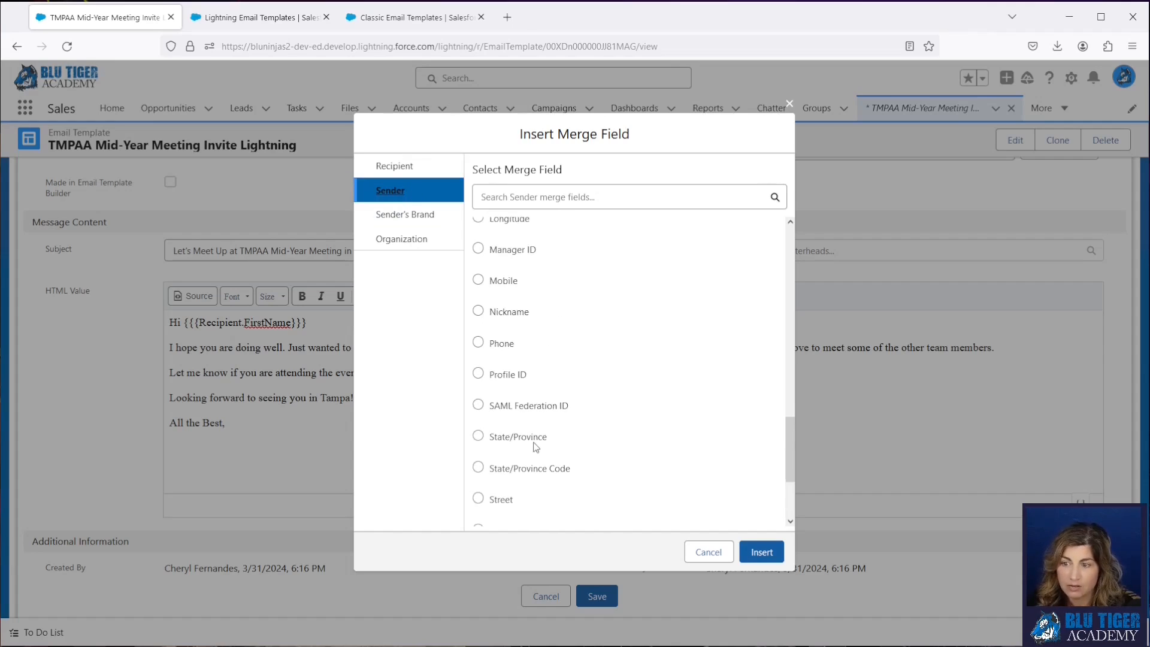
pyautogui.scroll(5, 535, 448)
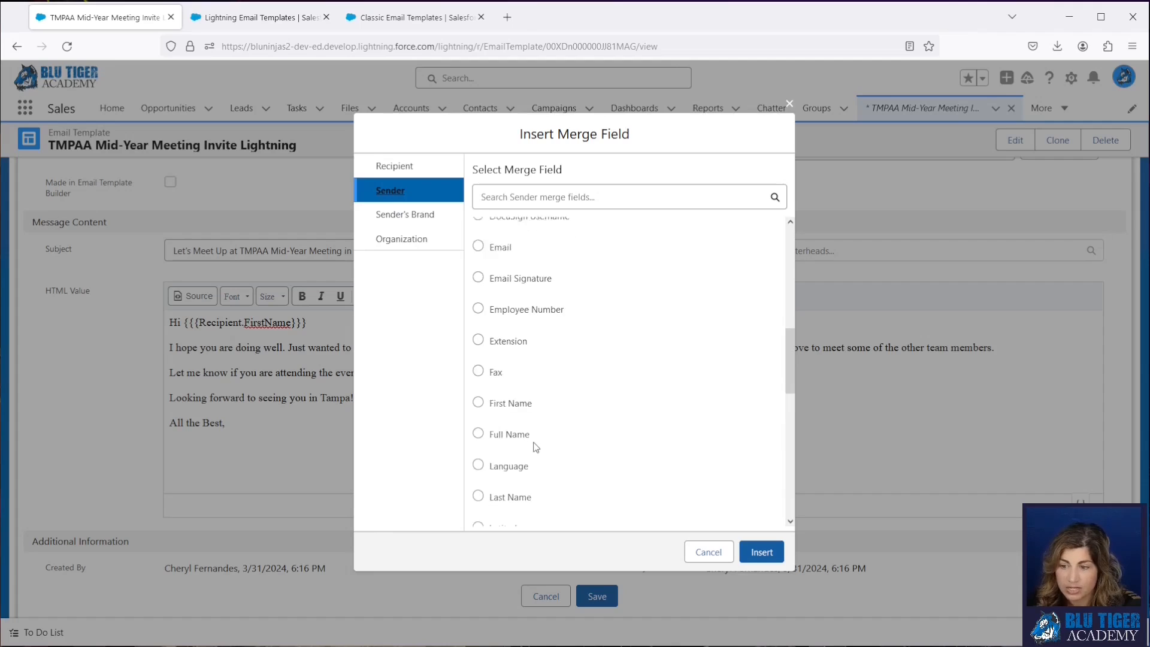
pyautogui.scroll(-1, 536, 447)
pyautogui.click(478, 419)
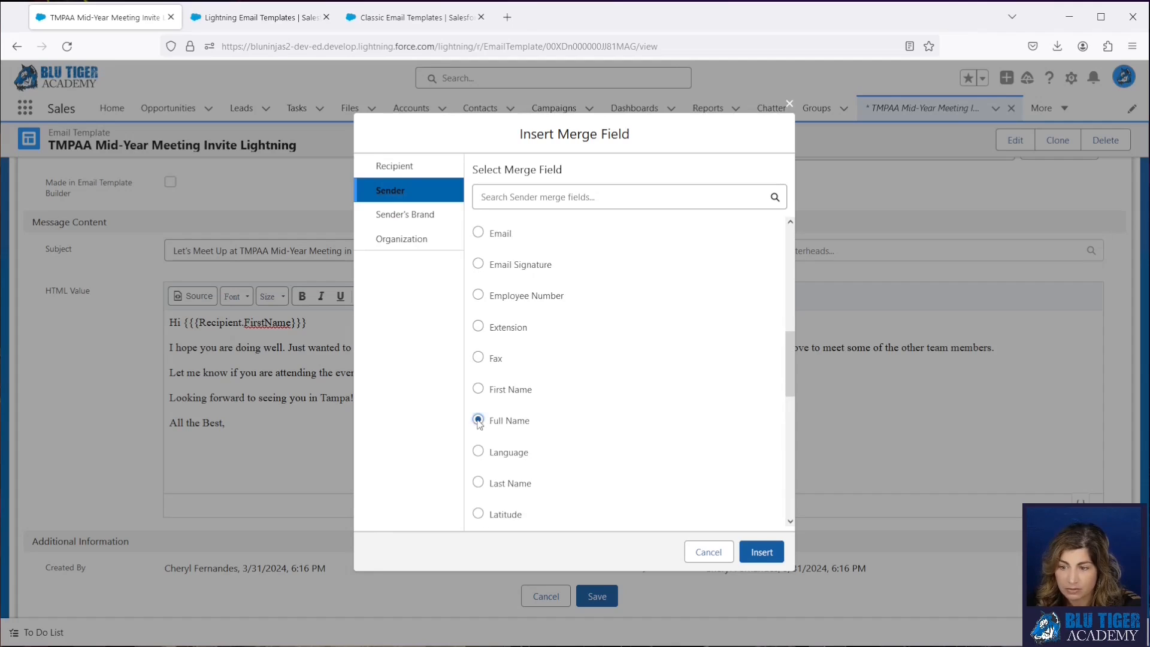
pyautogui.click(757, 553)
# - Duplicate the sender name merge field onto the line below and change the copy to {{{Sender.Title}}}
pyautogui.moveTo(281, 448); pyautogui.dragTo(161, 446)
pyautogui.hotkey('ctrl', 'c')
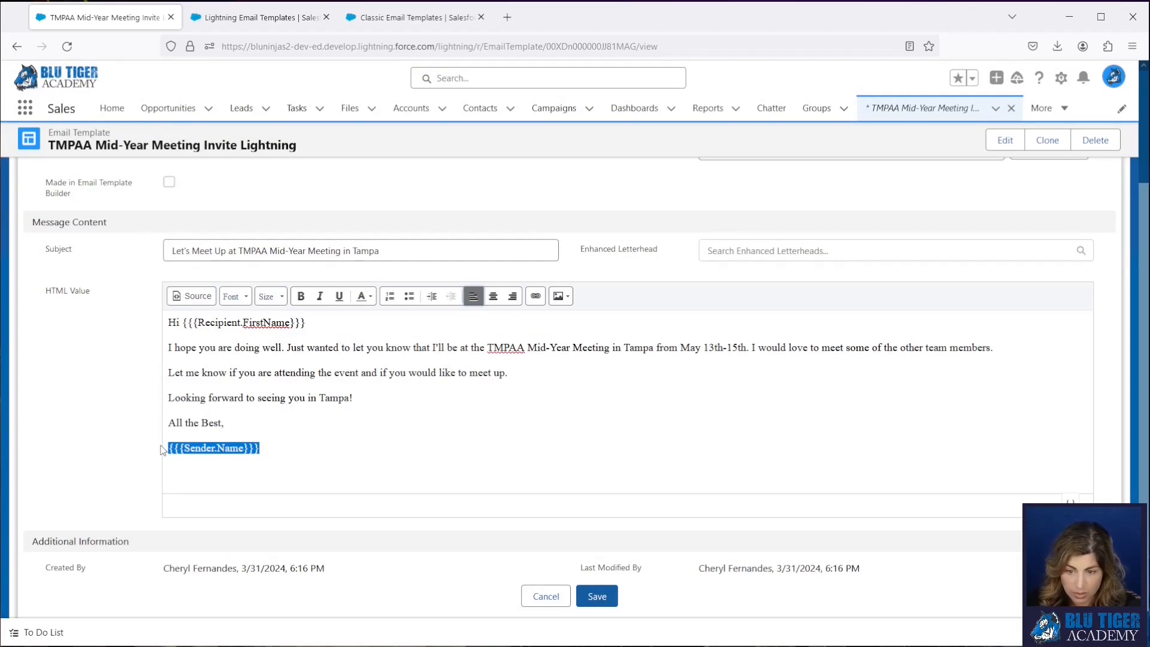
pyautogui.click(278, 450)
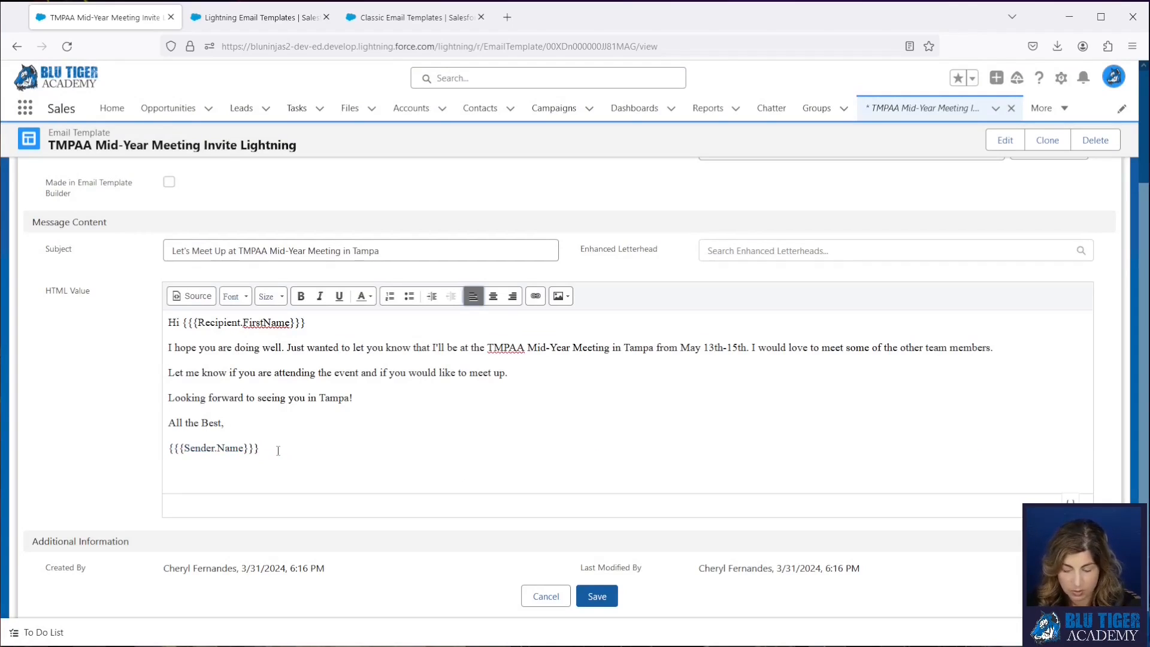
pyautogui.hotkey('shift', 'Return')
pyautogui.hotkey('ctrl', 'v')
pyautogui.doubleClick(230, 461)
pyautogui.write('T')
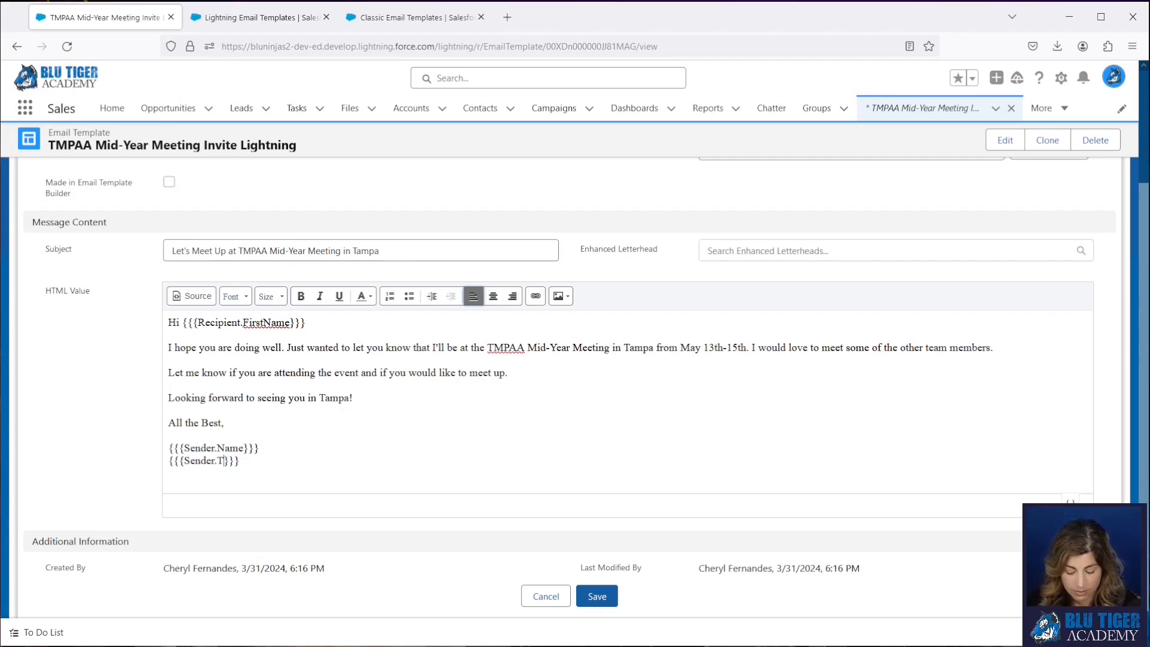
pyautogui.write('itle')
# - Duplicate the sender title merge field onto the line below and change the copy to {{{Sender.Phone}}}
pyautogui.moveTo(253, 461); pyautogui.dragTo(131, 461)
pyautogui.hotkey('ctrl', 'c')
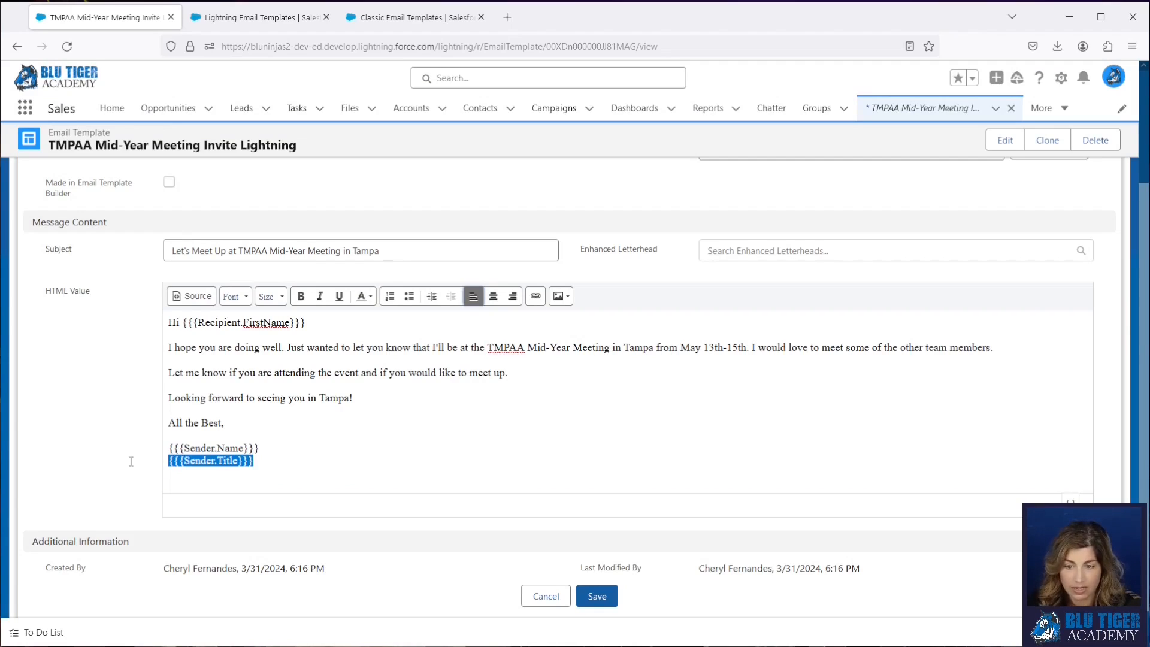
pyautogui.click(254, 462)
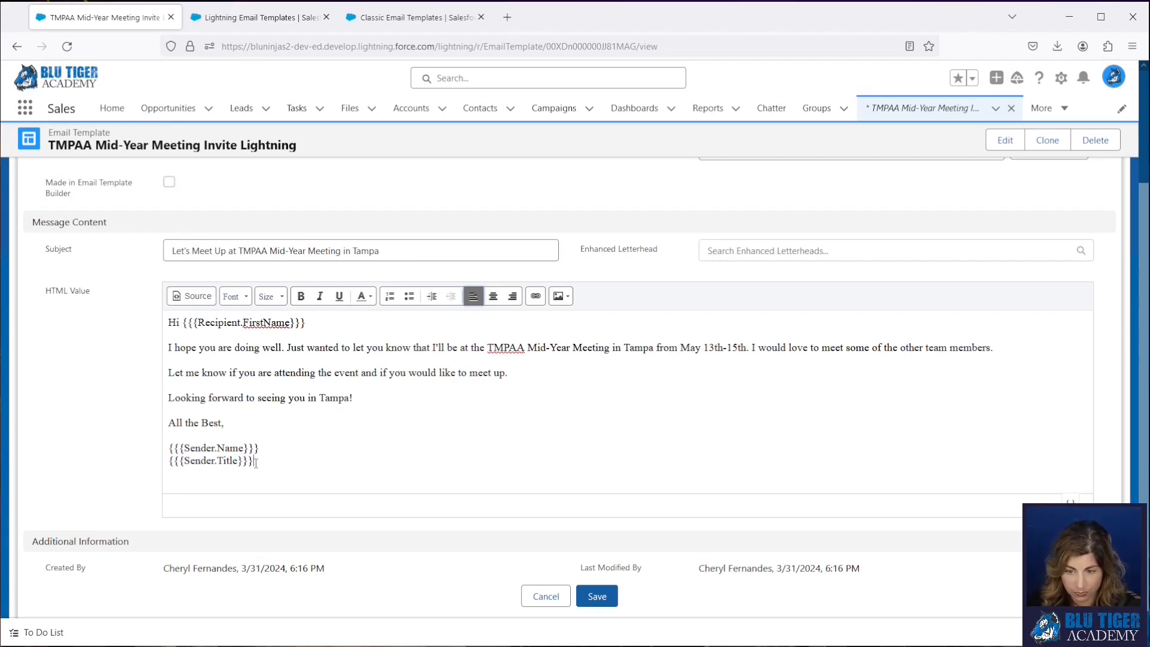
pyautogui.hotkey('ctrl', 'v')
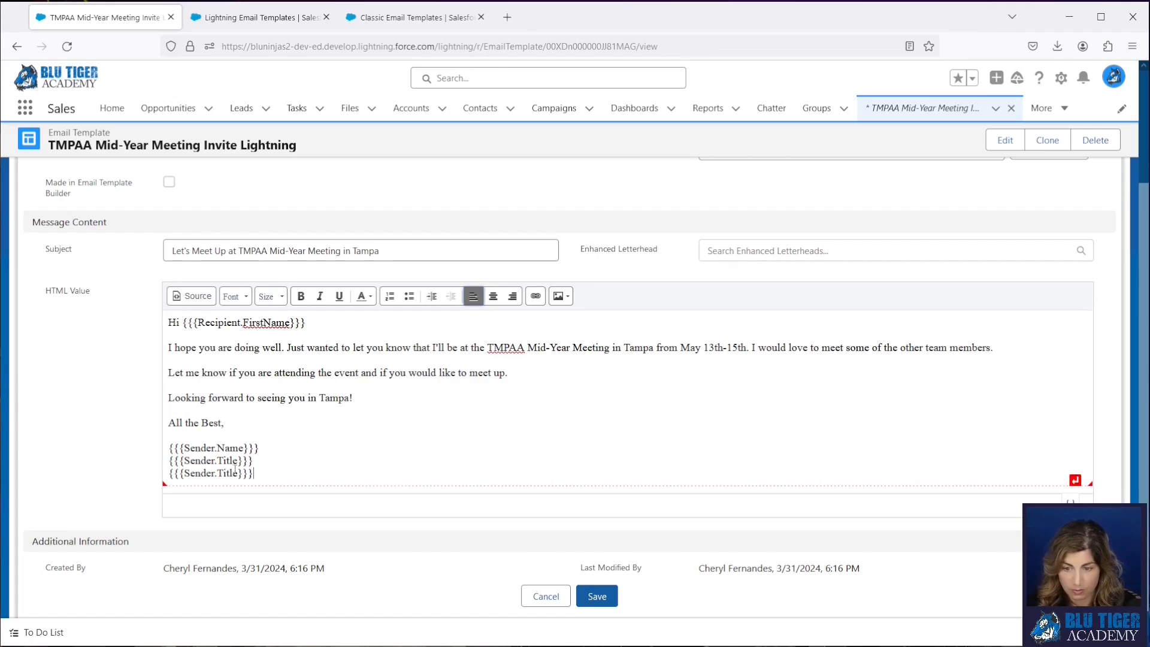
pyautogui.doubleClick(228, 473)
pyautogui.write('Phone')
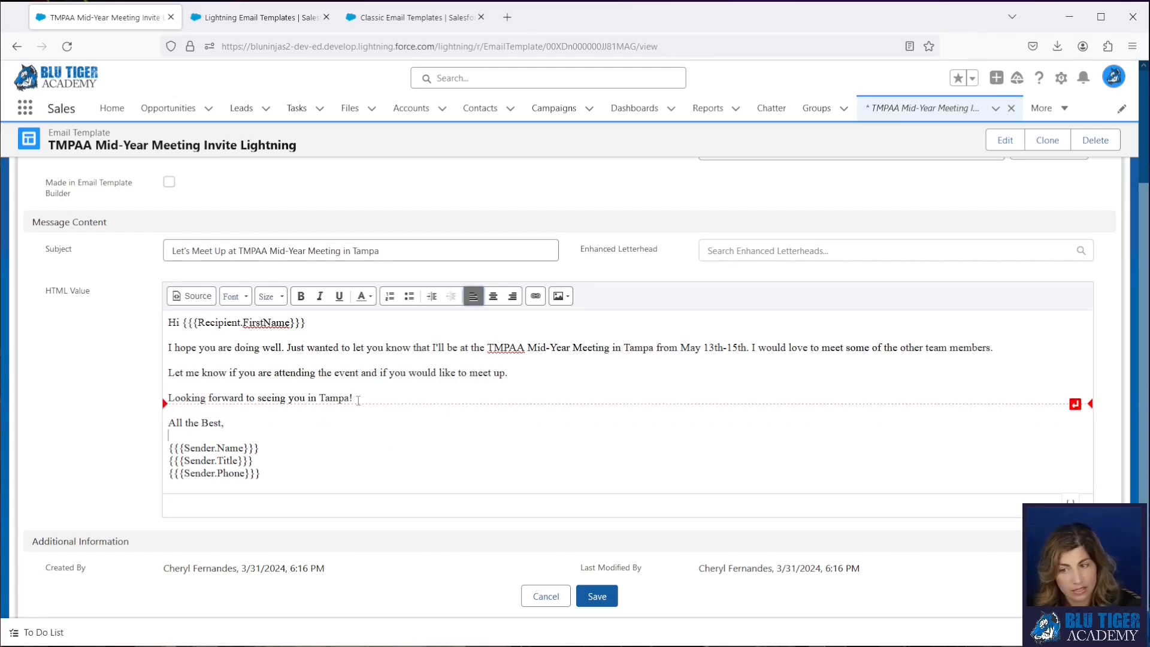
# - Check the body's HTML source down to the sender merge fields, return to the formatted view and save the template
pyautogui.click(193, 302)
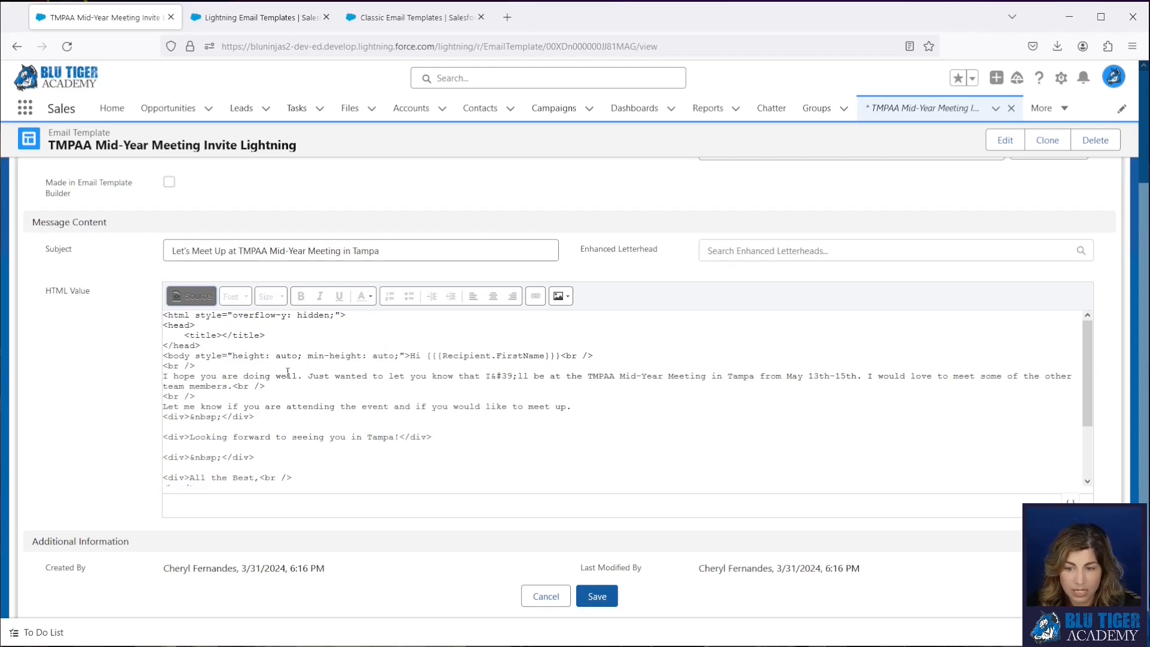
pyautogui.scroll(-3, 288, 373)
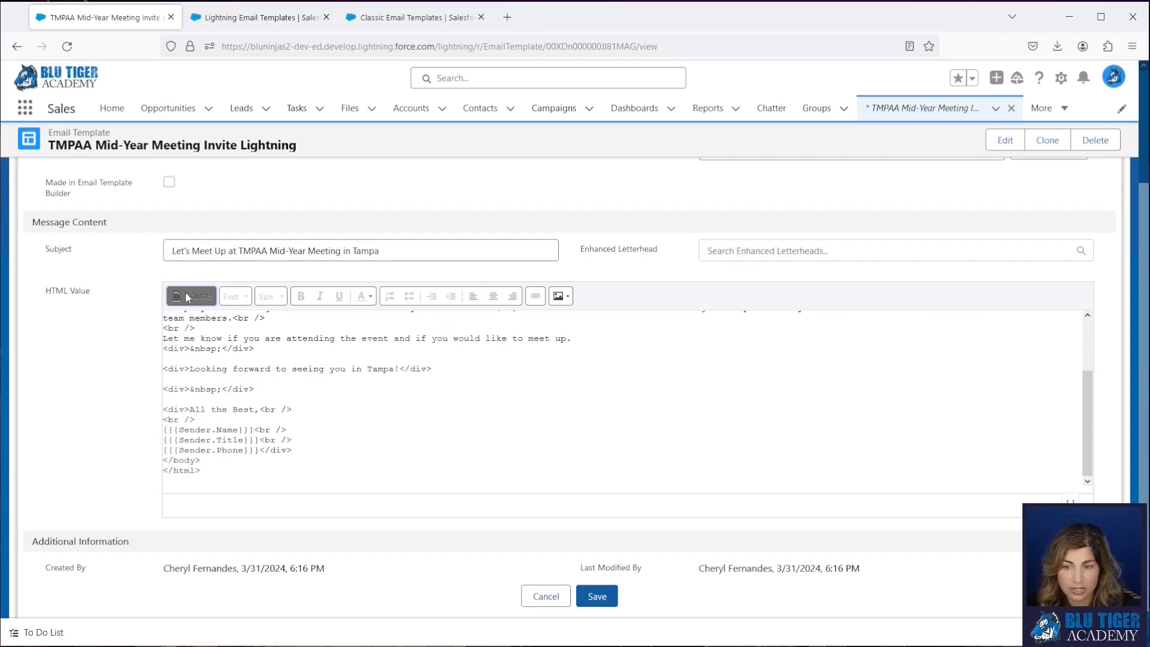
pyautogui.click(192, 297)
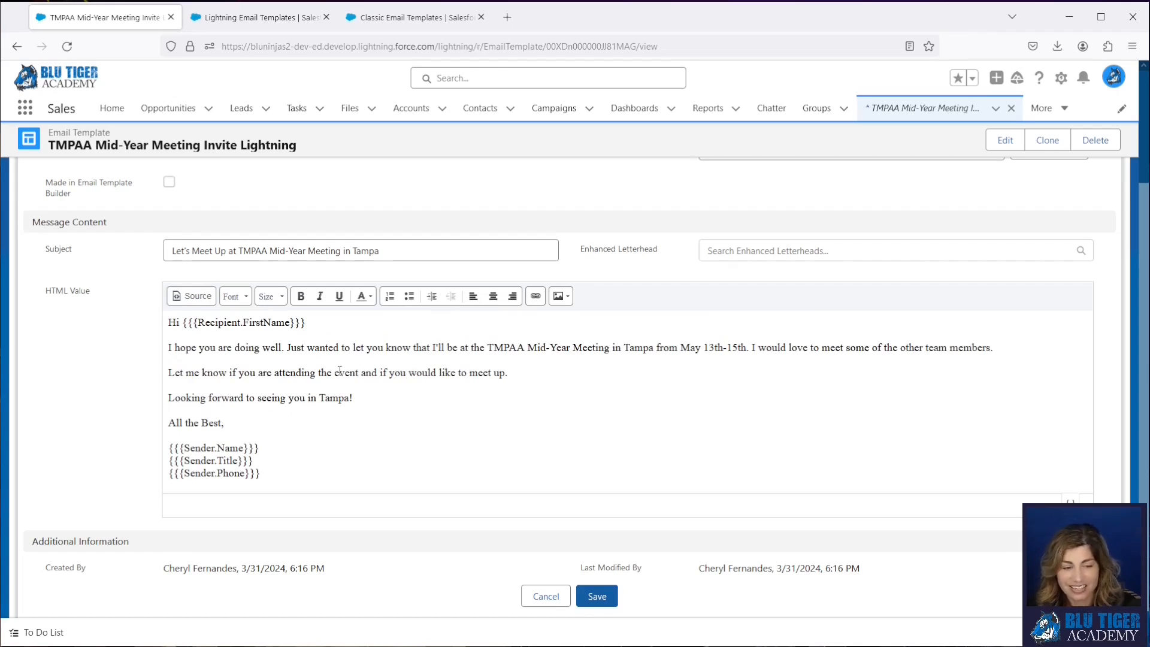
pyautogui.click(602, 597)
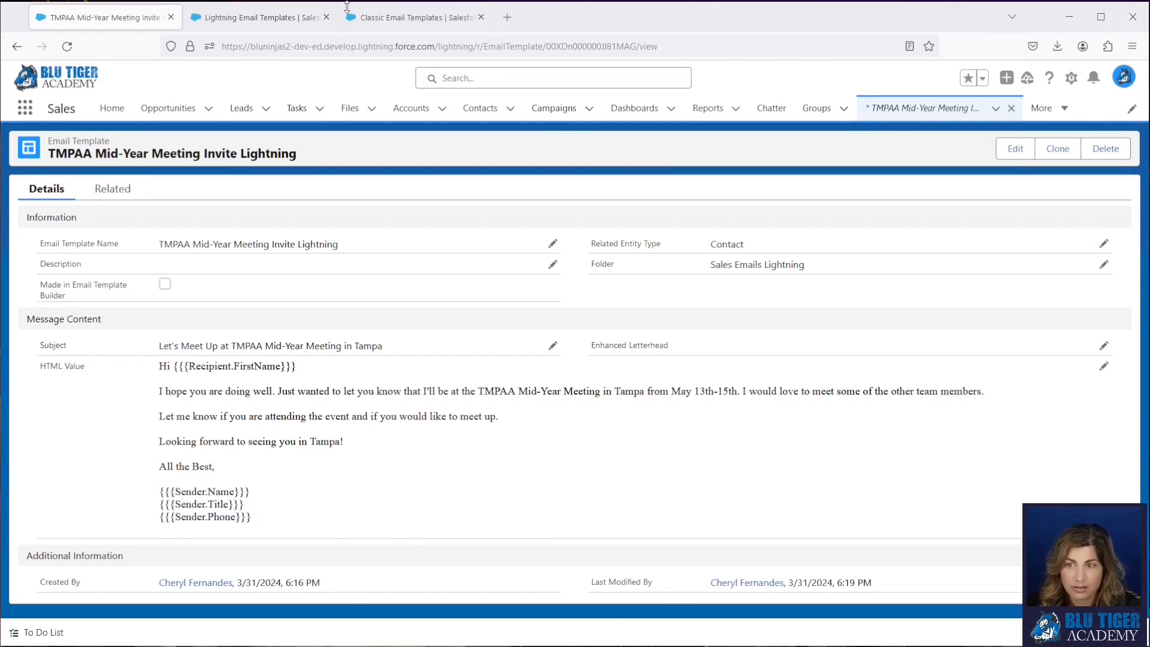
# - Examine the classic template's IF formula on Contact.Account_Status__c for the cocktail reception text and return to the Lightning template
pyautogui.click(413, 18)
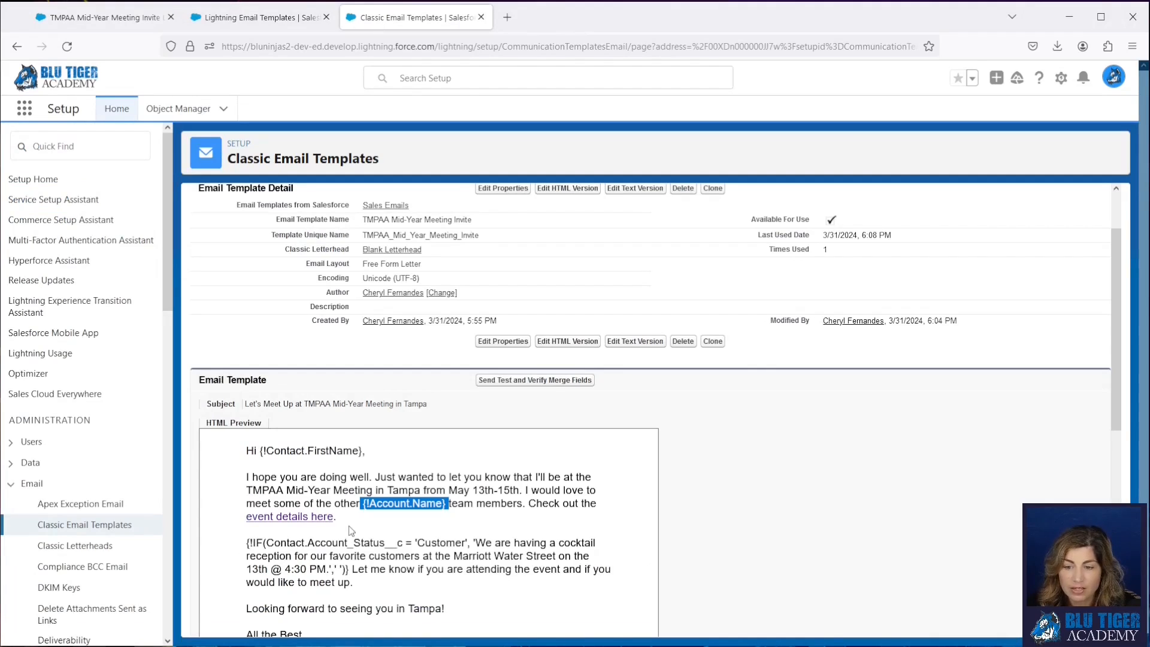
pyautogui.moveTo(245, 544); pyautogui.dragTo(350, 570)
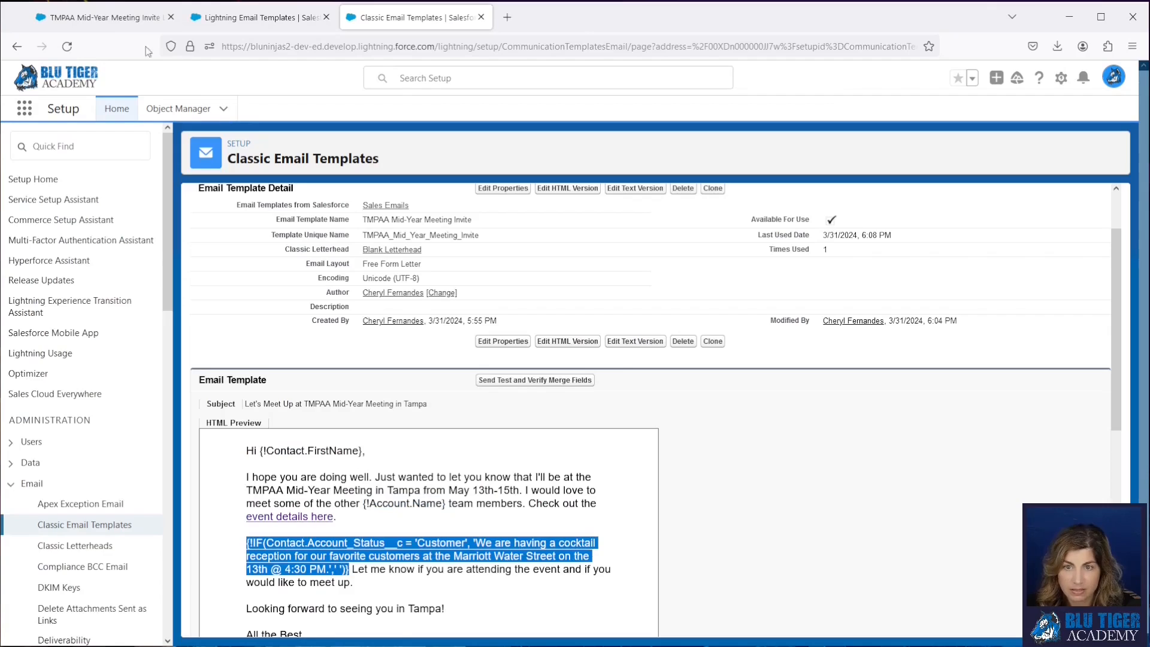
pyautogui.click(106, 20)
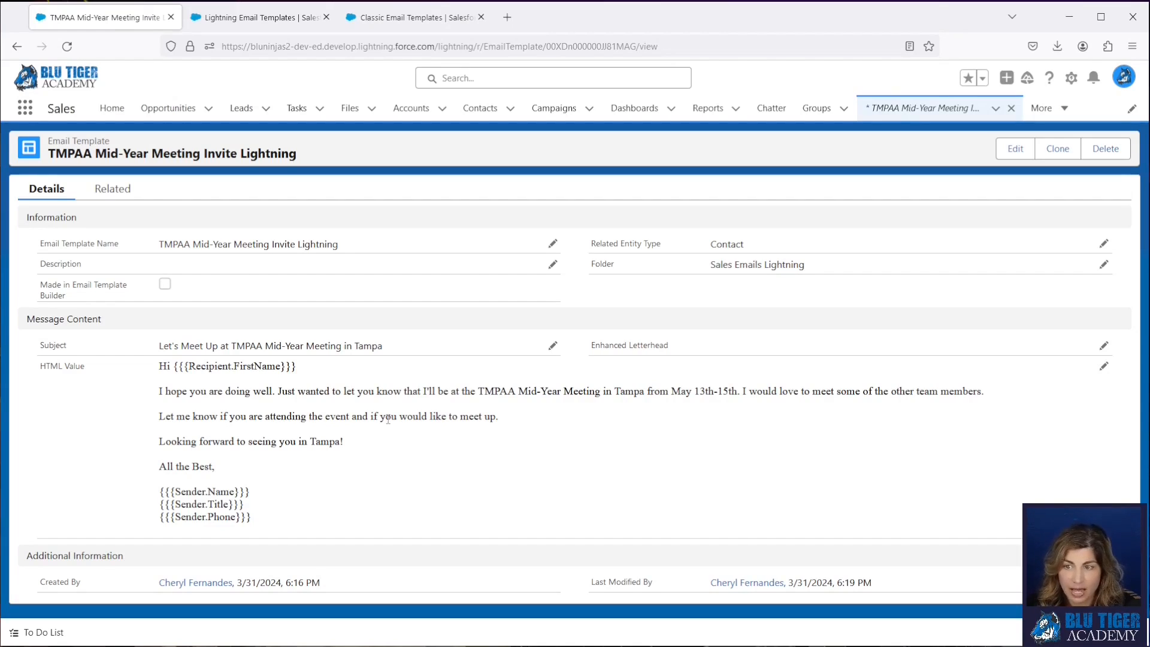
# - Open the Contacts page in a new browser tab
pyautogui.rightClick(478, 109)
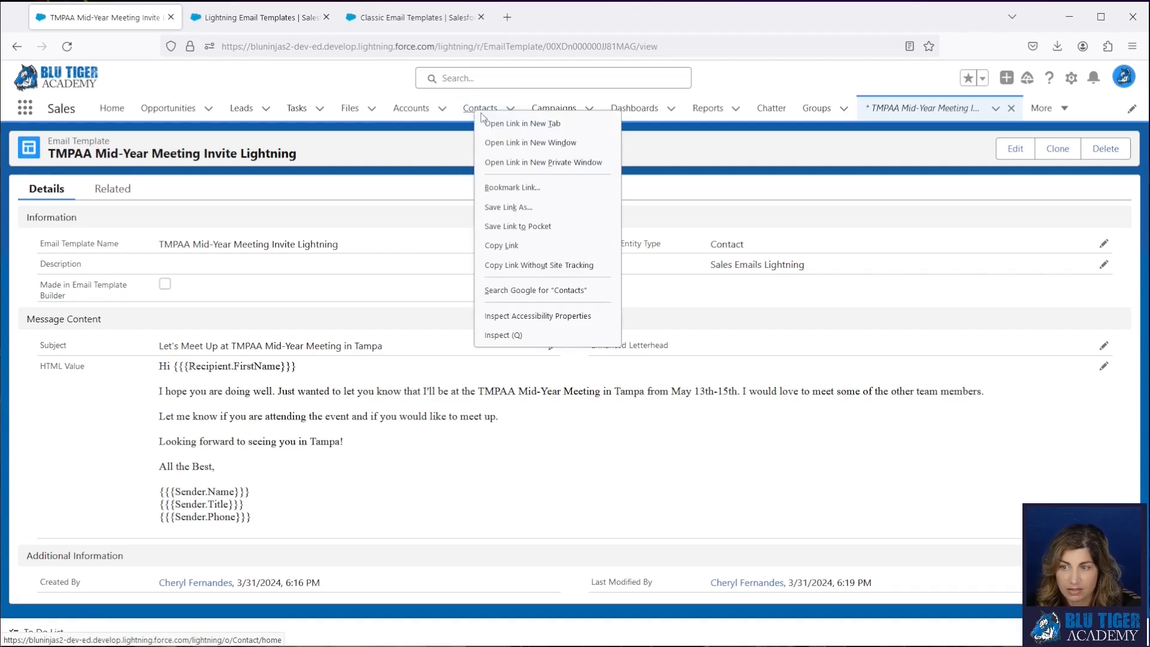
pyautogui.click(496, 125)
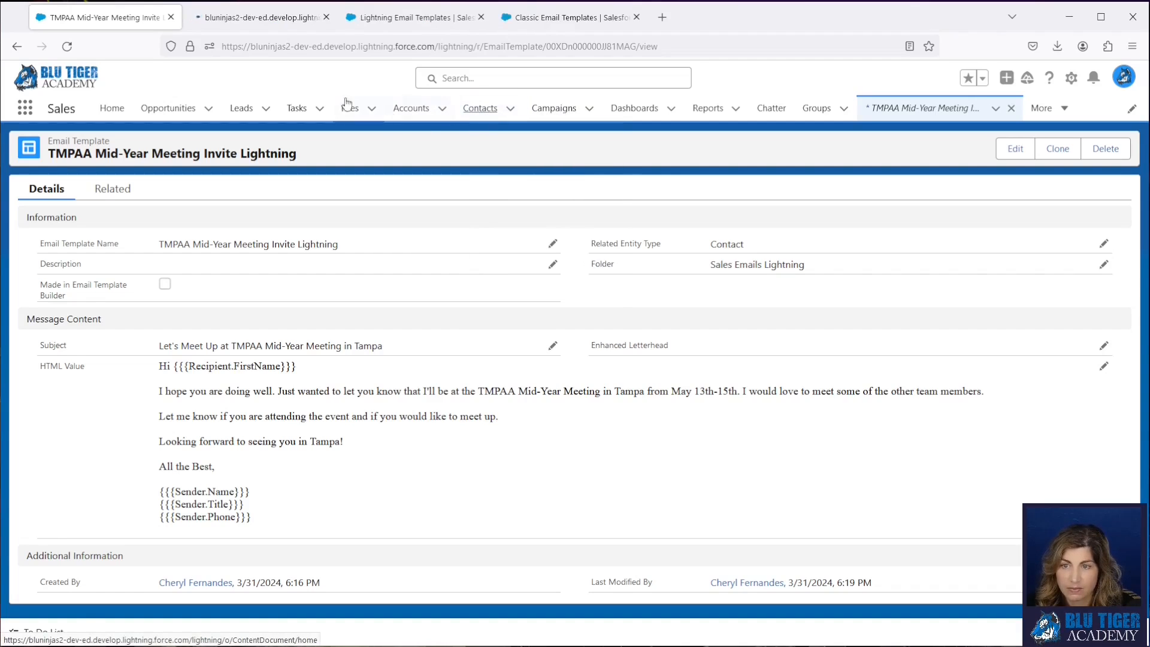
# - Open the Walt Disney World contact from the recently viewed contacts and start a new email to that contact
pyautogui.click(214, 17)
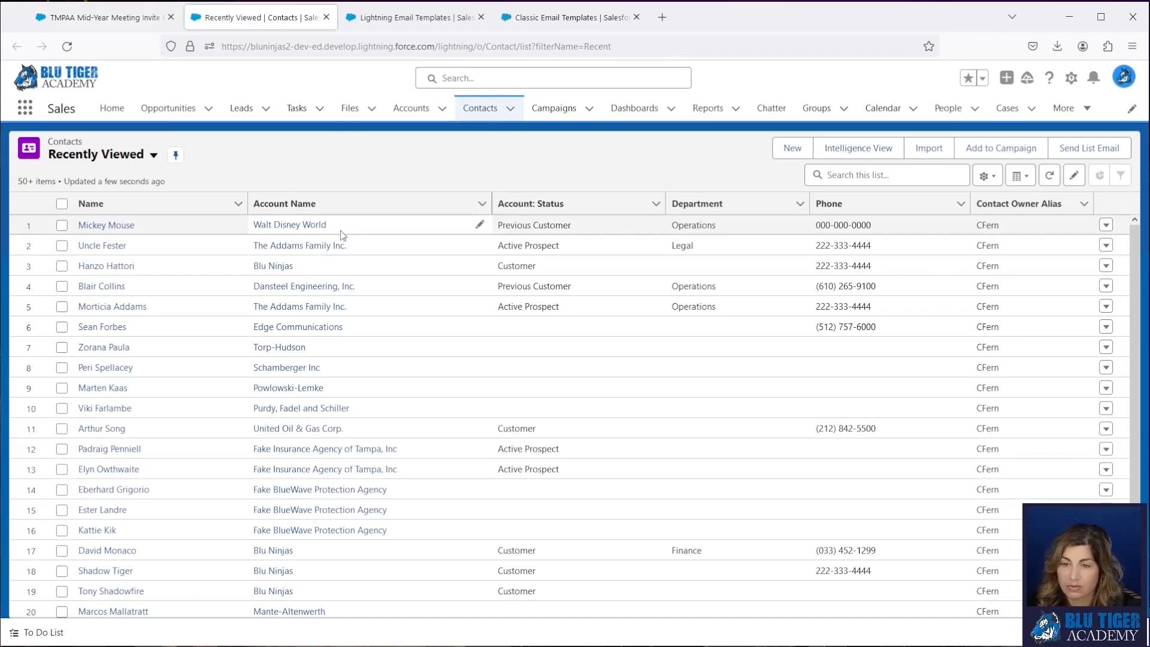
pyautogui.click(107, 226)
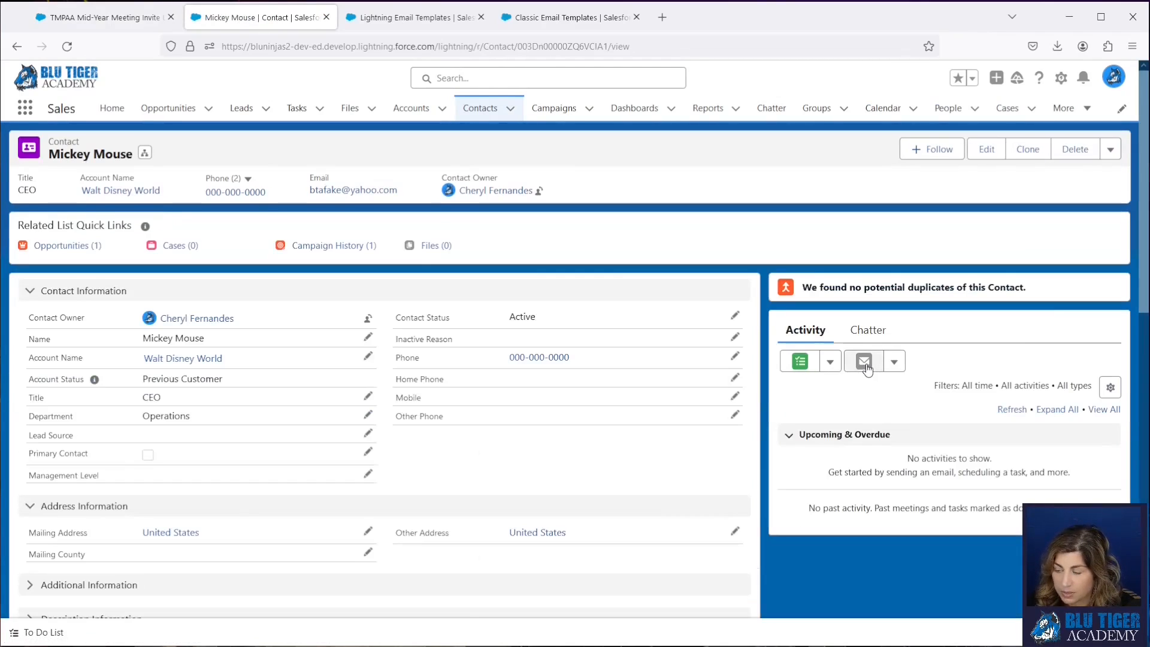
pyautogui.click(864, 362)
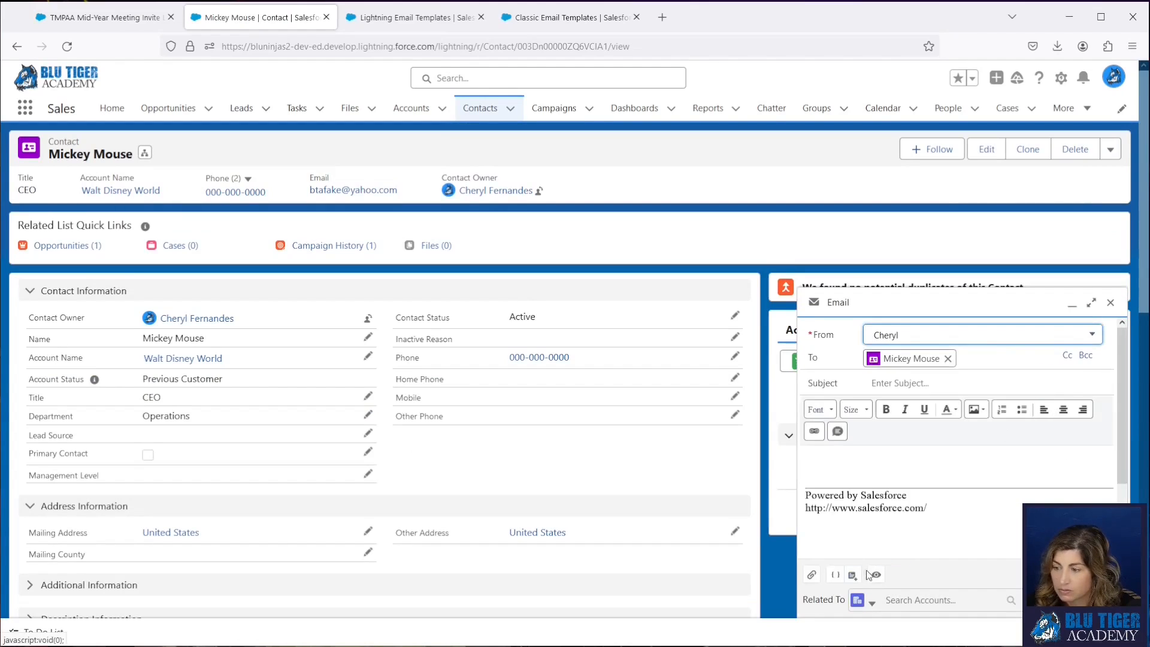
# - Insert the TMPAA Mid-Year Meeting Invite Lightning template, send the email and open the sent message from the contact's activity
pyautogui.click(852, 575)
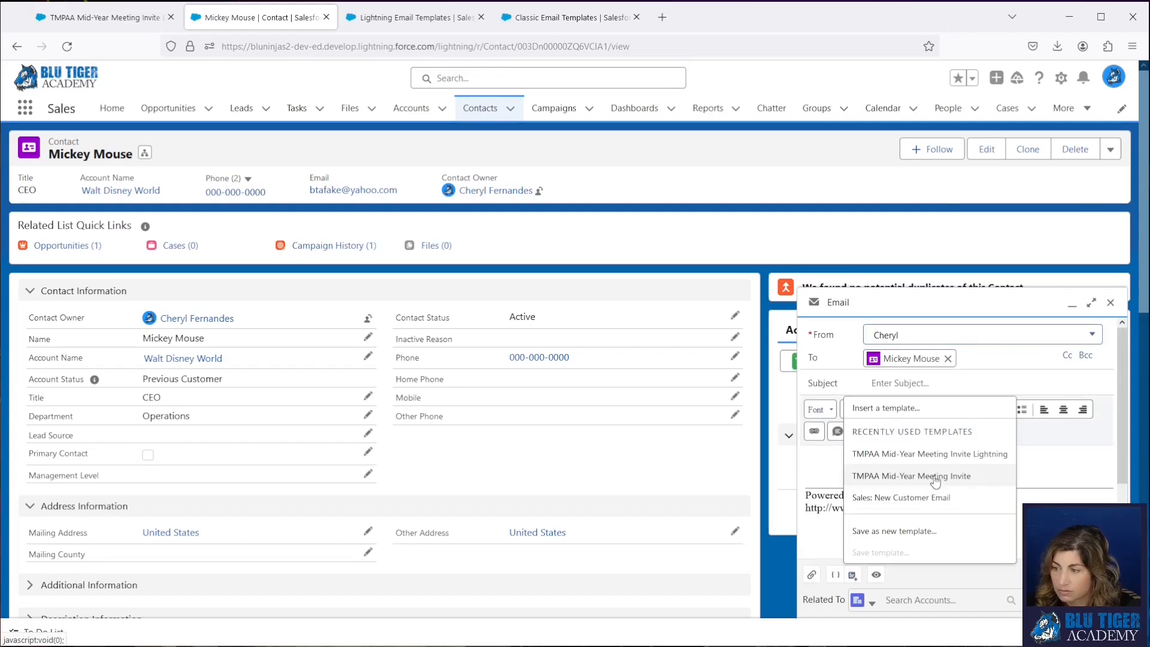
pyautogui.click(883, 456)
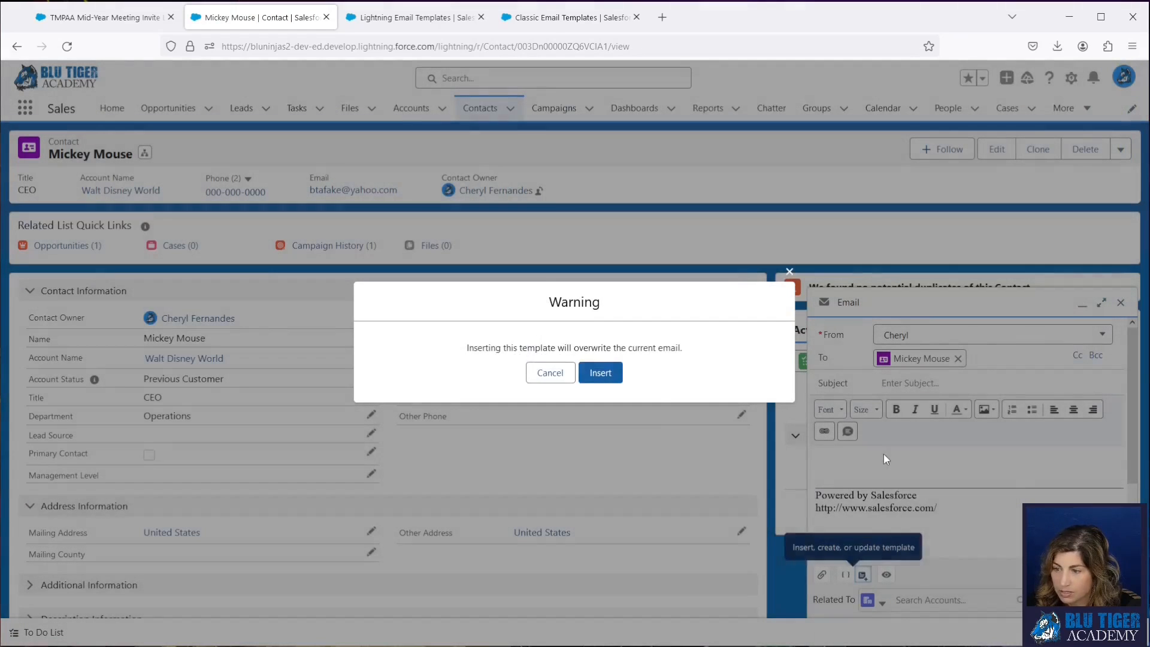
pyautogui.click(598, 372)
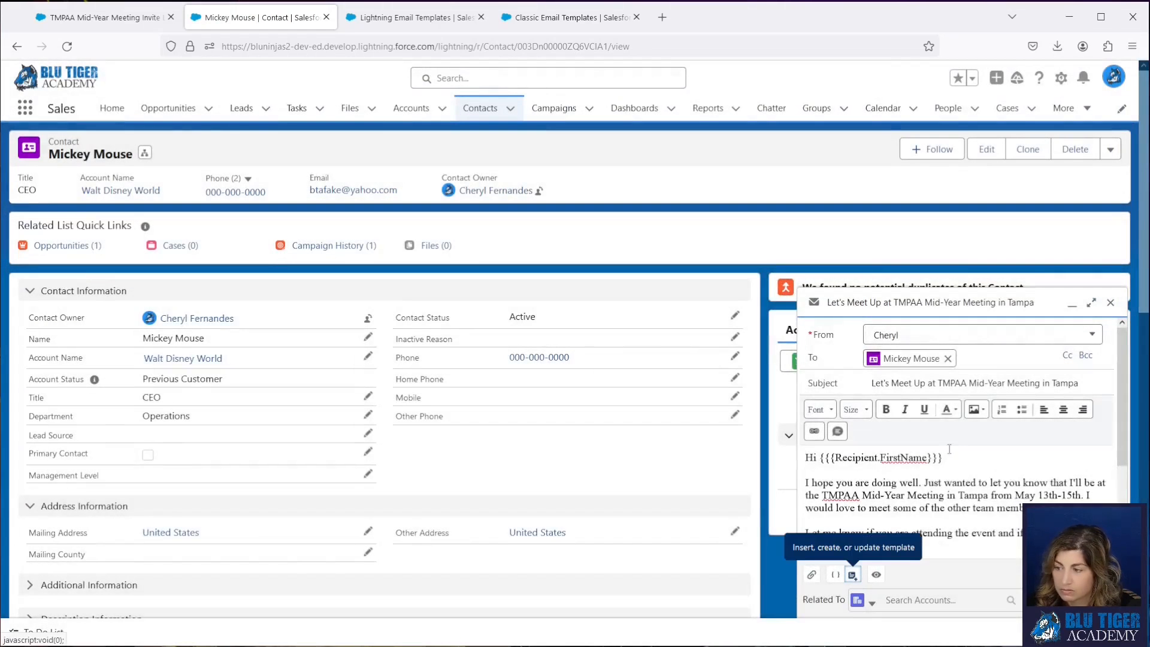
pyautogui.scroll(-3, 949, 449)
pyautogui.click(1101, 600)
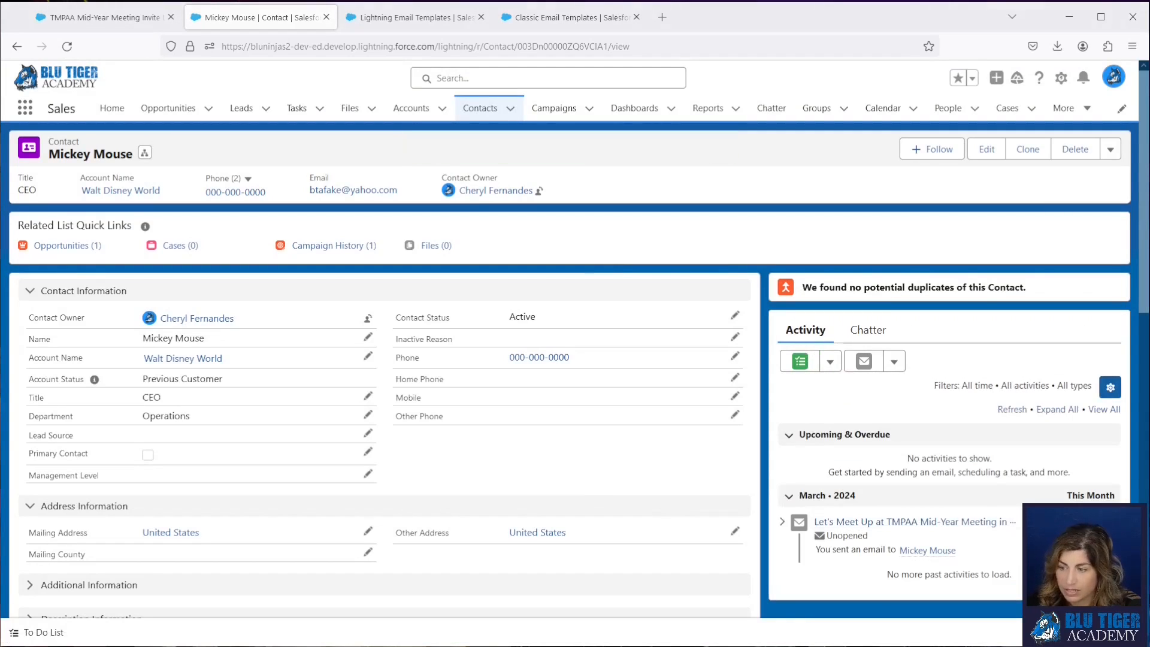
pyautogui.click(923, 522)
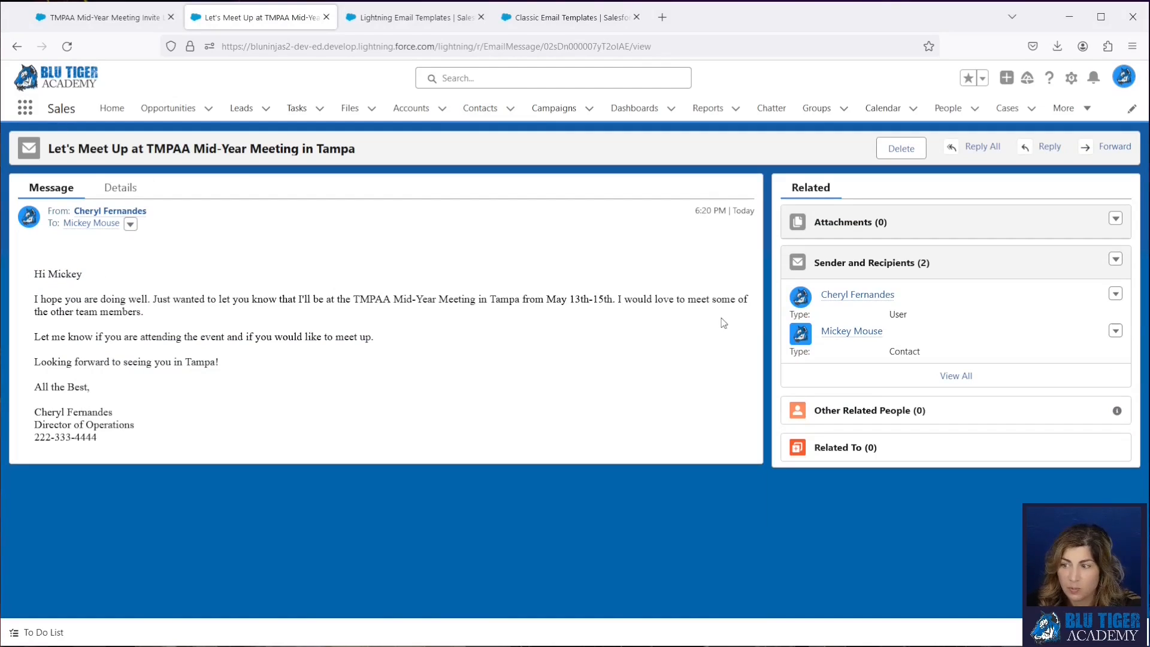
# - Return to the contact and send a second email using the classic TMPAA Mid-Year Meeting Invite template
pyautogui.click(851, 331)
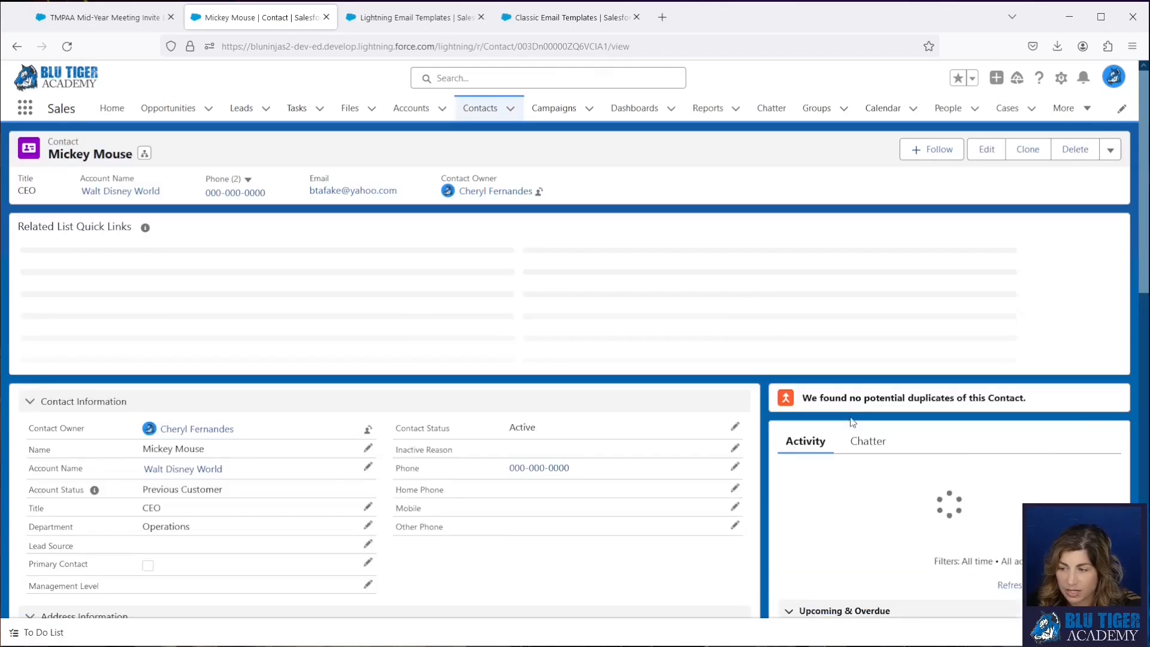
pyautogui.click(867, 362)
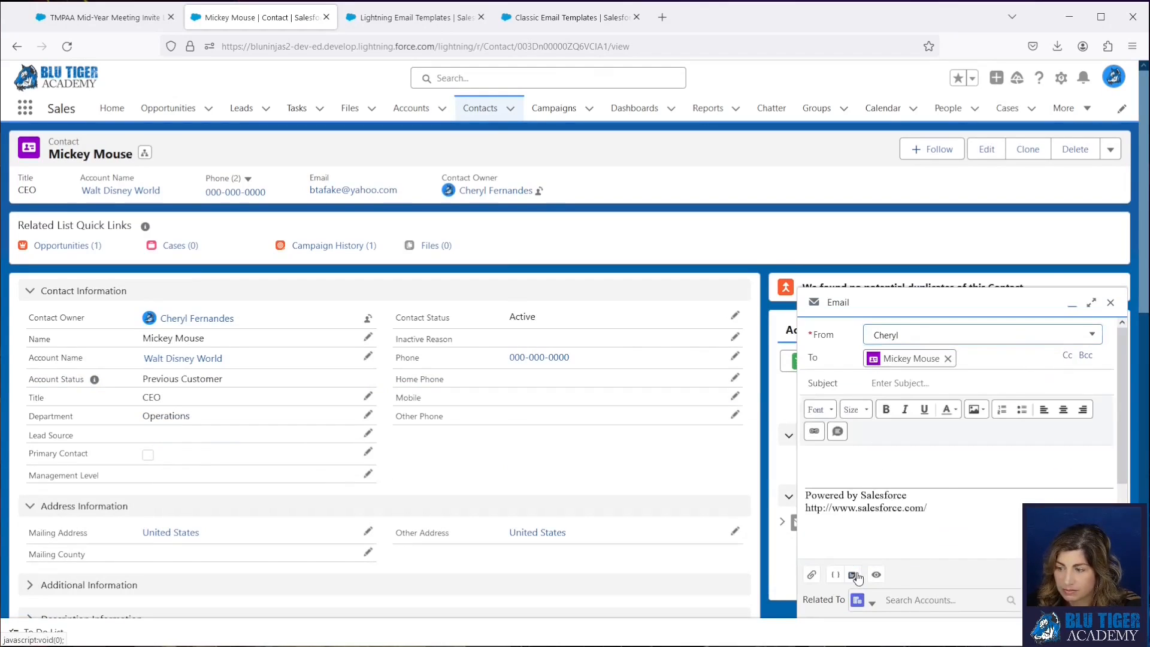
pyautogui.click(853, 575)
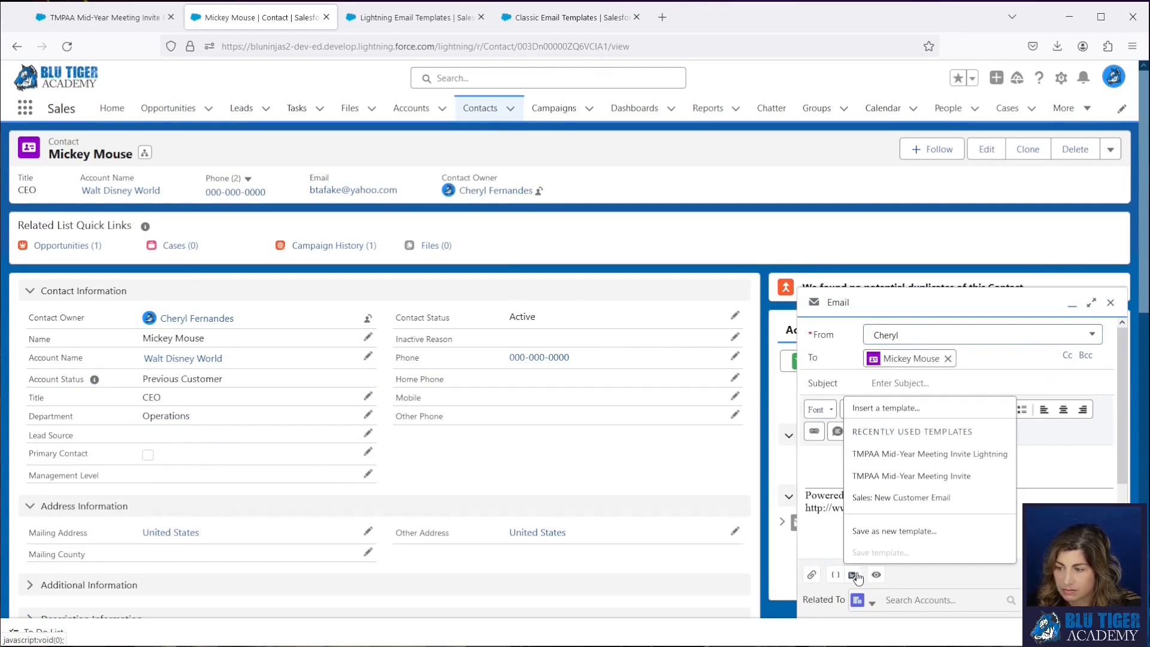
pyautogui.click(879, 477)
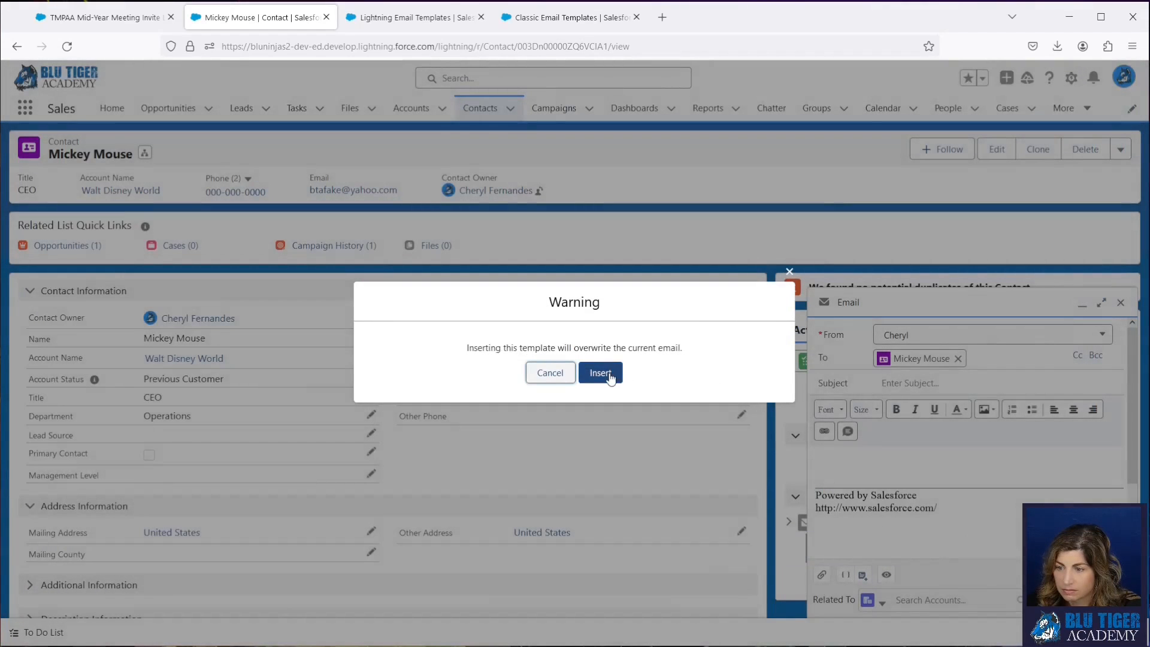
pyautogui.click(600, 373)
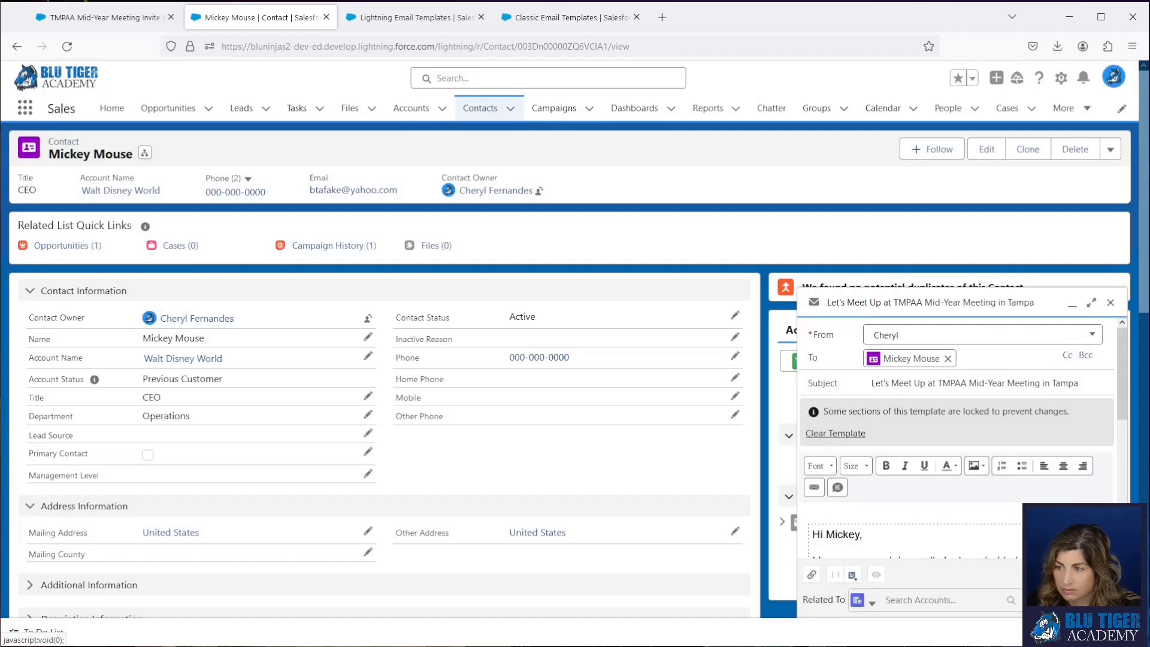
pyautogui.click(1099, 600)
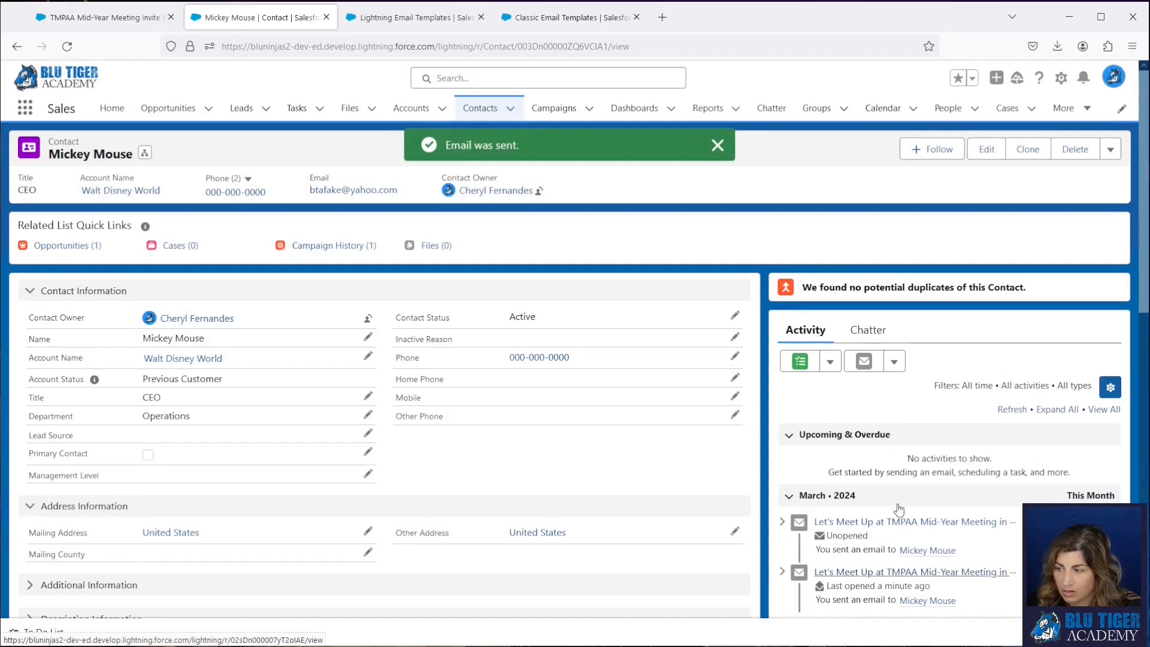
# - Check the message and details of the newest sent email and open the Email Message object's Email Message Layout for editing
pyautogui.click(889, 520)
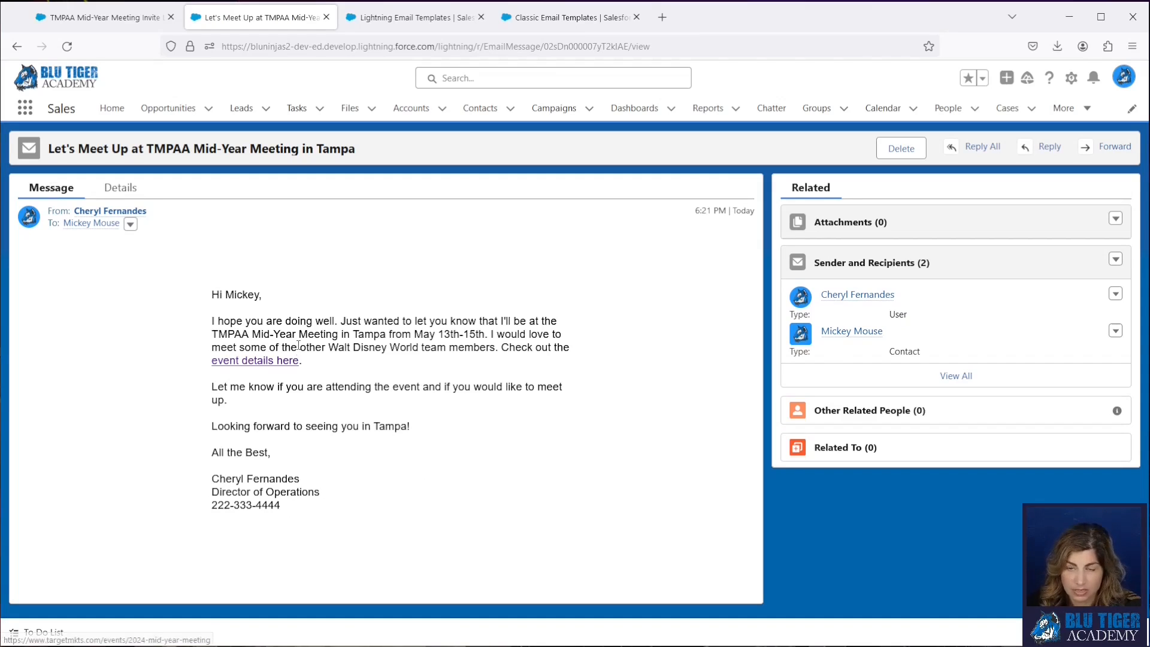
pyautogui.click(120, 188)
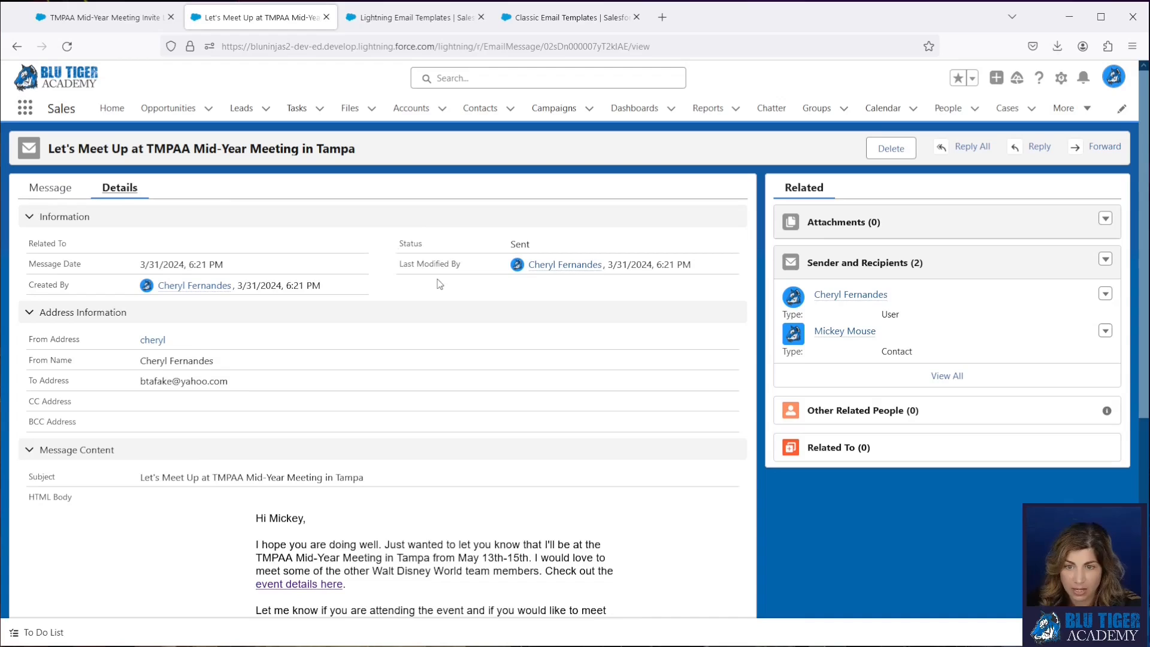
pyautogui.click(1061, 78)
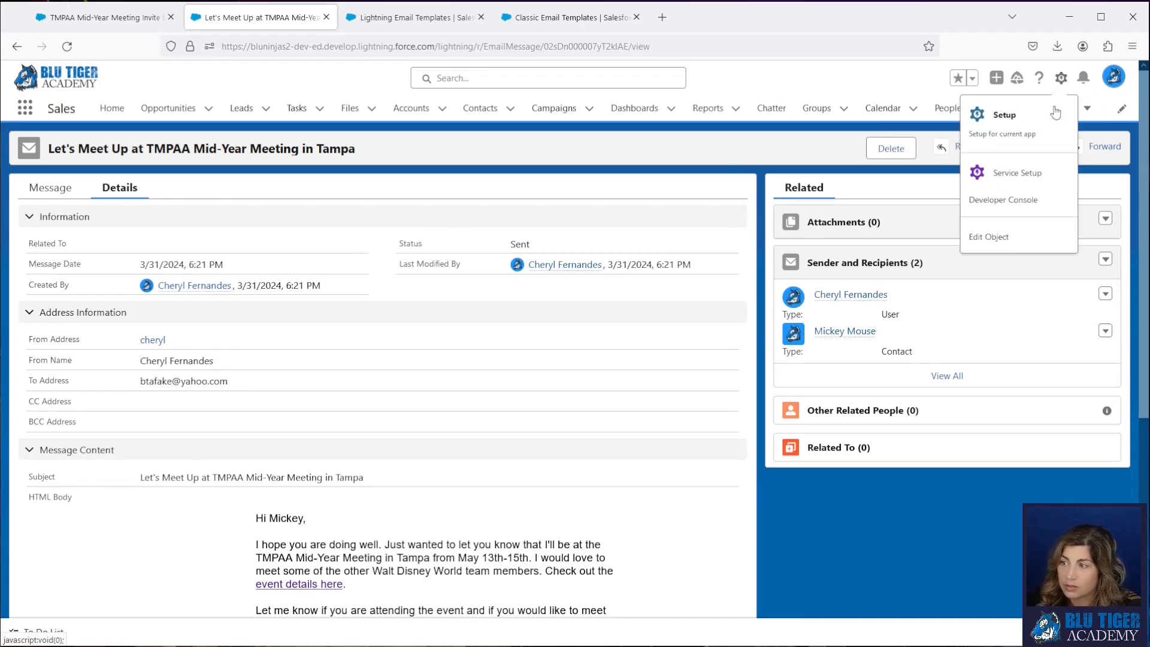
pyautogui.click(1006, 238)
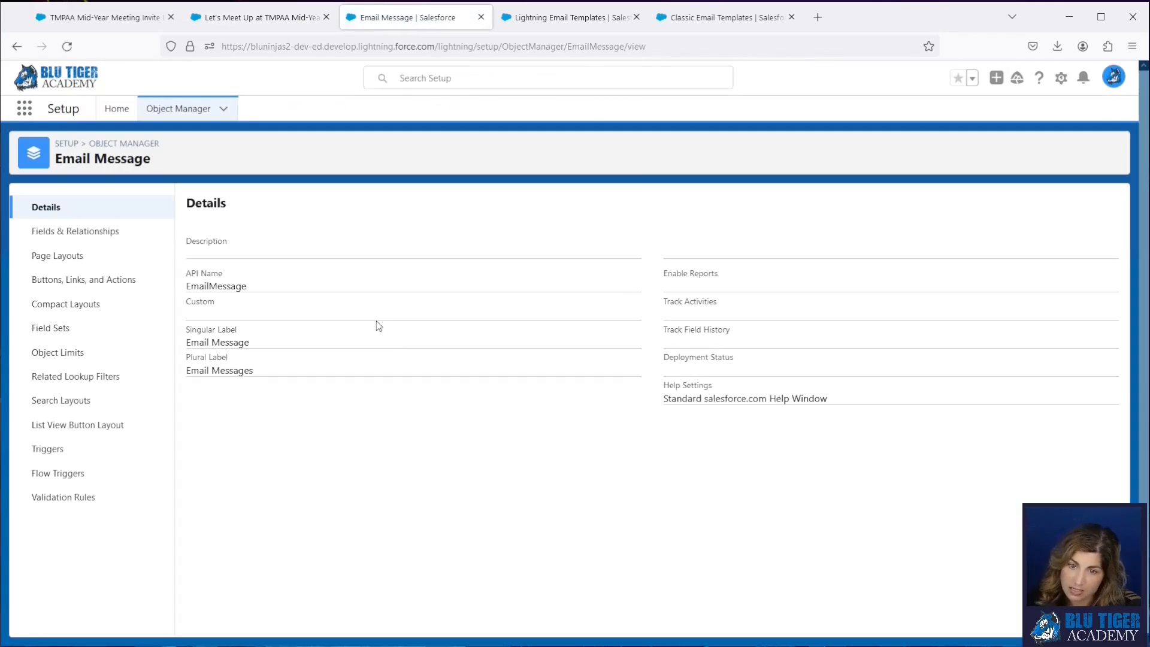
pyautogui.click(54, 233)
pyautogui.click(53, 256)
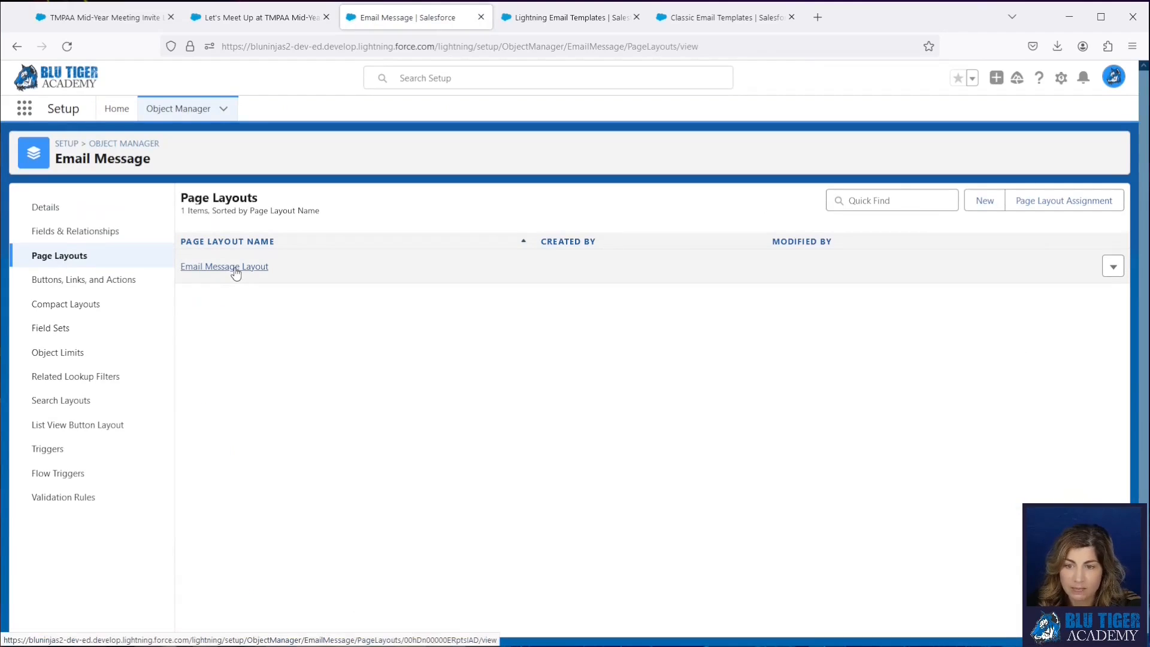
pyautogui.click(236, 268)
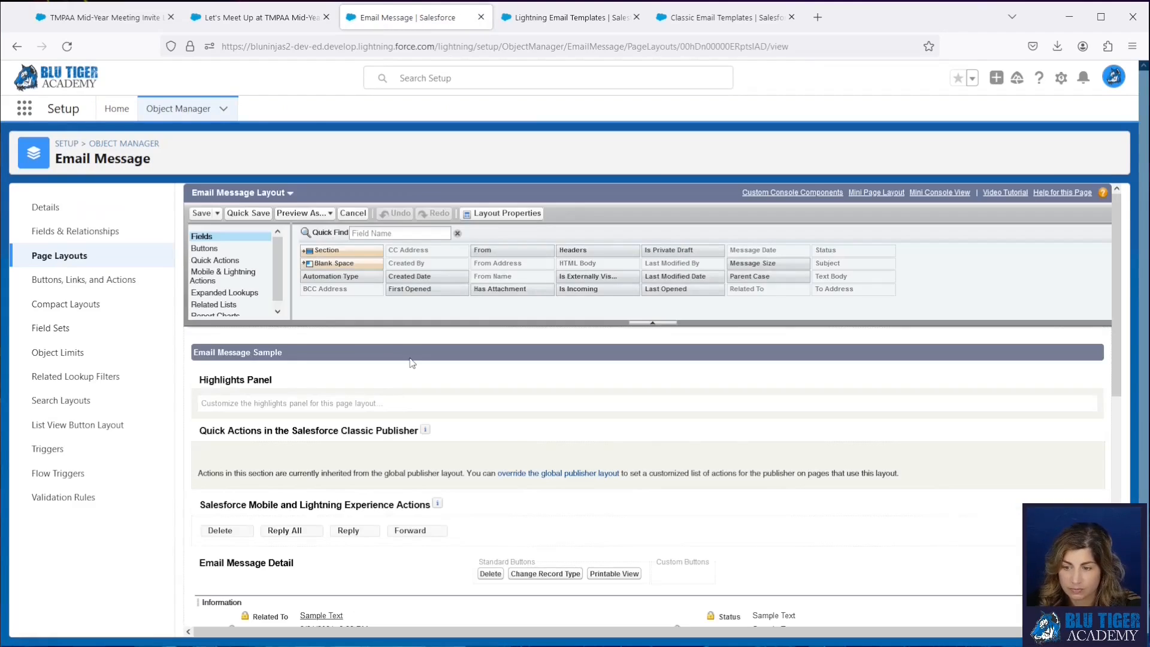
# - Add First Opened, Last Opened, Has Attachment and Is Incoming to the layout's Information section and save the layout
pyautogui.scroll(-3, 412, 363)
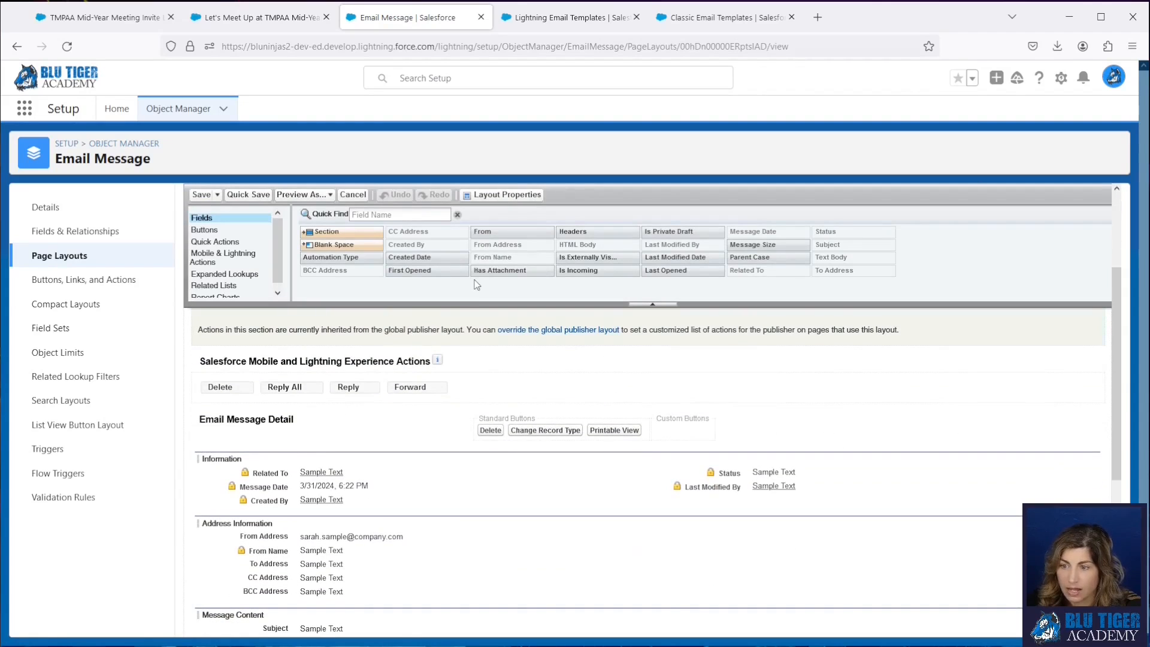
pyautogui.moveTo(461, 273); pyautogui.dragTo(675, 500)
pyautogui.moveTo(665, 270); pyautogui.dragTo(713, 514)
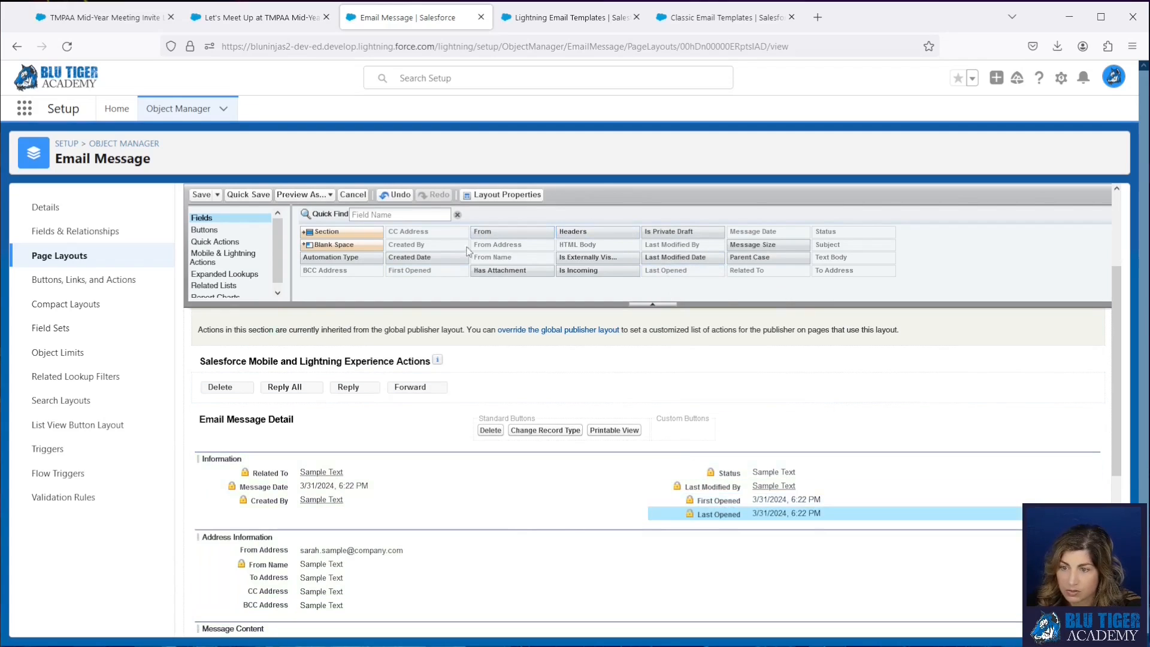
pyautogui.moveTo(485, 270); pyautogui.dragTo(435, 514)
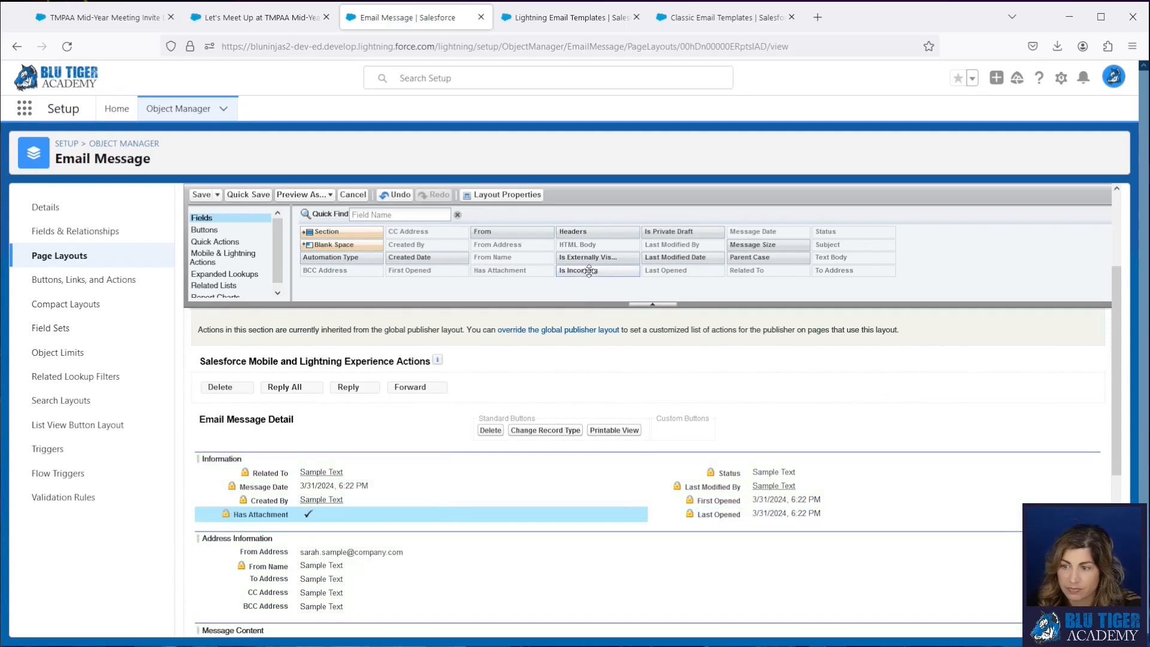
pyautogui.moveTo(588, 269); pyautogui.dragTo(485, 529)
pyautogui.click(200, 194)
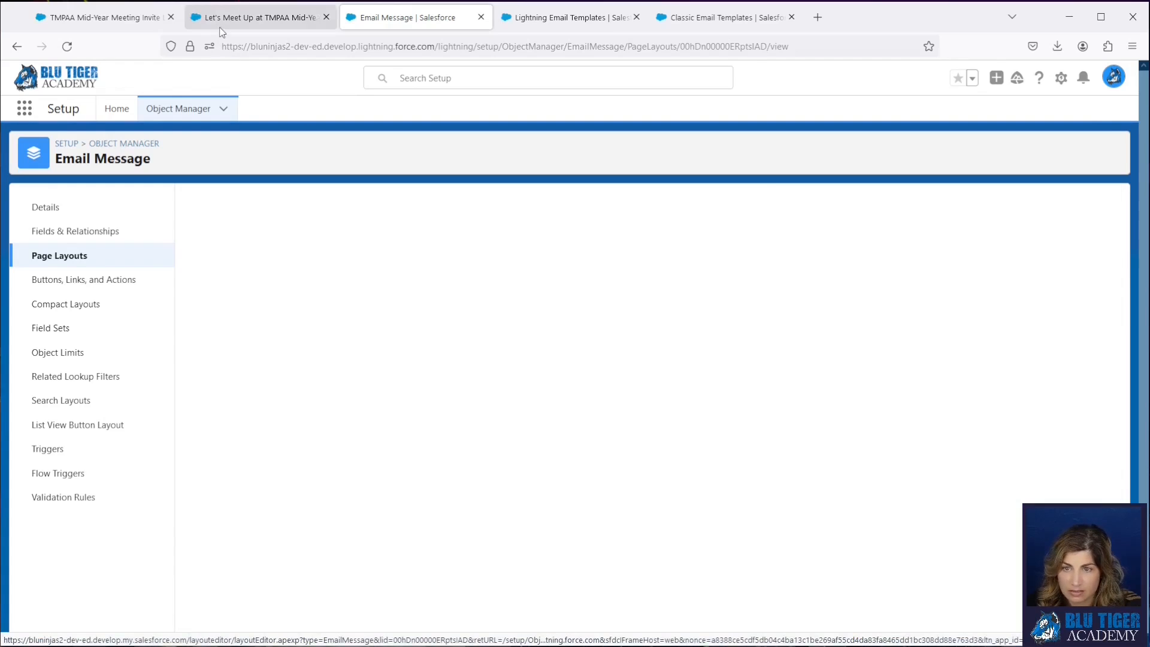
# - Return to the sent classic-template email and examine its details, including the added tracking fields and message content
pyautogui.click(259, 17)
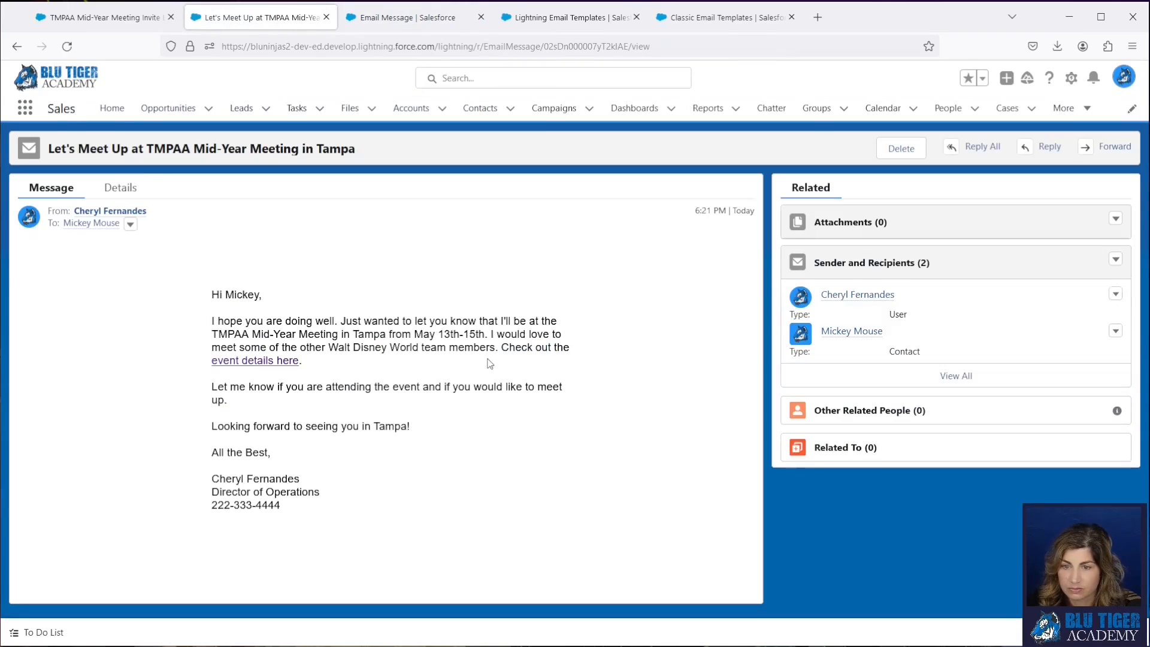
pyautogui.click(124, 191)
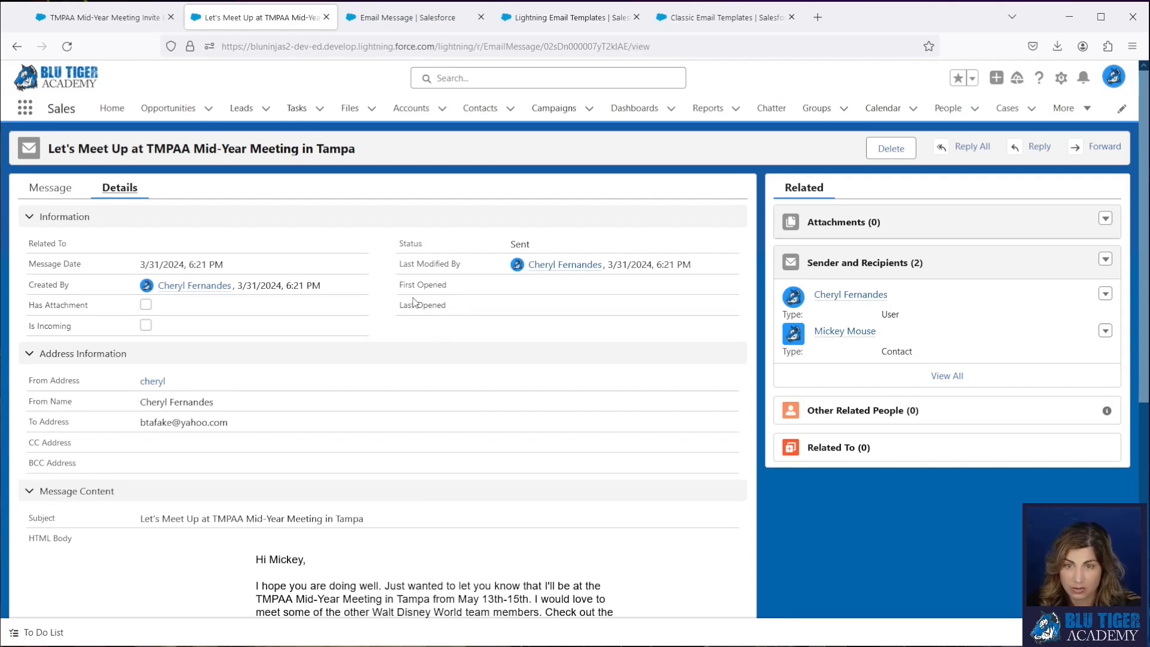
pyautogui.scroll(-6, 422, 449)
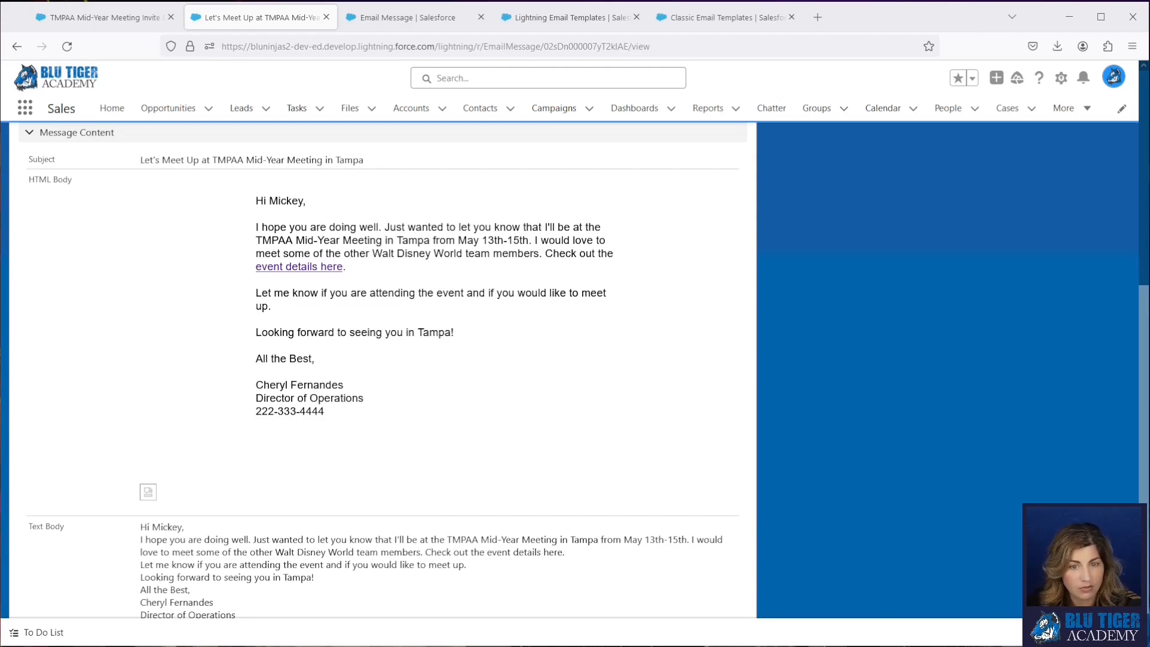
# - Bring up the received invite in the Gmail window, read it through to the end and close the window
pyautogui.moveTo(0, 383); pyautogui.dragTo(324, 26)
pyautogui.scroll(-1, 352, 327)
pyautogui.scroll(-8, 353, 324)
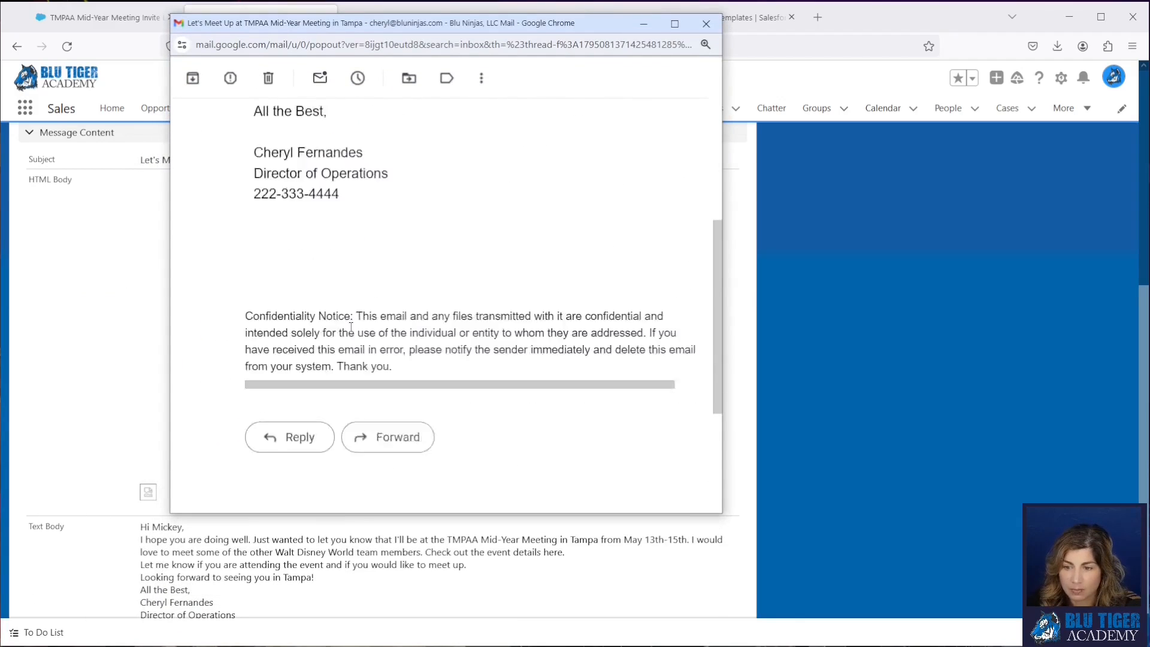
pyautogui.scroll(2, 365, 312)
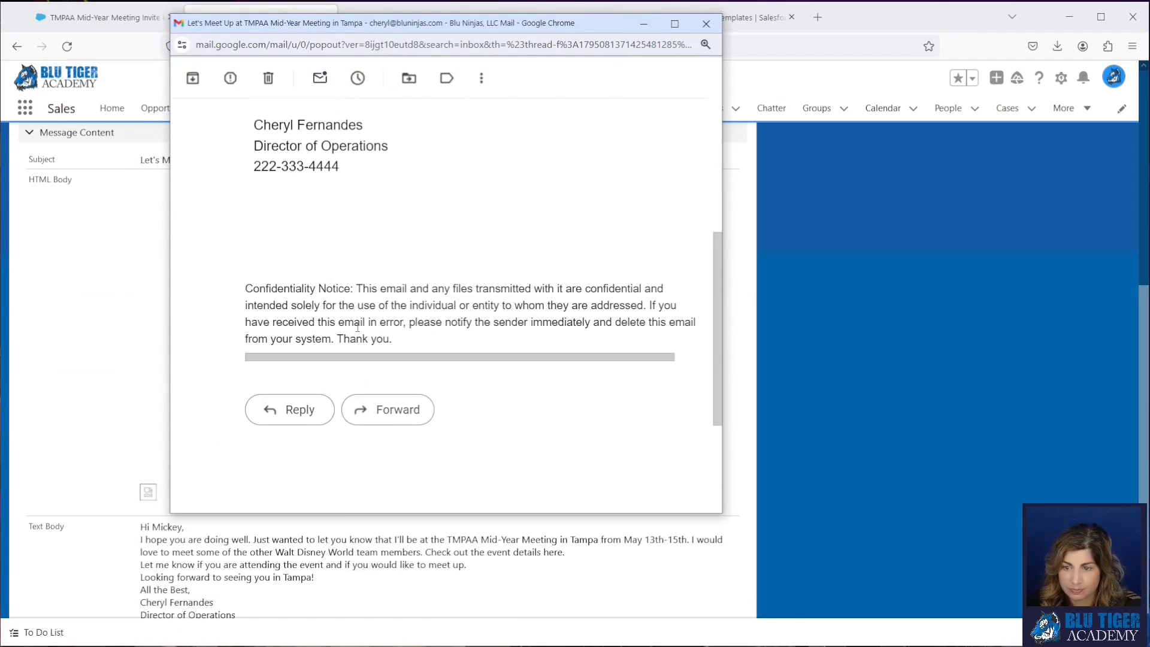
pyautogui.click(706, 23)
# - Reload the sent email's record and check the First Opened and Last Opened fields in the email details
pyautogui.scroll(5, 403, 355)
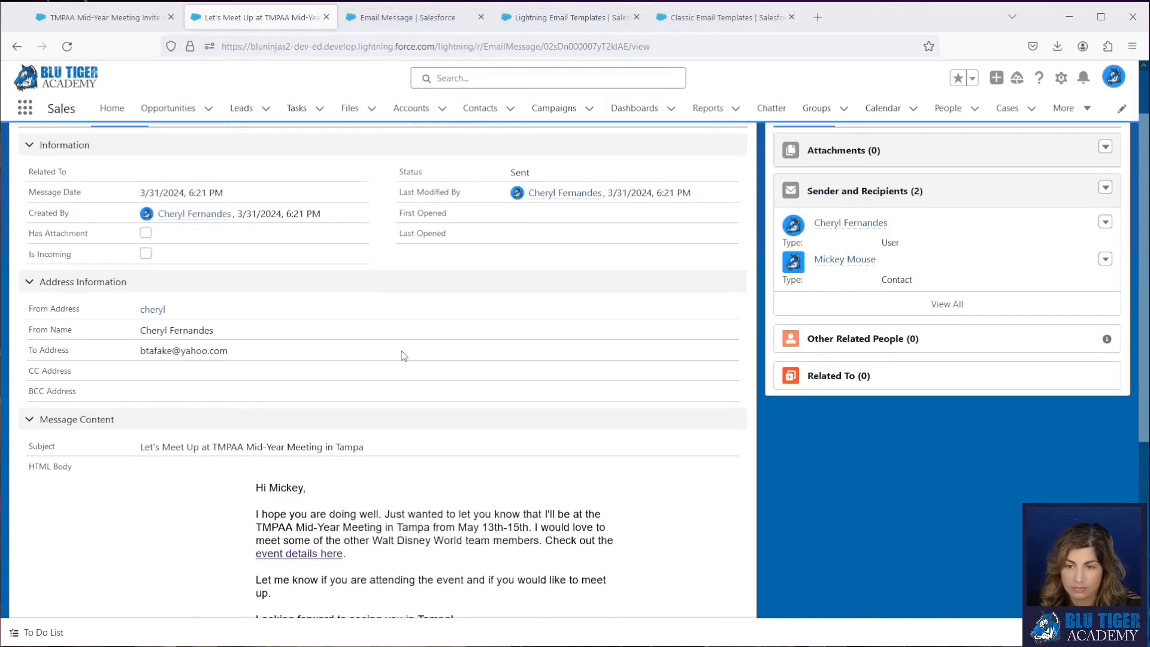
pyautogui.scroll(1, 403, 356)
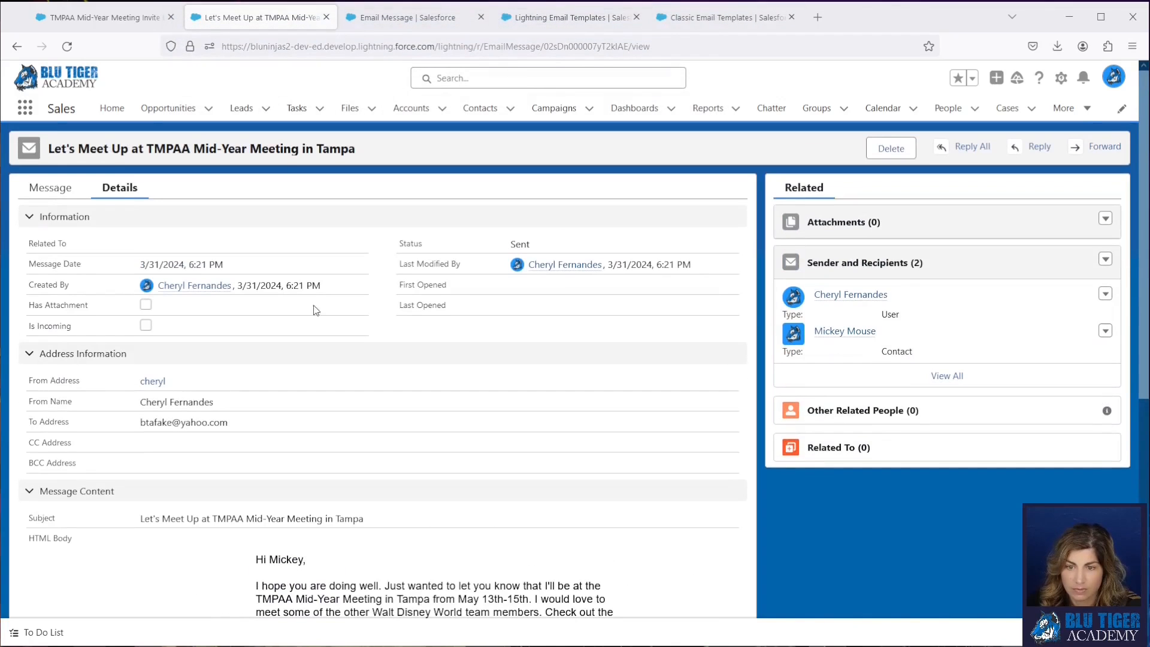
pyautogui.click(67, 47)
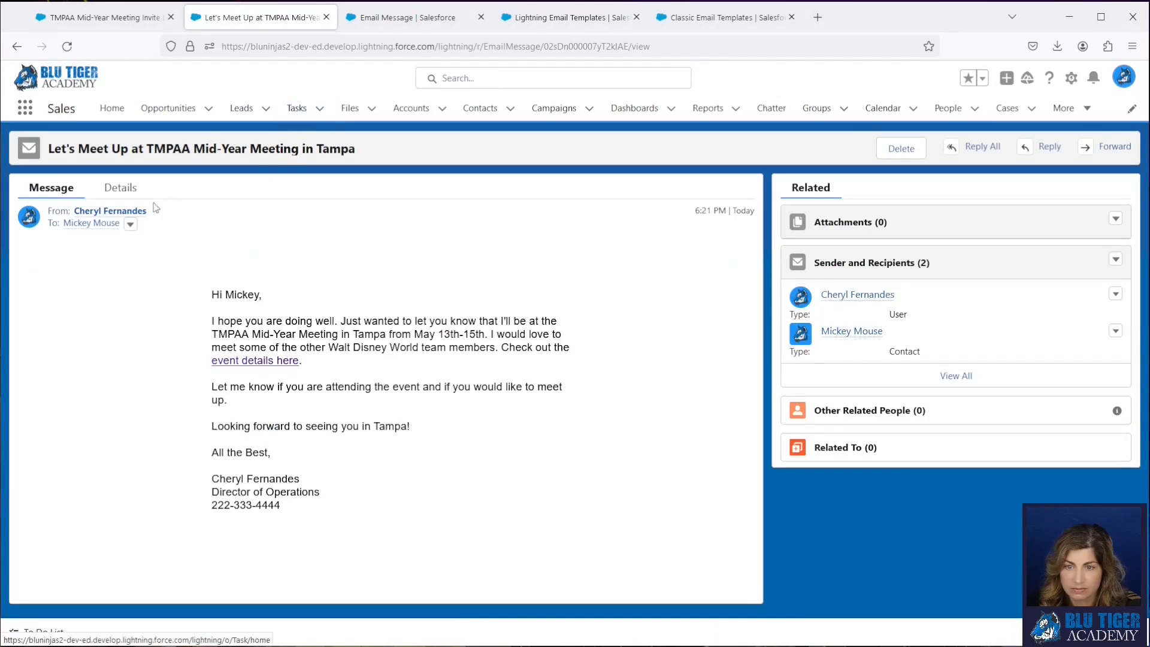
pyautogui.click(122, 189)
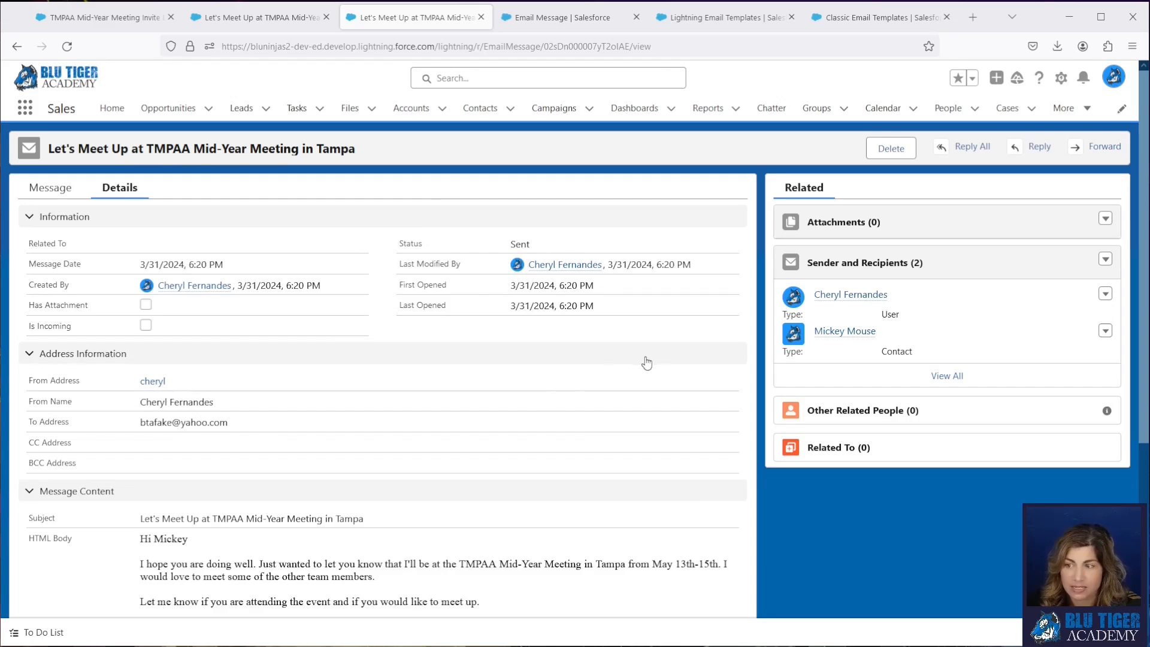
# - Go back to the recipient's contact record and check the opened status of both sent emails in the activity timeline
pyautogui.click(837, 334)
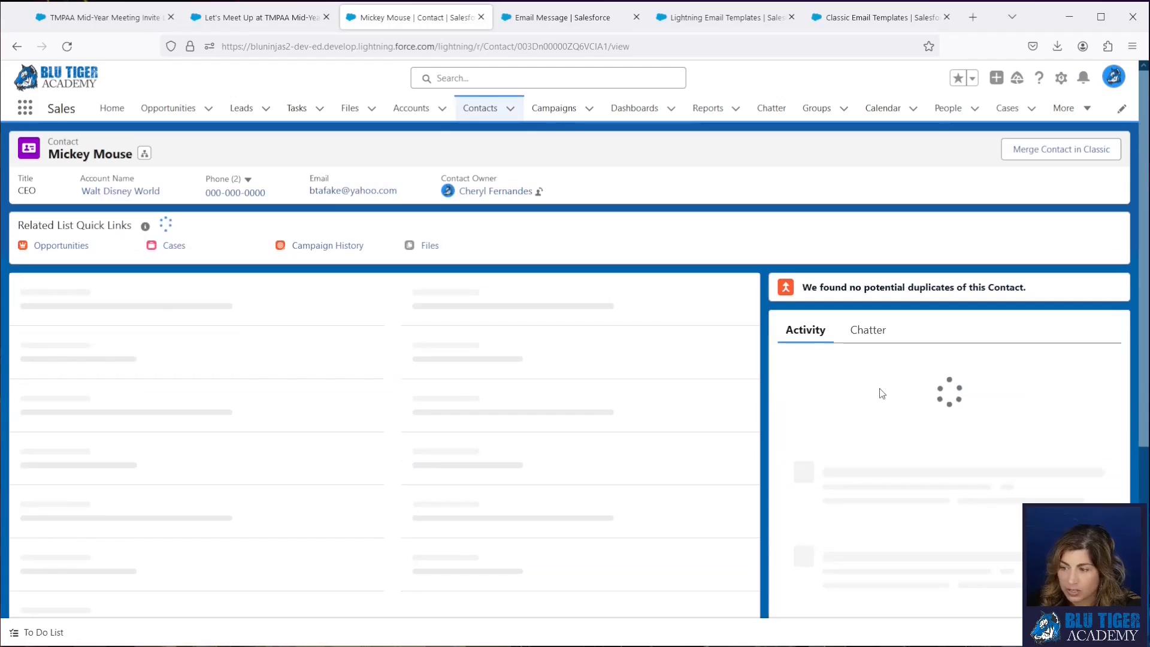
pyautogui.scroll(-2, 889, 421)
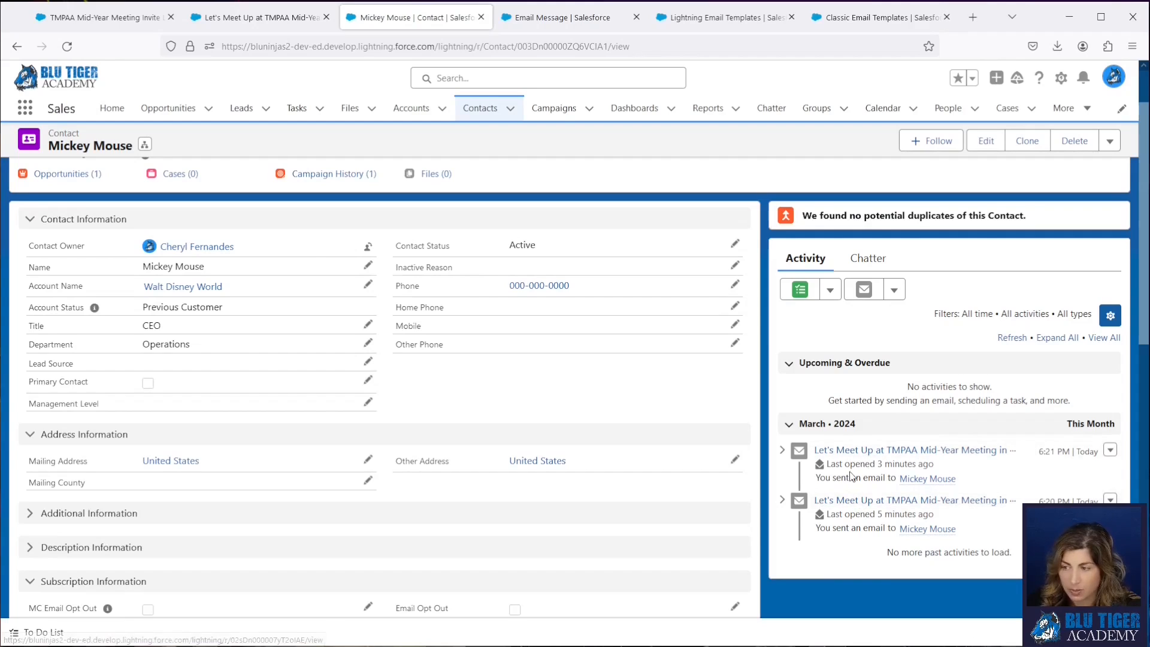
pyautogui.scroll(2, 853, 476)
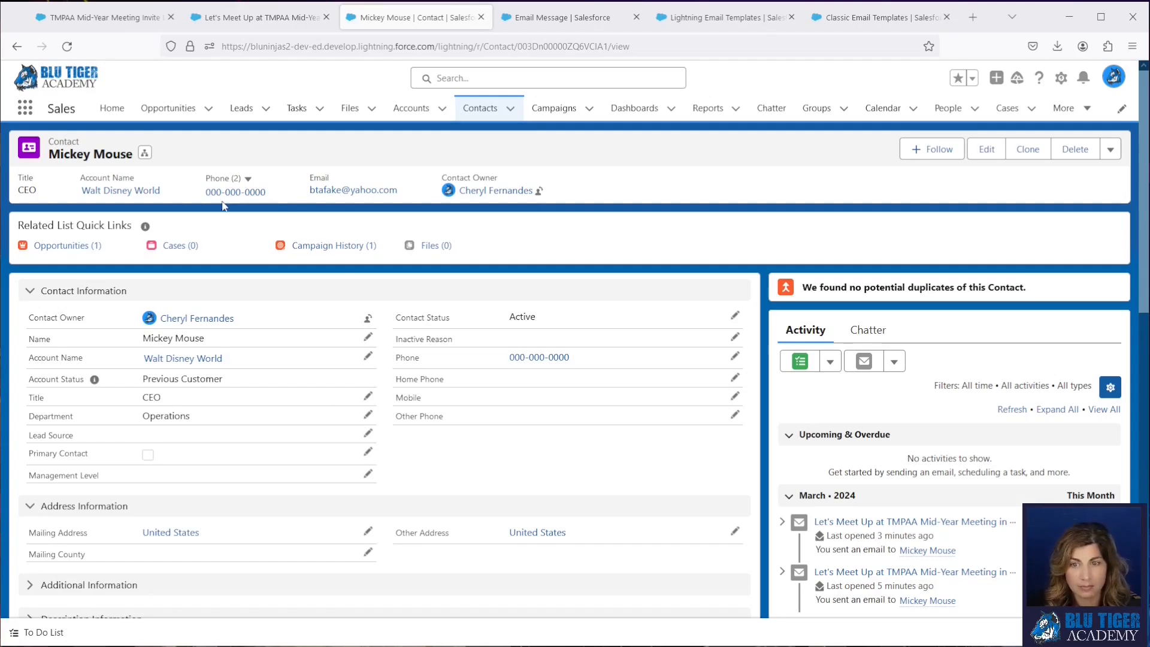
# - Return to the TMPAA Mid-Year Meeting Invite Lightning template and highlight the Recipient part of the {{{Recipient.FirstName}}} merge field
pyautogui.click(120, 18)
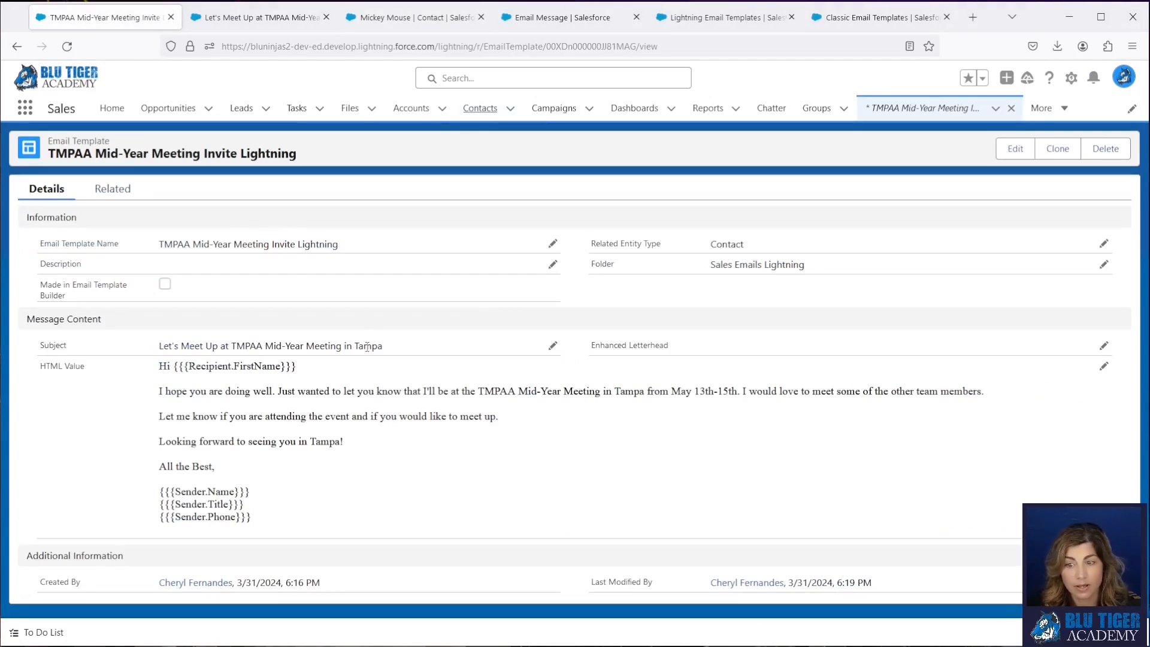
pyautogui.moveTo(297, 367); pyautogui.dragTo(174, 373)
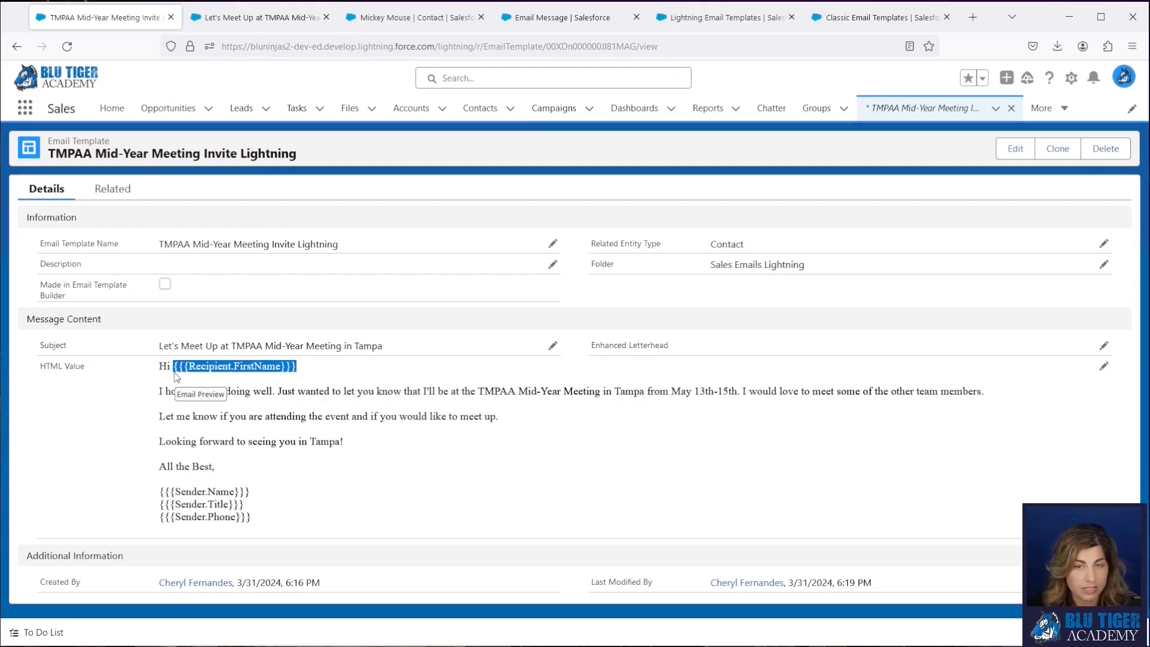
pyautogui.doubleClick(208, 366)
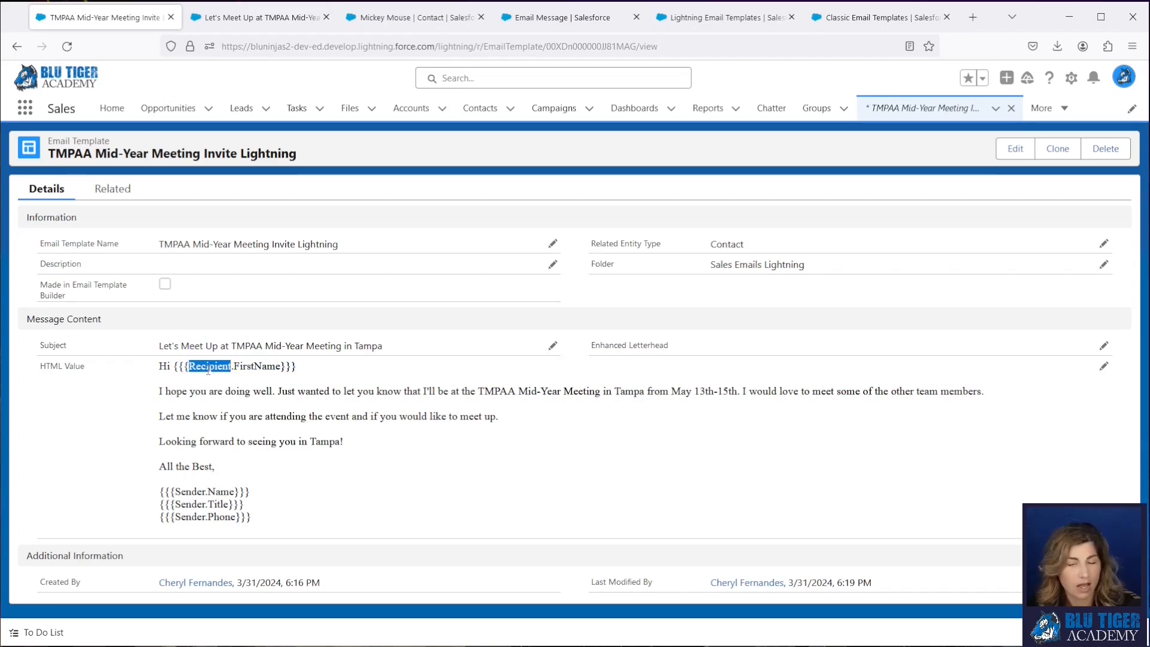